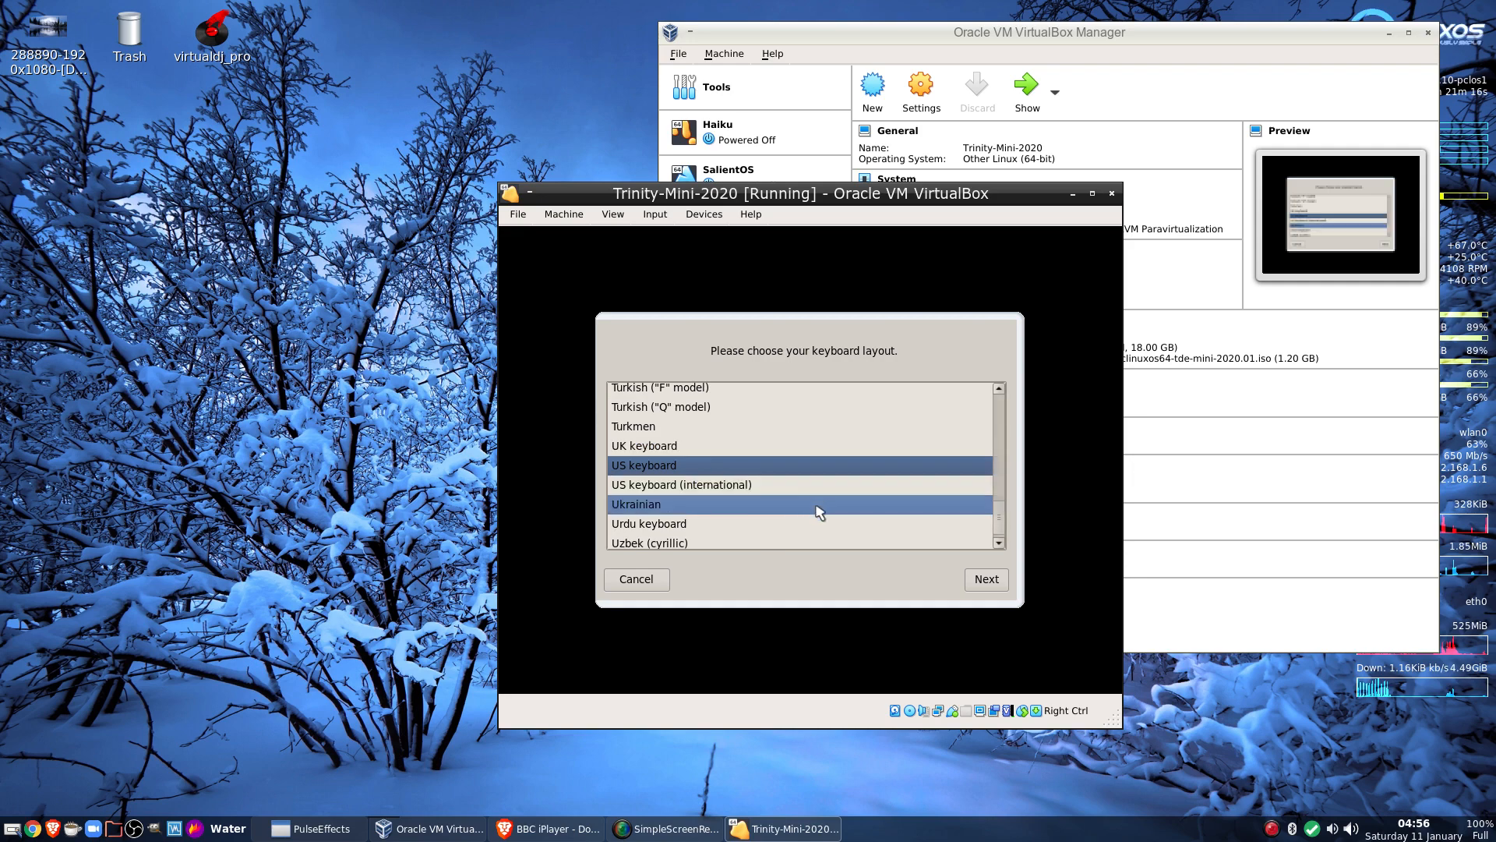
Choose the UK keyboard layout, continue booting, and switch the VM window to scaled mode
{"action": "left_click", "coordinate": [729, 445]}
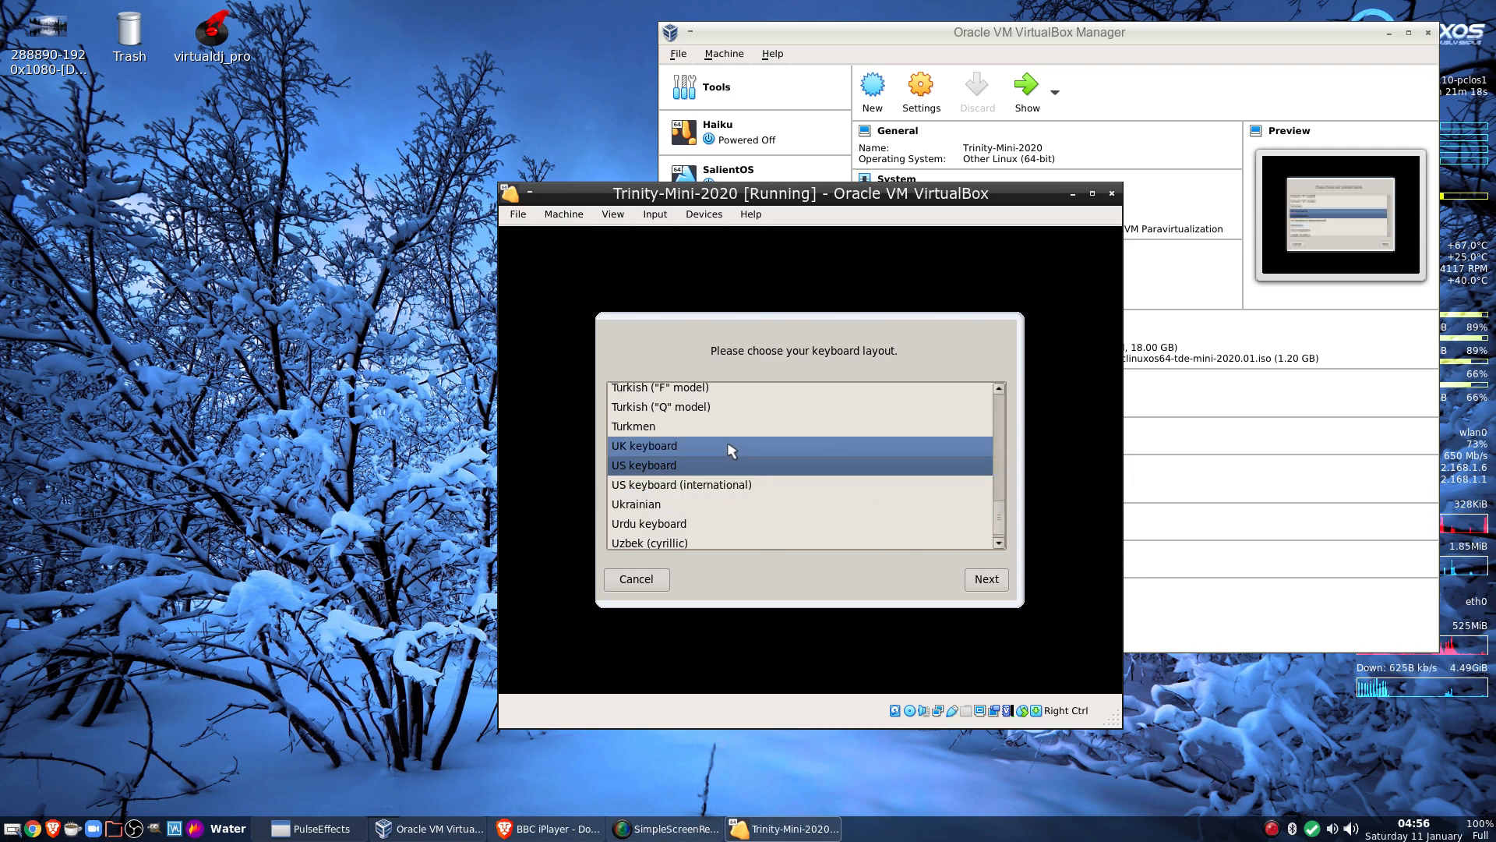
{"action": "left_click", "coordinate": [984, 579]}
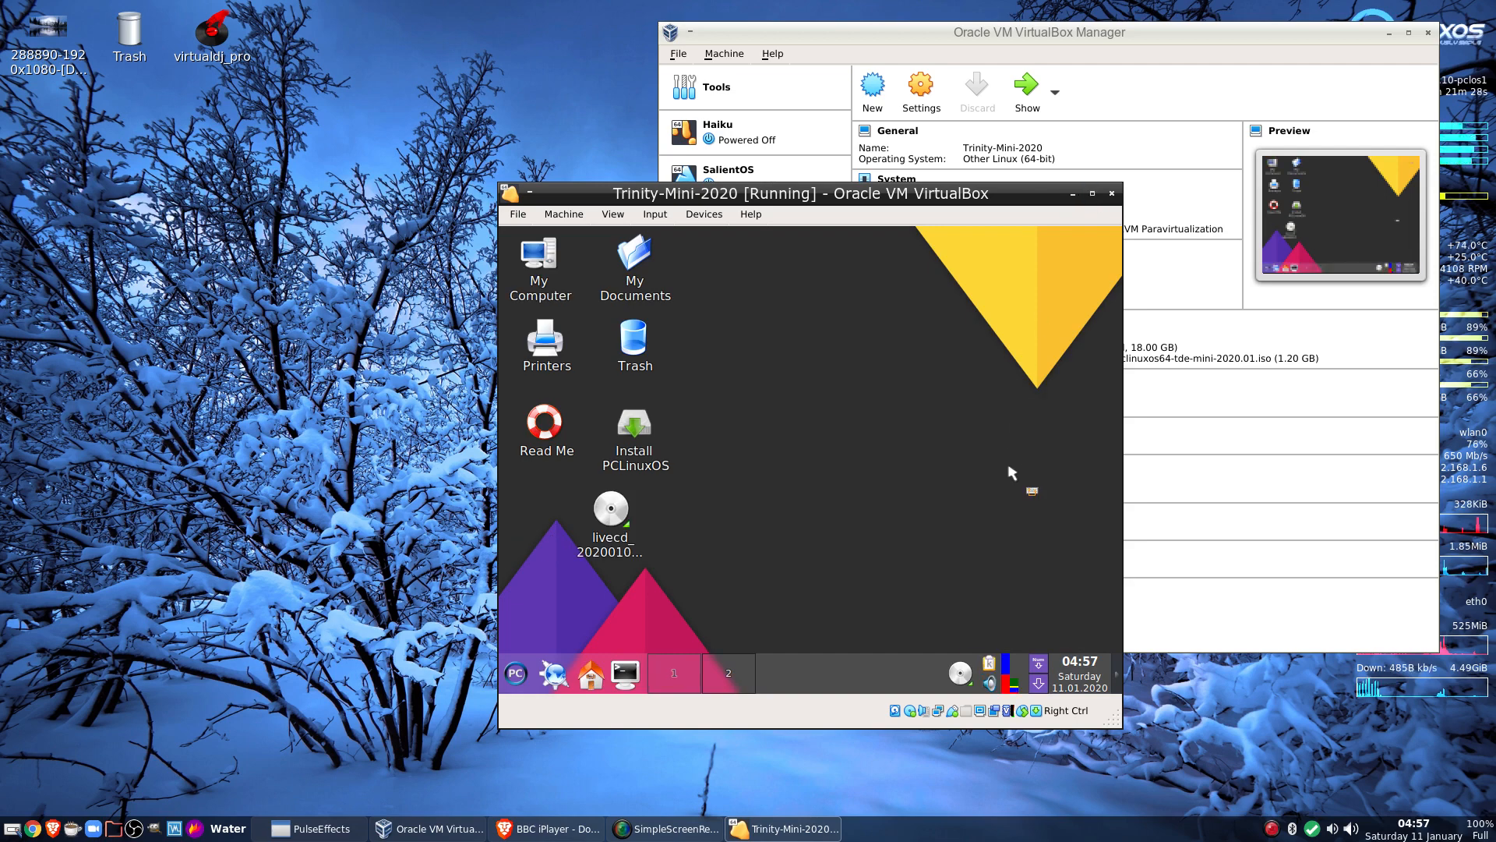
{"action": "key", "text": "ctrl+c"}
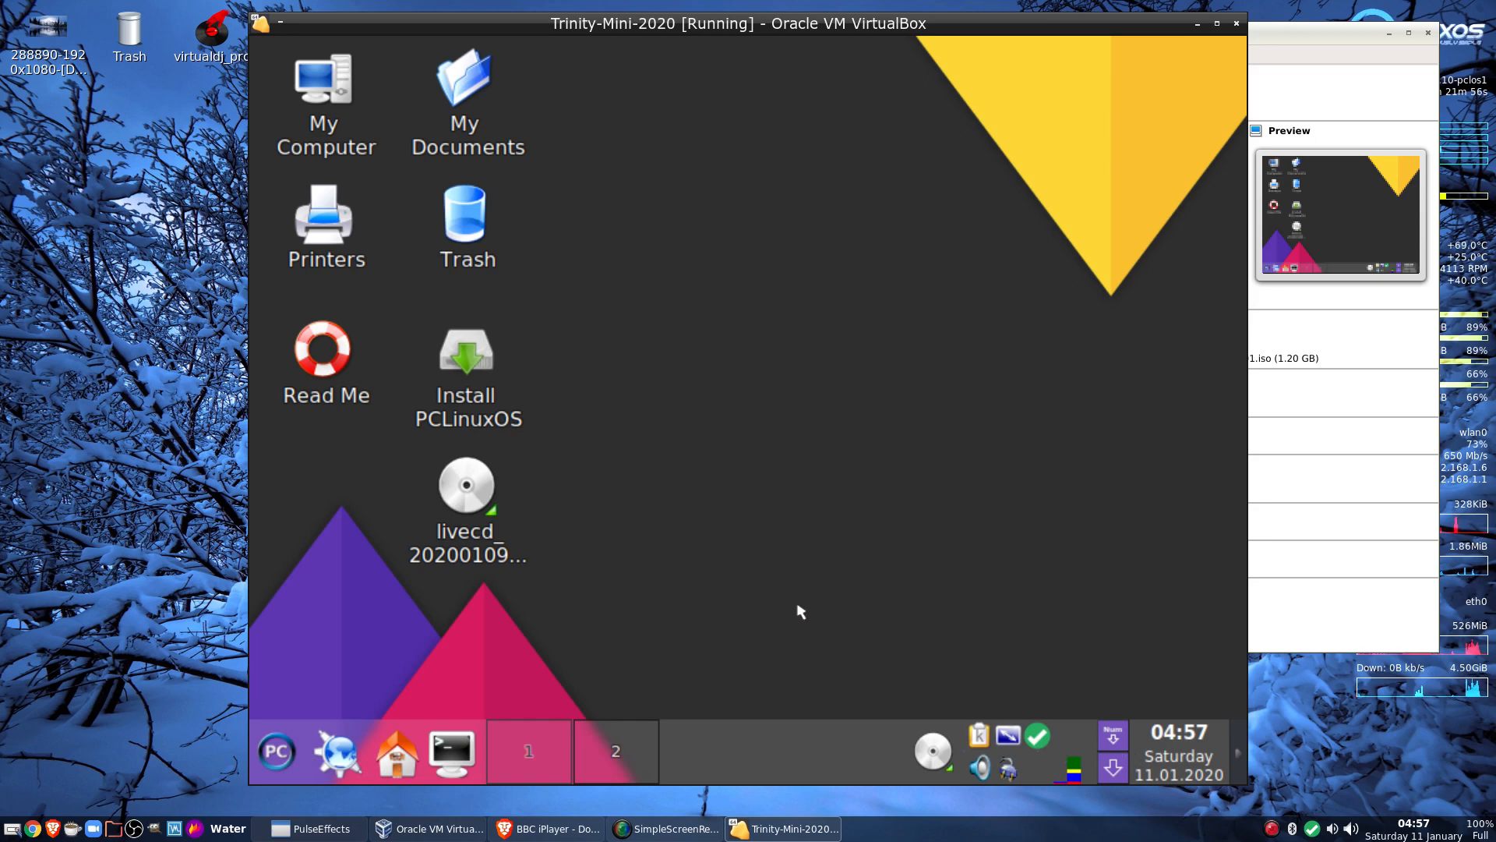
{"action": "double_click", "coordinate": [472, 374]}
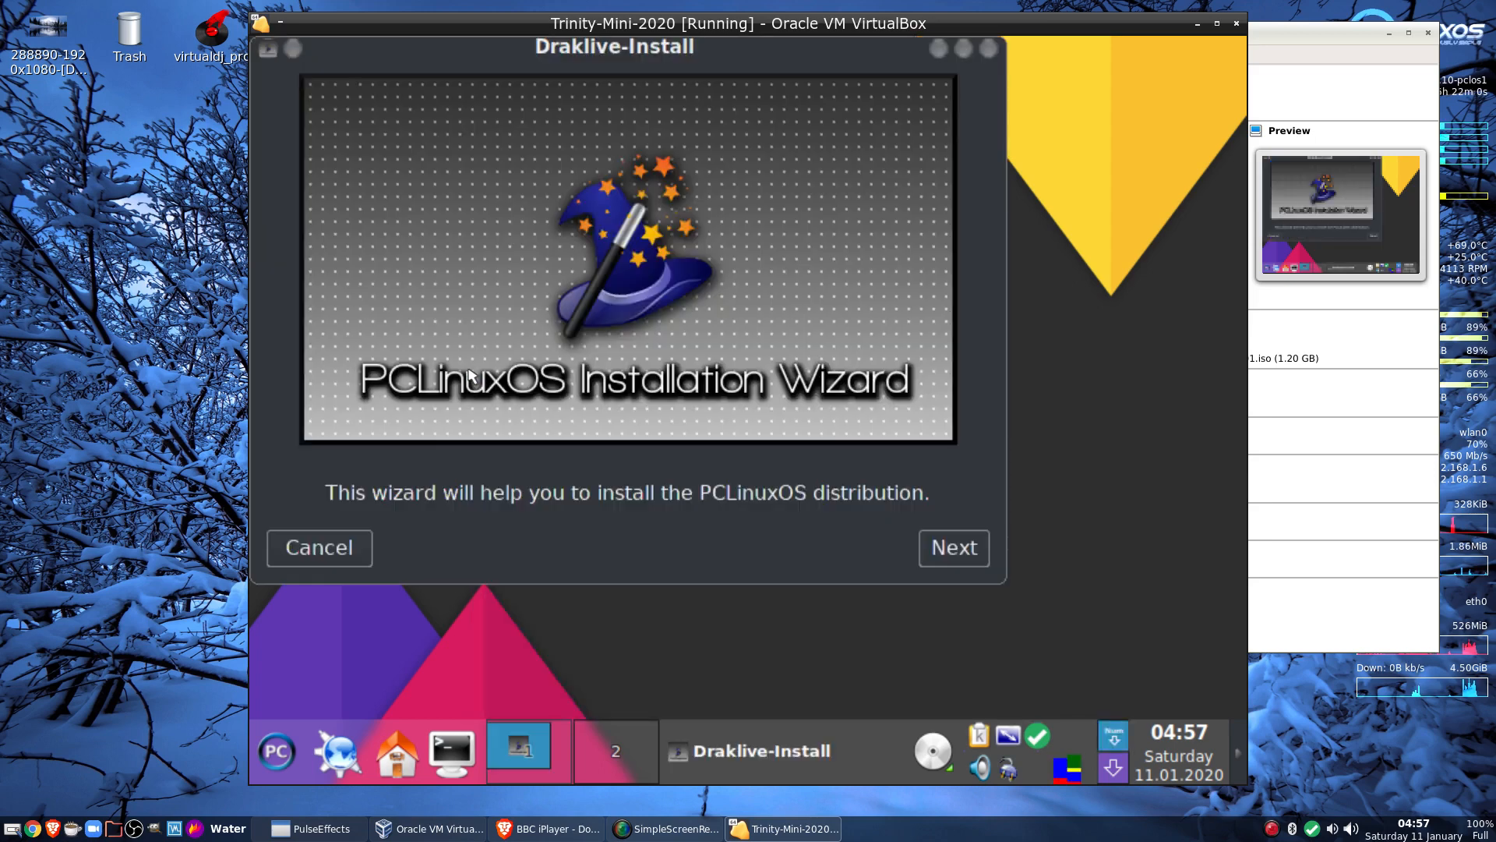
Install PCLinuxOS into the disk's free space, confirming formatting and dismissing the new-medium prompt
{"action": "left_click", "coordinate": [926, 547]}
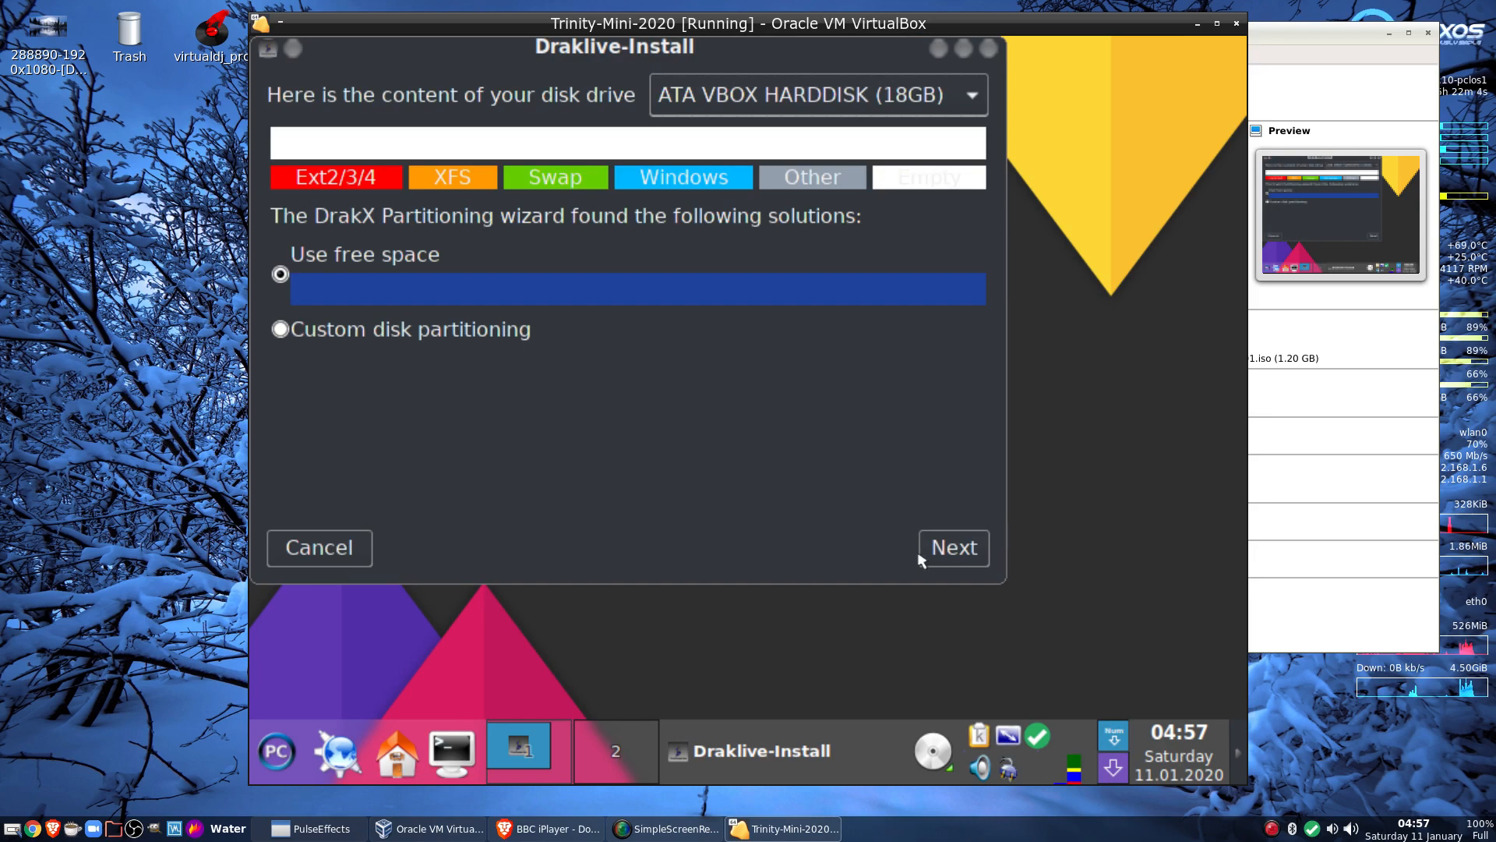
{"action": "left_click", "coordinate": [940, 555]}
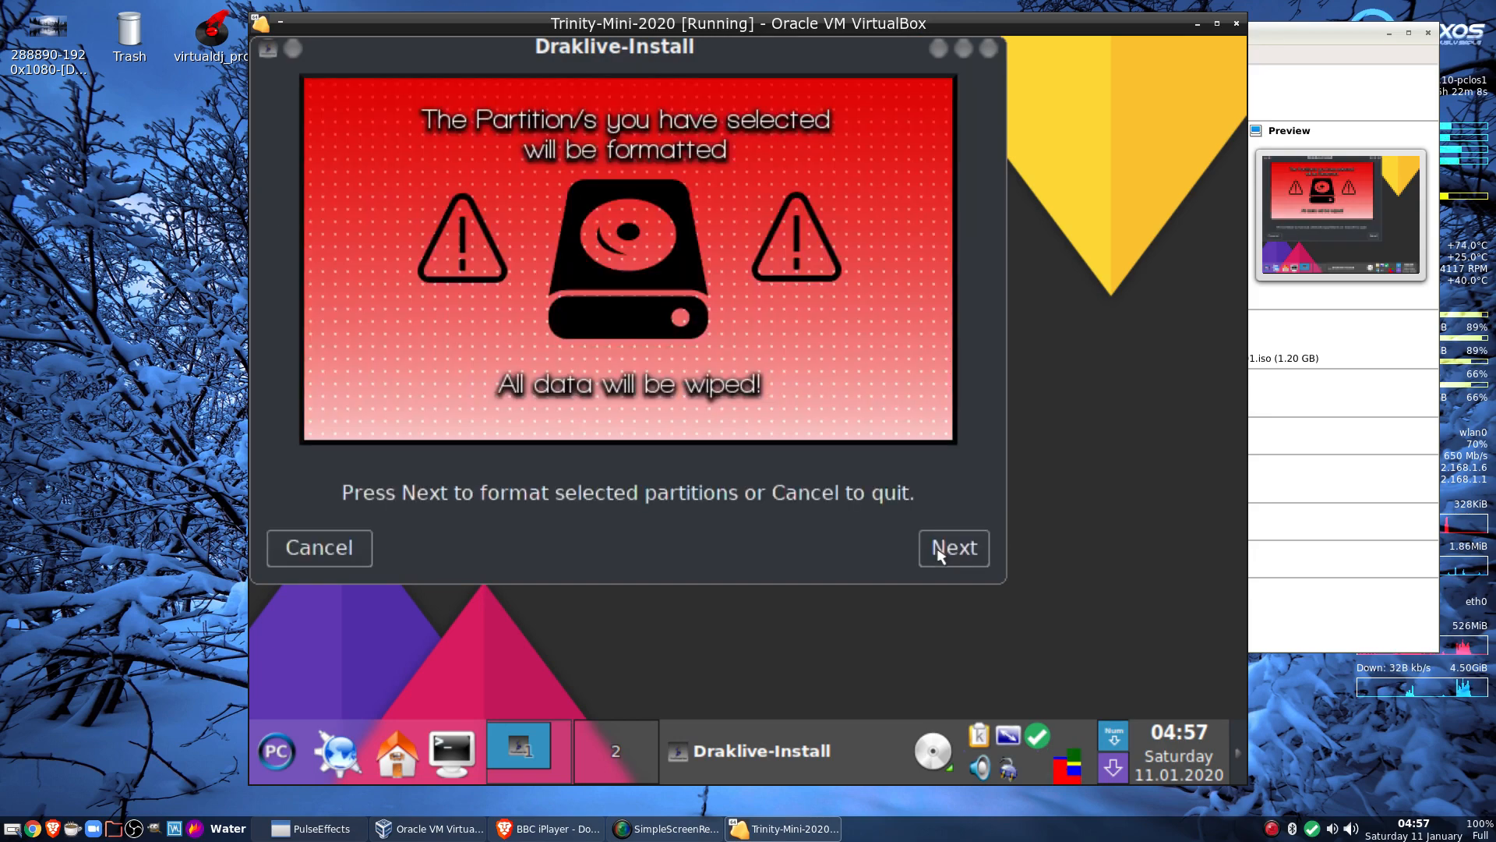
{"action": "left_click", "coordinate": [939, 555]}
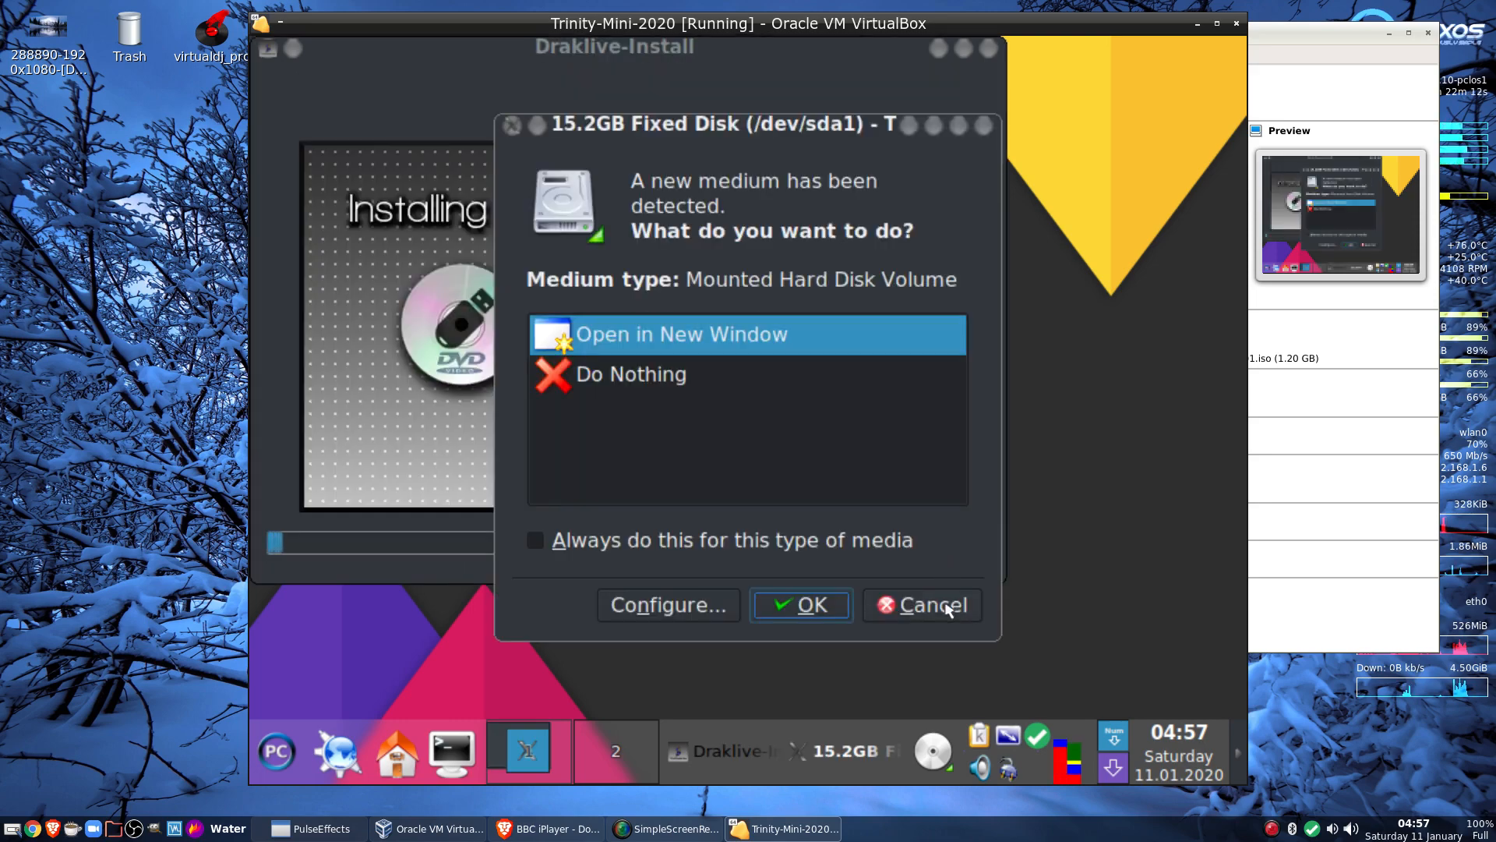
{"action": "left_click", "coordinate": [949, 606]}
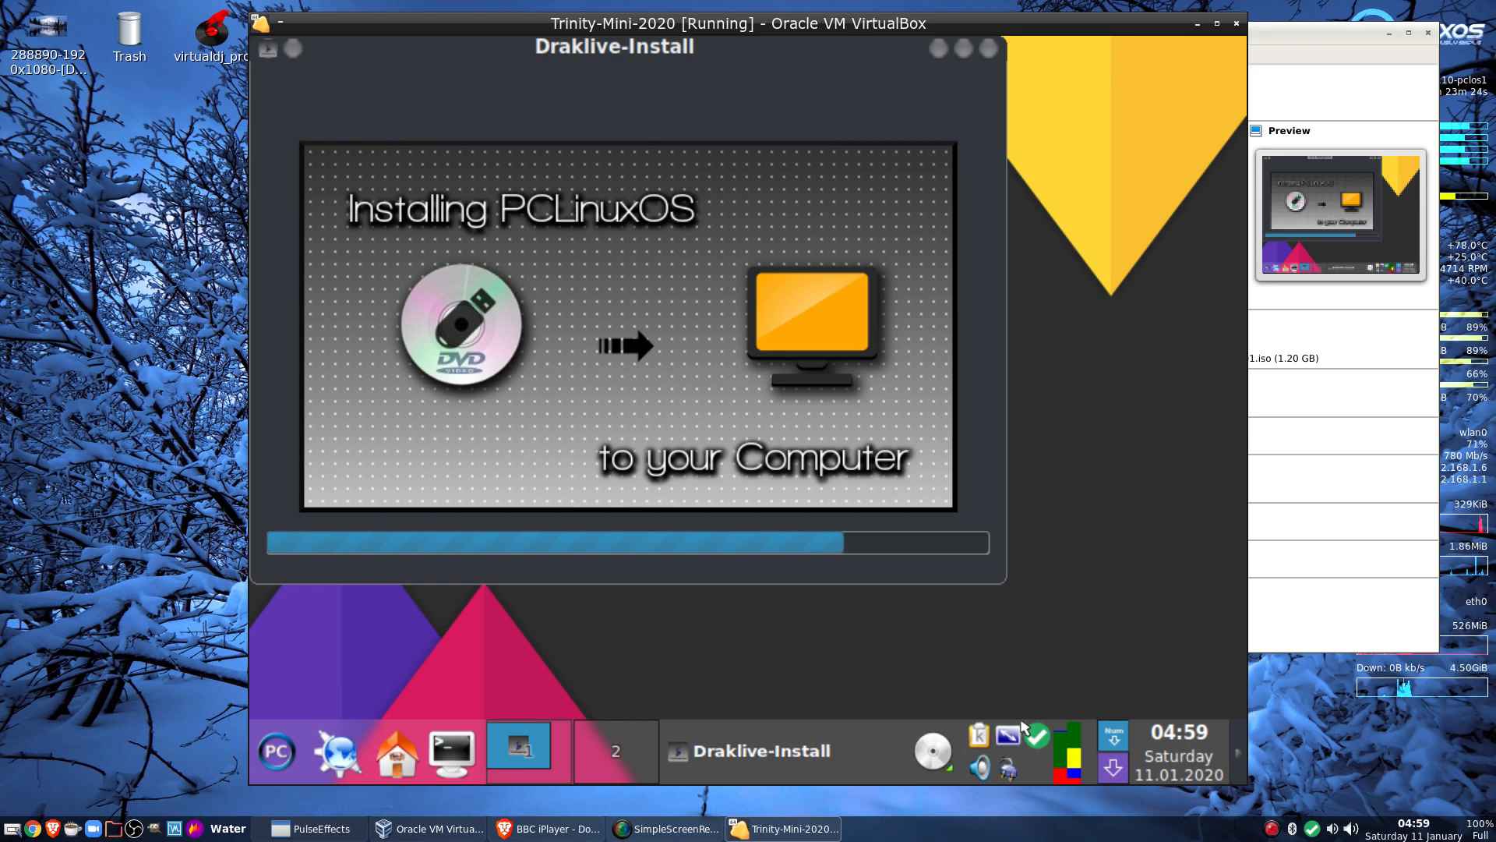
Wait for the file copy to finish until the GRUB2 bootloader options page appears
{"action": "mouse_move", "coordinate": [1035, 741]}
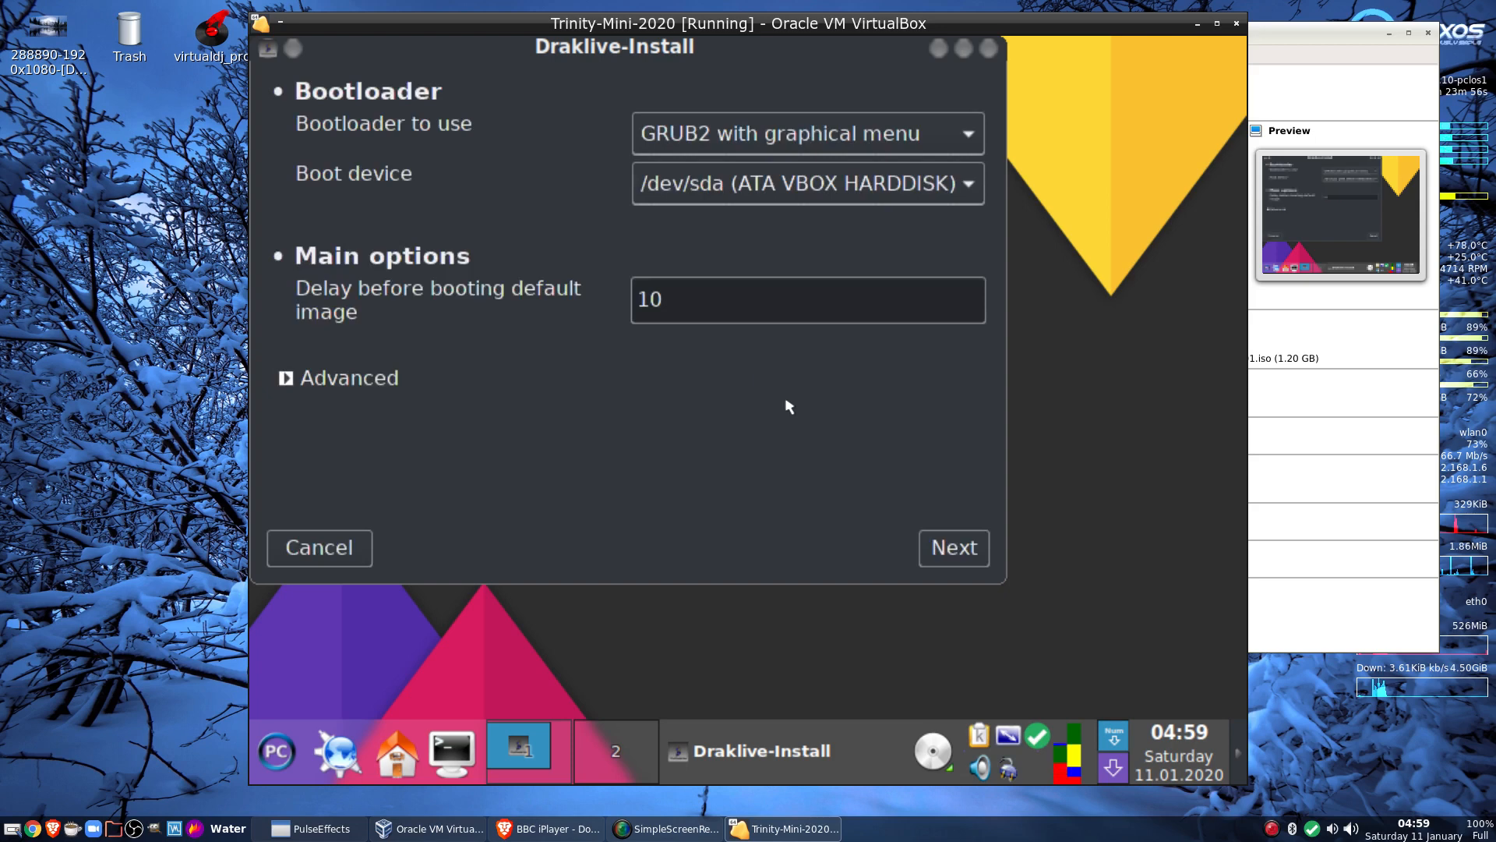
Accept GRUB2 on /dev/sda with 10-second delay and finish the boot entry page
{"action": "left_click", "coordinate": [954, 550]}
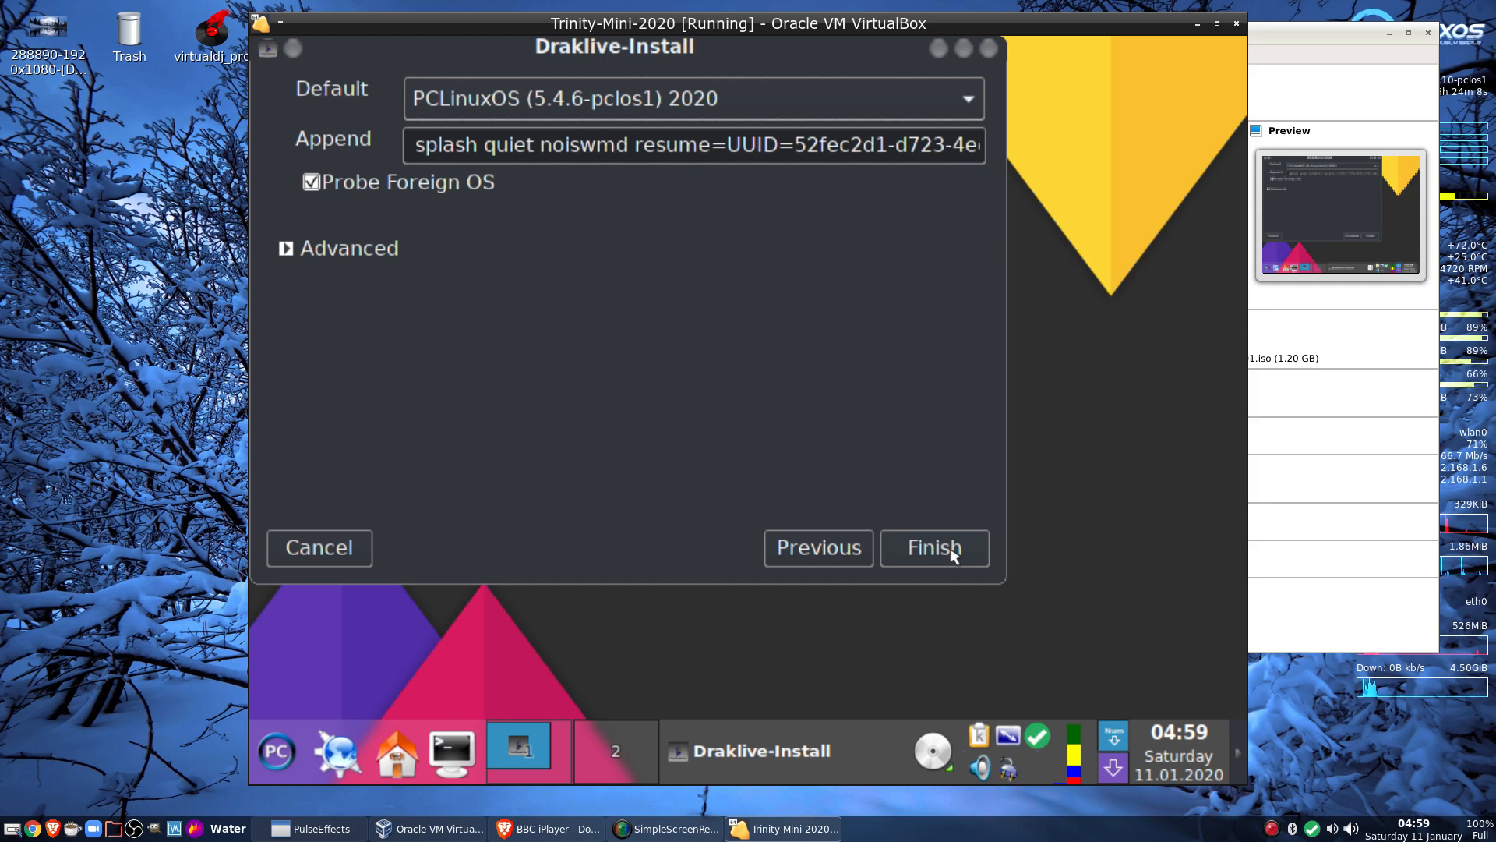
{"action": "left_click", "coordinate": [952, 553]}
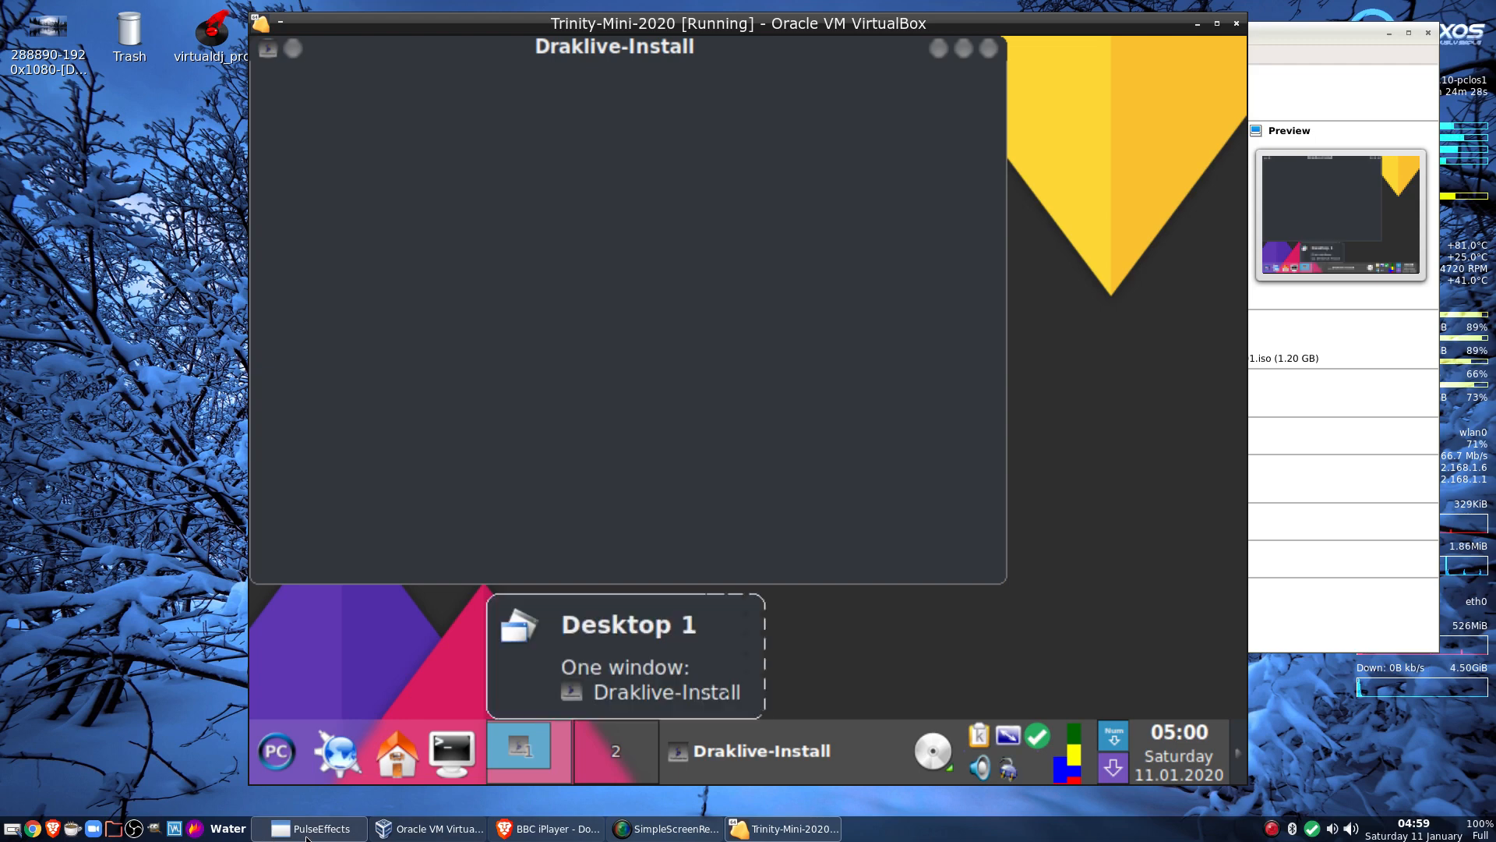
Show PulseEffects' microphone input effects, then minimize the PulseEffects window
{"action": "left_click", "coordinate": [308, 831]}
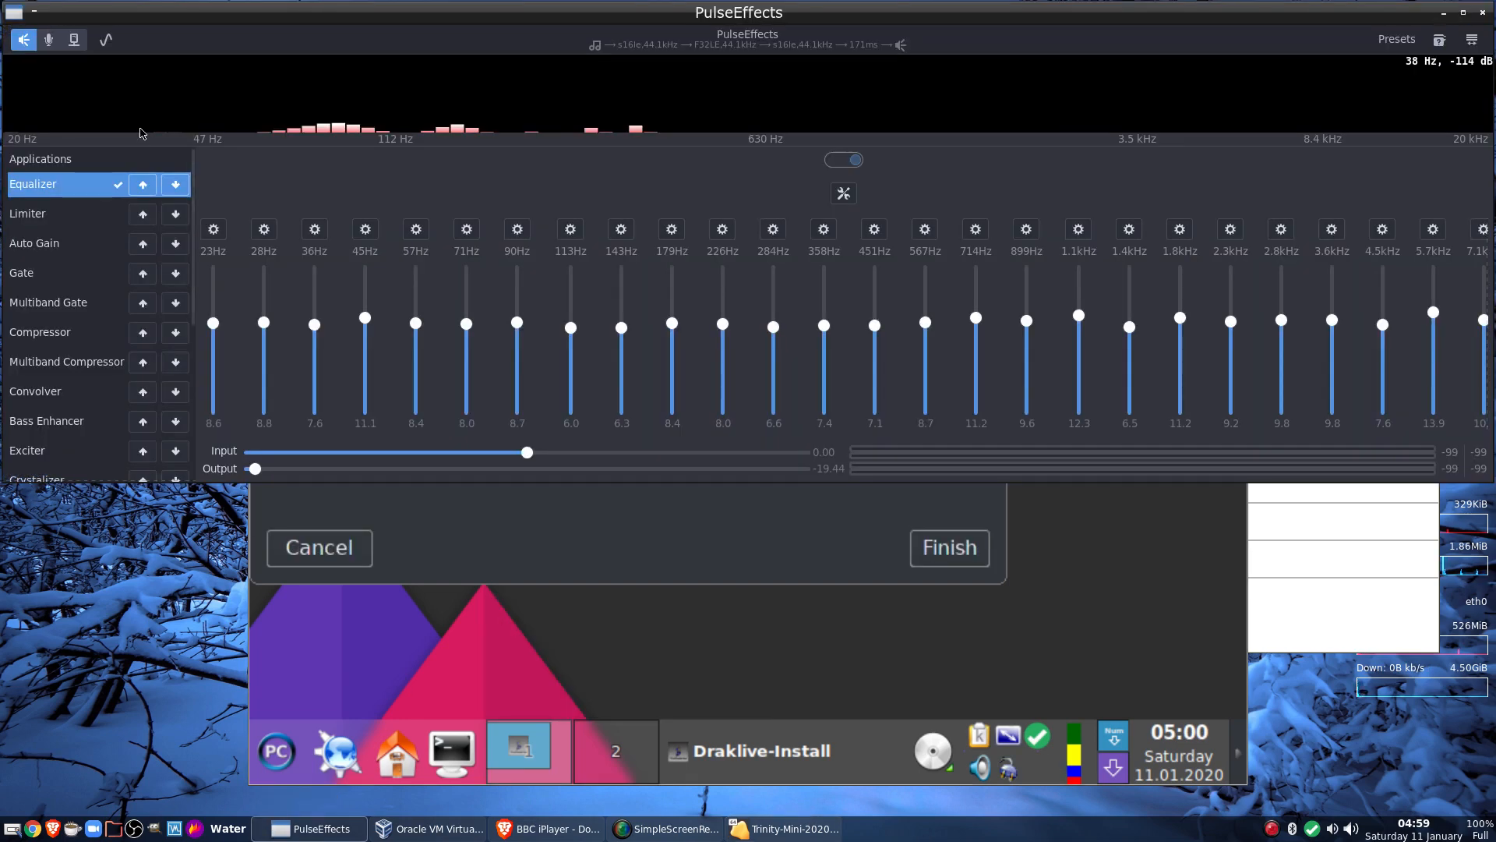
{"action": "left_click", "coordinate": [48, 40]}
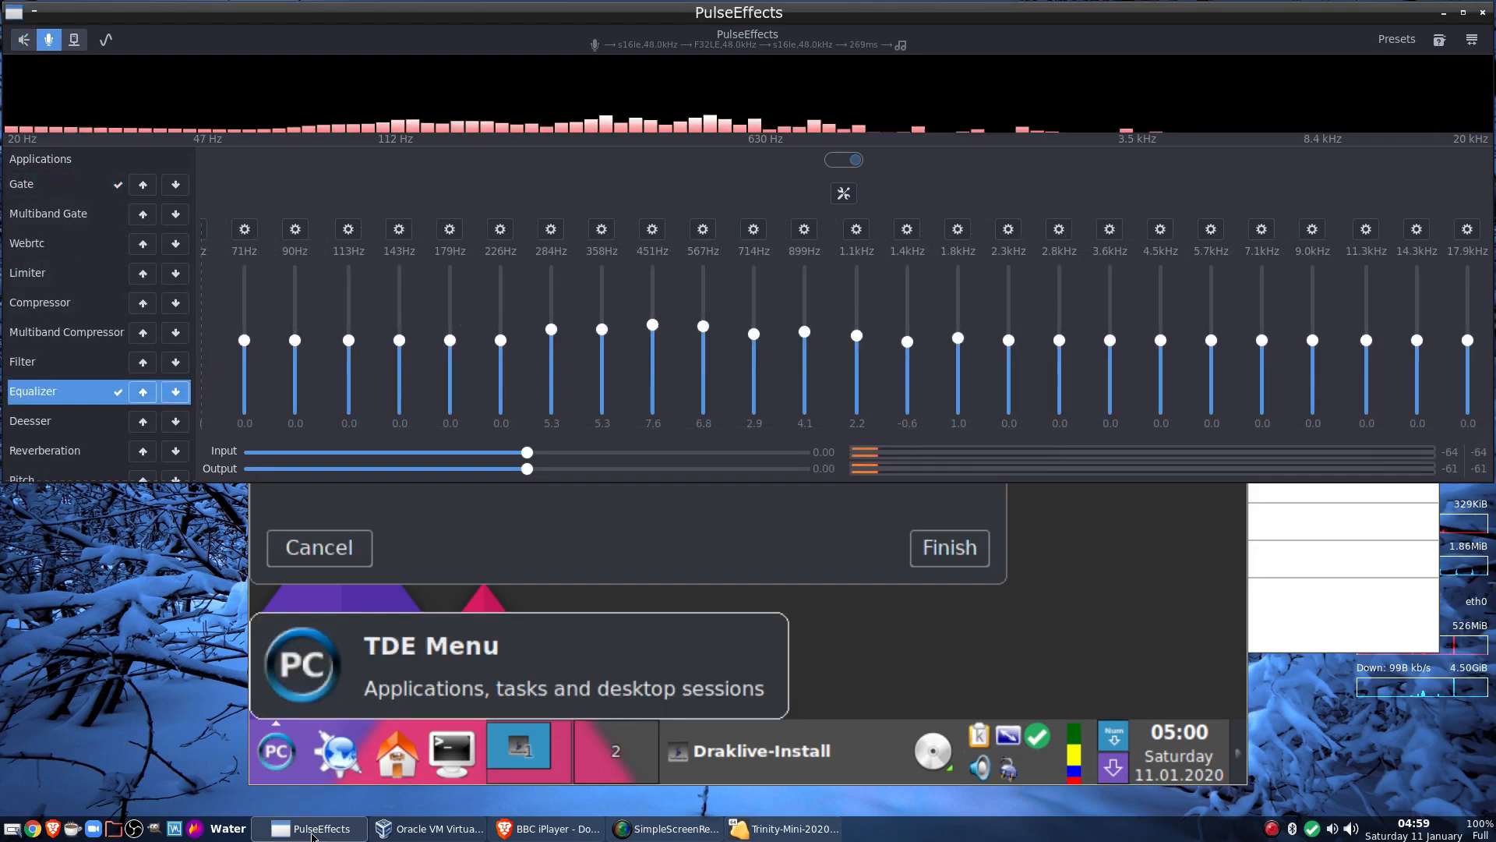
{"action": "left_click", "coordinate": [312, 828]}
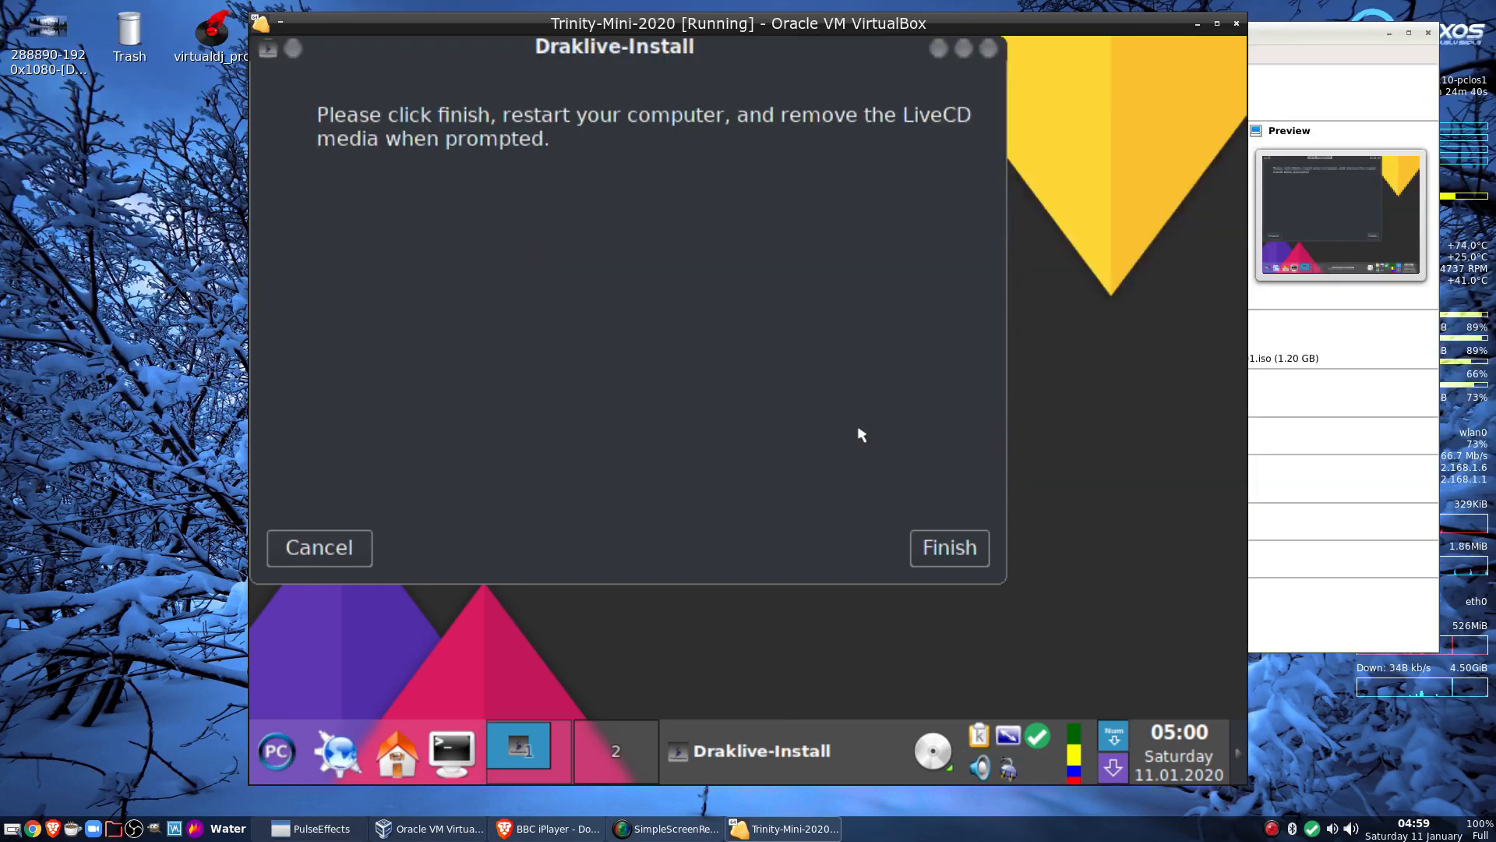
Close the finished installer and restart the guest via Log Out > Restart Computer
{"action": "left_click", "coordinate": [948, 555]}
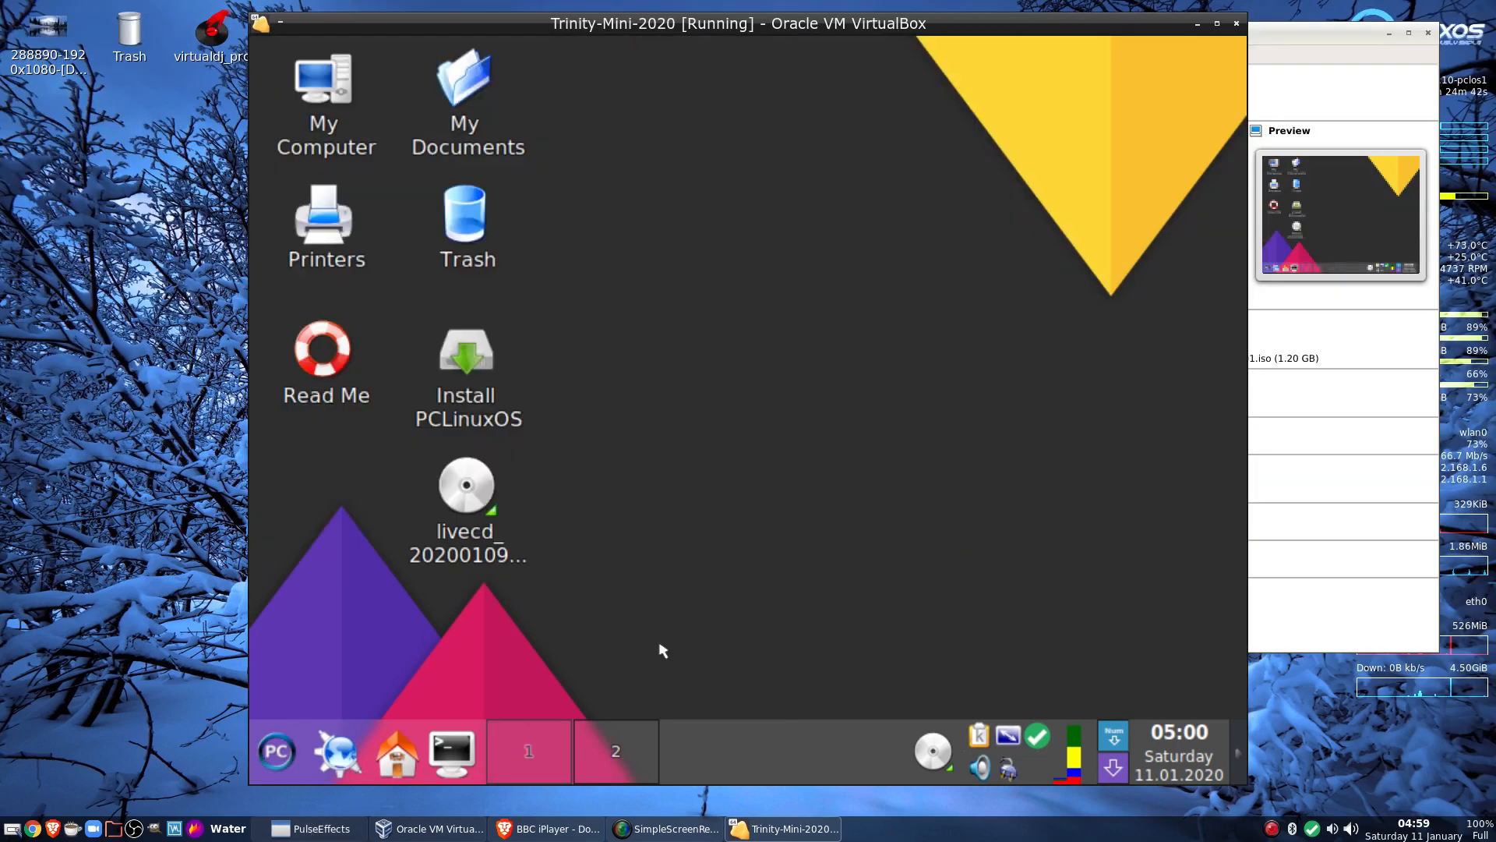
{"action": "left_click", "coordinate": [282, 752]}
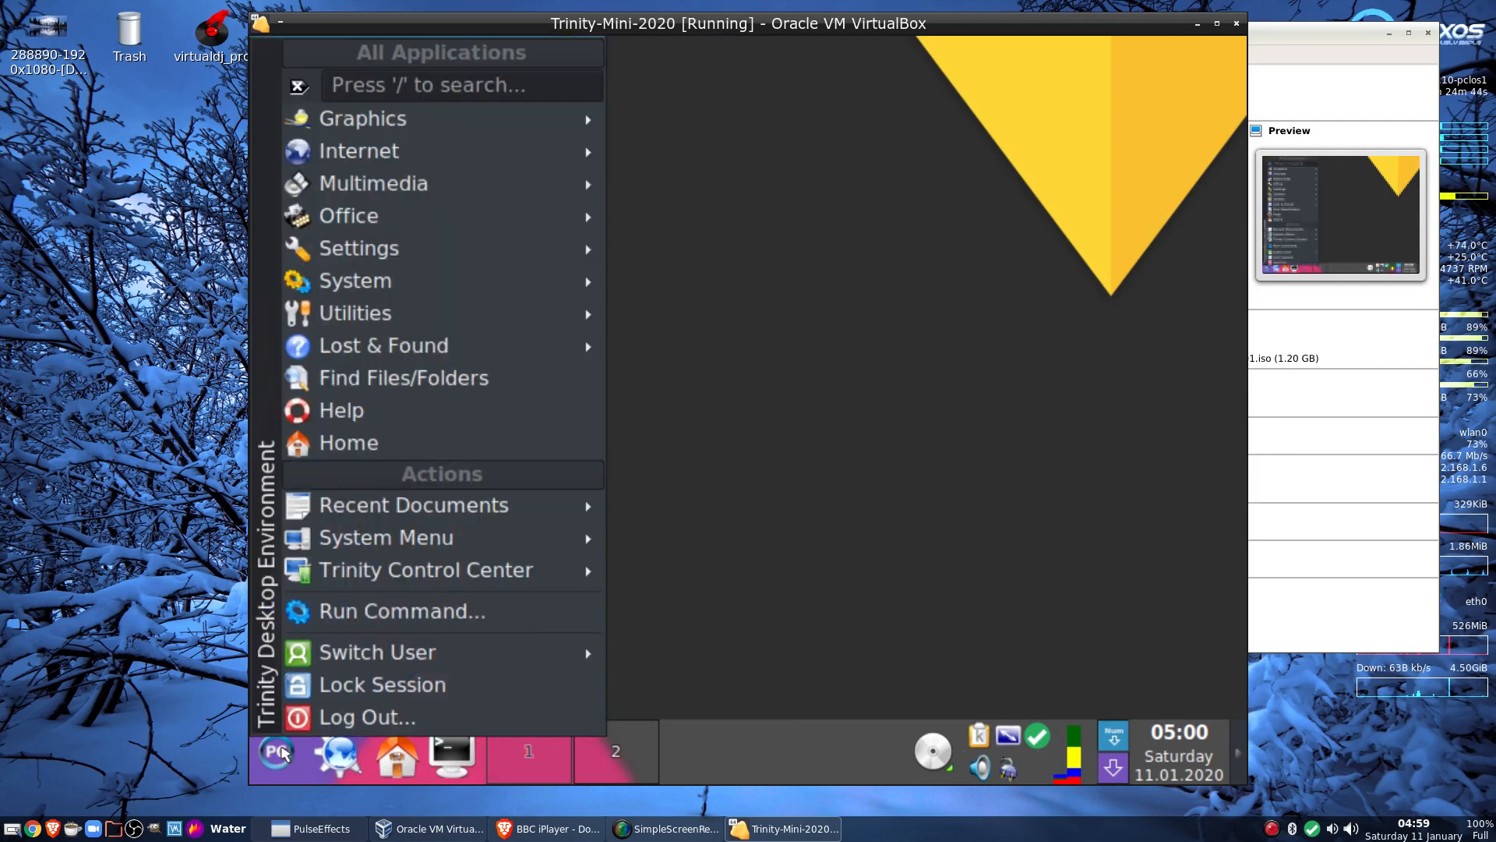
{"action": "left_click", "coordinate": [390, 715]}
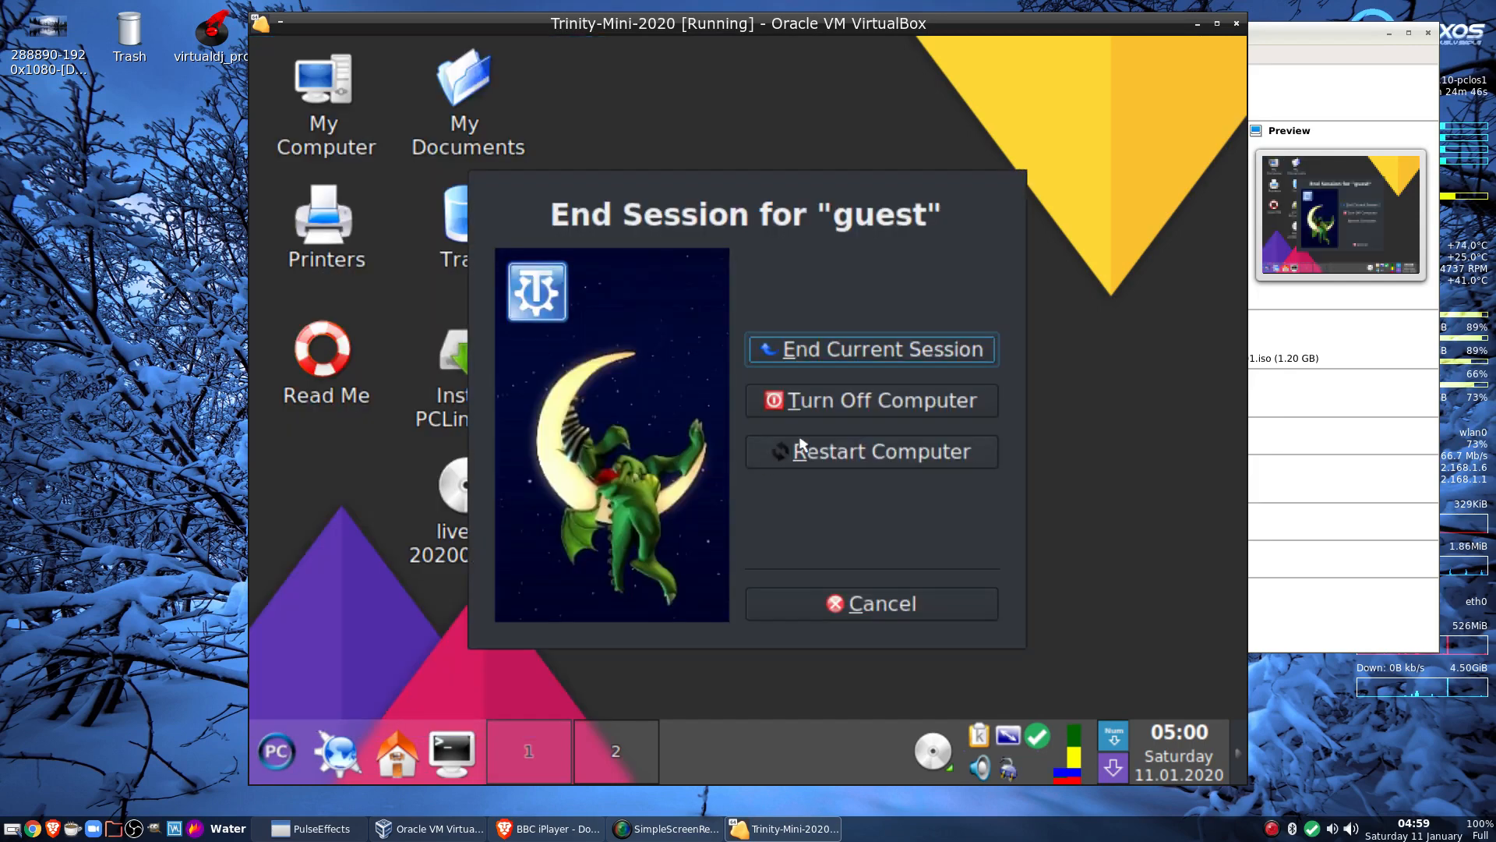
{"action": "left_click", "coordinate": [826, 460]}
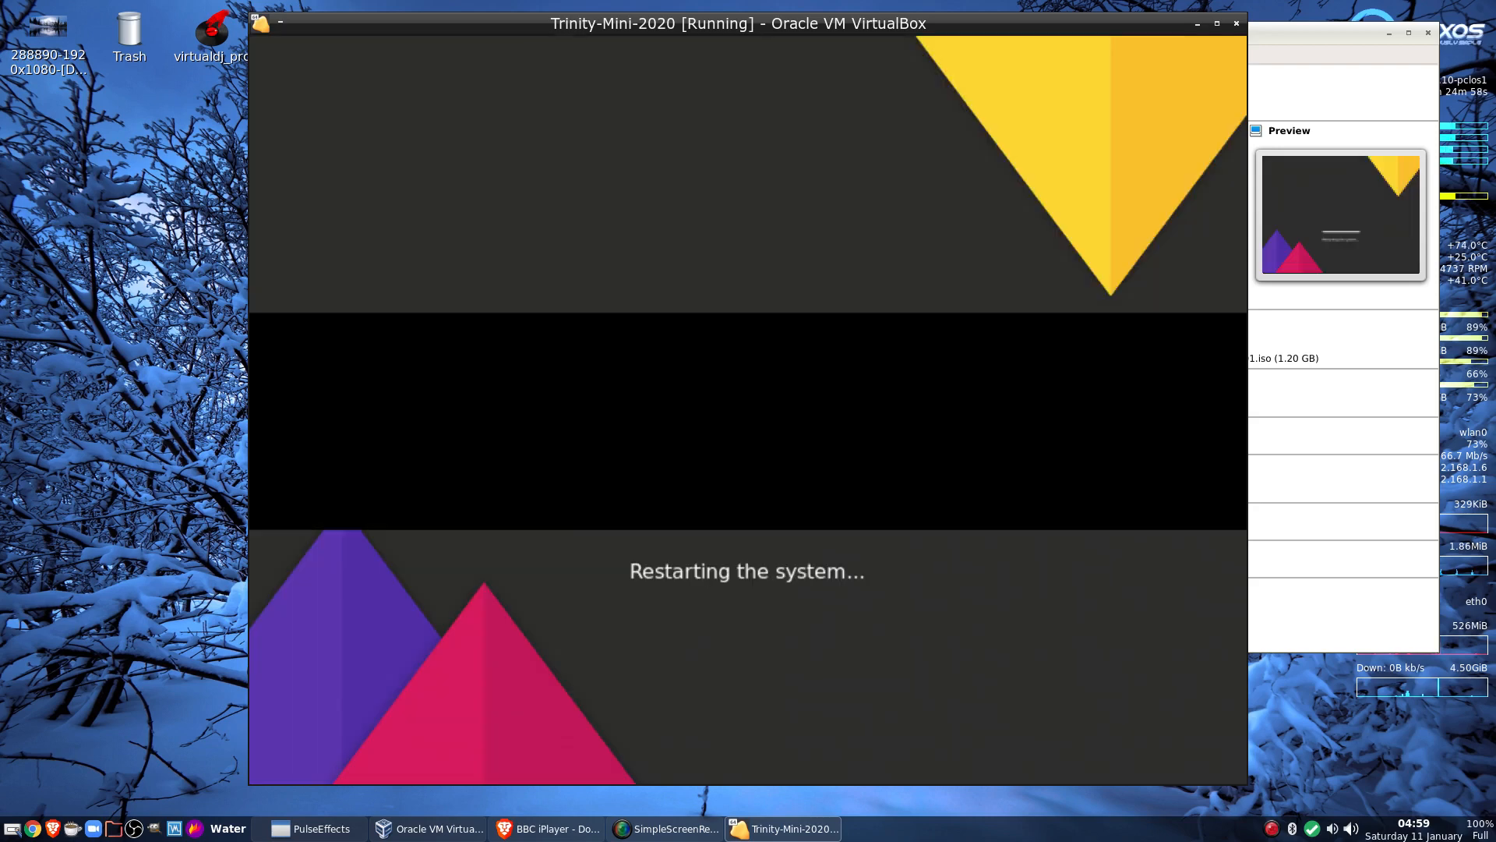
Acknowledge the remove-media prompt and boot the main PCLinuxOS entry from GRUB
{"action": "key", "text": "Return"}
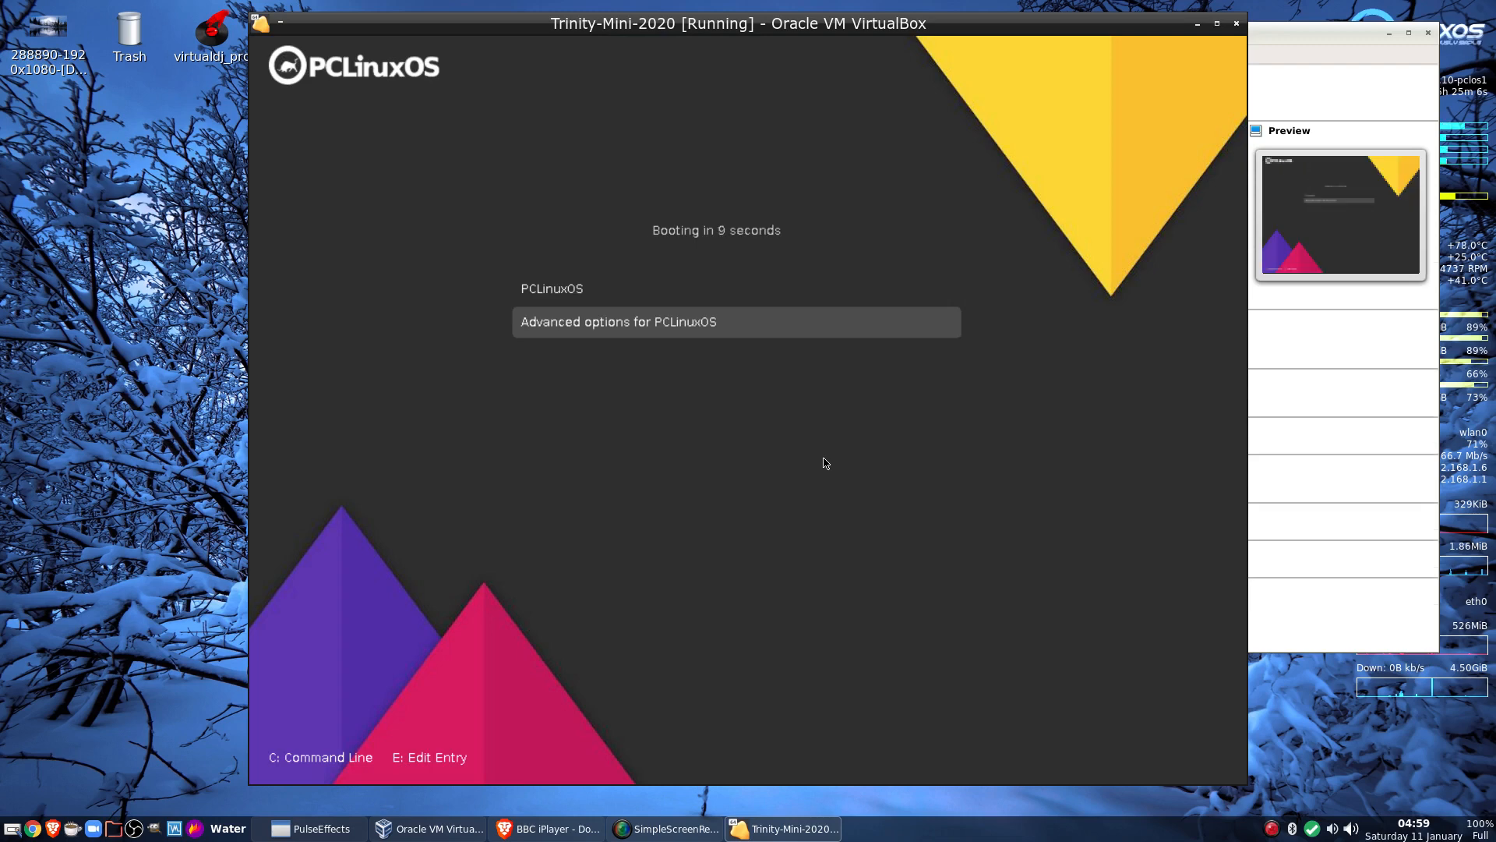
{"action": "key", "text": "Up"}
{"action": "key", "text": "Return"}
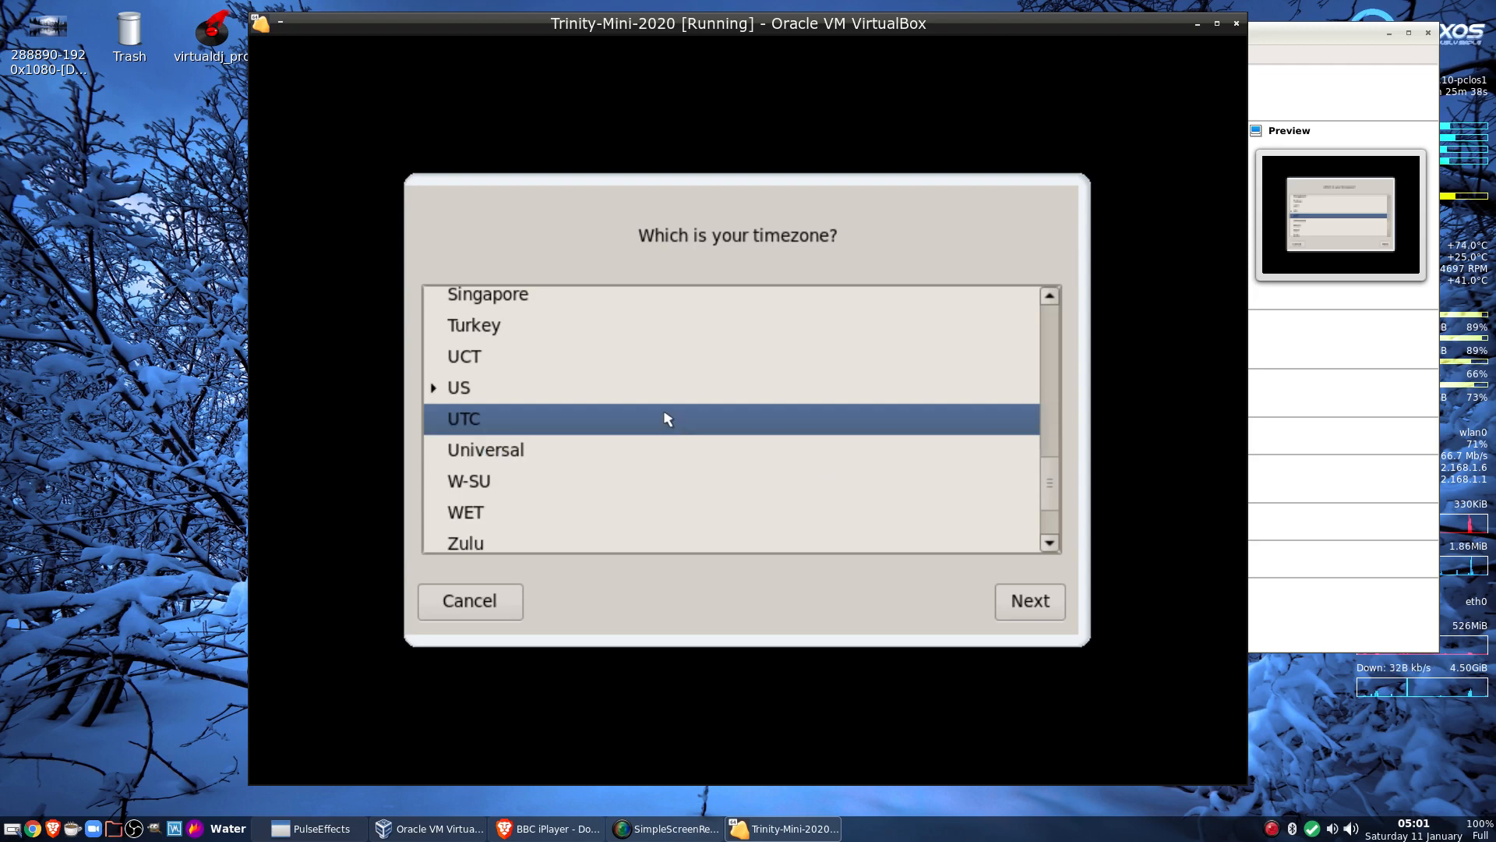
Set the timezone to GB and keep the clock on local time
{"action": "scroll", "coordinate": [669, 422], "scroll_direction": "down", "scroll_amount": 3}
{"action": "scroll", "coordinate": [668, 419], "scroll_direction": "up", "scroll_amount": 5}
{"action": "scroll", "coordinate": [668, 419], "scroll_direction": "up", "scroll_amount": 8}
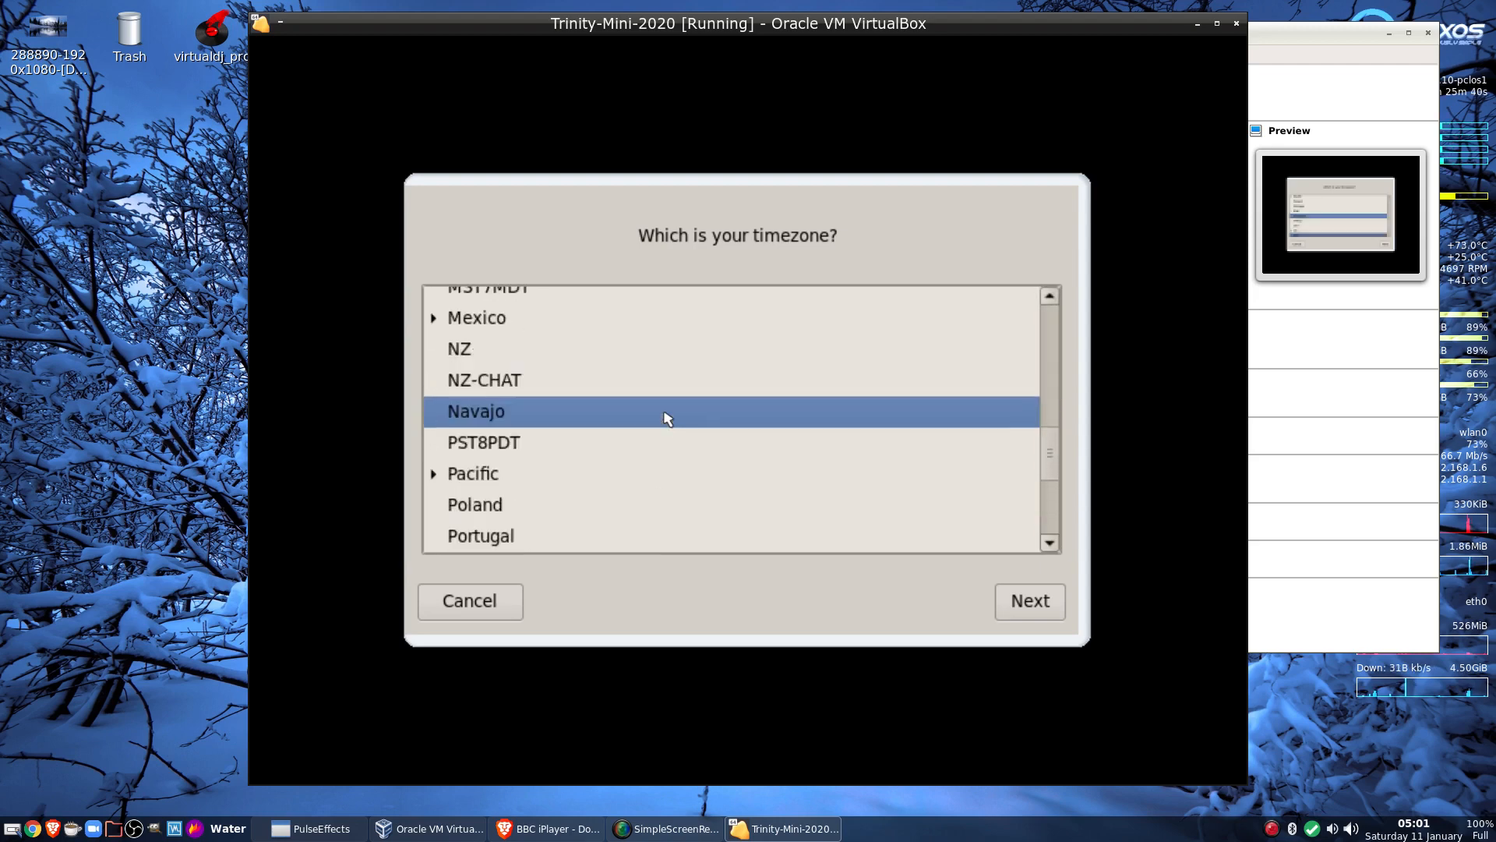
{"action": "scroll", "coordinate": [668, 419], "scroll_direction": "up", "scroll_amount": 4}
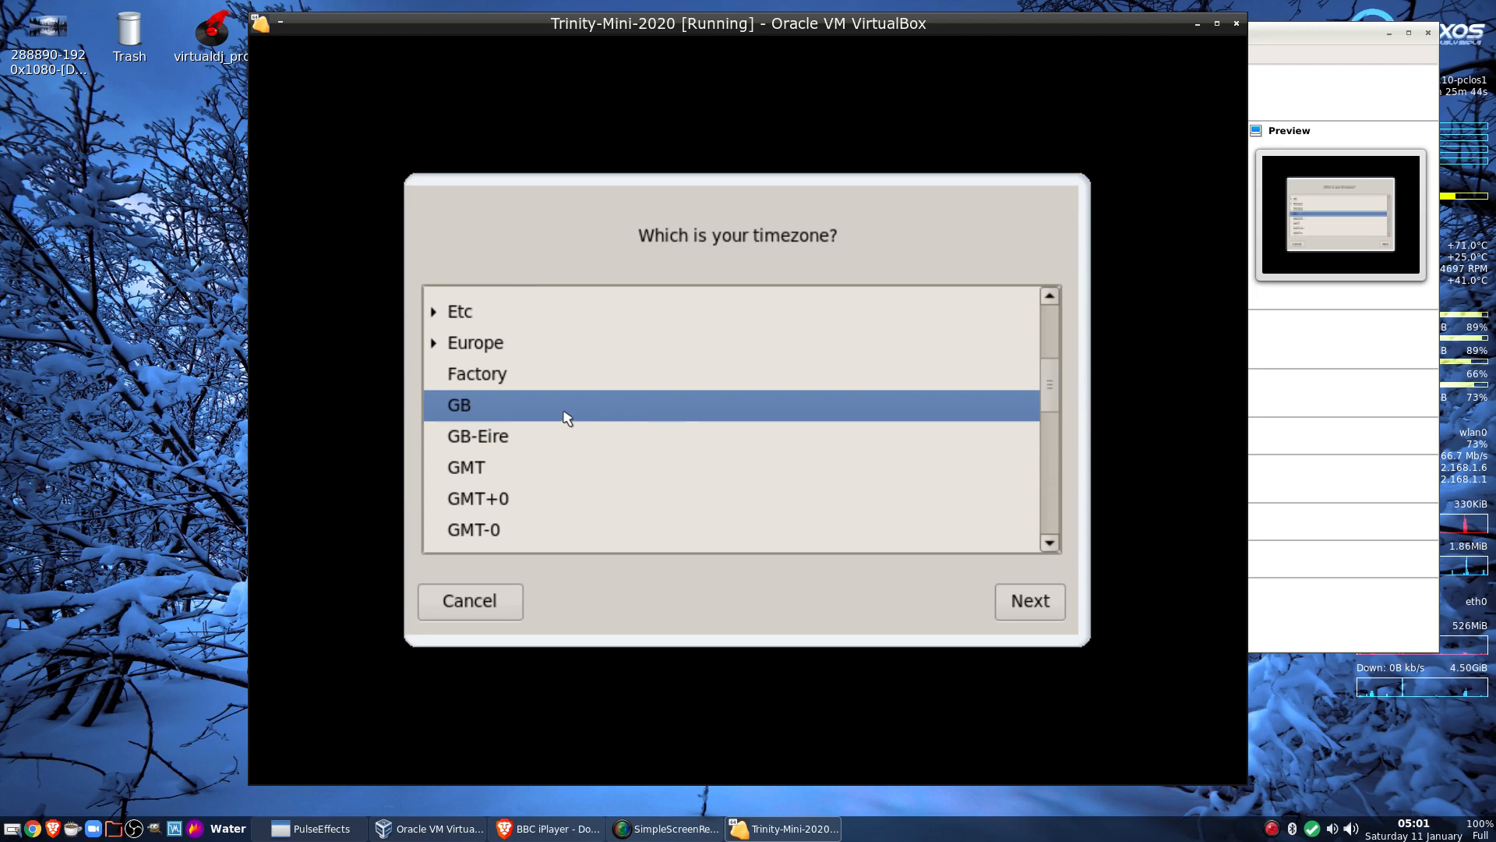
{"action": "left_click", "coordinate": [573, 417]}
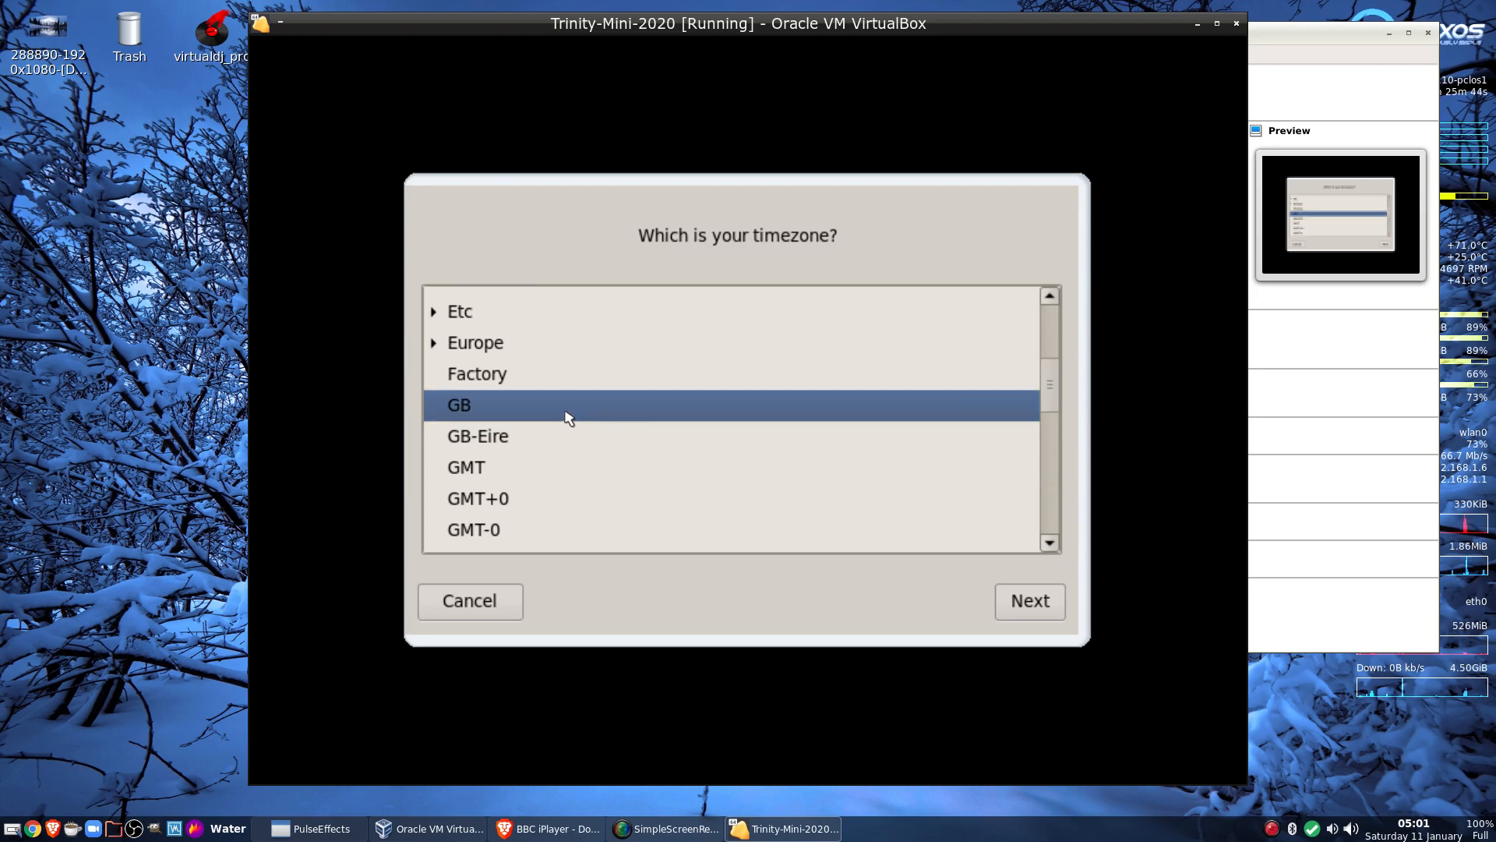
{"action": "left_click", "coordinate": [1037, 607]}
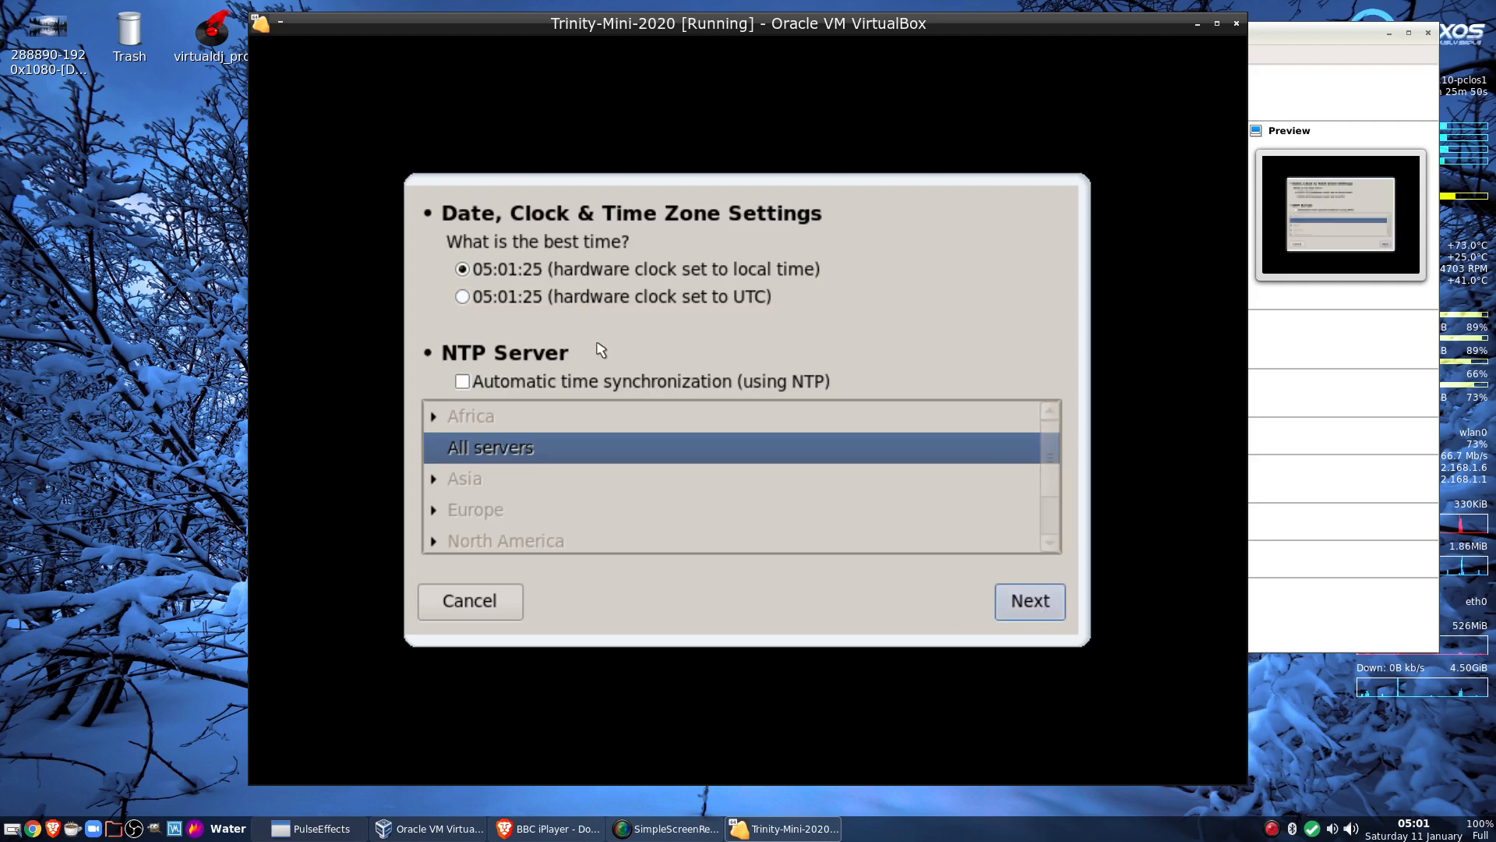
{"action": "left_click", "coordinate": [1018, 602]}
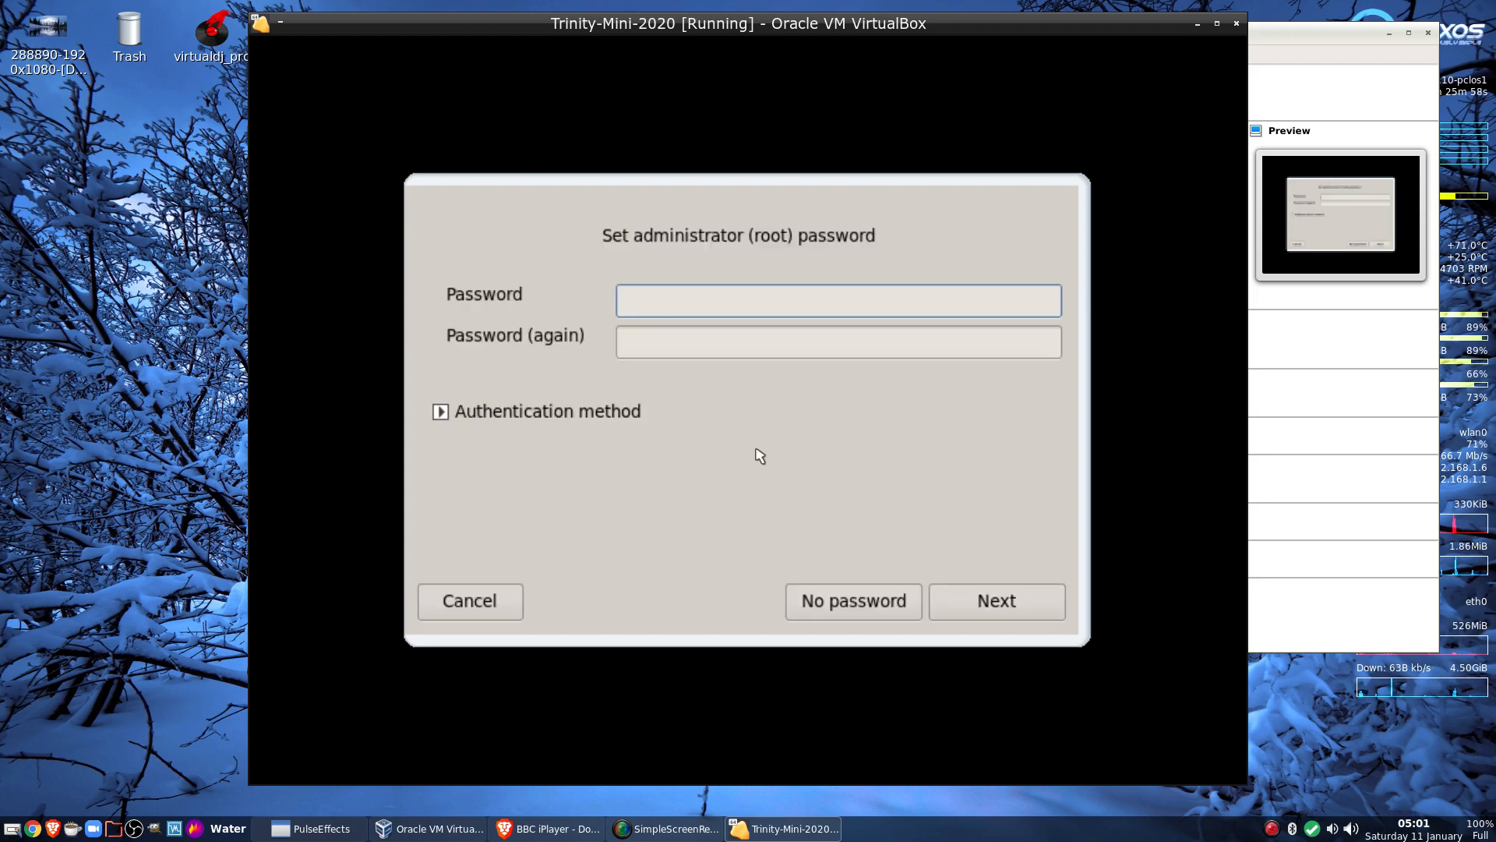
Set and confirm the root administrator password
{"action": "type", "text": "******"}
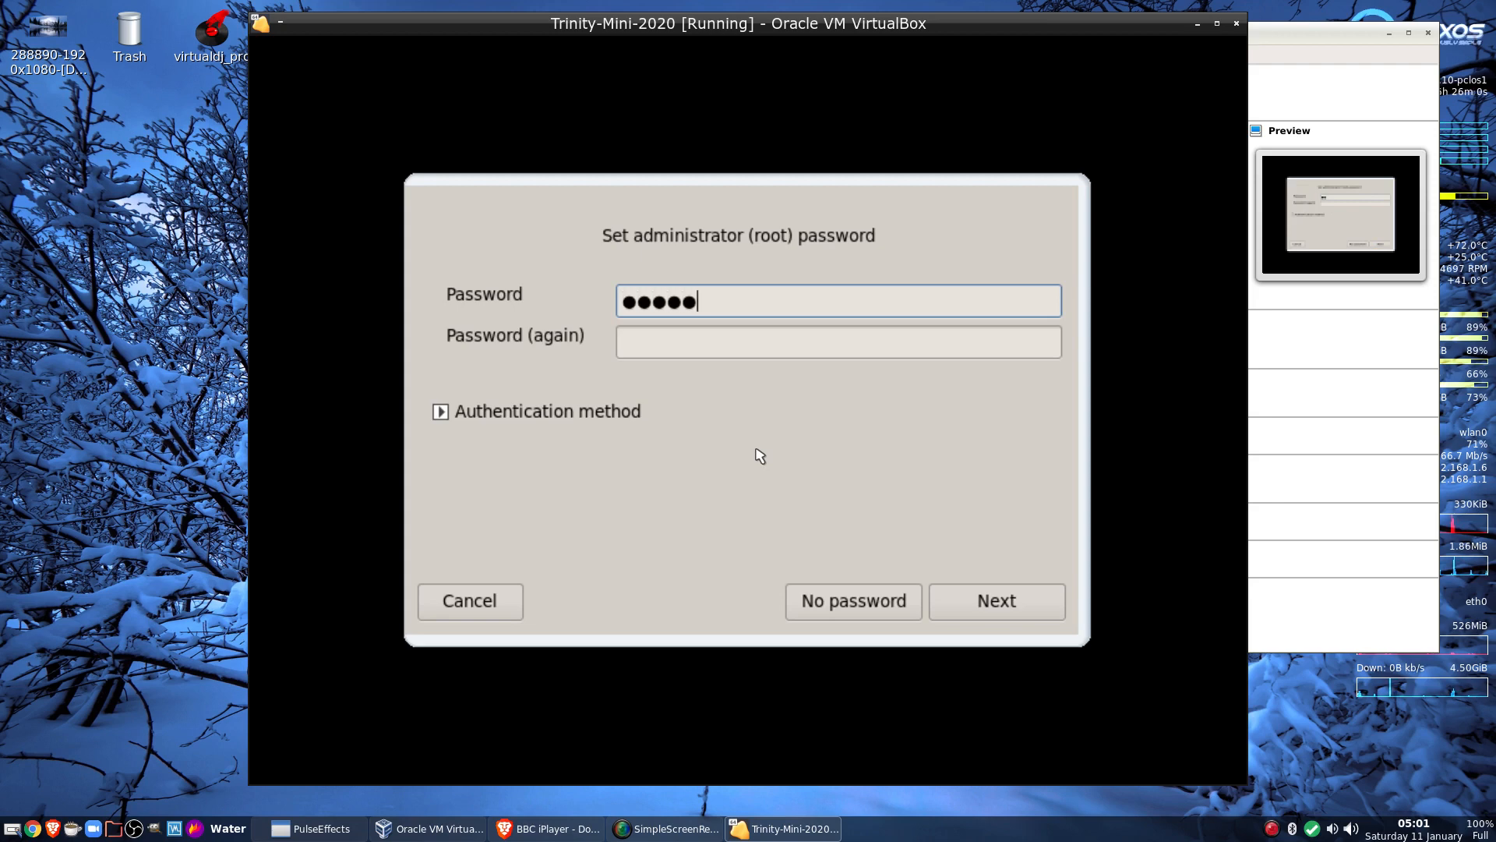
{"action": "key", "text": "Tab"}
{"action": "type", "text": "******"}
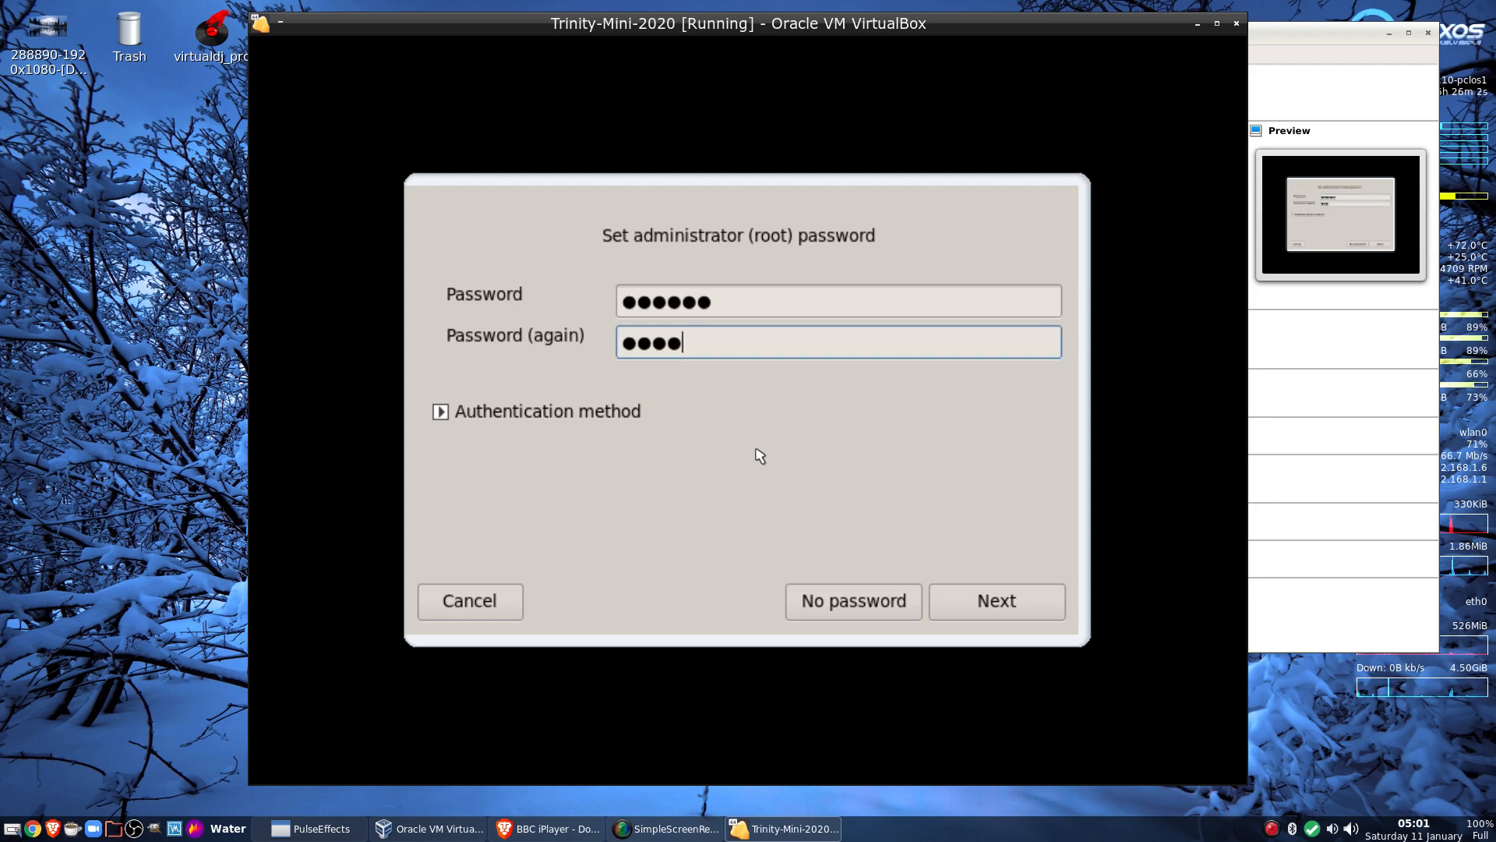
{"action": "left_click", "coordinate": [971, 601]}
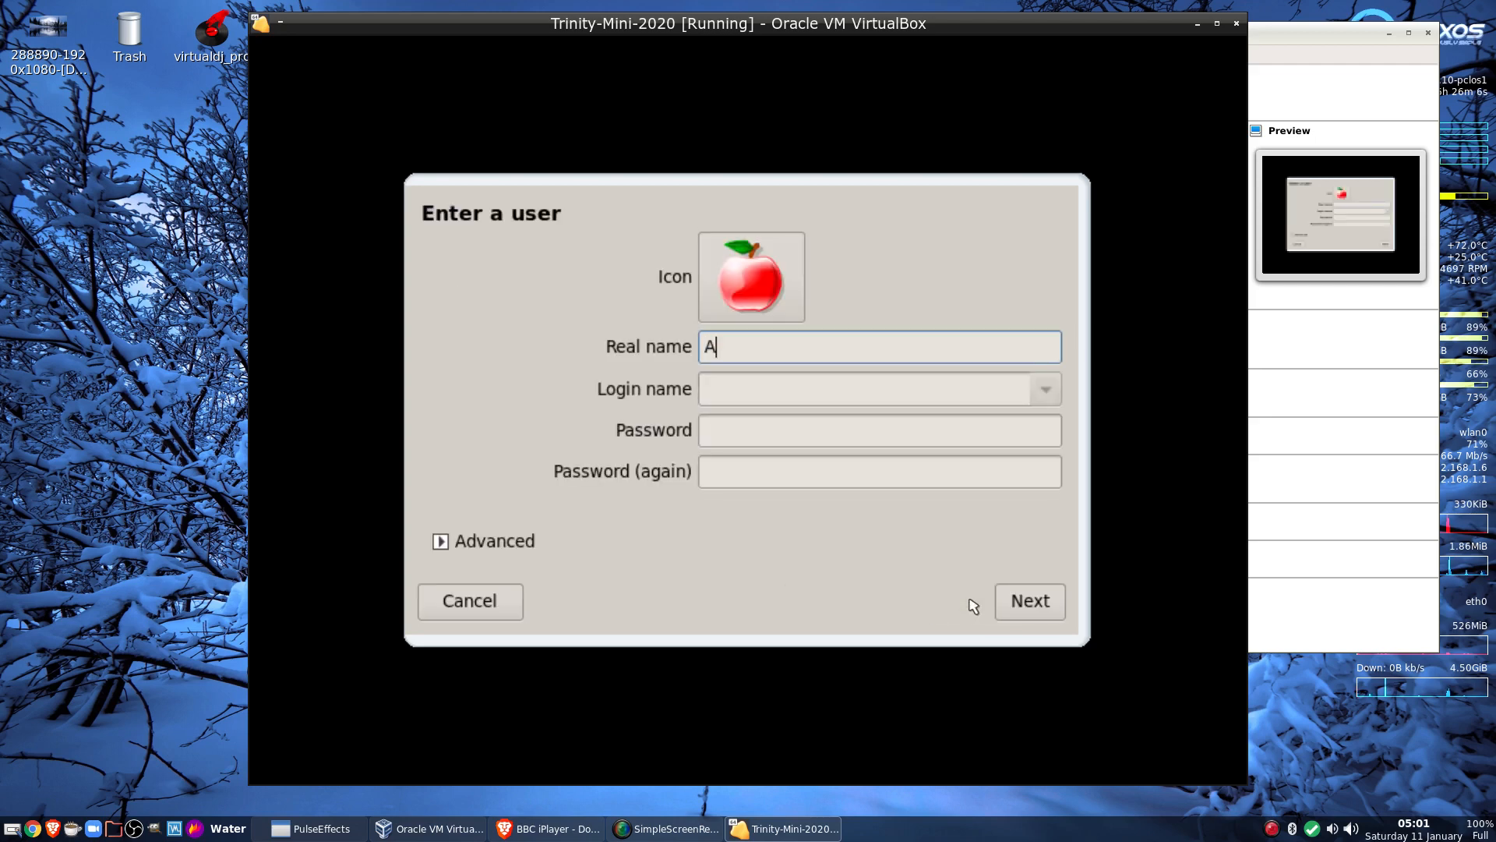
Create the user account with its login name and a confirmed password
{"action": "key", "text": "Tab"}
{"action": "type", "text": "pre"}
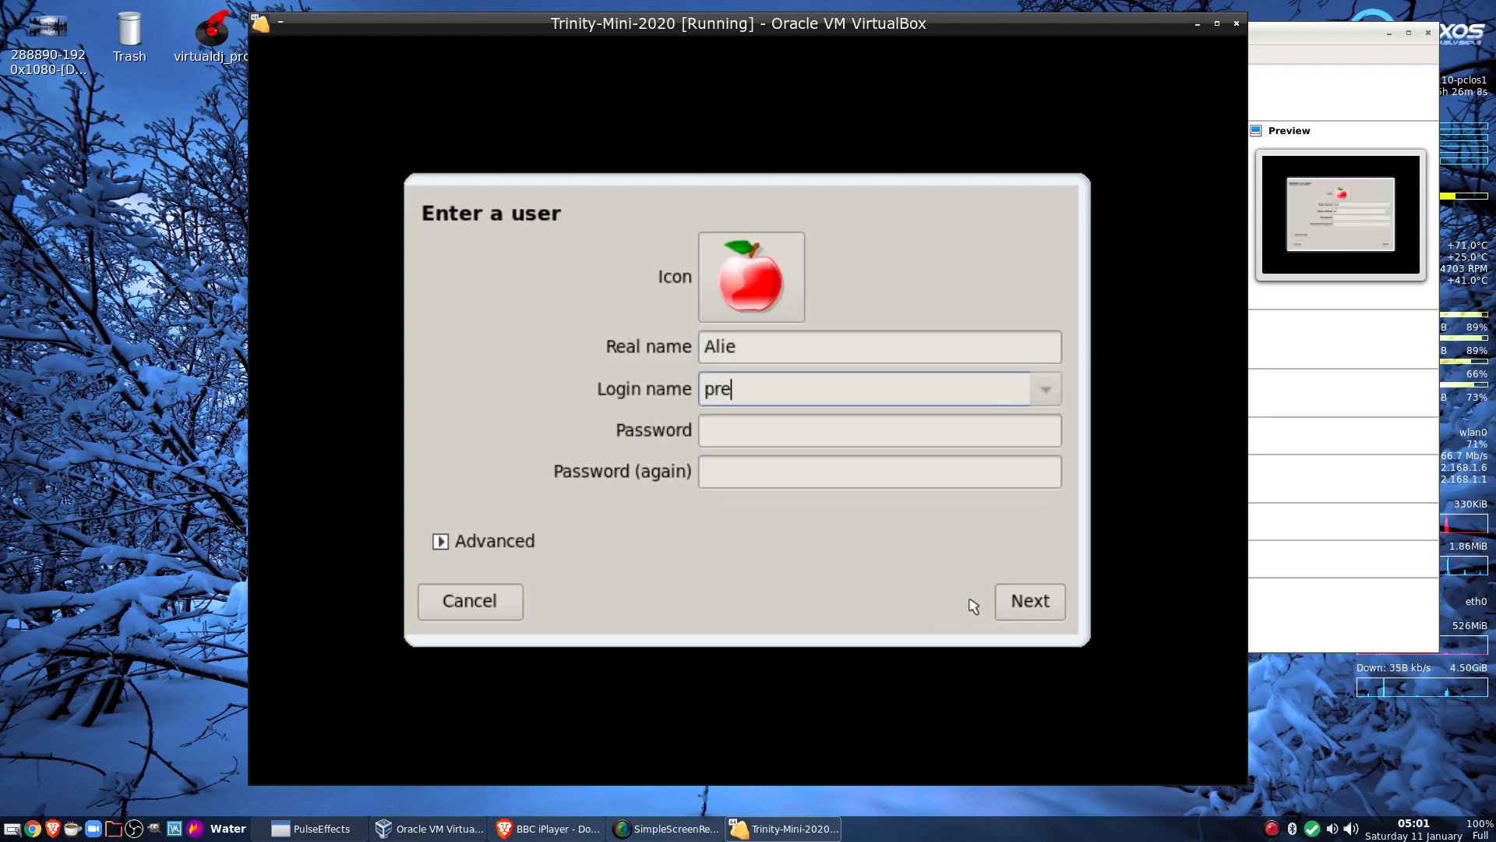
{"action": "type", "text": "sent"}
{"action": "key", "text": "Tab"}
{"action": "type", "text": "***"}
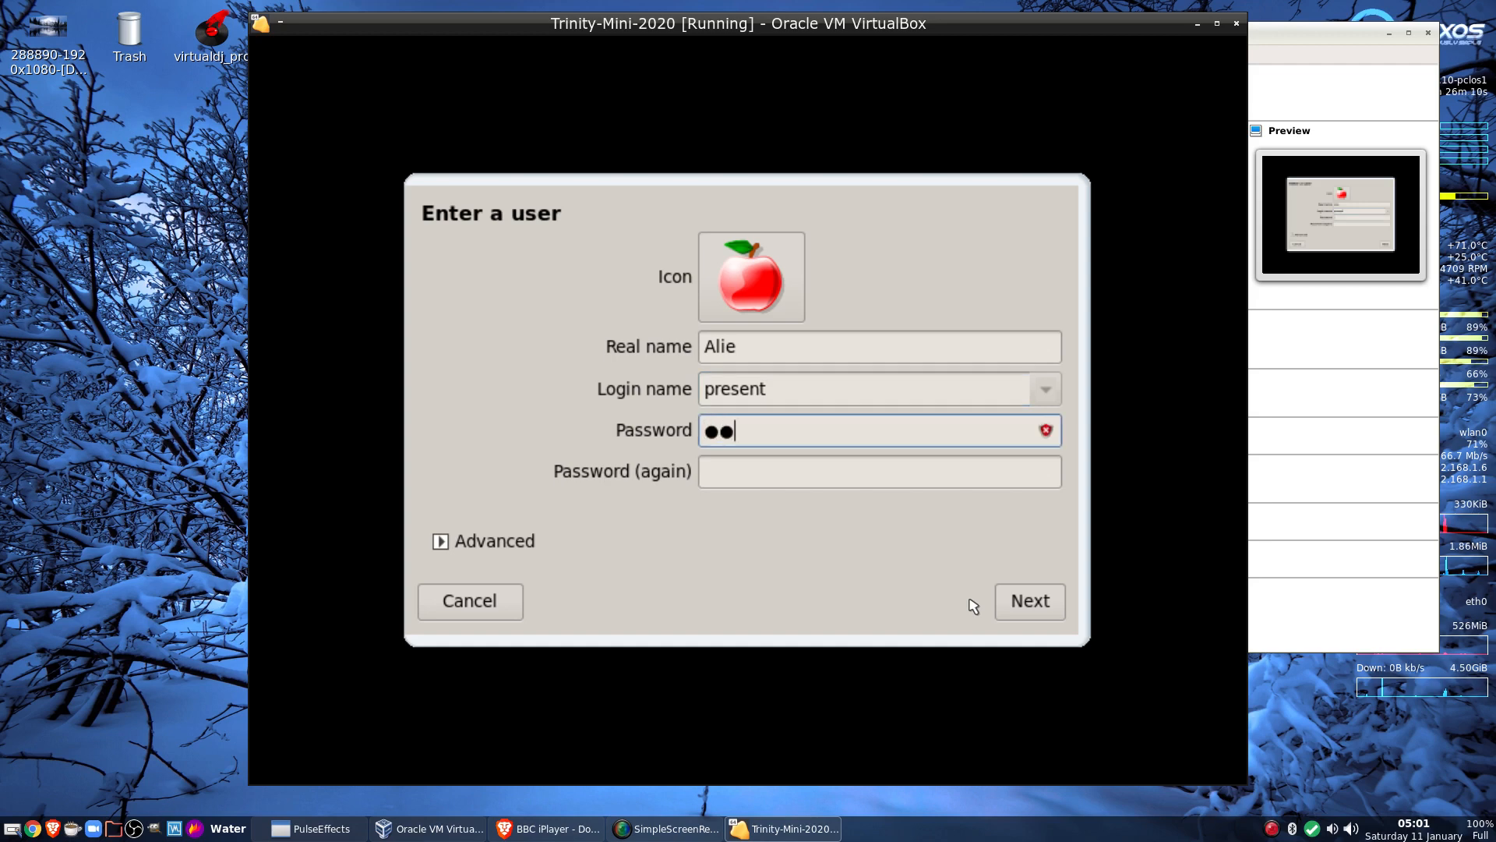
{"action": "type", "text": "***"}
{"action": "key", "text": "Tab"}
{"action": "type", "text": "***"}
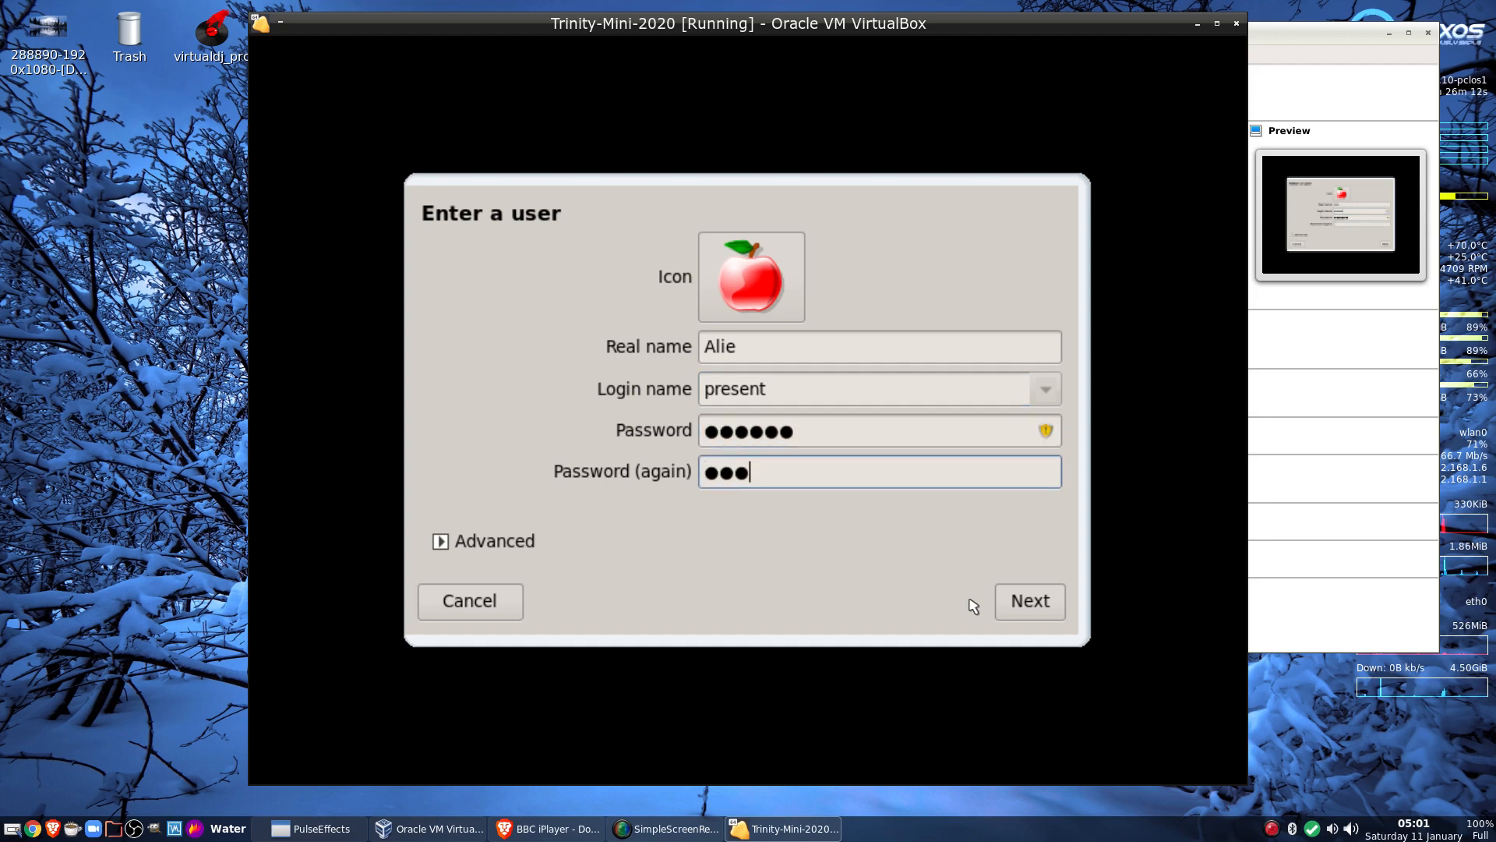
{"action": "type", "text": "***"}
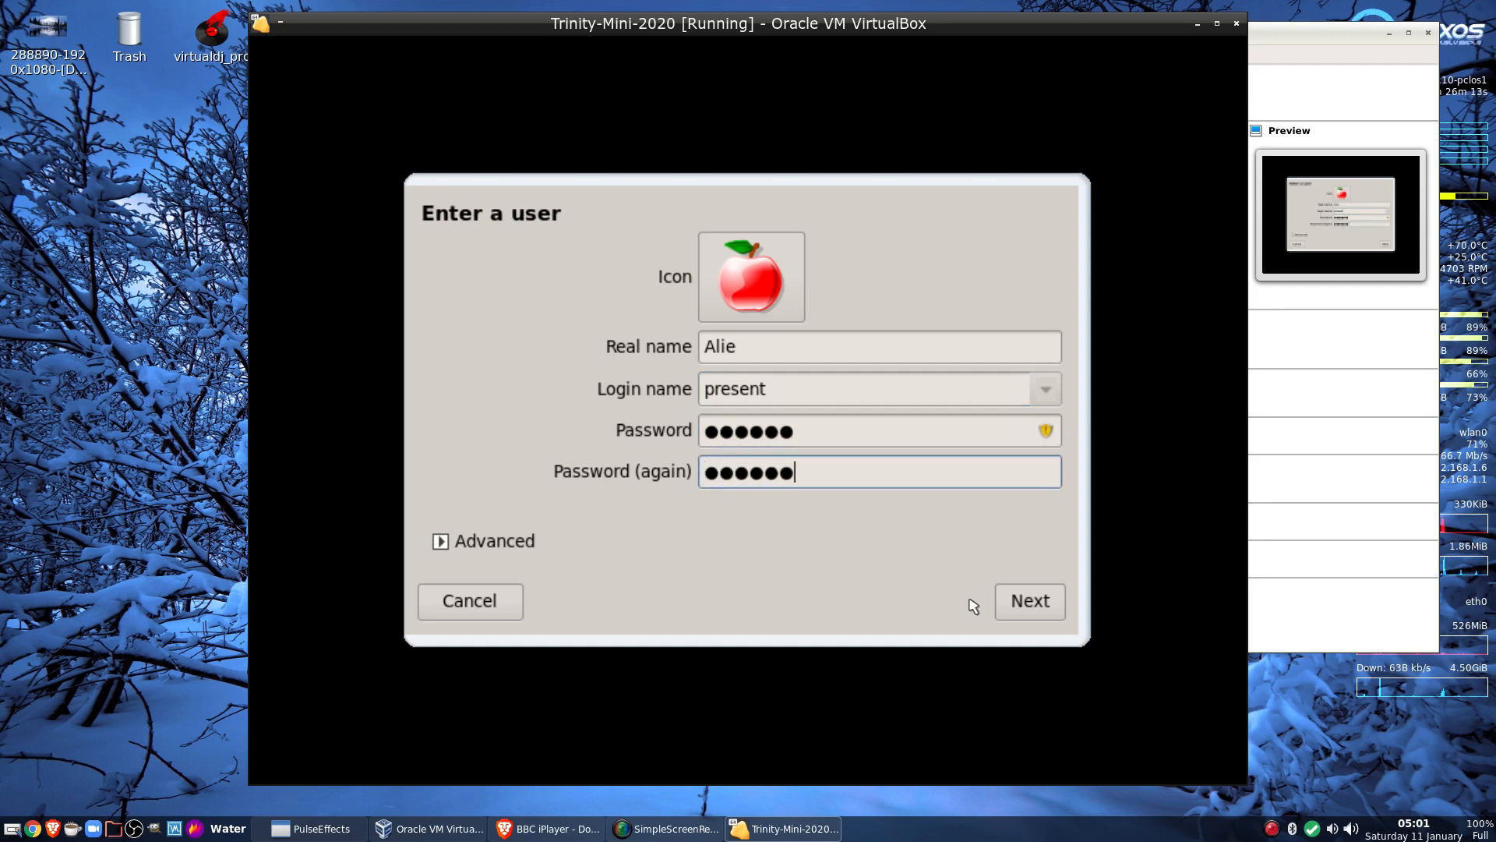
{"action": "left_click", "coordinate": [1037, 603]}
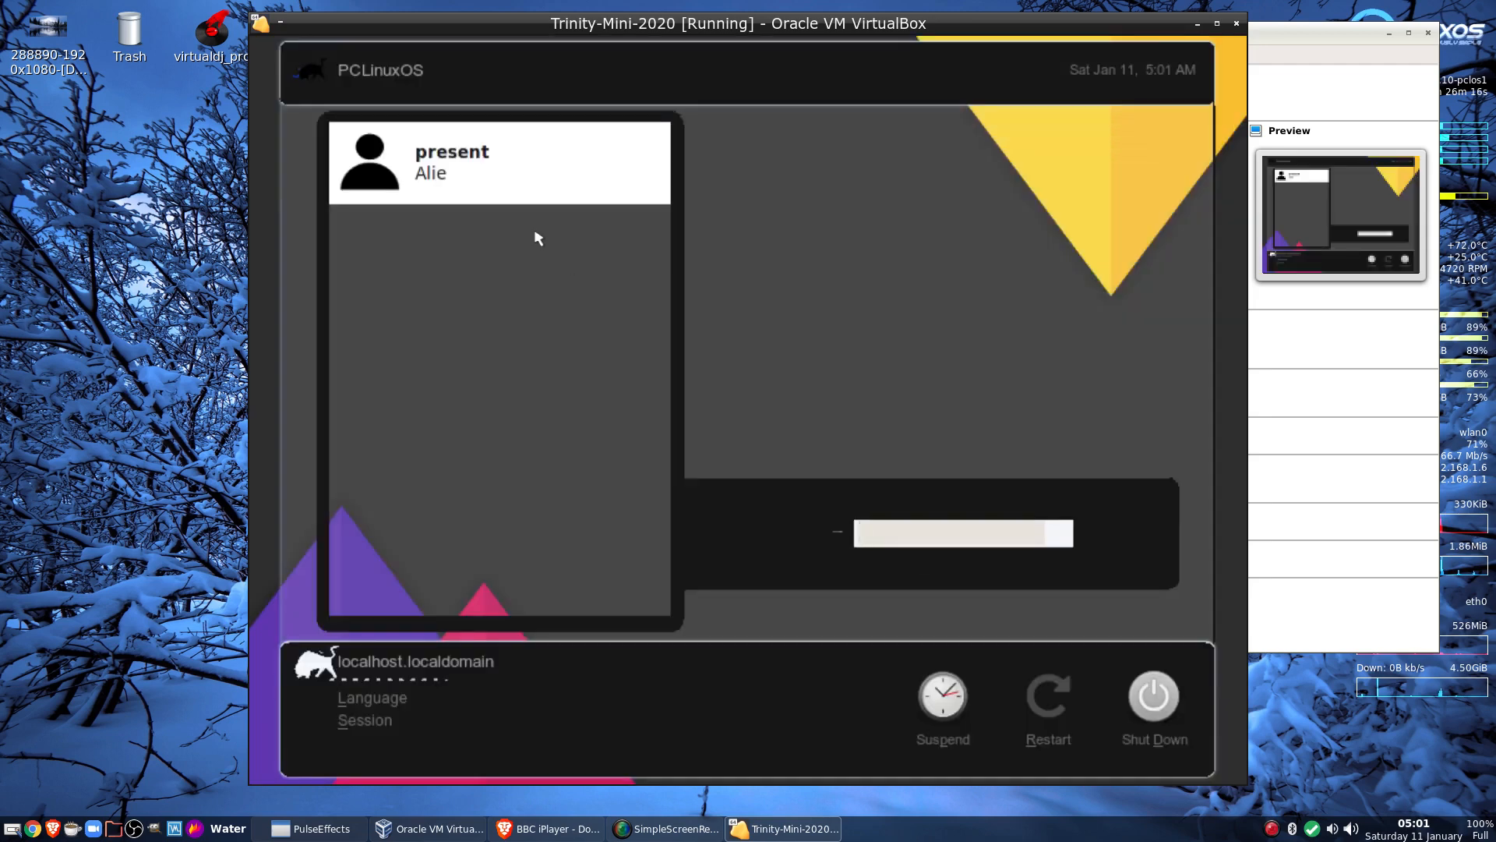
Log in to the Trinity desktop as the new user with its password
{"action": "left_click", "coordinate": [472, 170]}
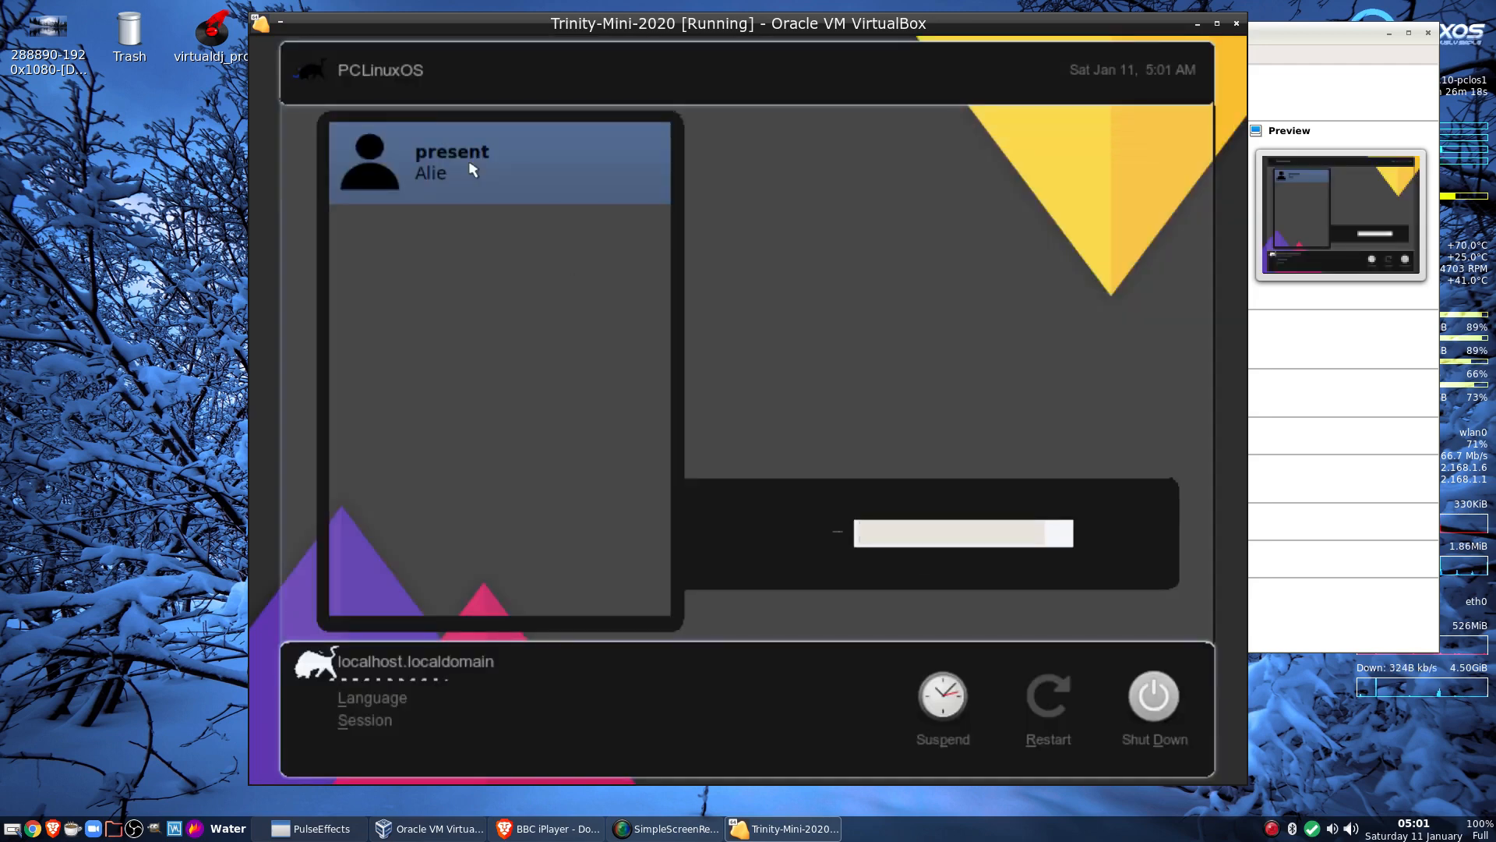
{"action": "key", "text": "Return"}
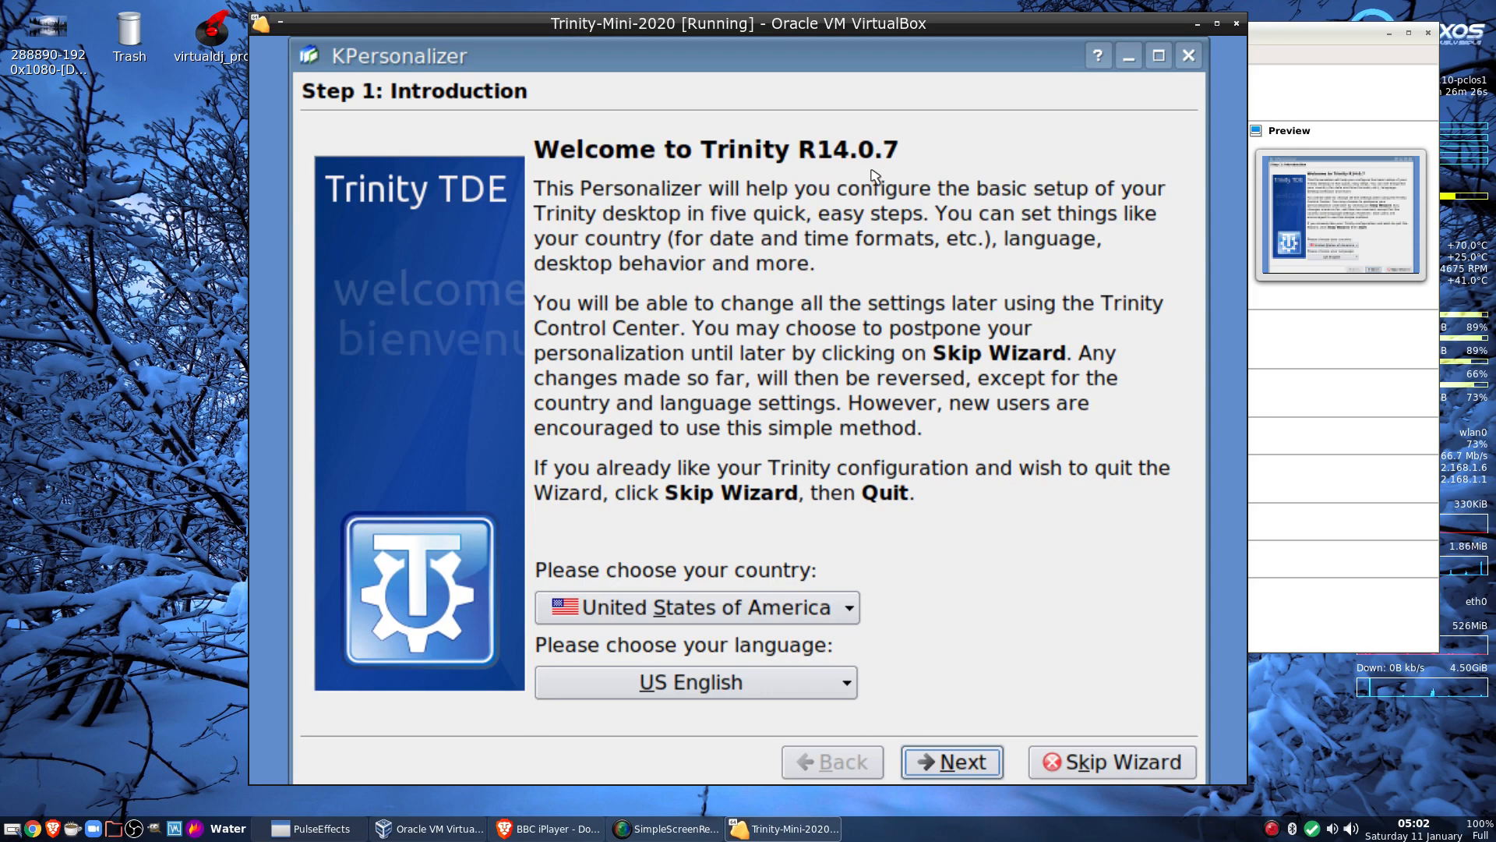
In KPersonalizer, set the country to United Kingdom and keep US English as the language
{"action": "left_click", "coordinate": [713, 612]}
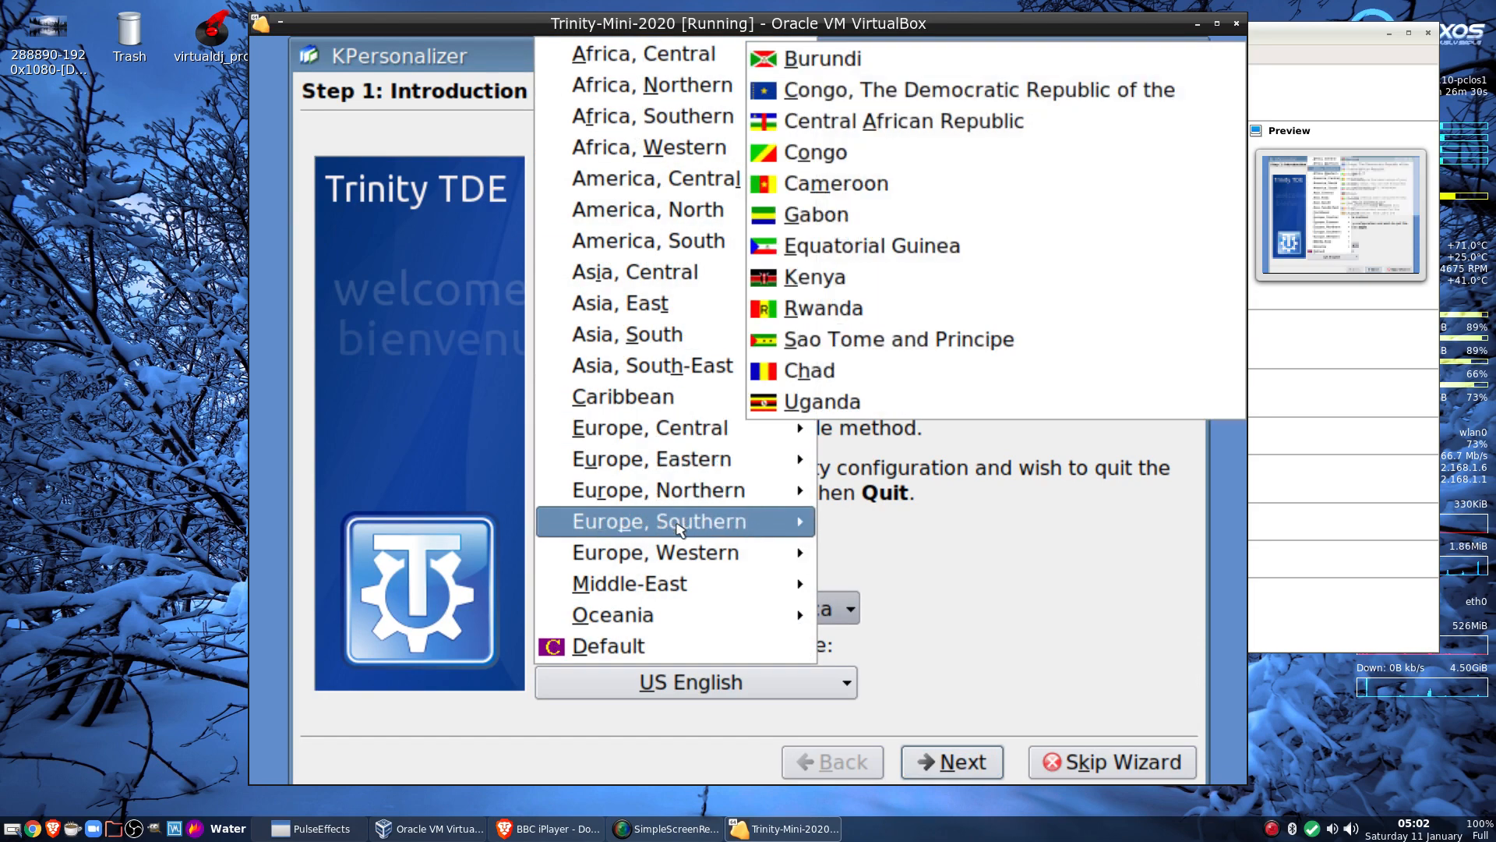
{"action": "mouse_move", "coordinate": [701, 553]}
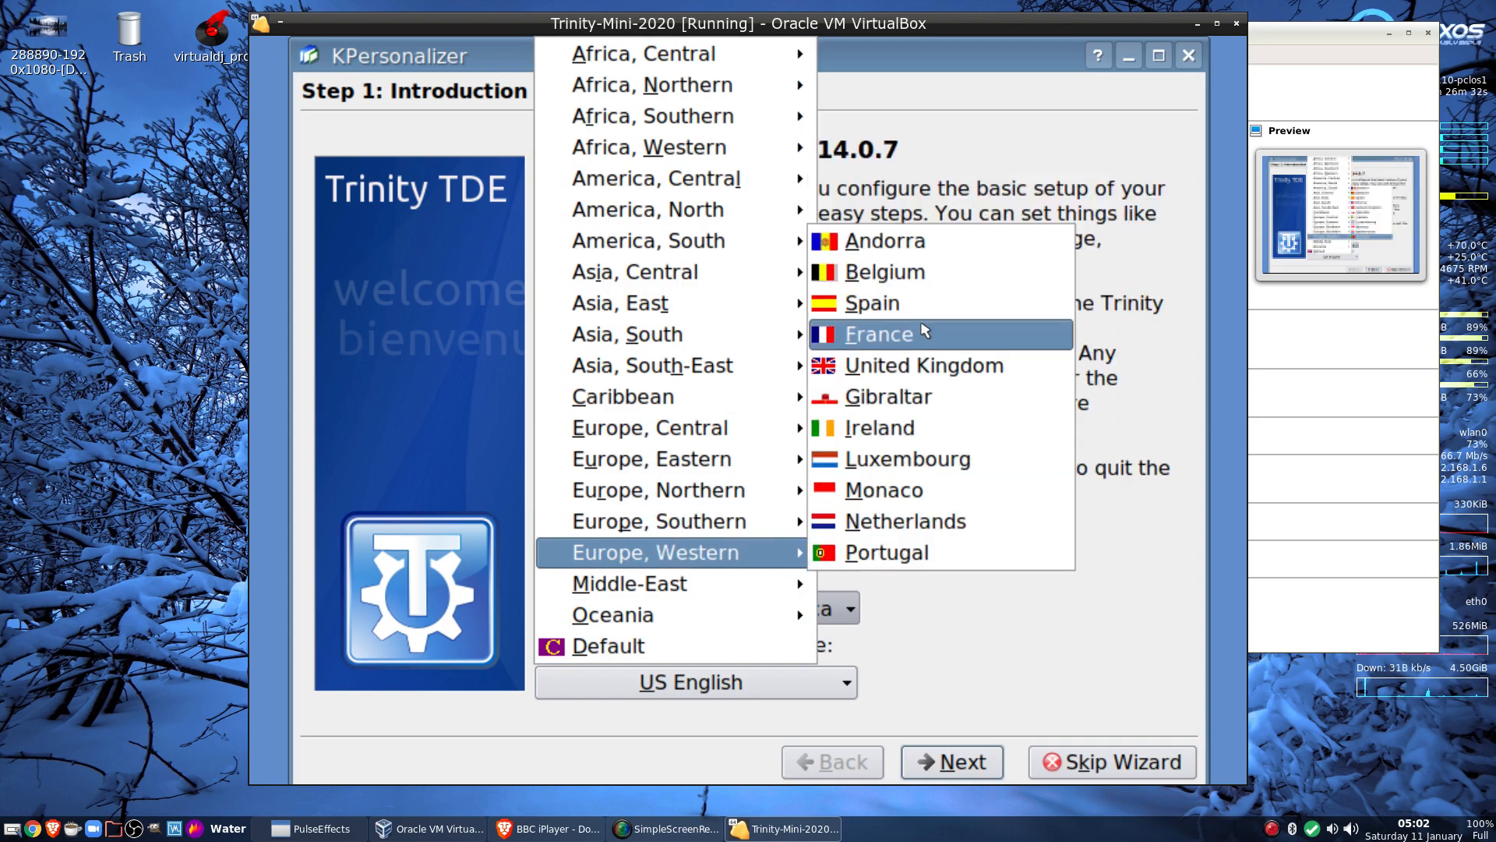
{"action": "left_click", "coordinate": [925, 365]}
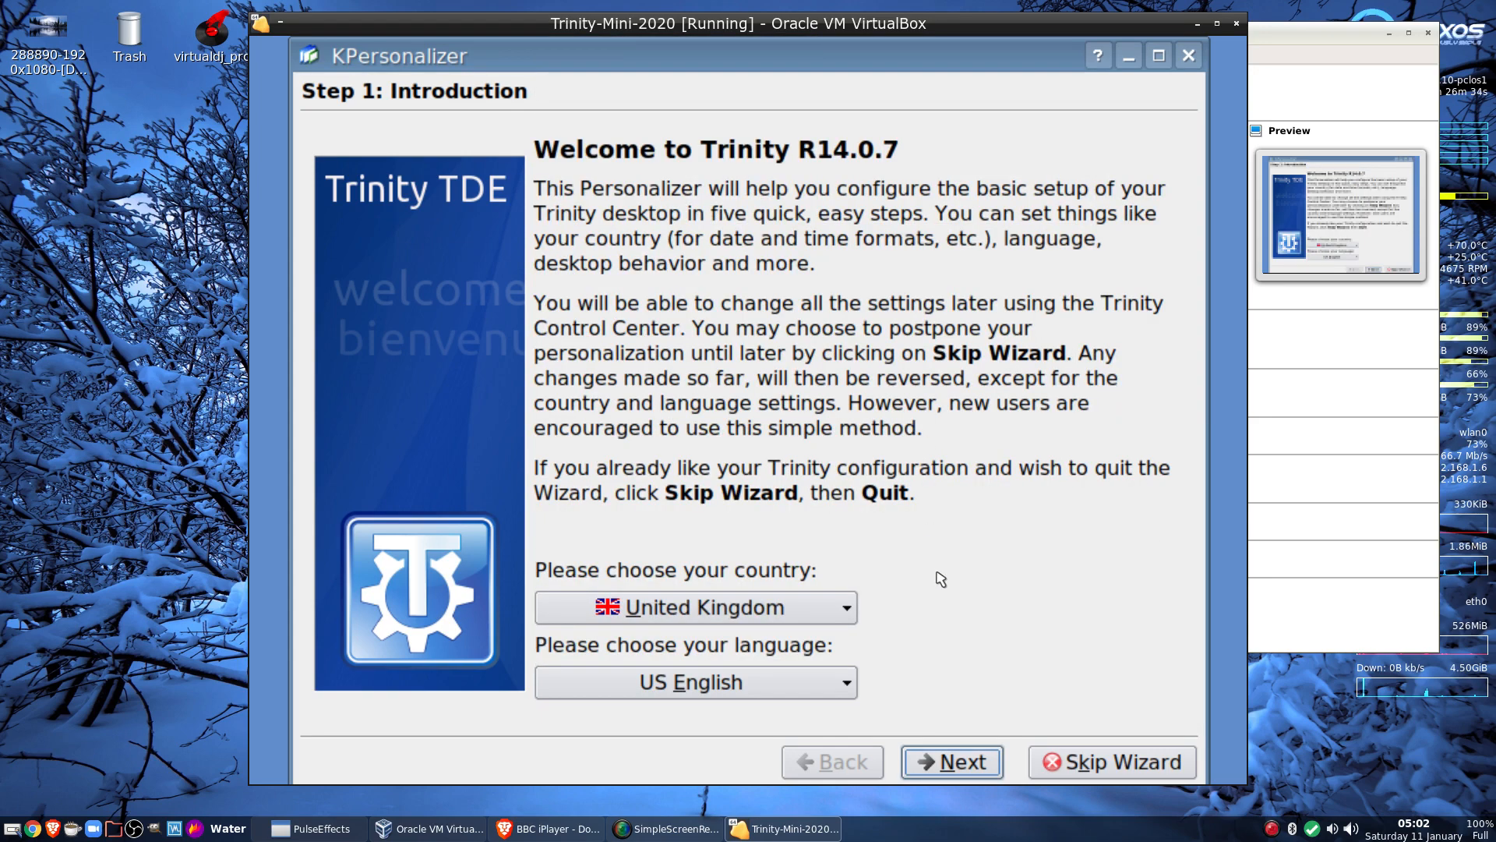
{"action": "left_click", "coordinate": [780, 690]}
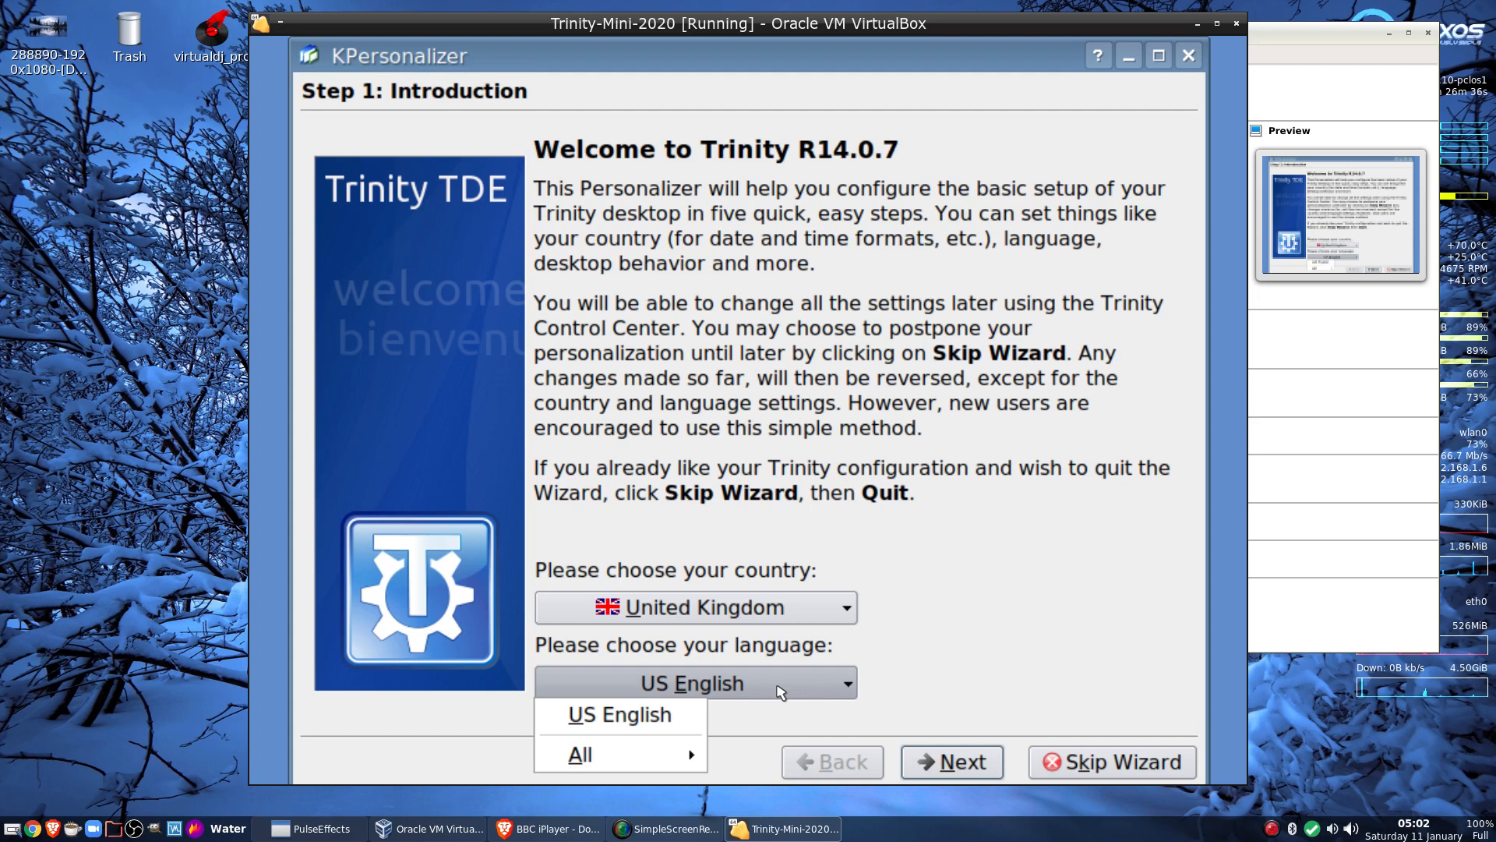
{"action": "mouse_move", "coordinate": [686, 753]}
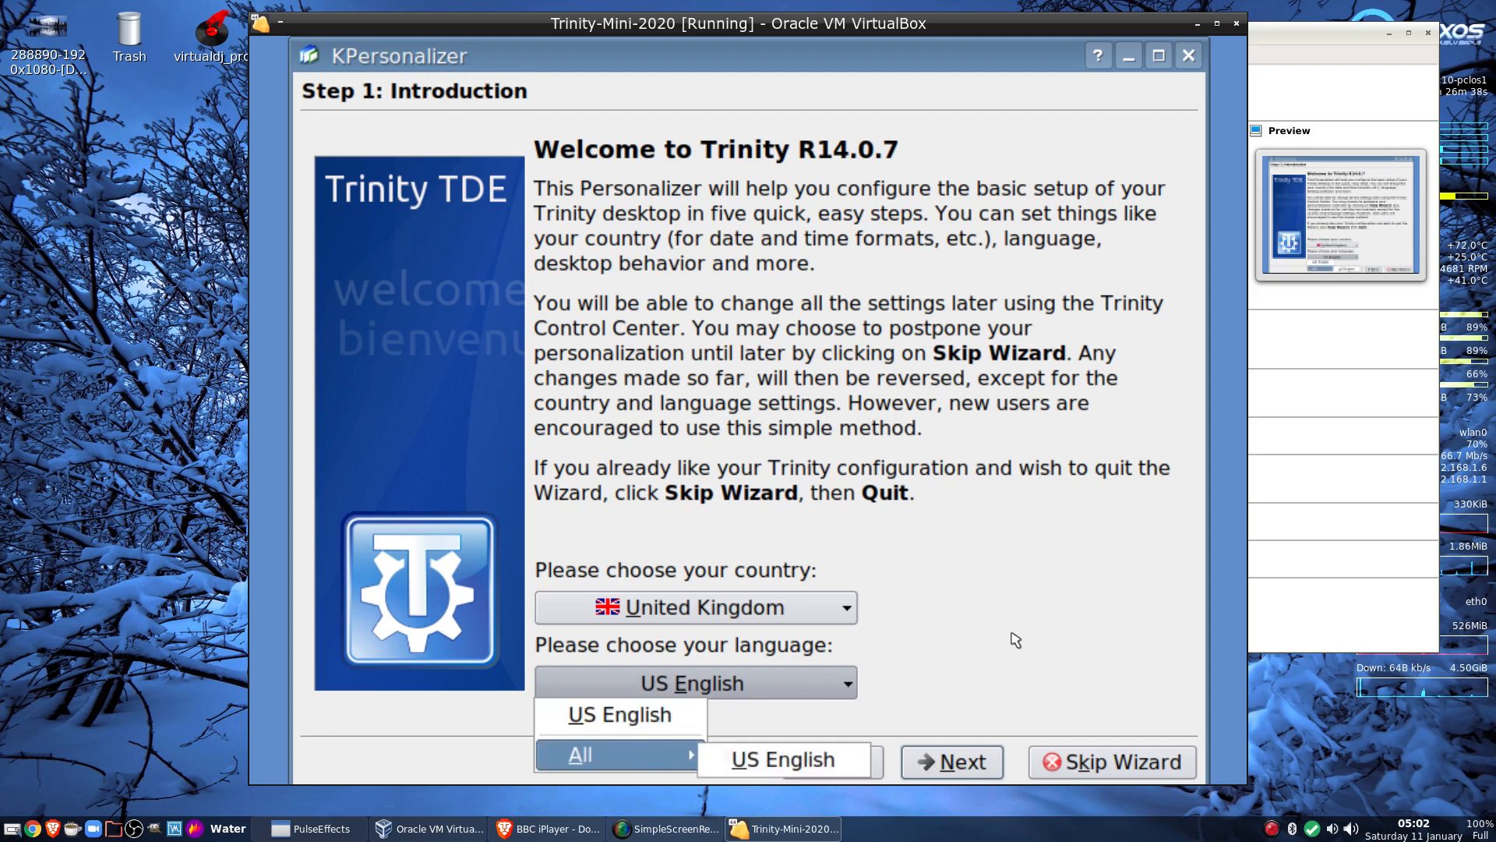
{"action": "left_click", "coordinate": [968, 759]}
Accept the default system behaviour, effects level and theme, then finish the wizard
{"action": "left_click", "coordinate": [961, 760]}
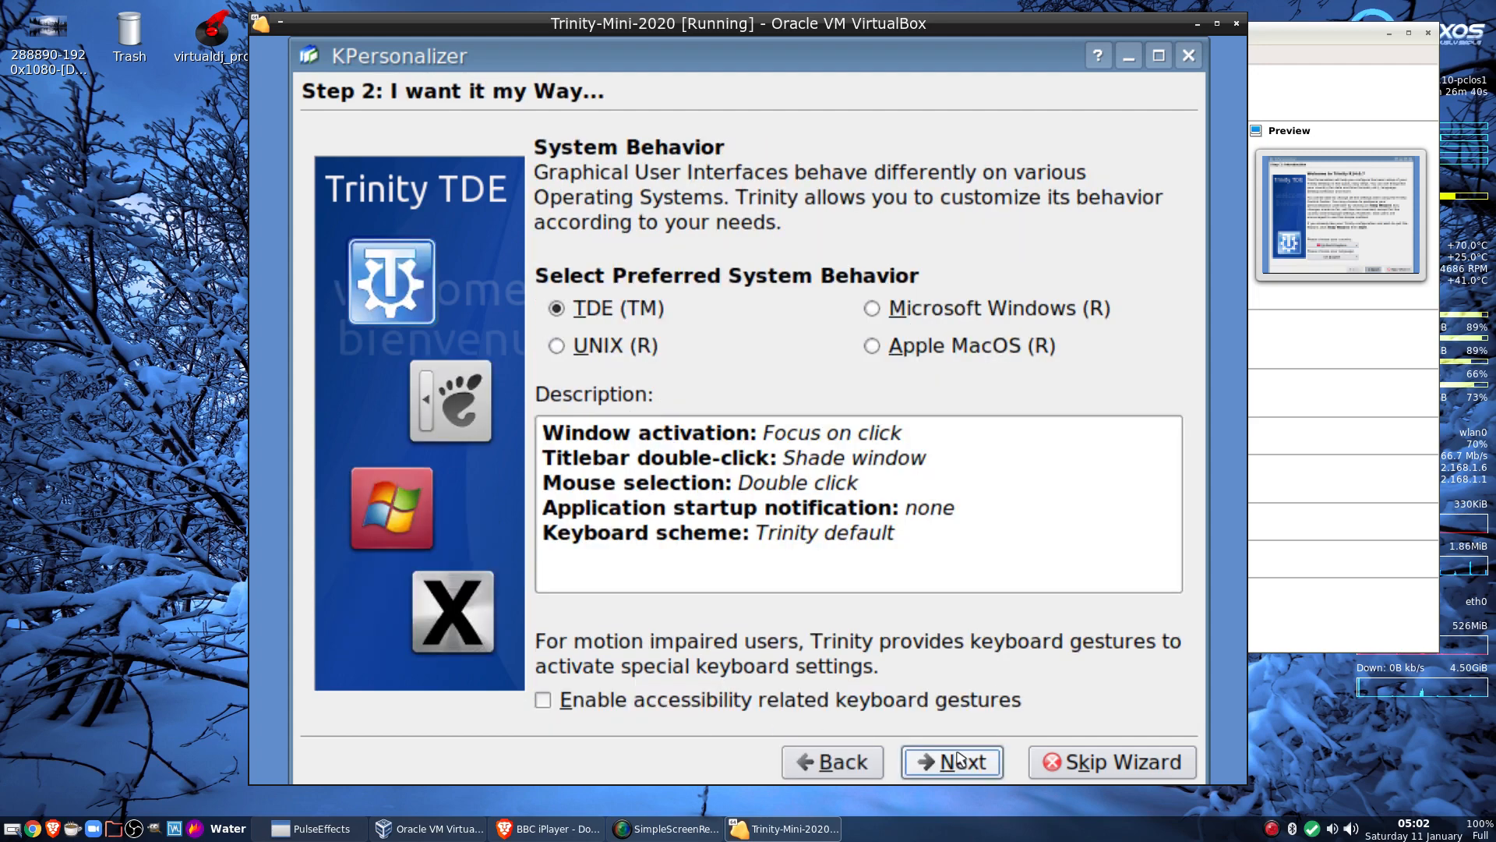
{"action": "left_click", "coordinate": [960, 757]}
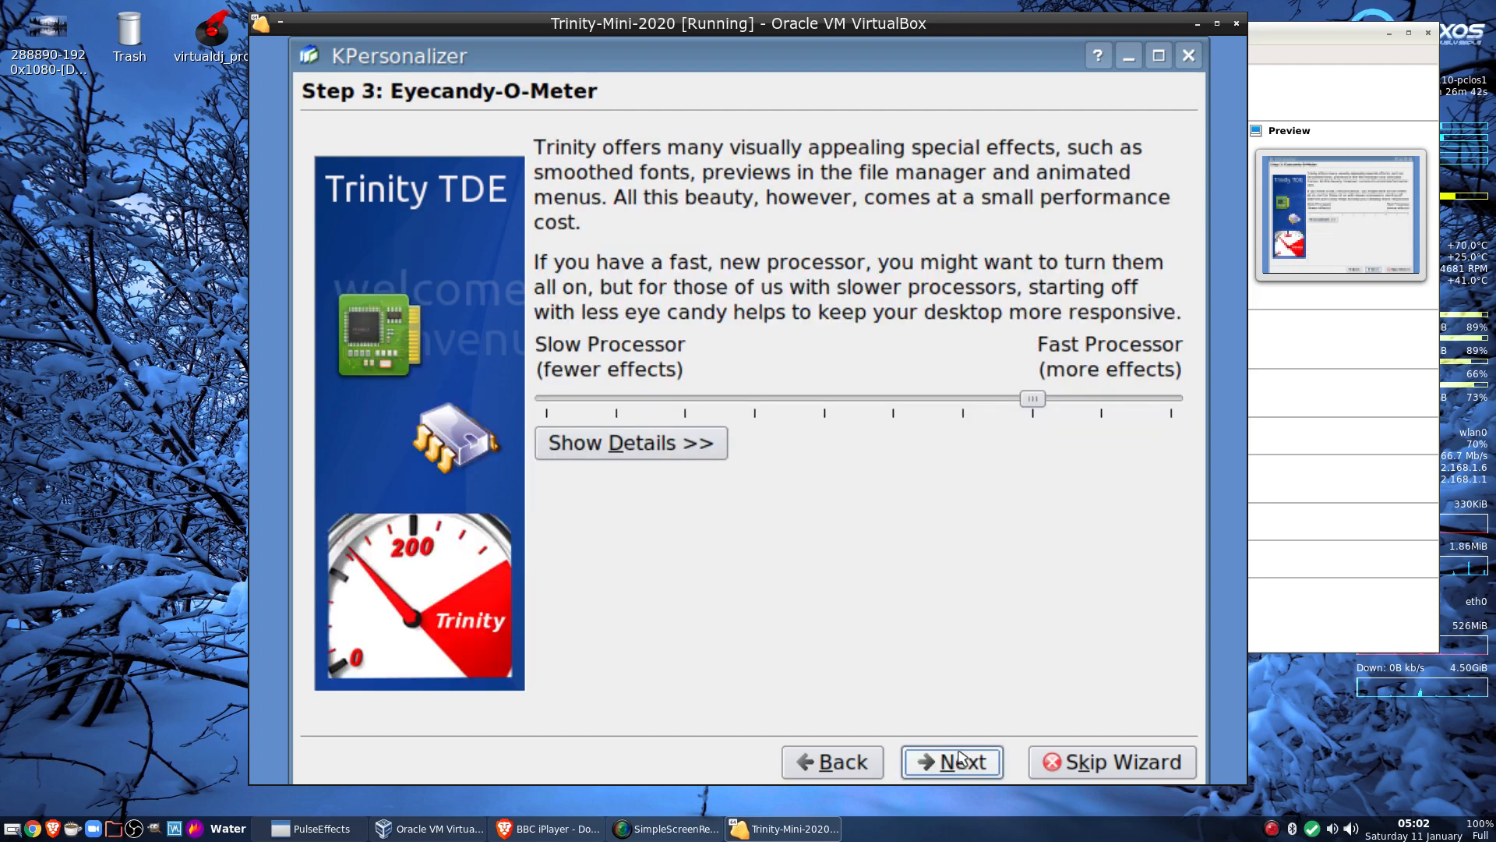
{"action": "left_click", "coordinate": [961, 757]}
{"action": "left_click", "coordinate": [961, 757]}
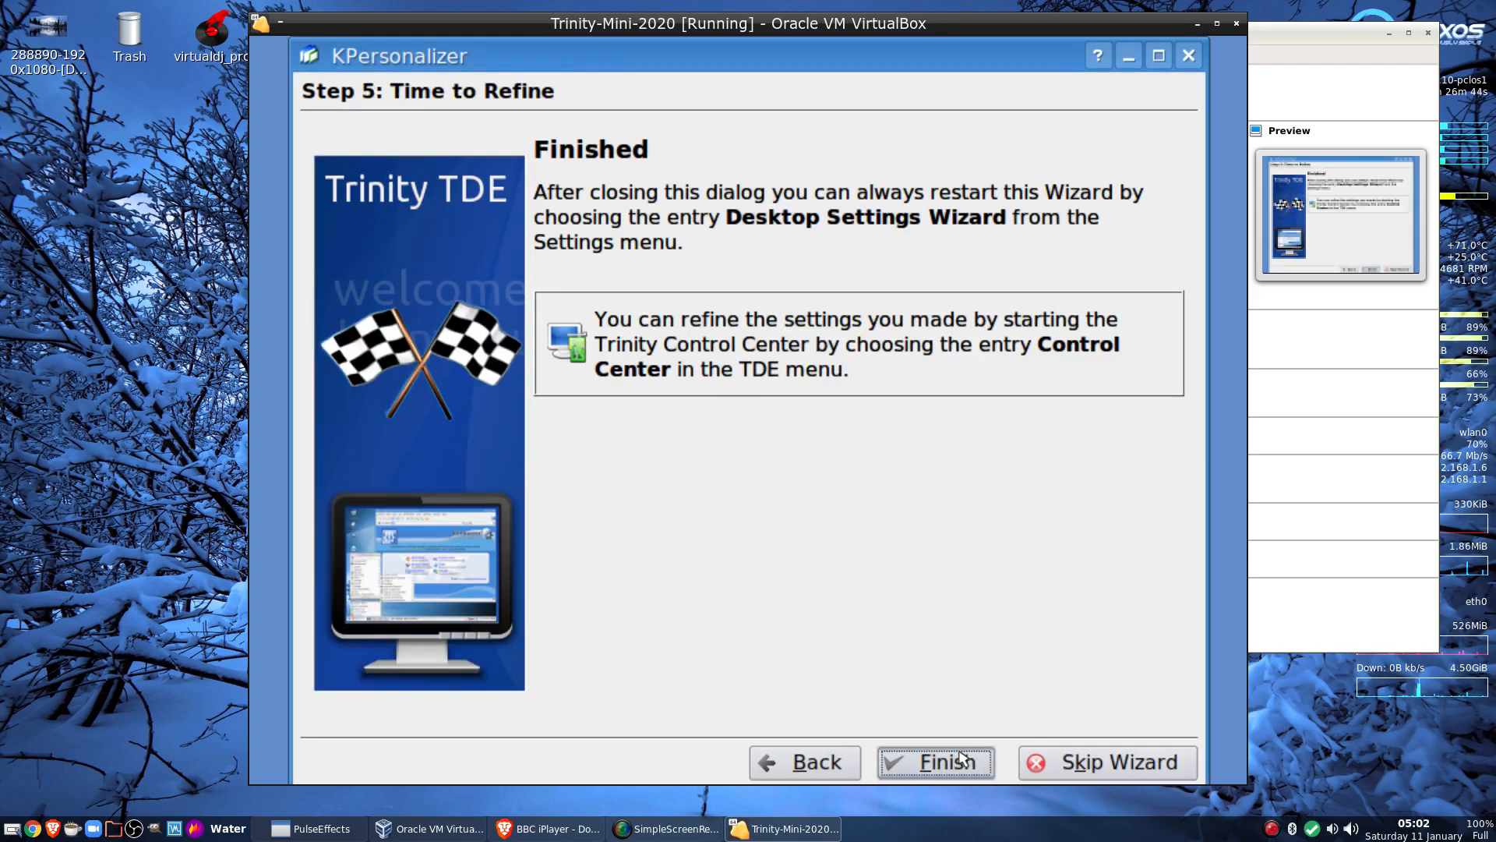
{"action": "left_click", "coordinate": [961, 758]}
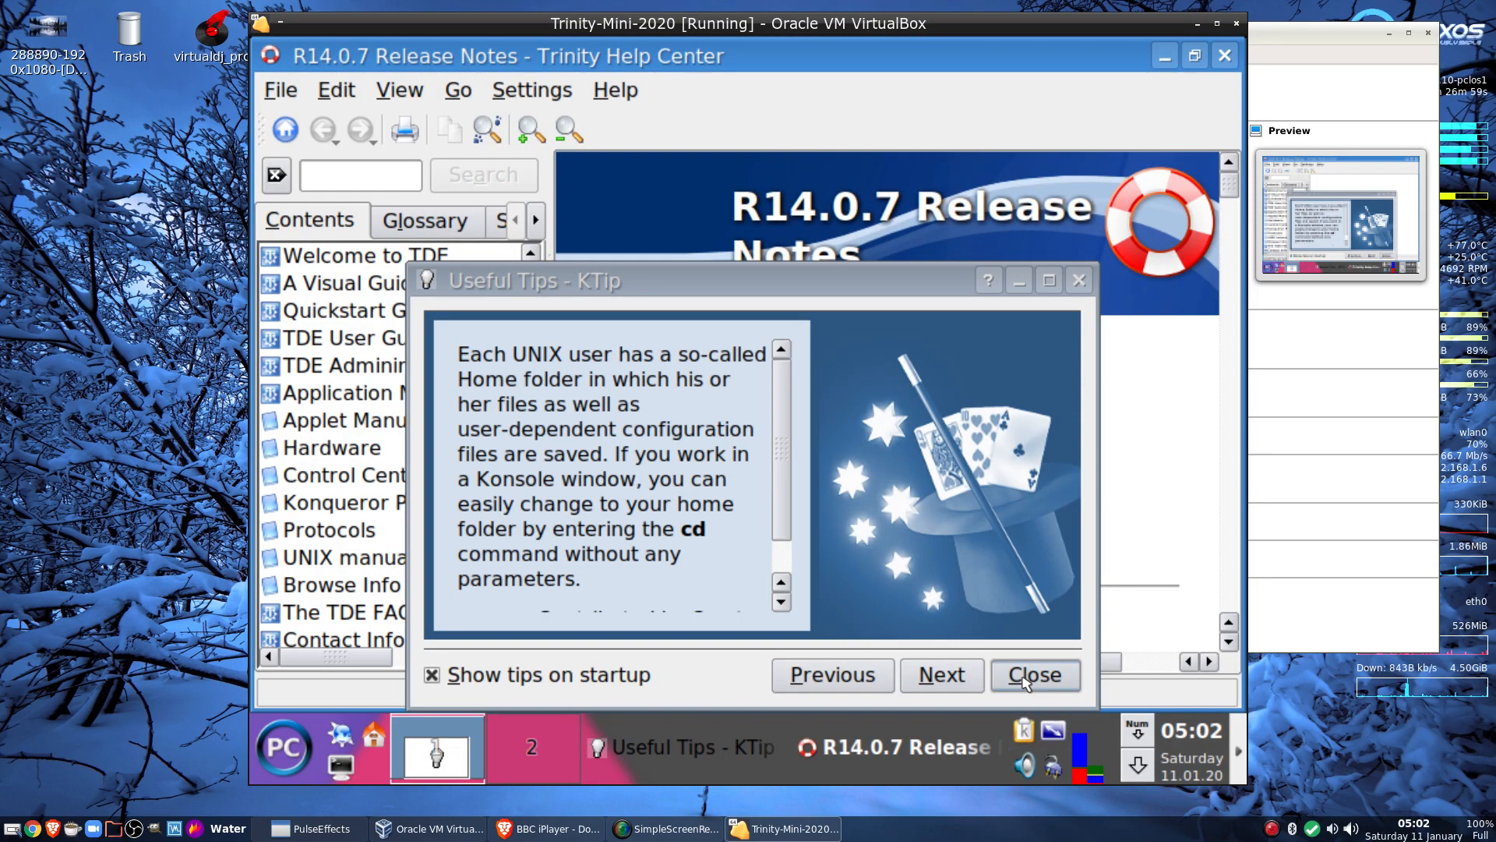
Close the Useful Tips dialog, look over the R14.0.7 Release Notes, and close the Help Center
{"action": "left_click", "coordinate": [1035, 675]}
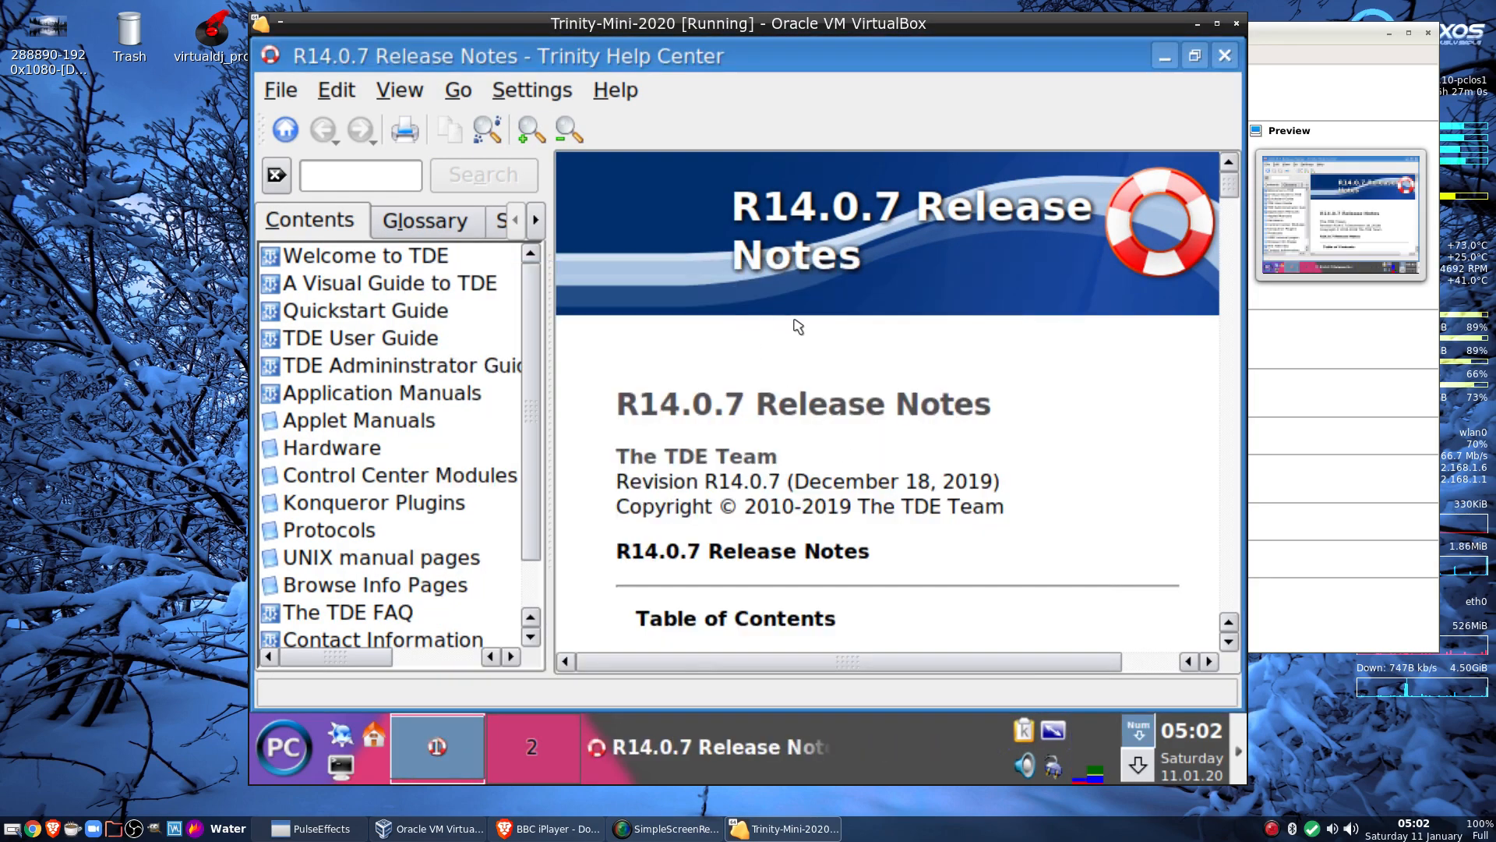
{"action": "scroll", "coordinate": [851, 348], "scroll_direction": "down", "scroll_amount": 10}
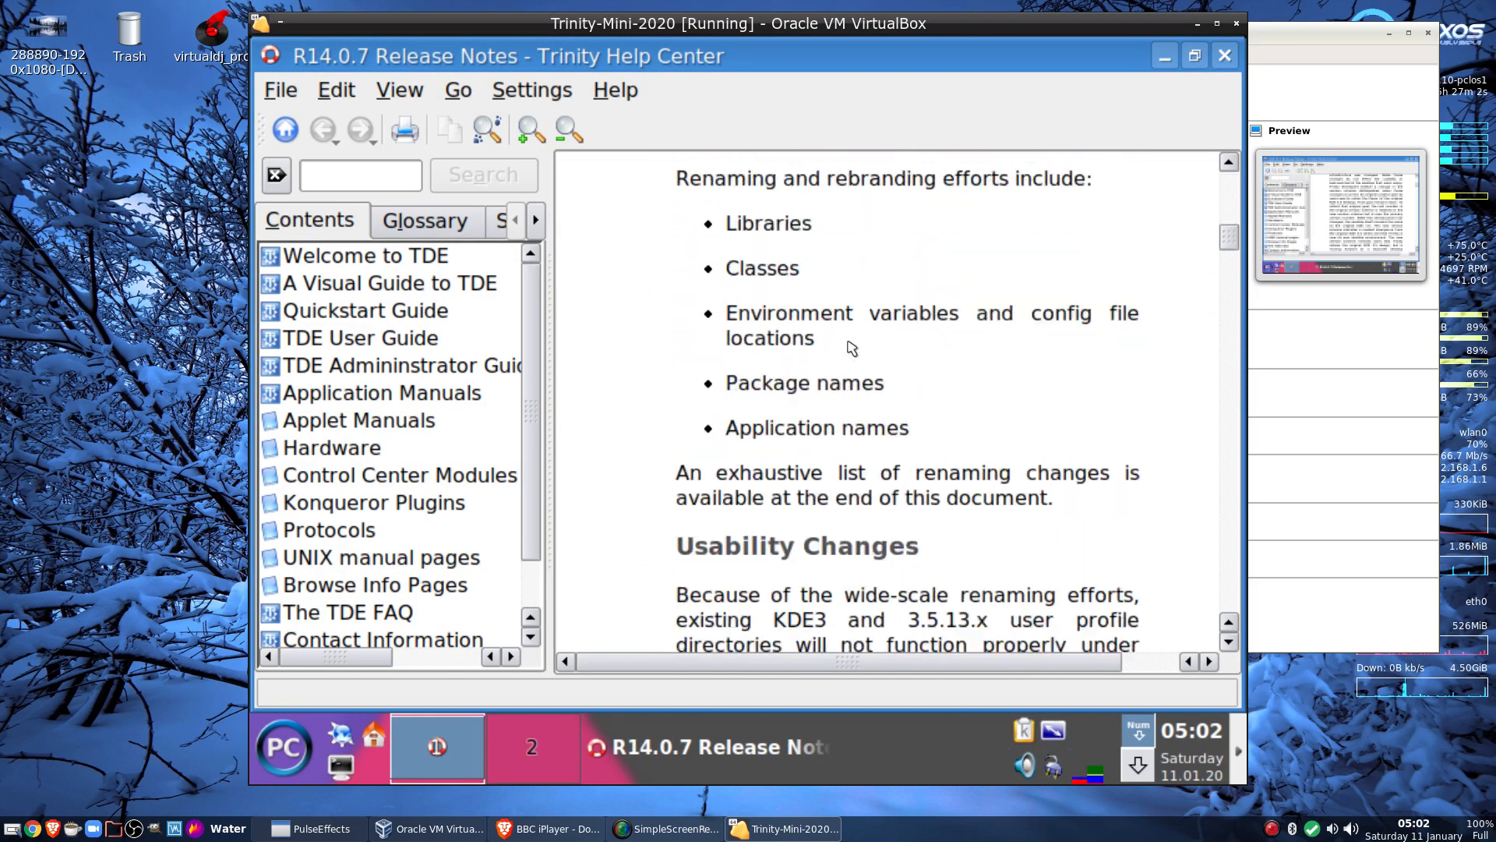
{"action": "scroll", "coordinate": [852, 348], "scroll_direction": "up", "scroll_amount": 12}
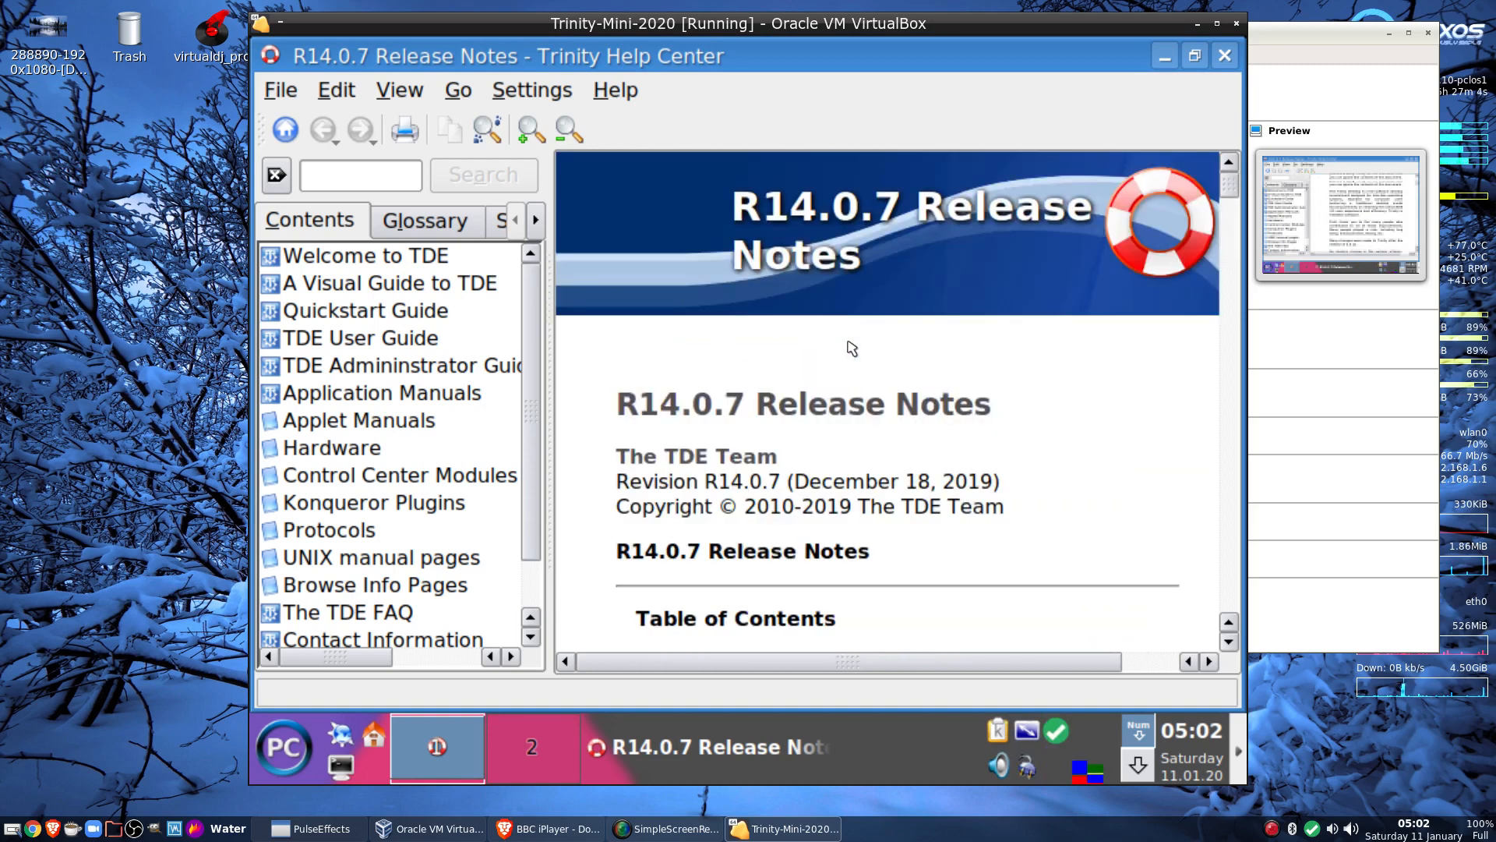
{"action": "left_click", "coordinate": [1225, 56]}
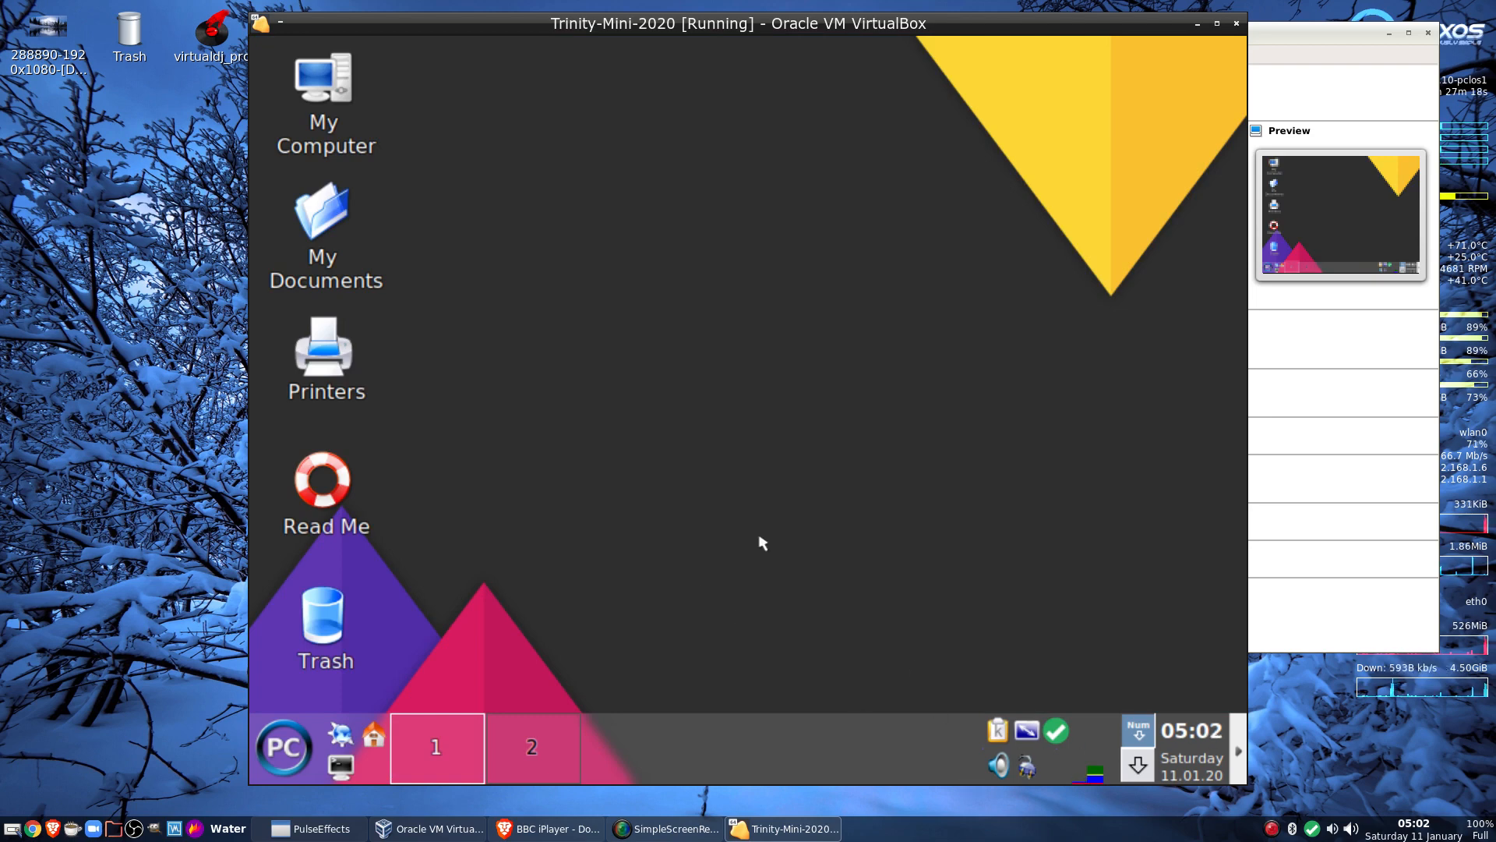
Open the guest's application menu and browse the submenus to Lost & Found
{"action": "left_click", "coordinate": [282, 751]}
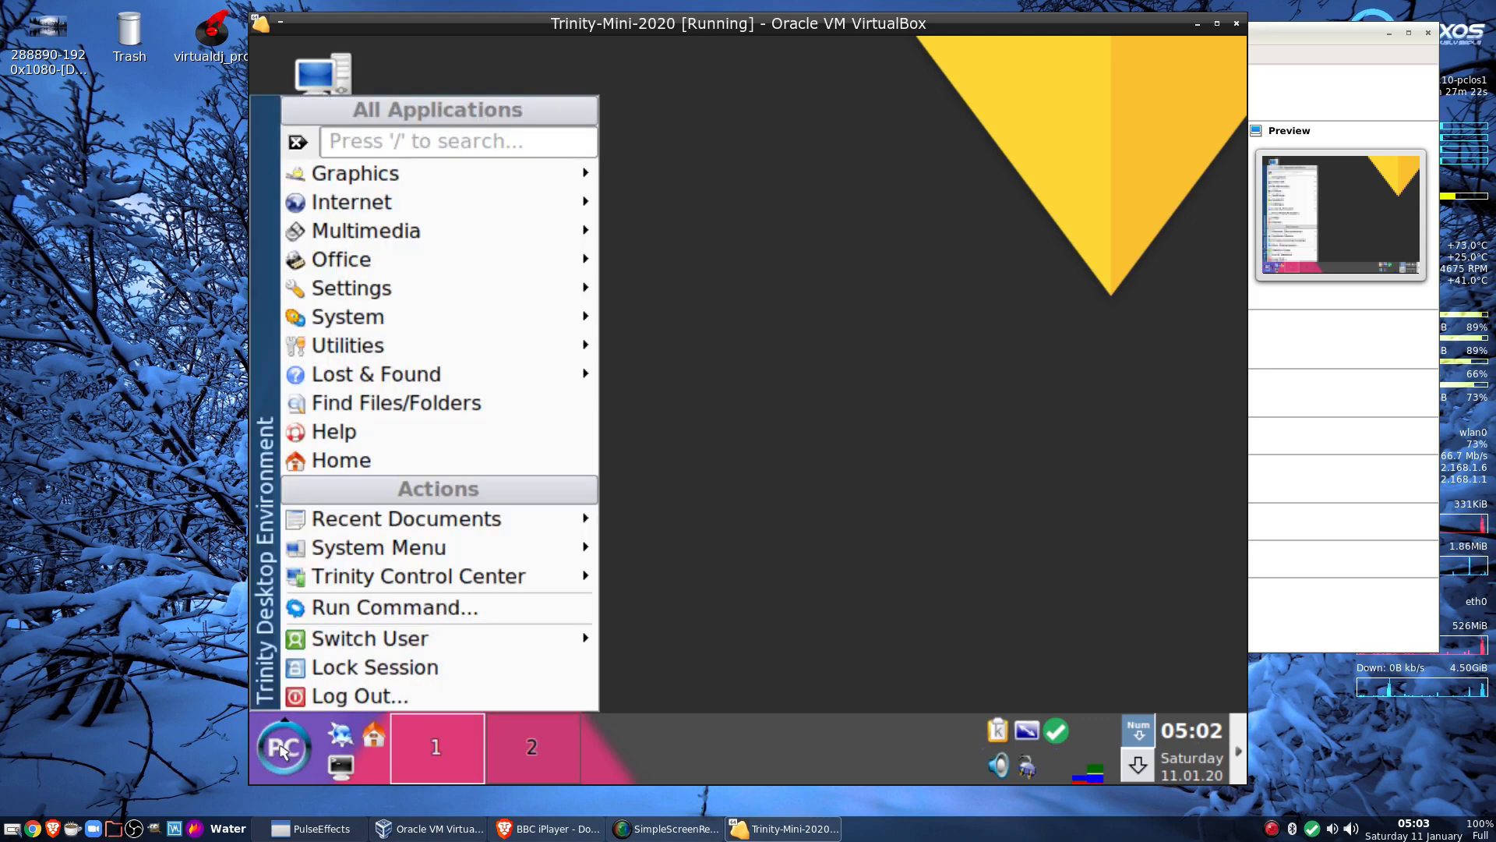
{"action": "mouse_move", "coordinate": [390, 331]}
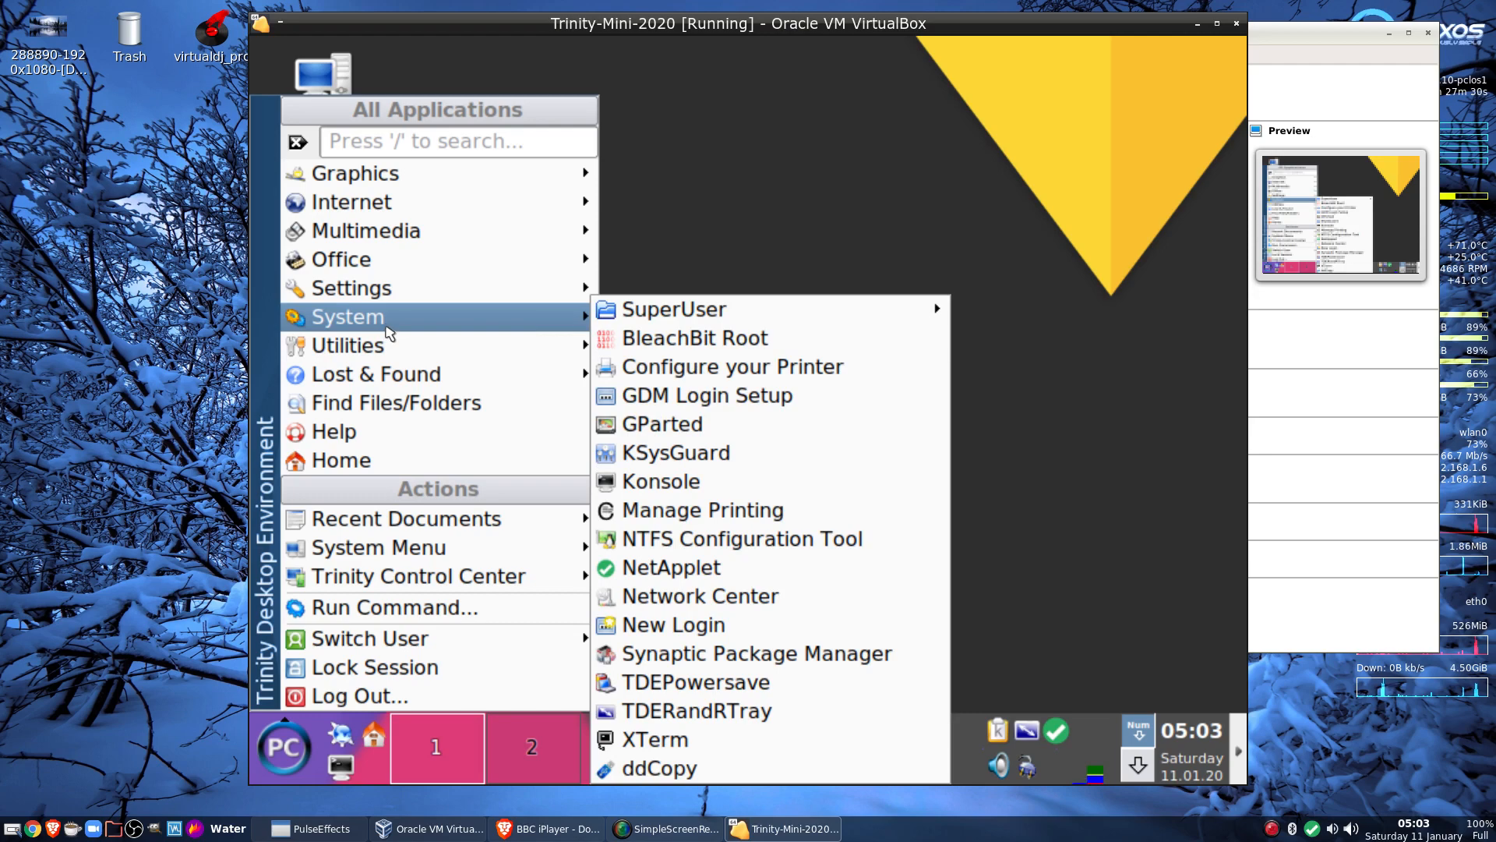
{"action": "mouse_move", "coordinate": [385, 290]}
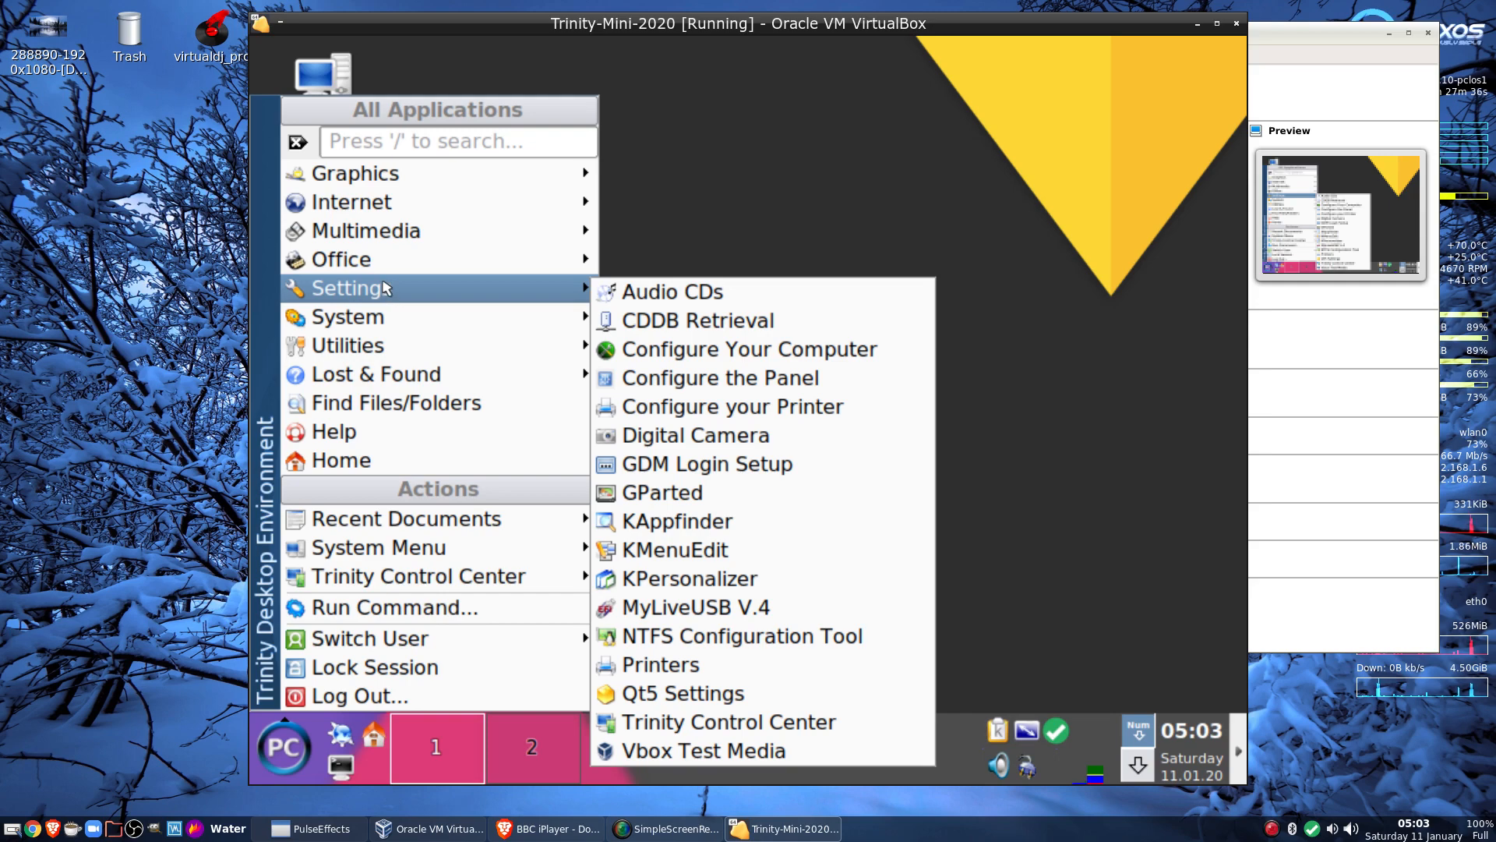
{"action": "mouse_move", "coordinate": [382, 243]}
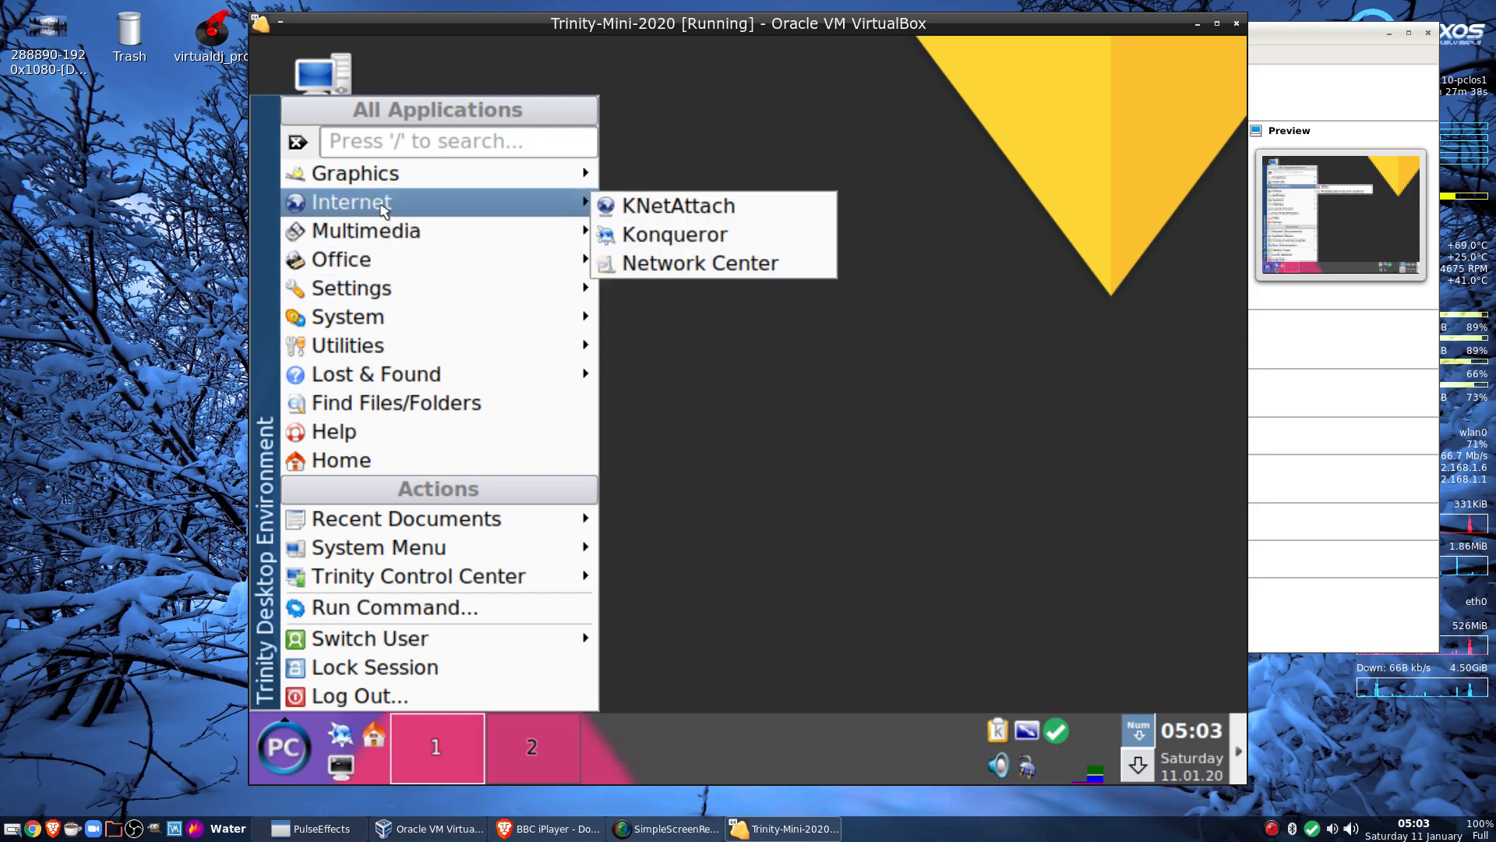
{"action": "mouse_move", "coordinate": [376, 173]}
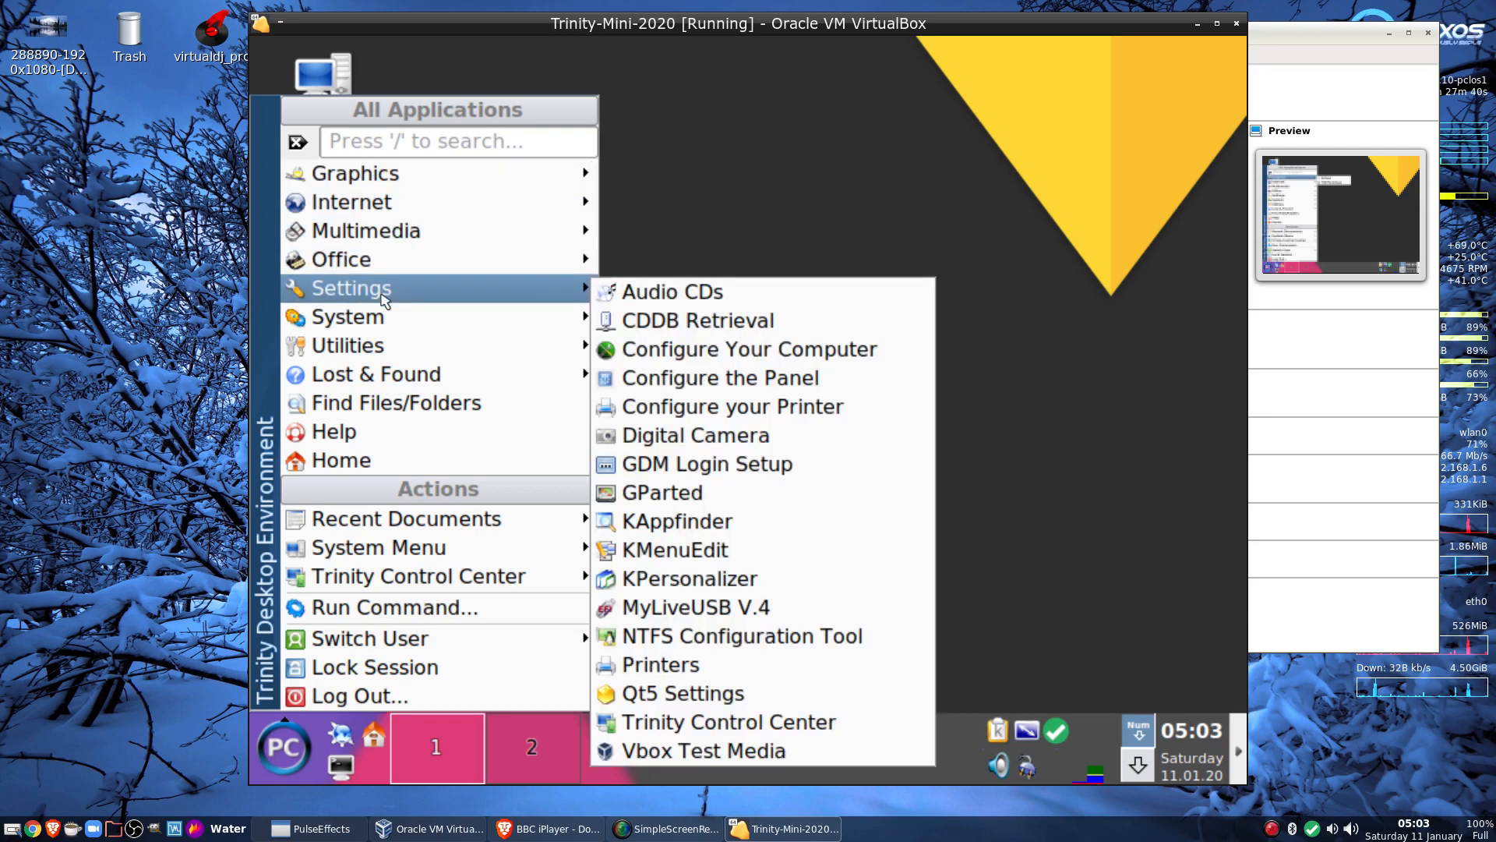
{"action": "mouse_move", "coordinate": [389, 343]}
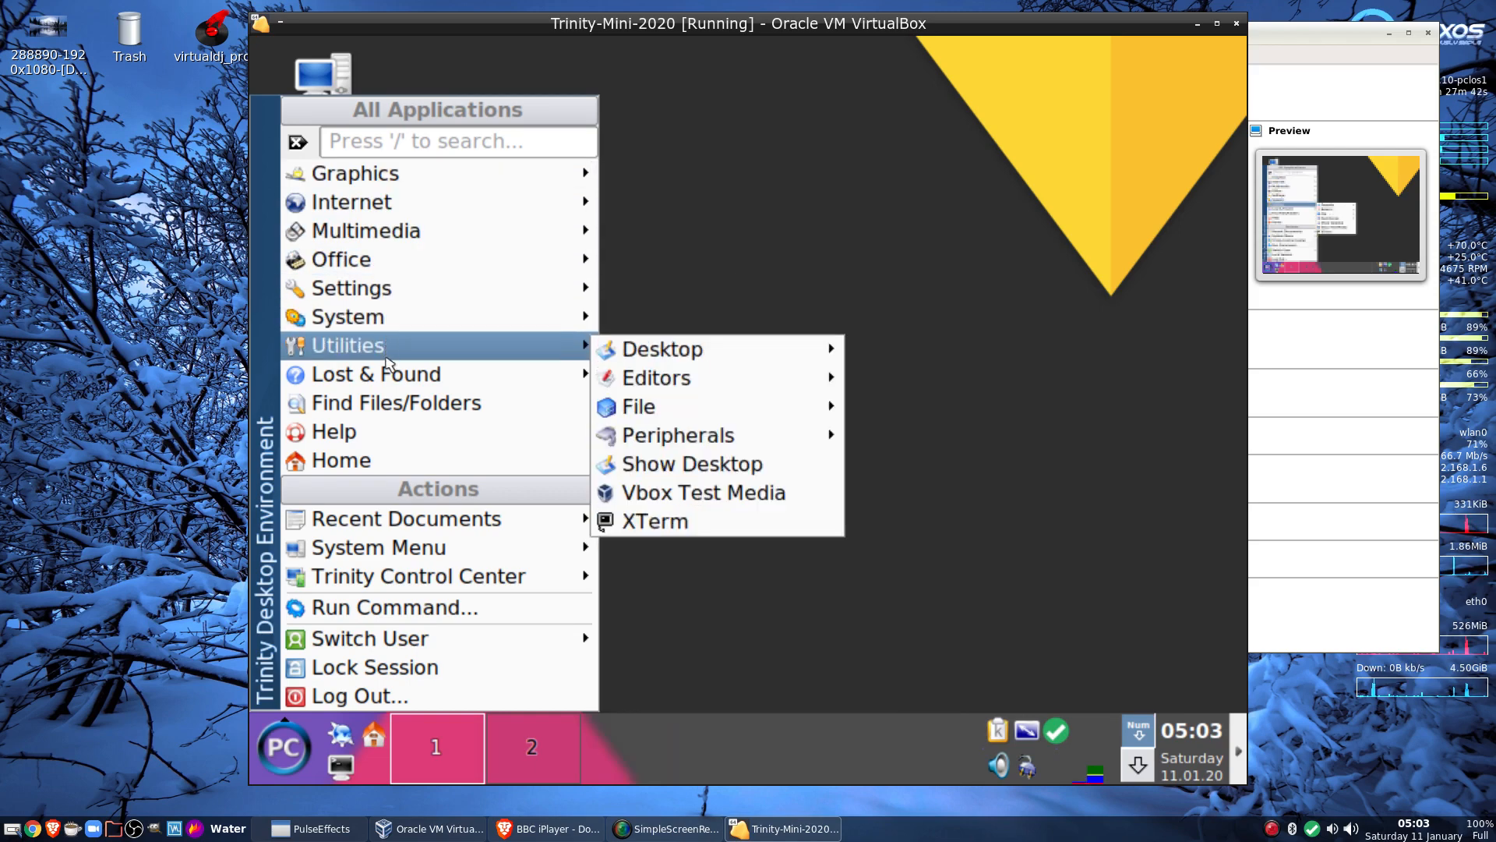
{"action": "mouse_move", "coordinate": [393, 380]}
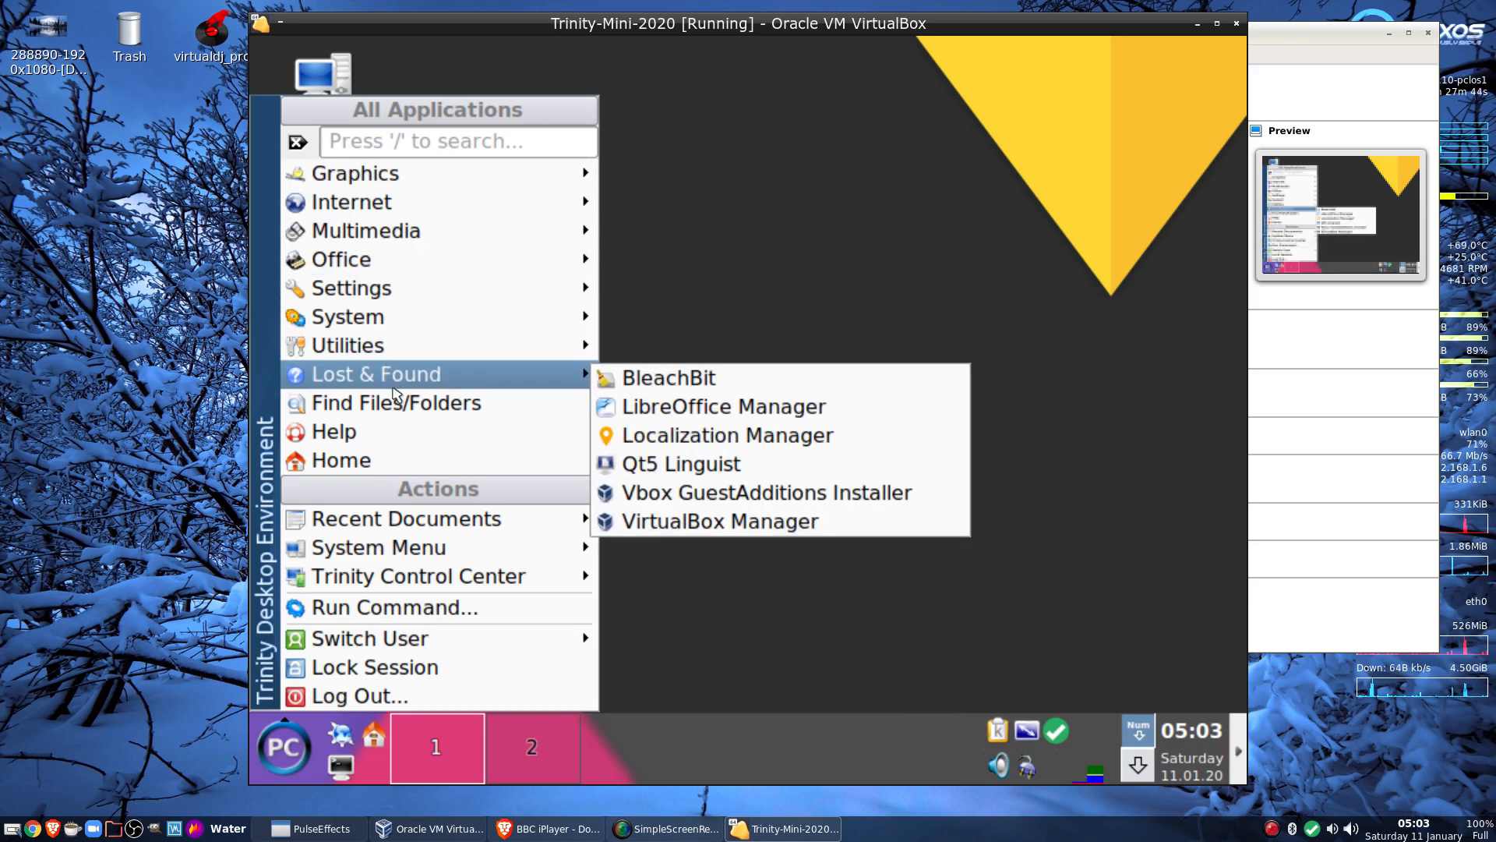
Run the Vbox GuestAdditions Installer with the admin password and start the installation
{"action": "left_click", "coordinate": [746, 499]}
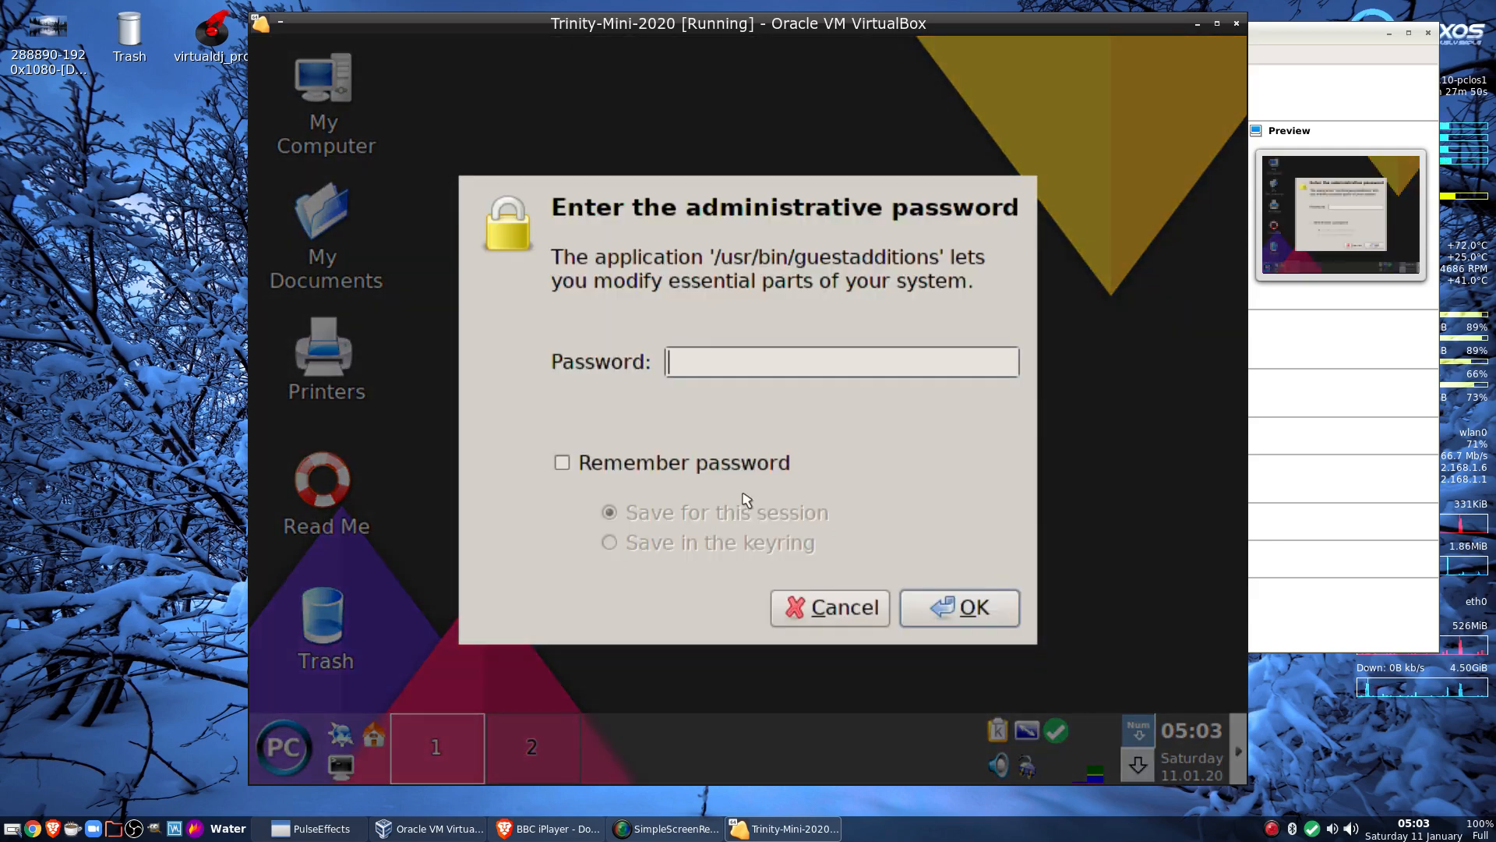
{"action": "type", "text": "******"}
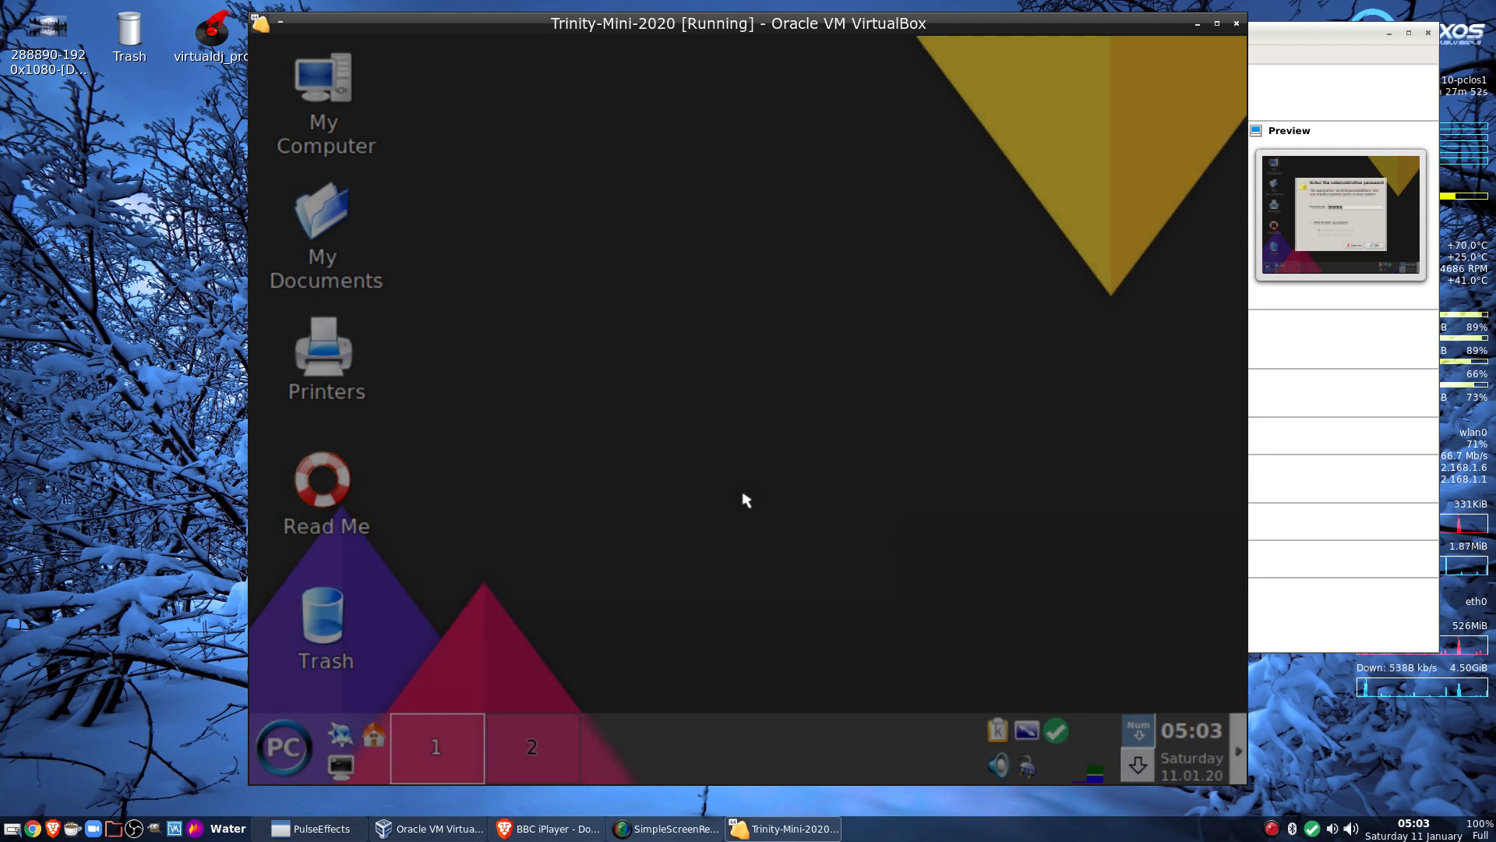
{"action": "key", "text": "Return"}
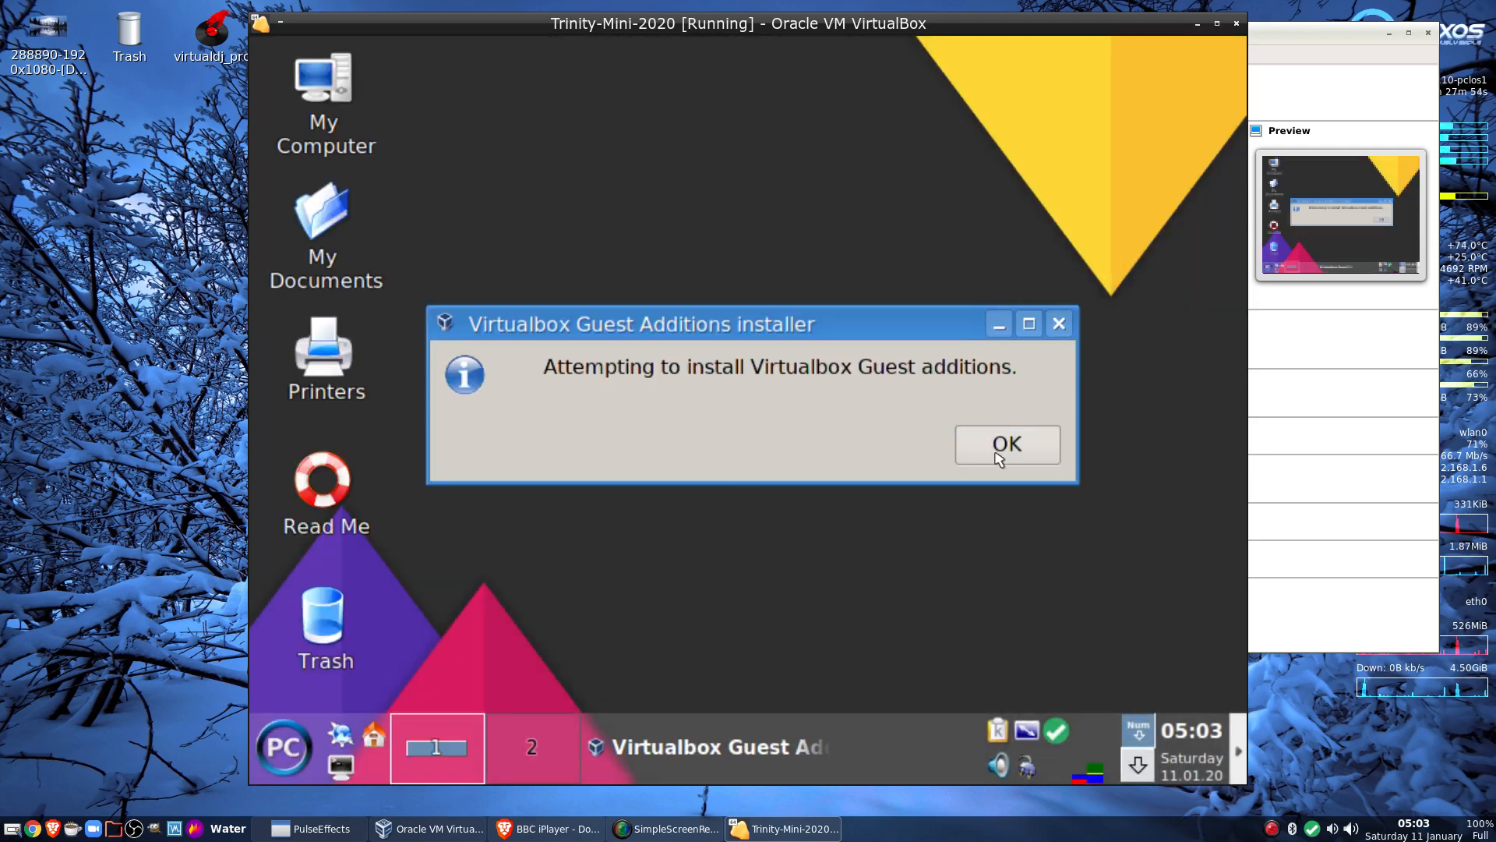
{"action": "left_click", "coordinate": [1003, 457]}
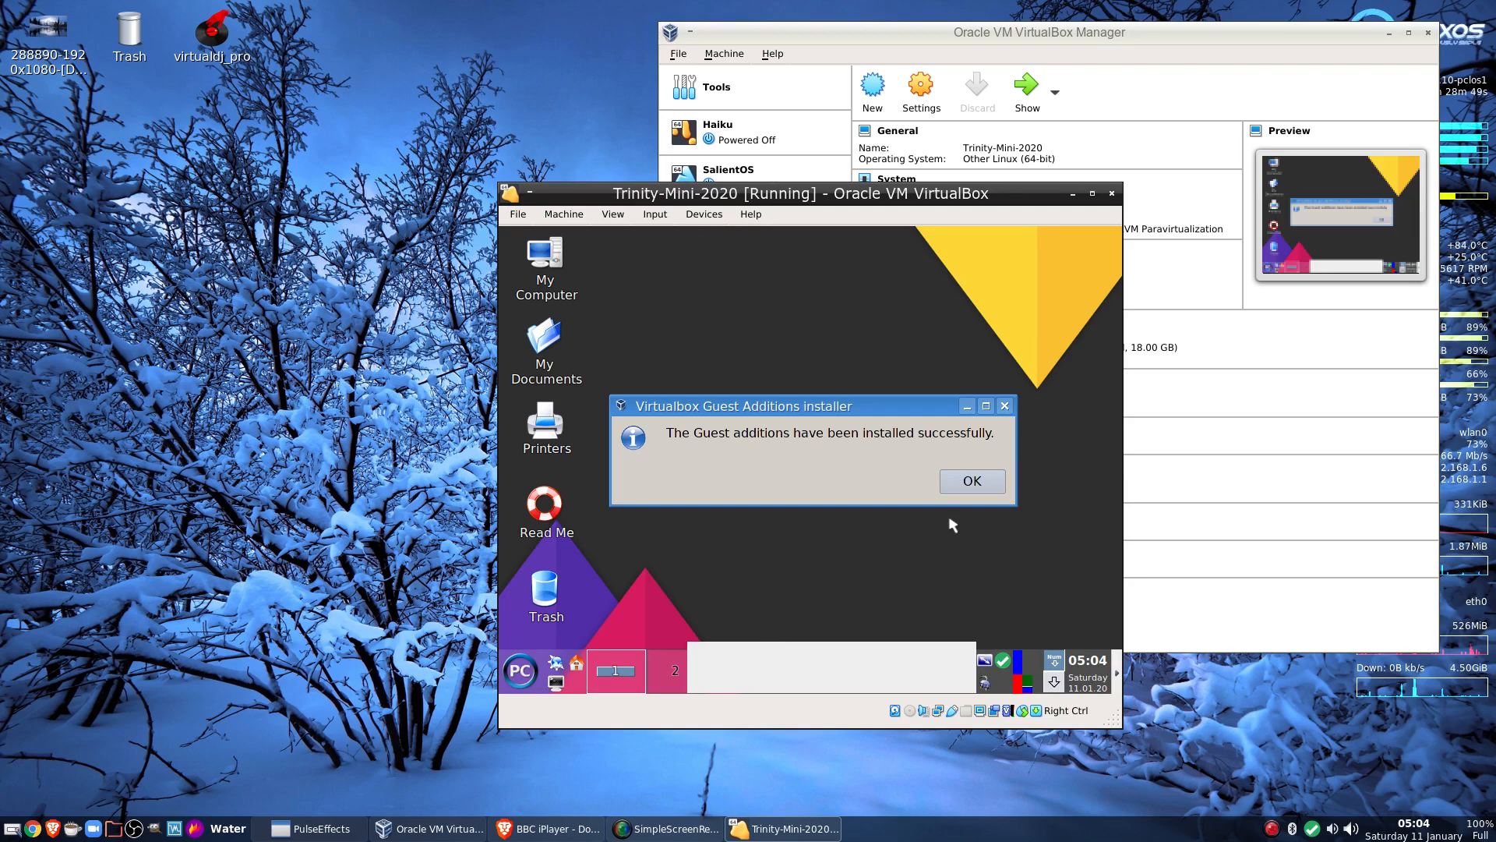
Dismiss the install success message and restart the guest through Log Out > Restart Computer
{"action": "left_click", "coordinate": [969, 480]}
{"action": "right_click", "coordinate": [773, 411]}
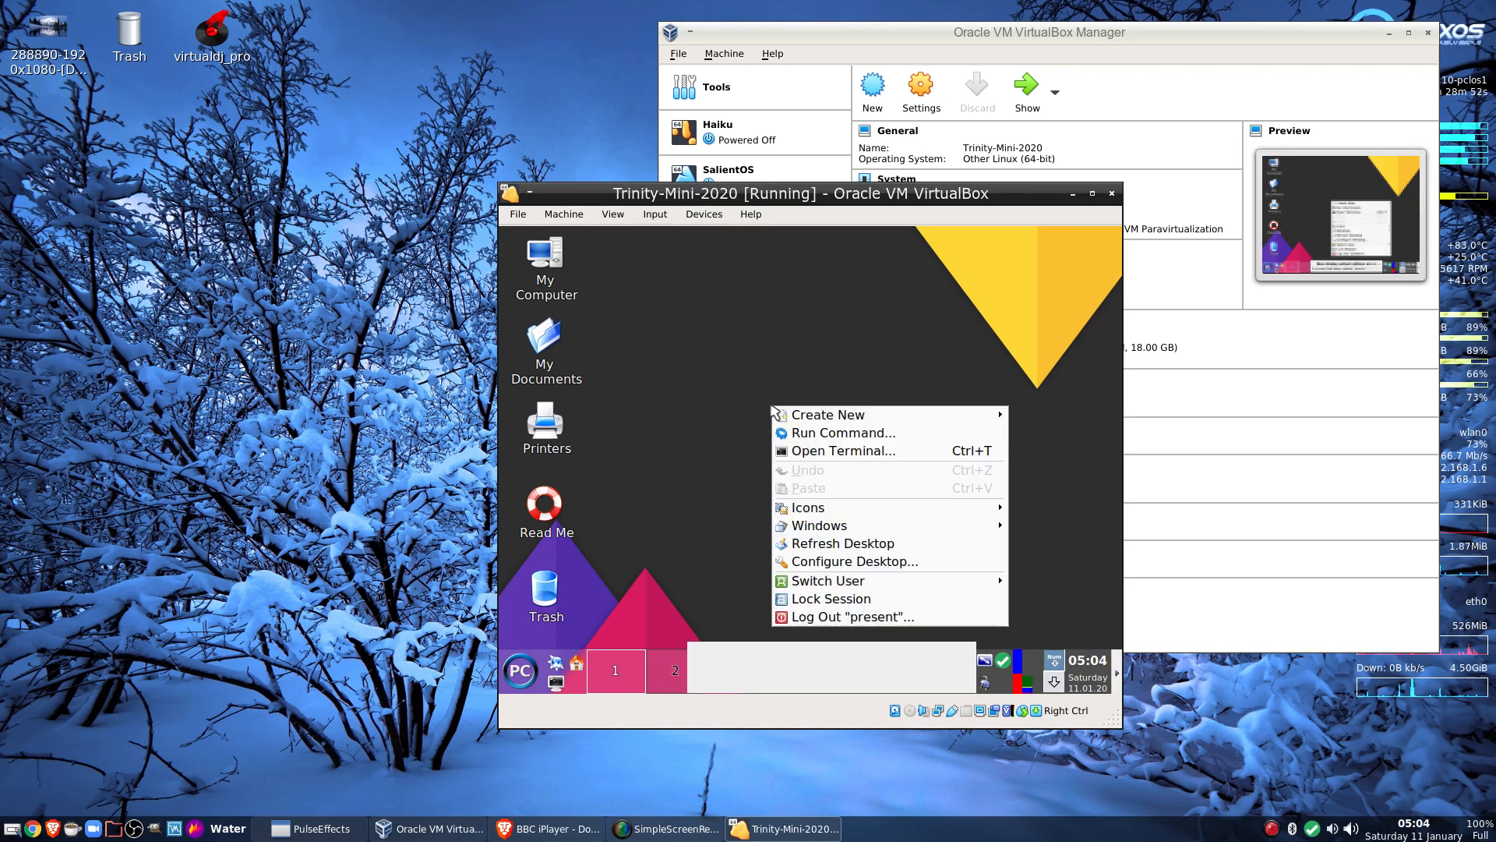
{"action": "left_click", "coordinate": [844, 622]}
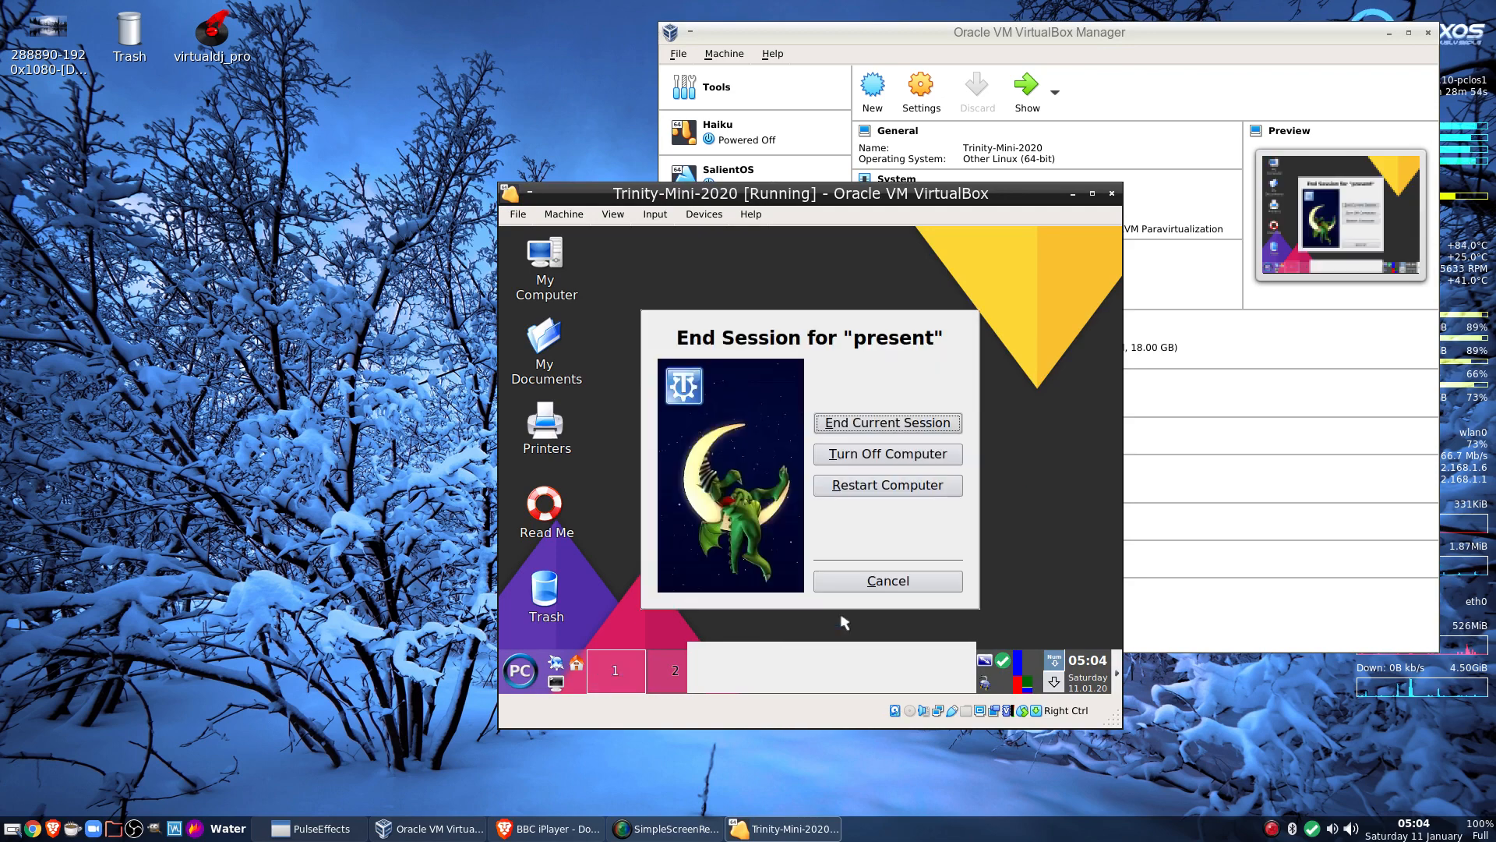
{"action": "left_click", "coordinate": [854, 490]}
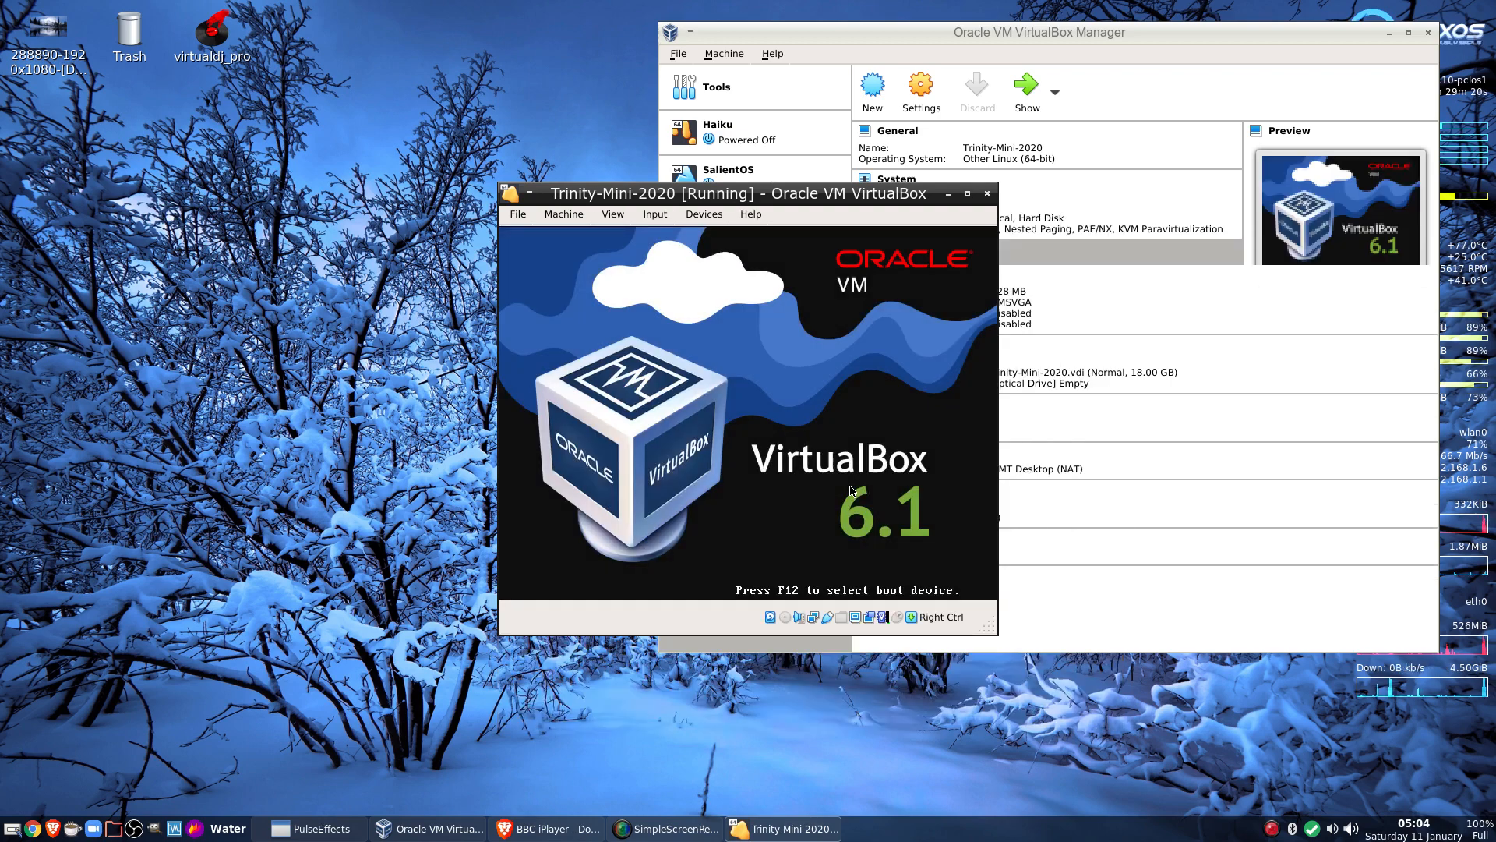
Boot past GRUB, log in as the user, and maximize the VM window
{"action": "key", "text": "Return"}
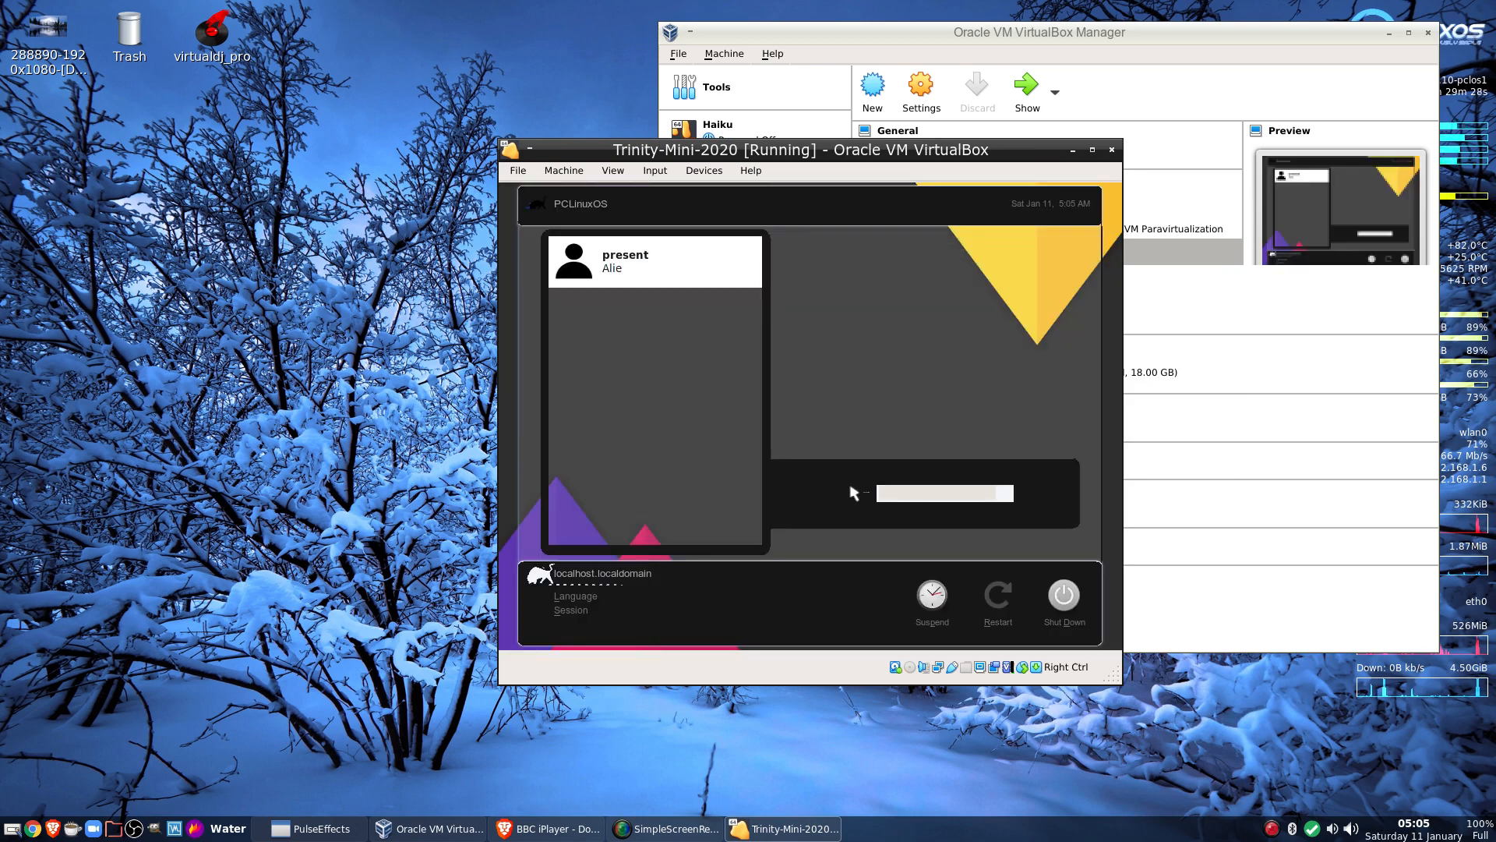
{"action": "left_click", "coordinate": [684, 271]}
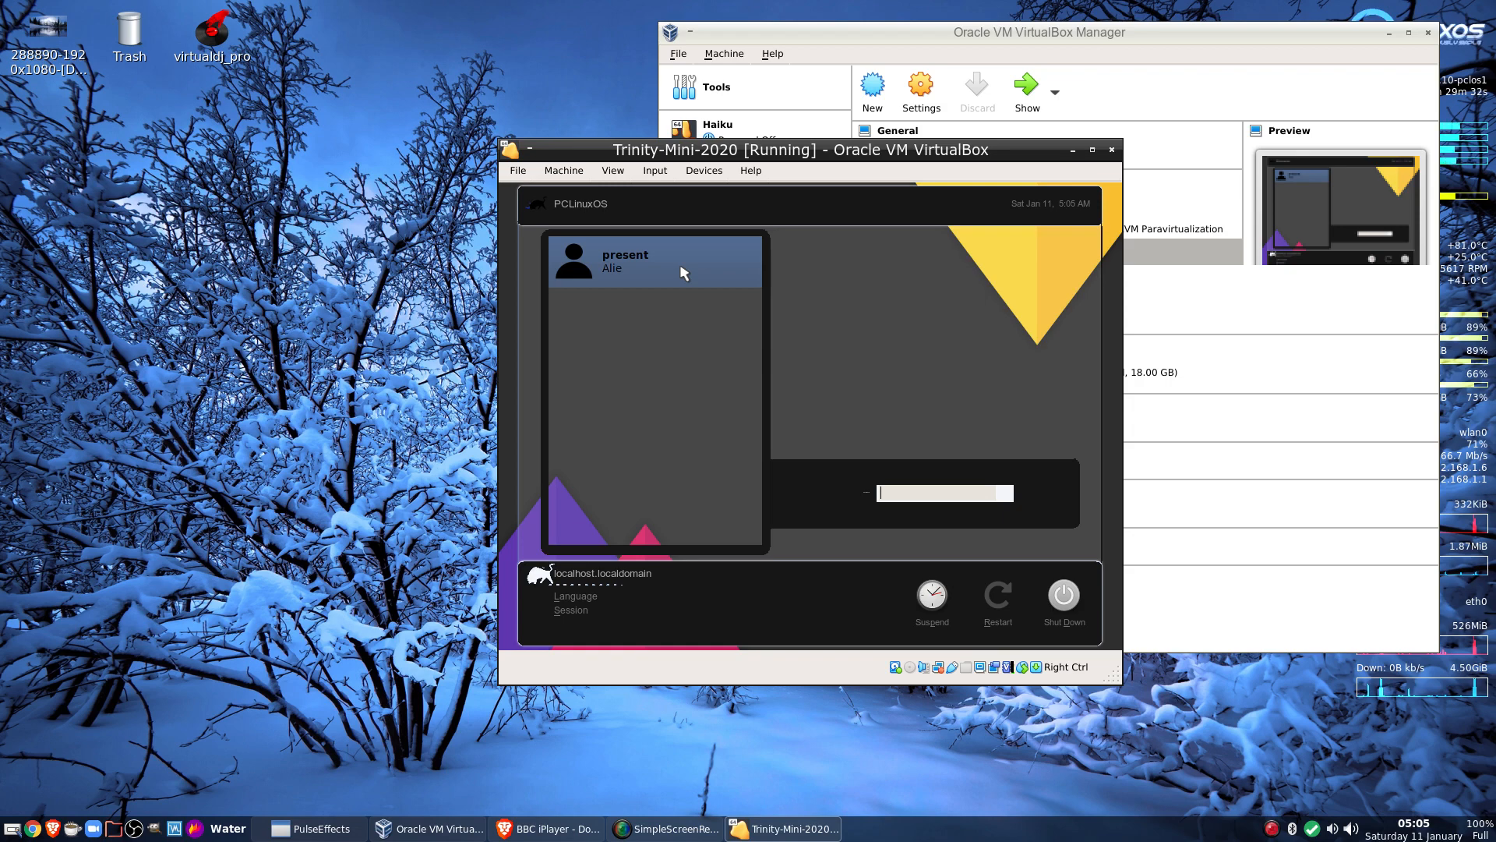
{"action": "key", "text": "Return"}
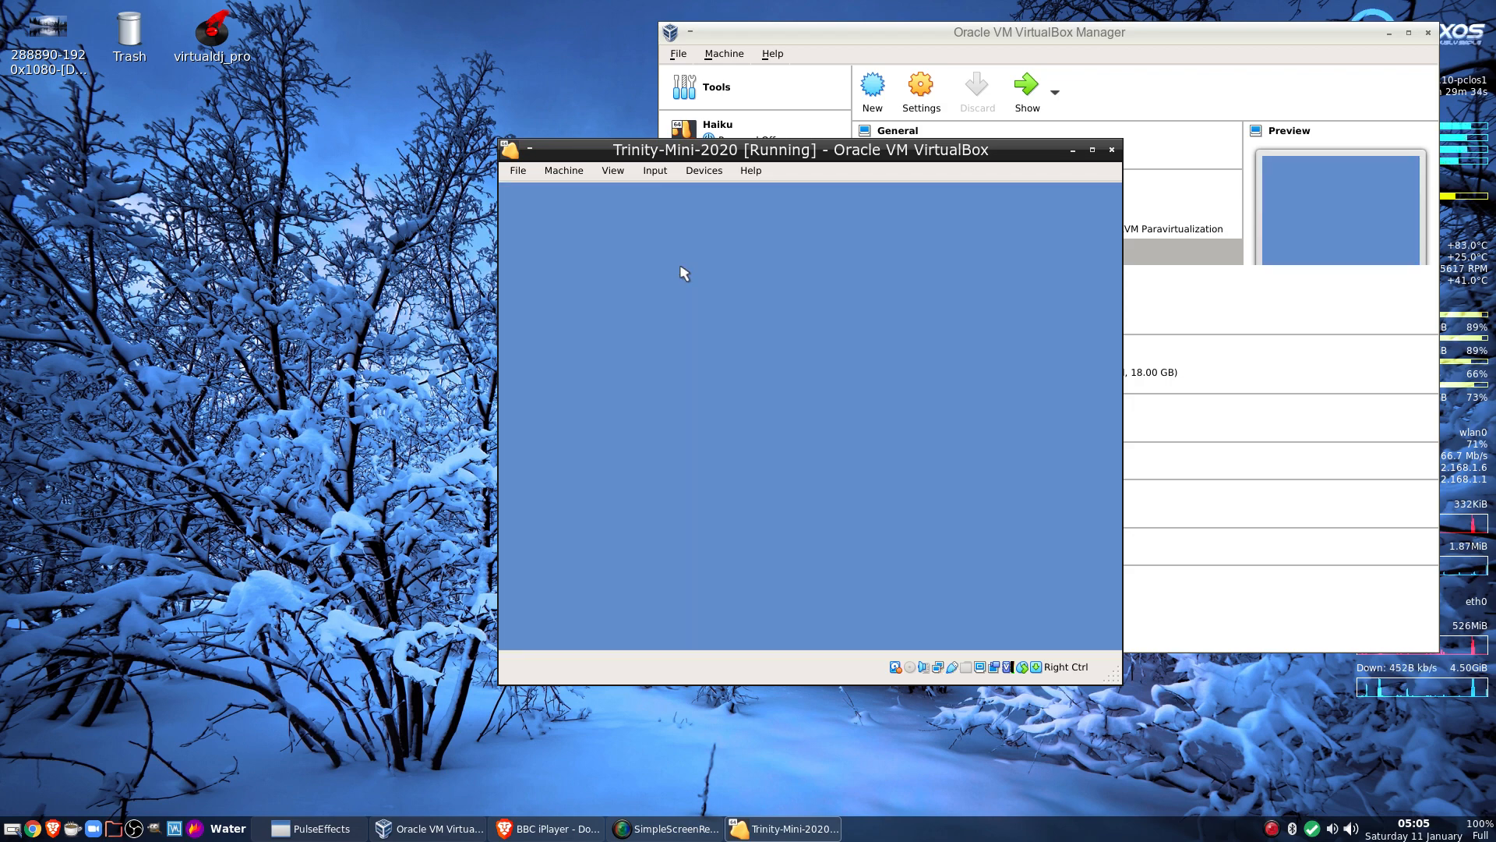
{"action": "left_click", "coordinate": [1092, 150]}
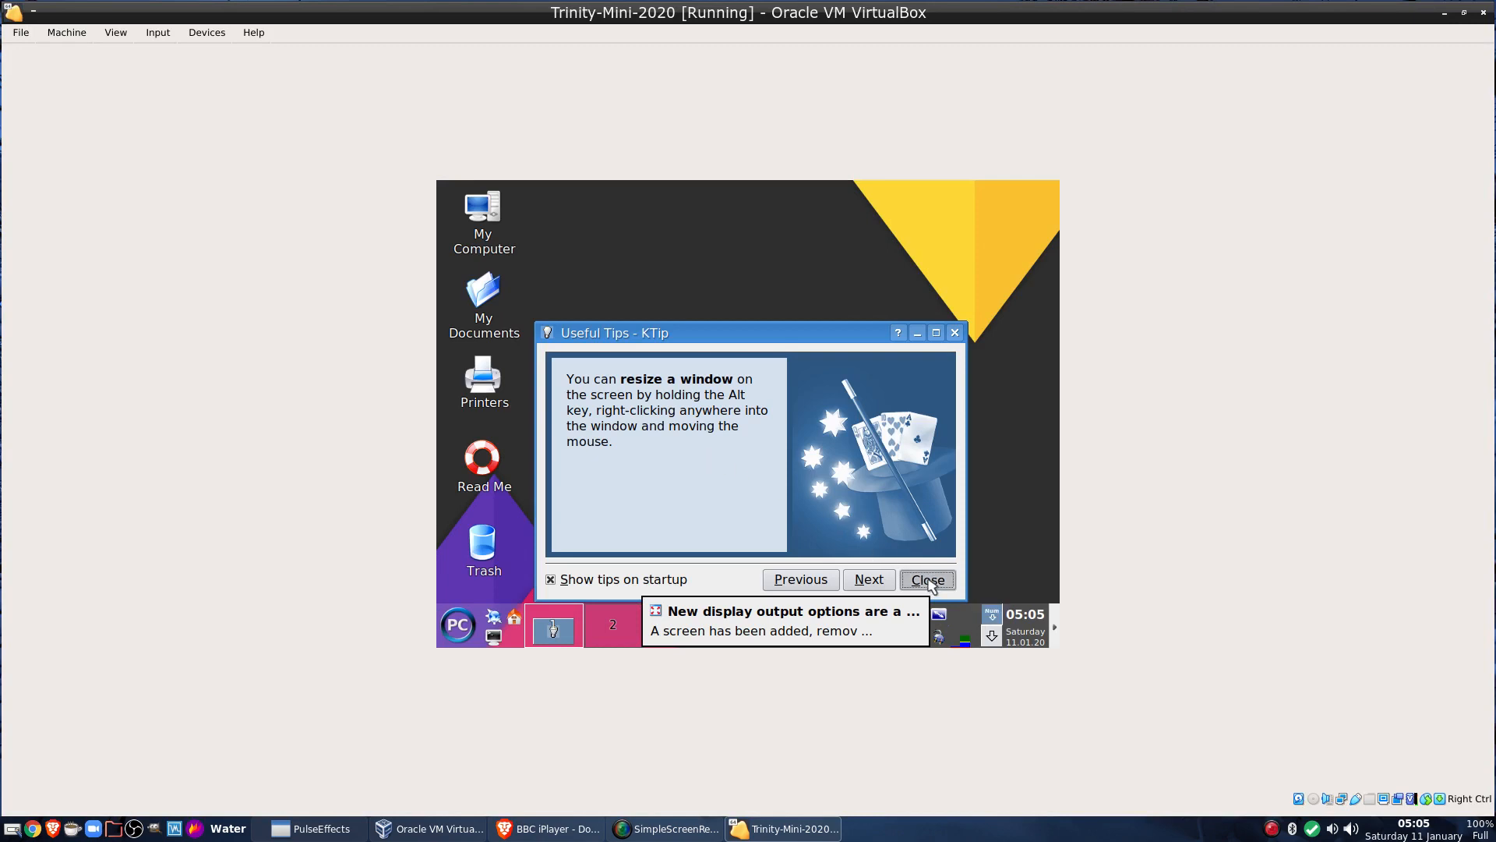
Close the tips dialog and display notice, and review the screen-size options without changes
{"action": "left_click", "coordinate": [928, 580]}
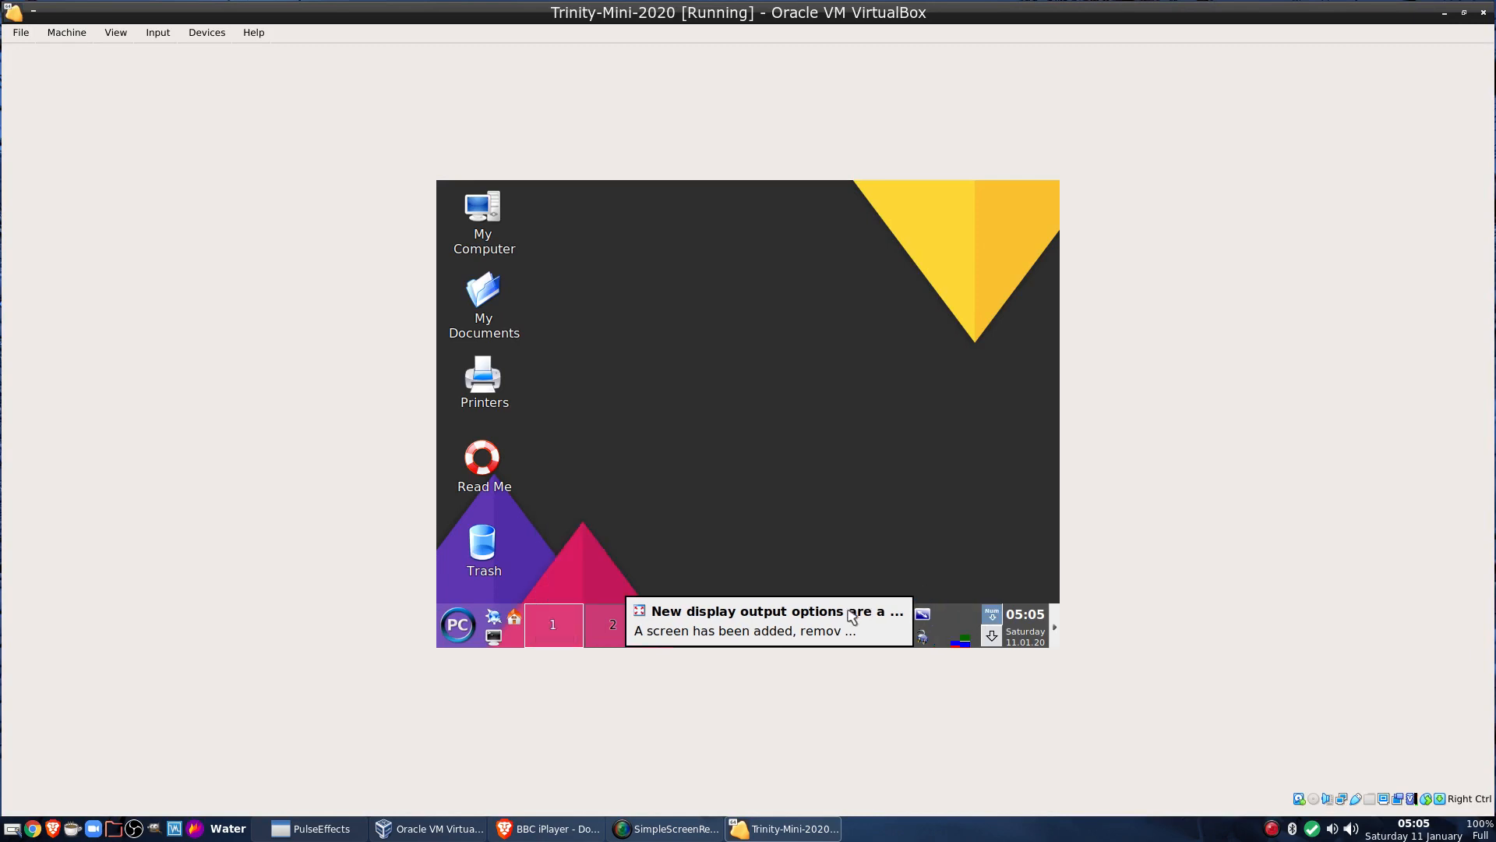
{"action": "left_click", "coordinate": [785, 636]}
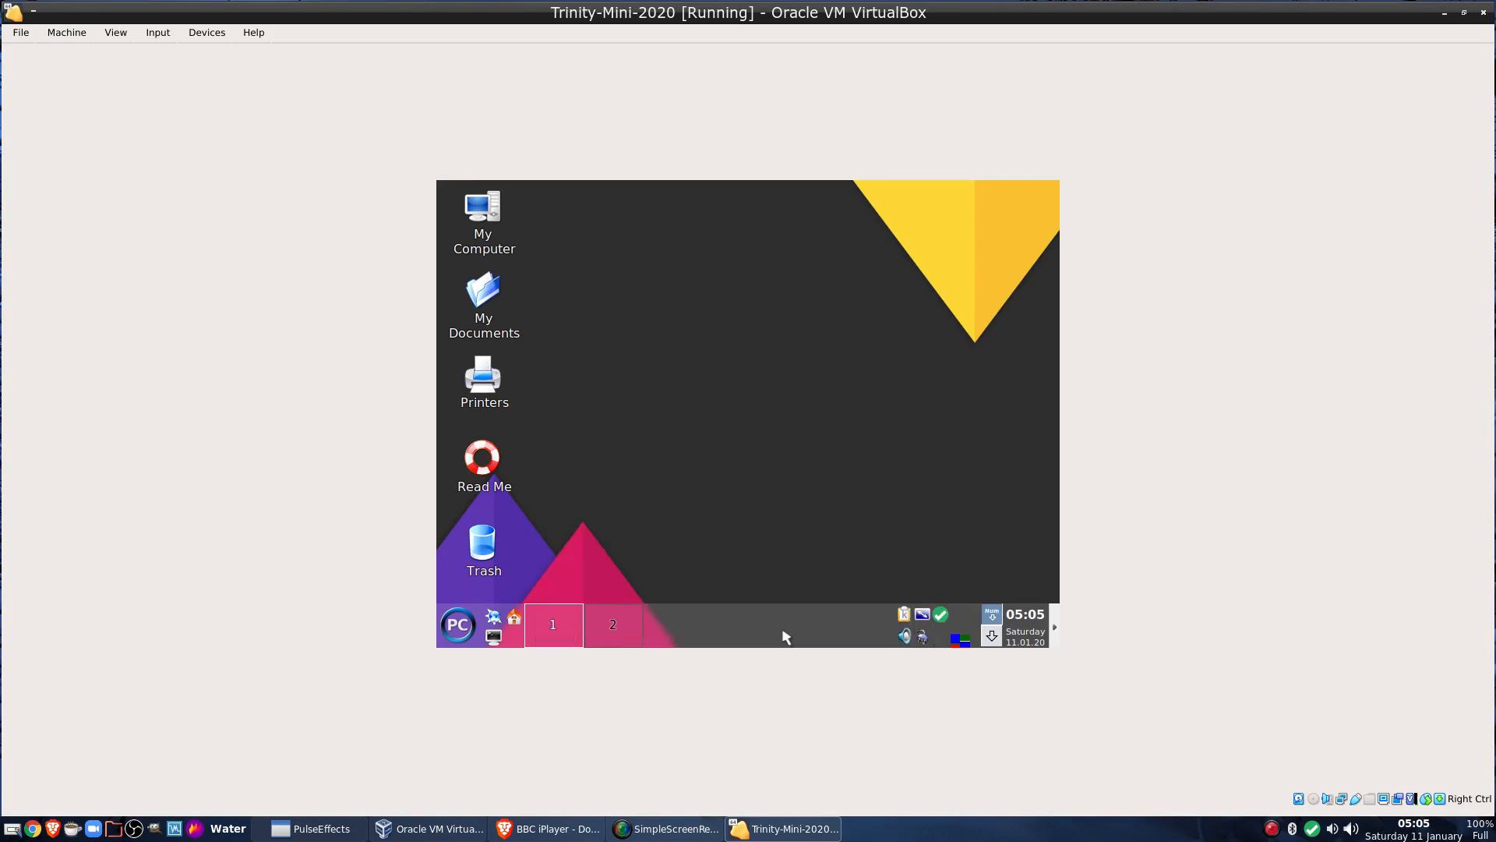
{"action": "left_click", "coordinate": [925, 617]}
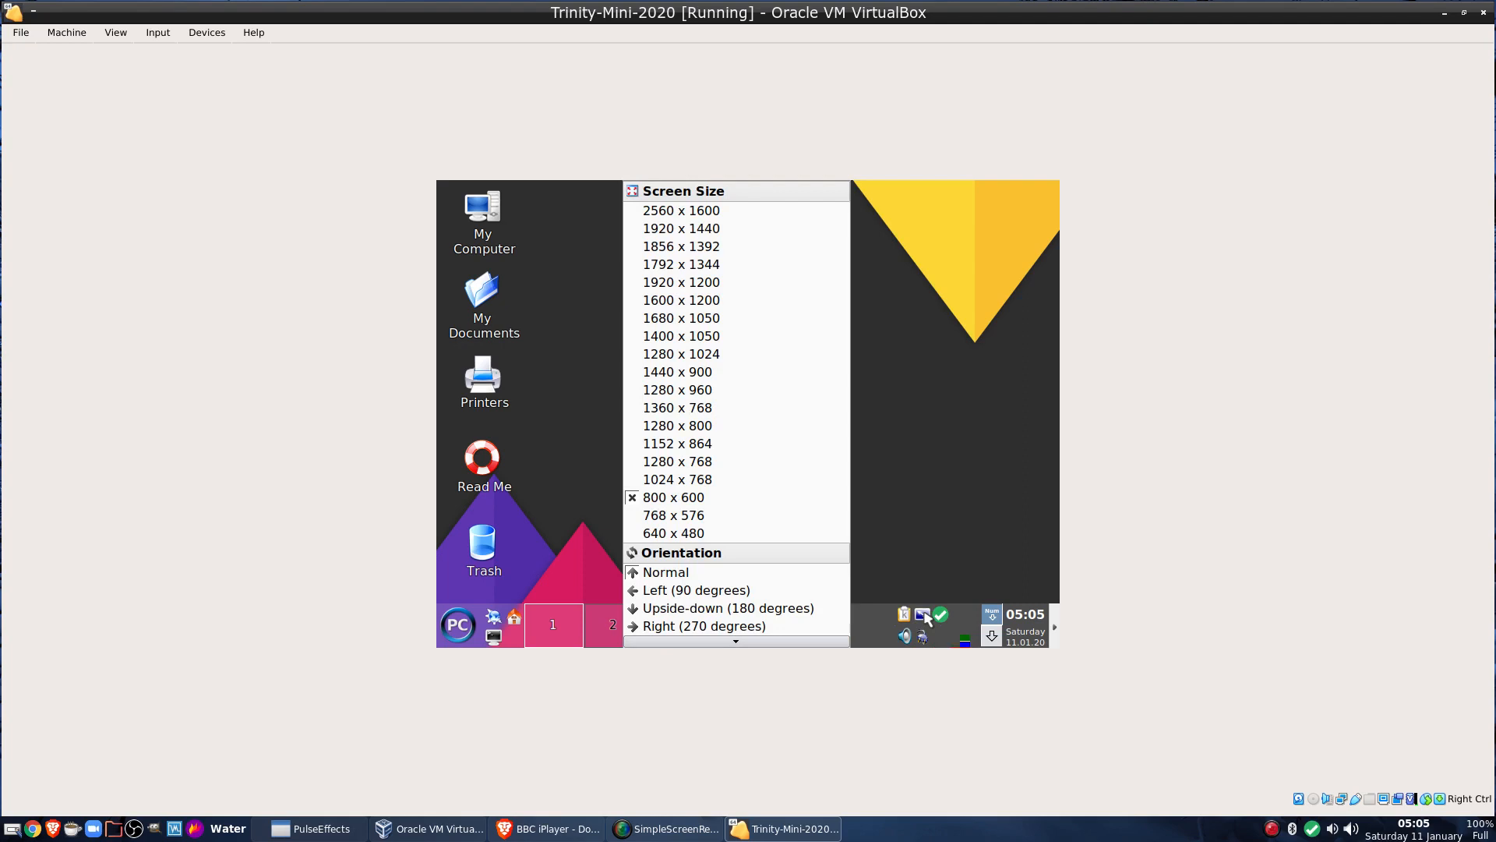
{"action": "left_click", "coordinate": [955, 483]}
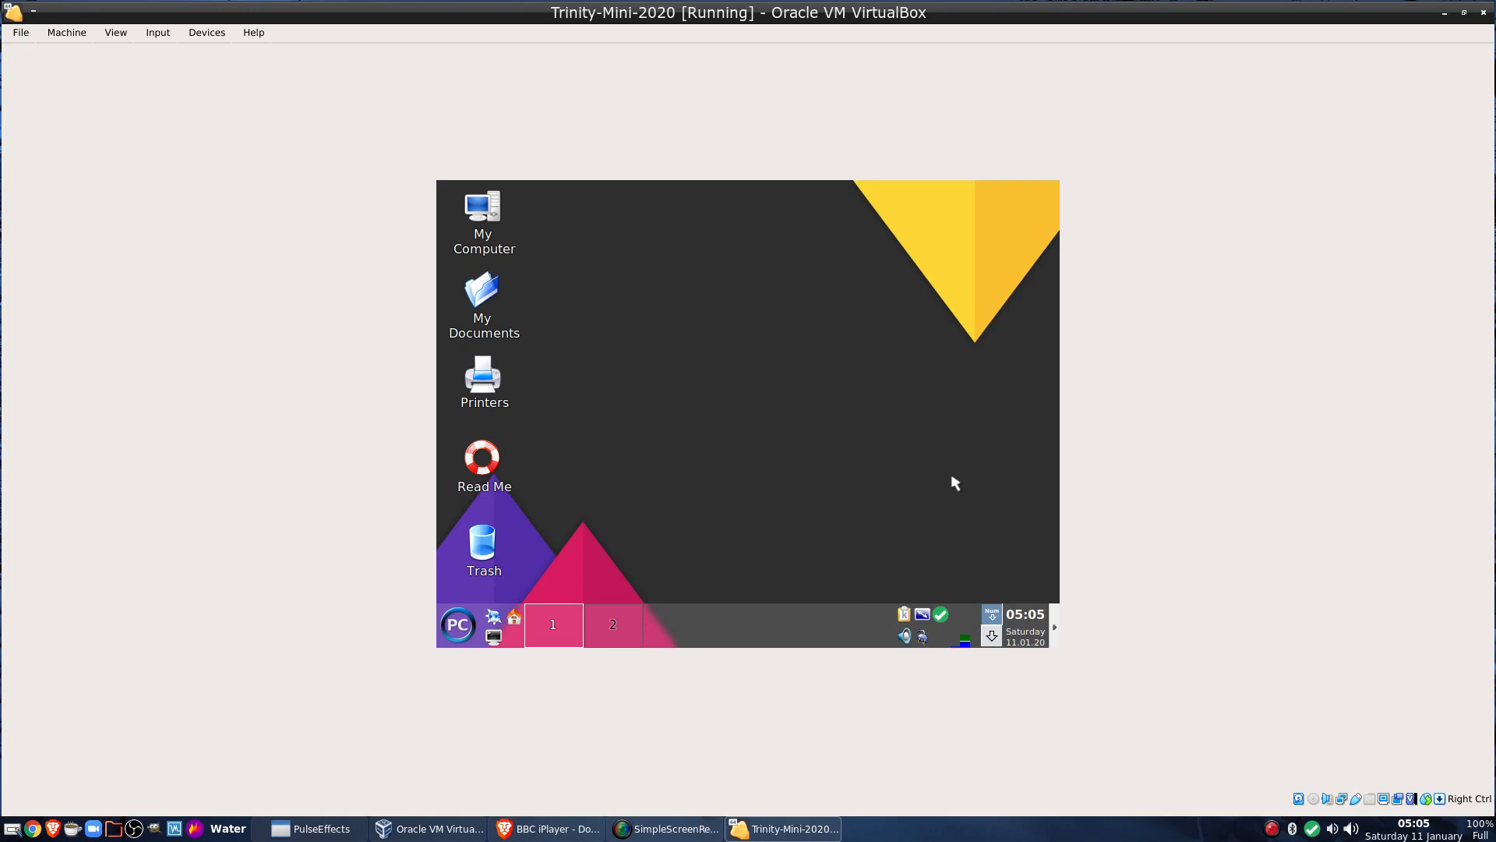
Toggle full-screen on and off with Host+F, then open the Trinity application launcher
{"action": "key", "text": "Control_R+f"}
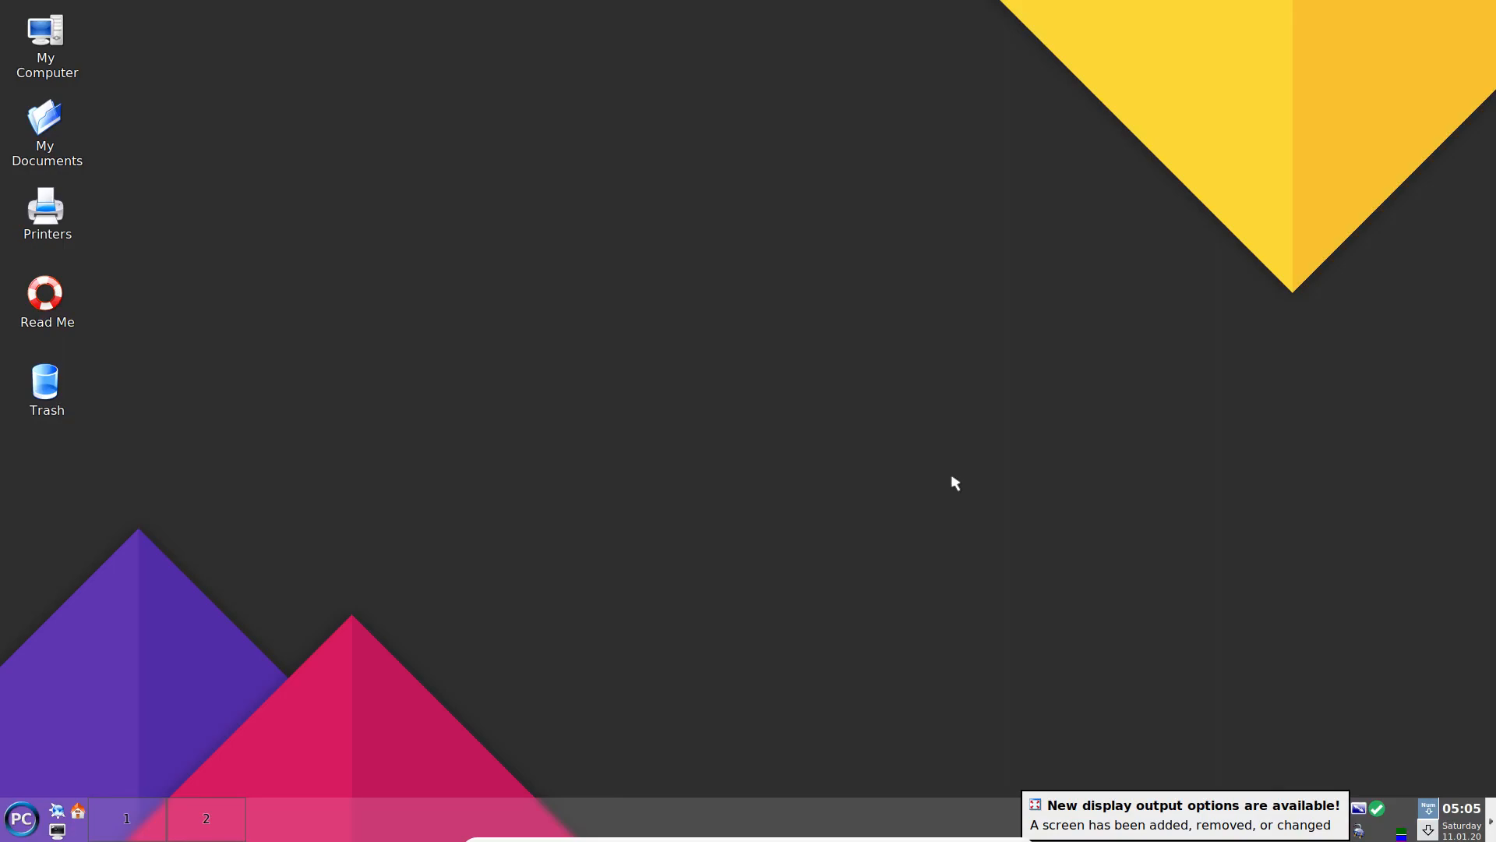
{"action": "key", "text": "Control_R+f"}
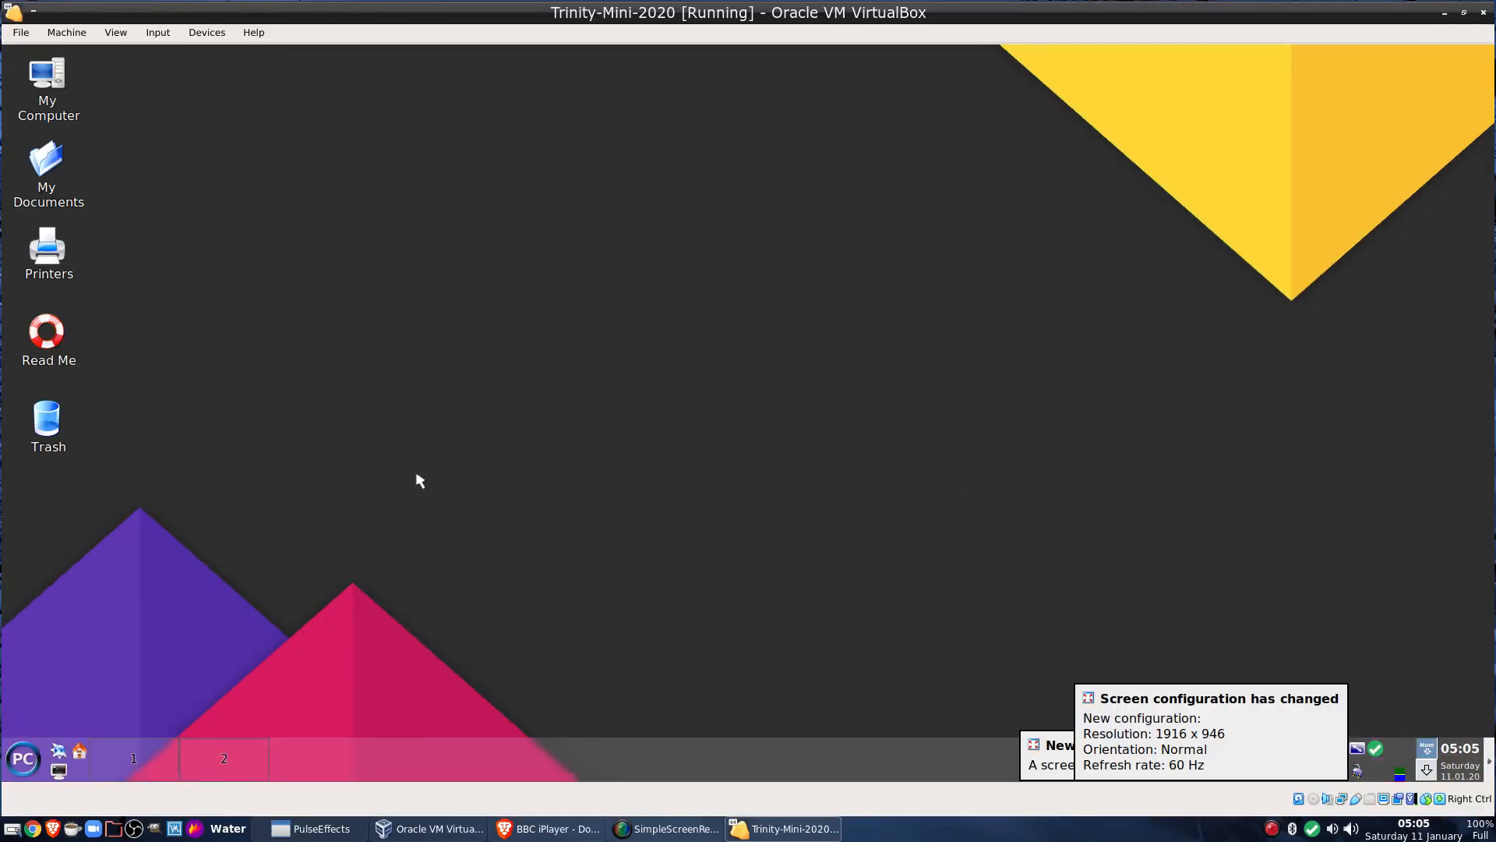
{"action": "left_click", "coordinate": [23, 758]}
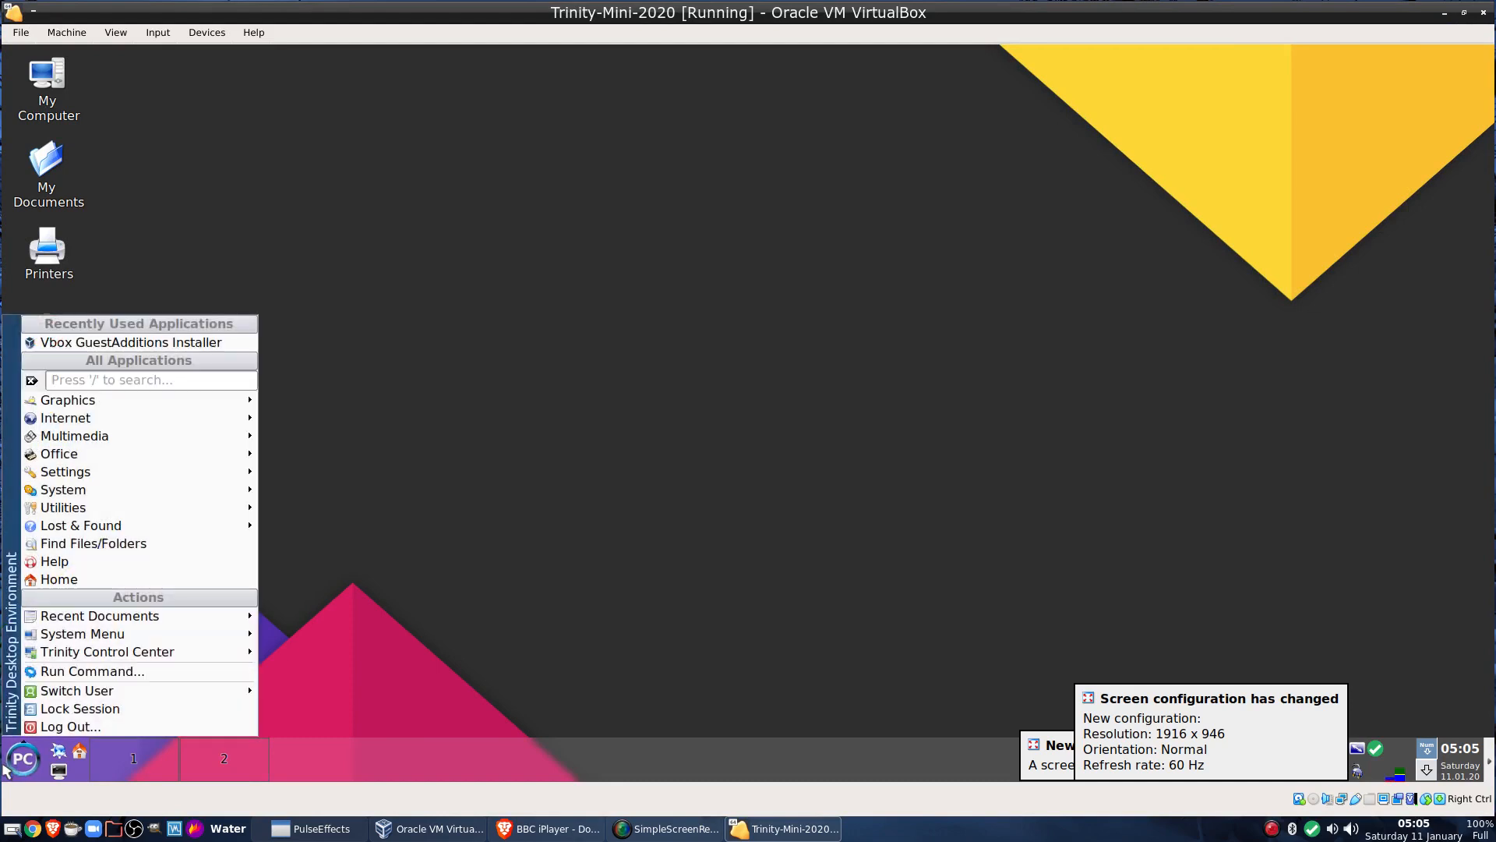
{"action": "mouse_move", "coordinate": [137, 400]}
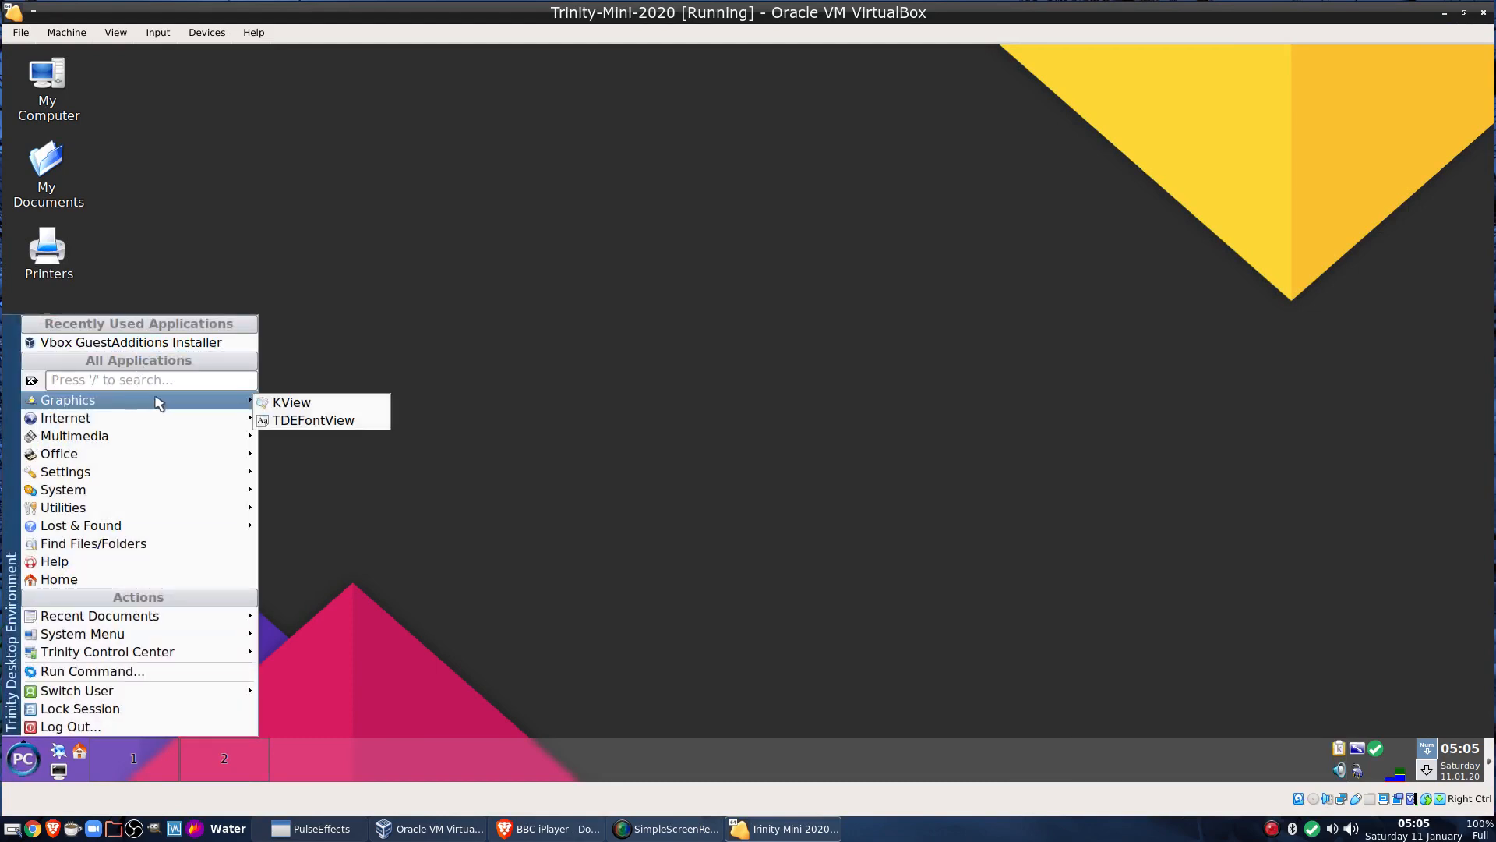
{"action": "left_click", "coordinate": [314, 409]}
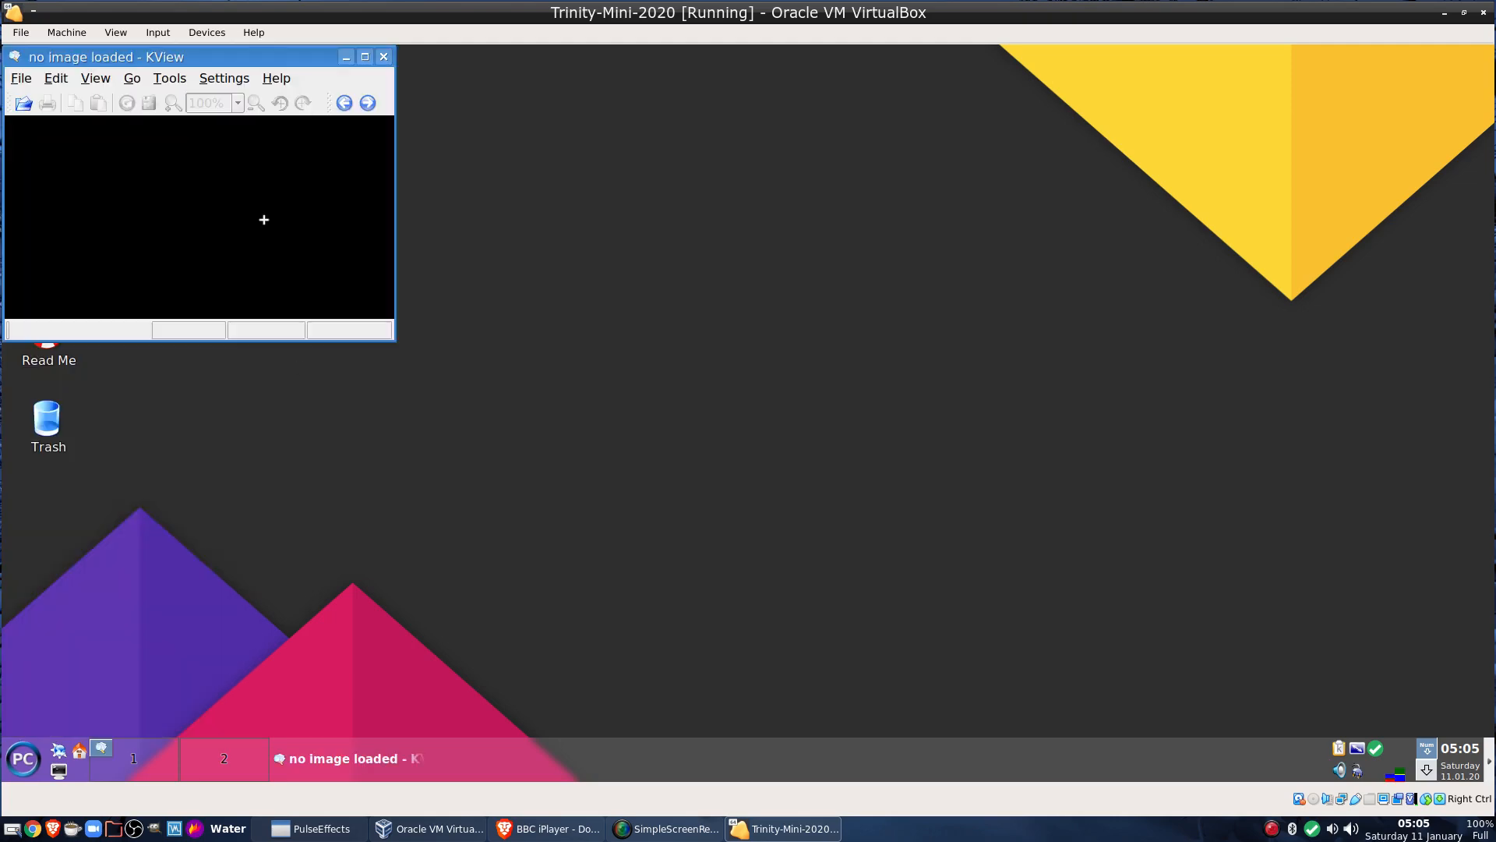
{"action": "left_click", "coordinate": [276, 78]}
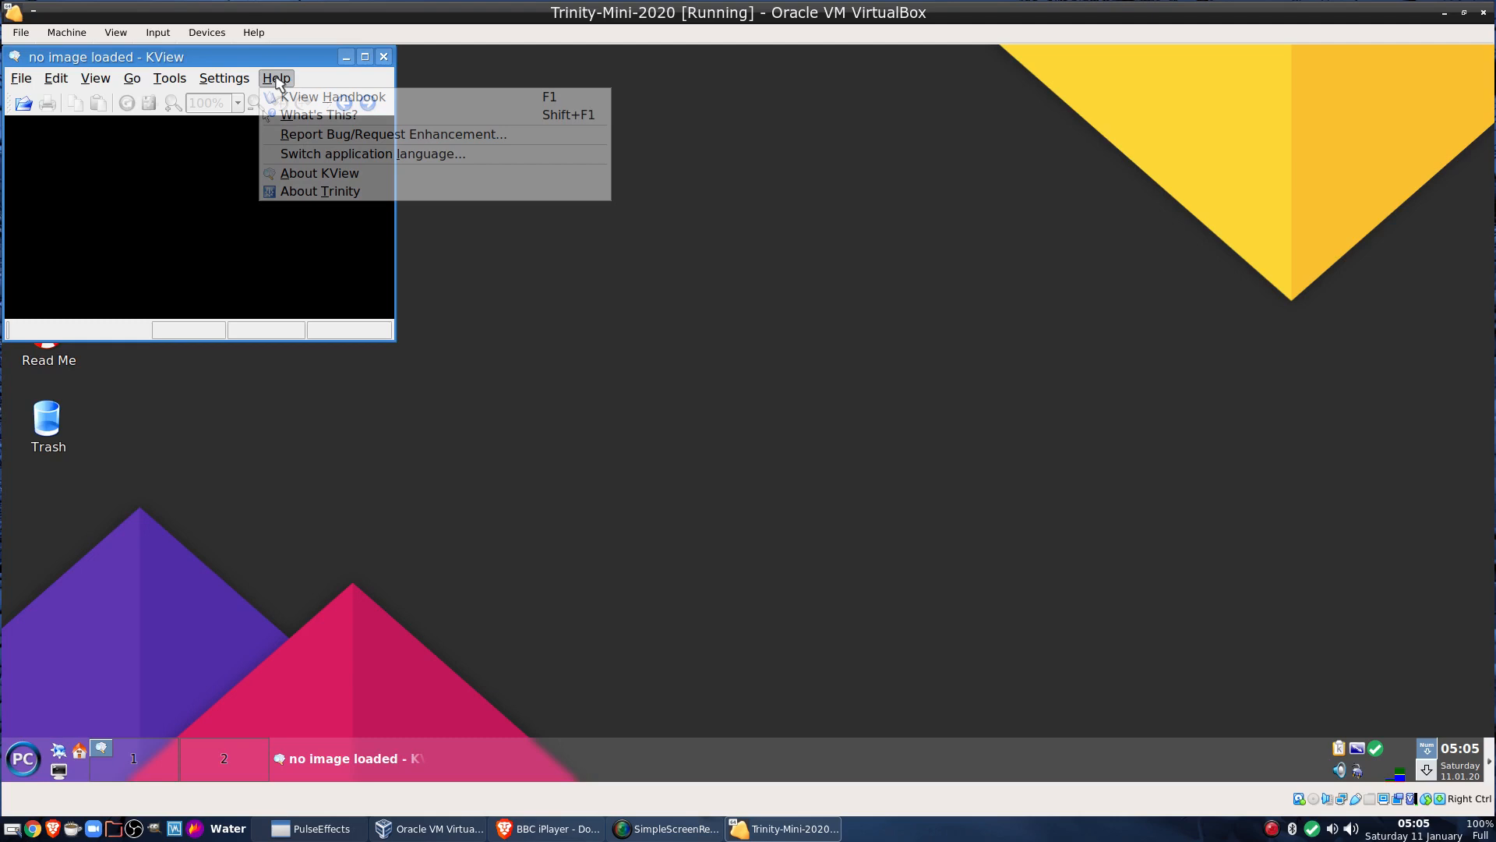
{"action": "left_click", "coordinate": [312, 173]}
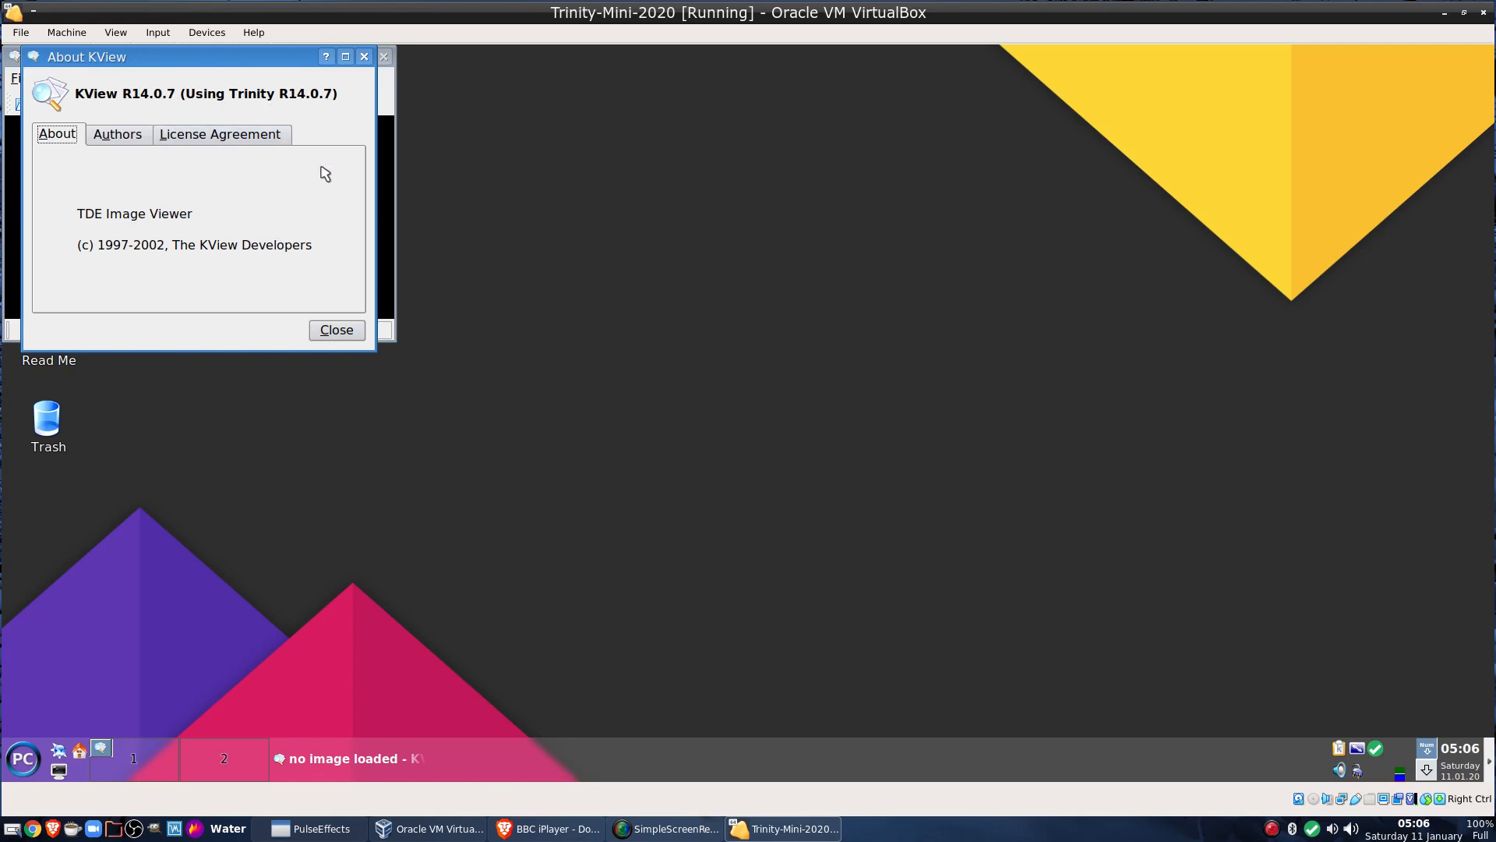
{"action": "left_click", "coordinate": [336, 331]}
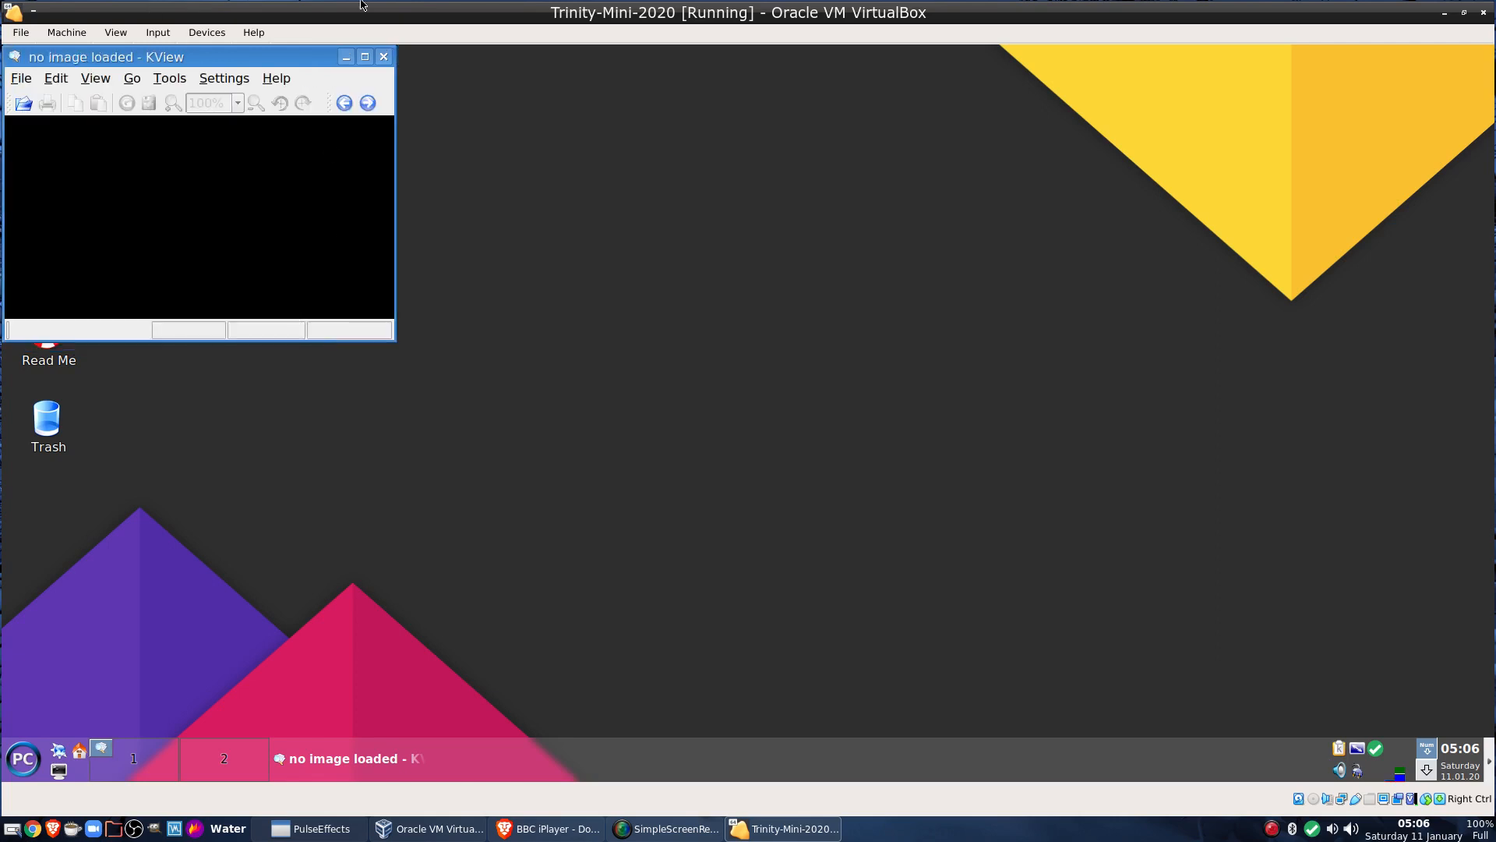
{"action": "left_click", "coordinate": [382, 58]}
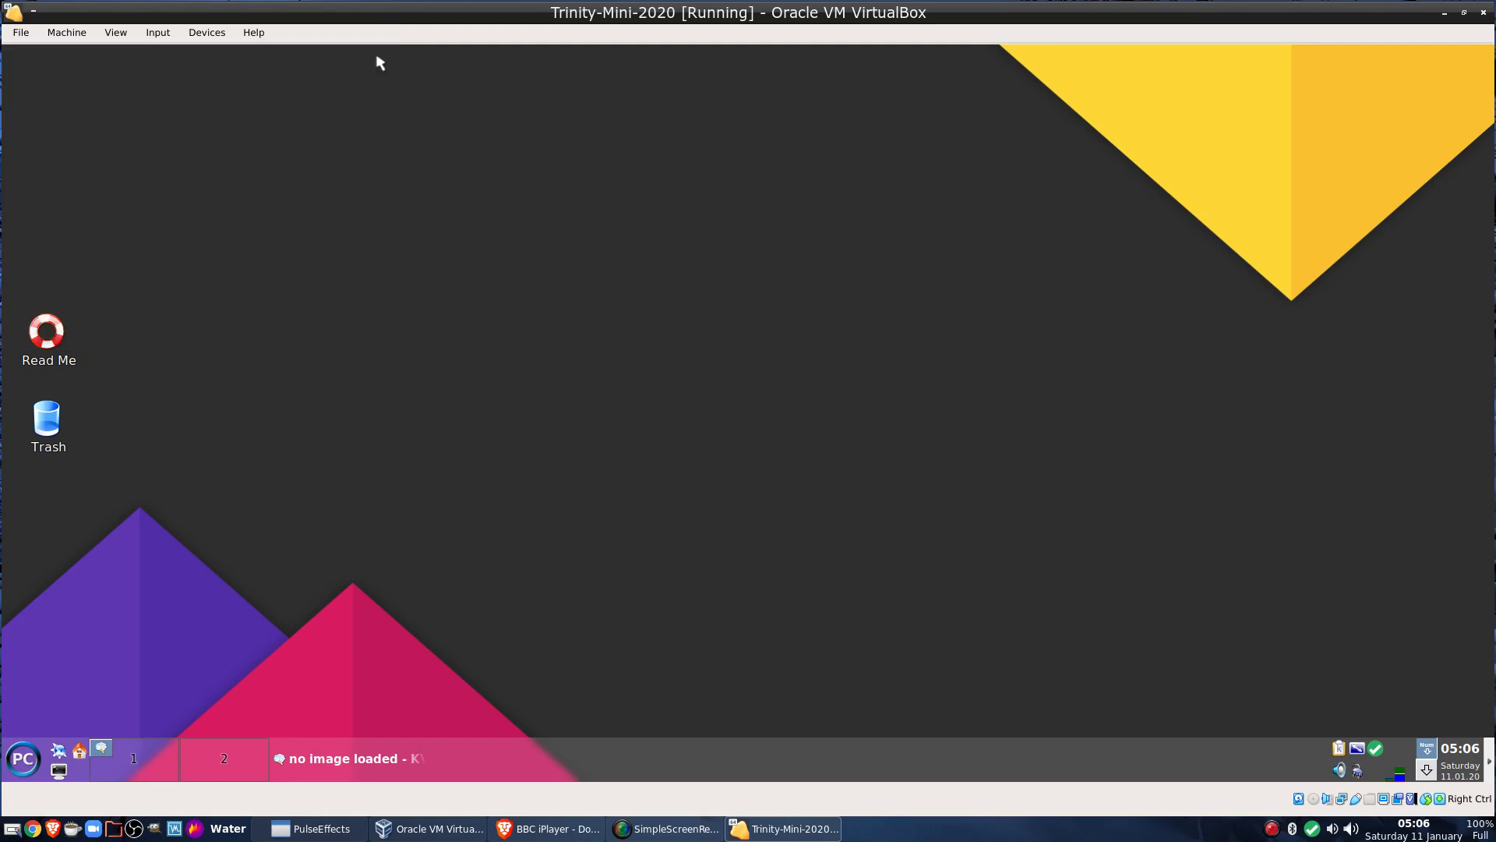
Launch Konqueror from the application launcher and open the home folder
{"action": "right_click", "coordinate": [355, 128]}
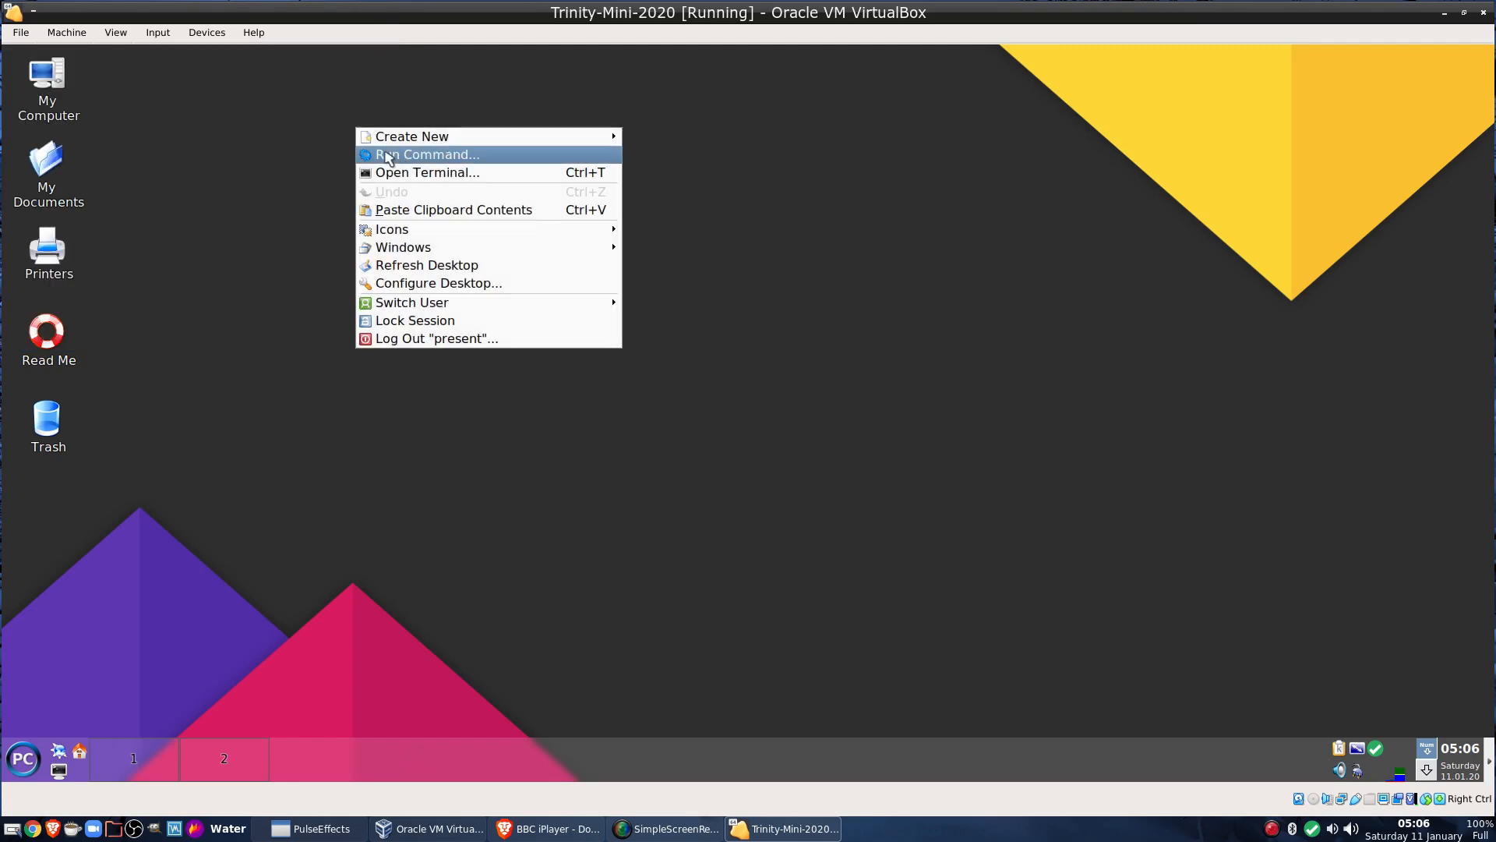
{"action": "left_click", "coordinate": [183, 316]}
{"action": "left_click", "coordinate": [23, 765]}
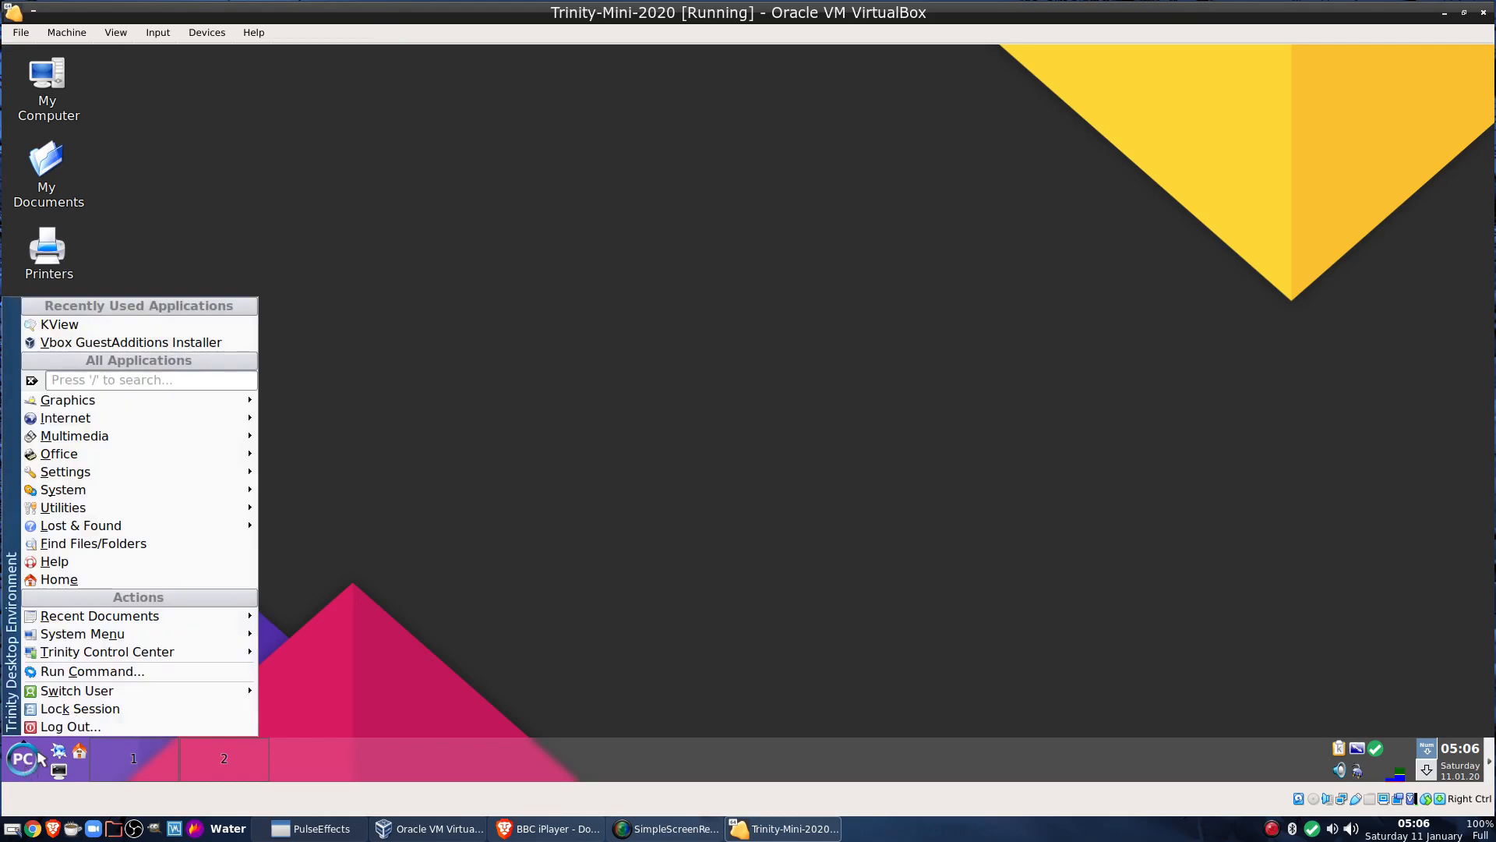
{"action": "mouse_move", "coordinate": [221, 419]}
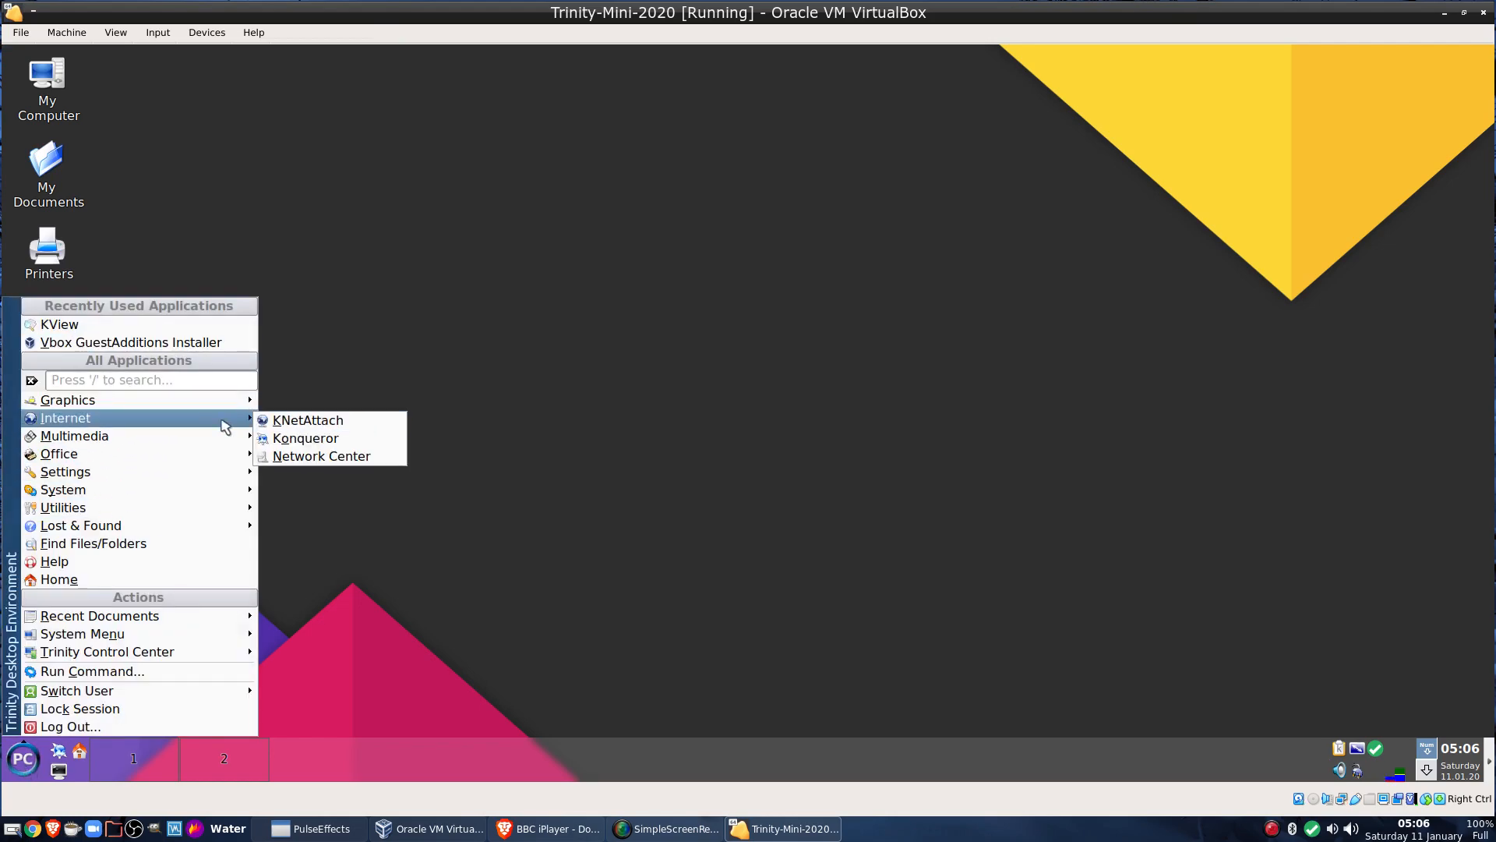
{"action": "left_click", "coordinate": [354, 441]}
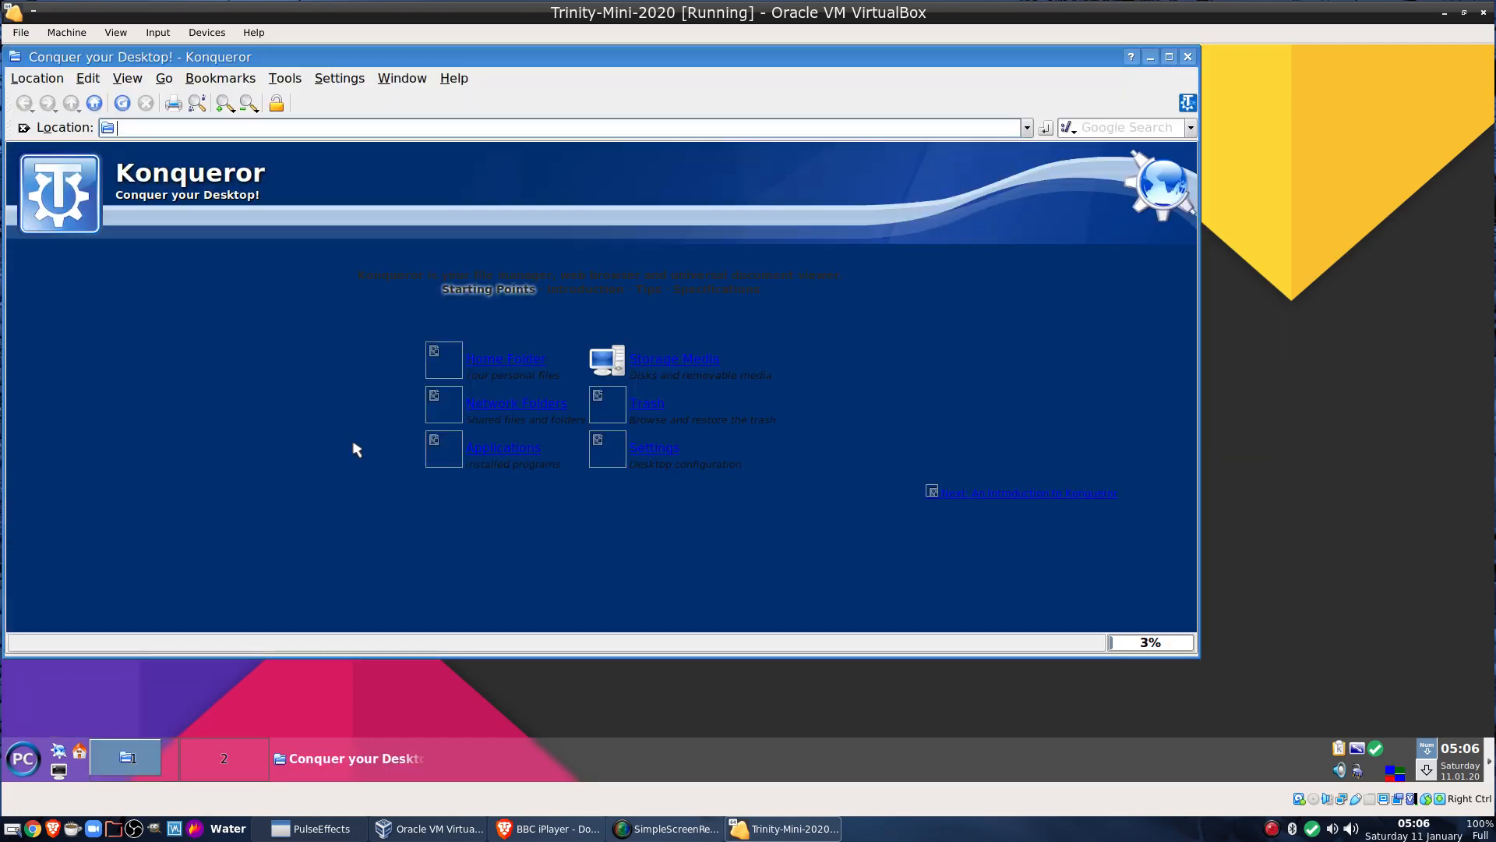
{"action": "left_click", "coordinate": [536, 361]}
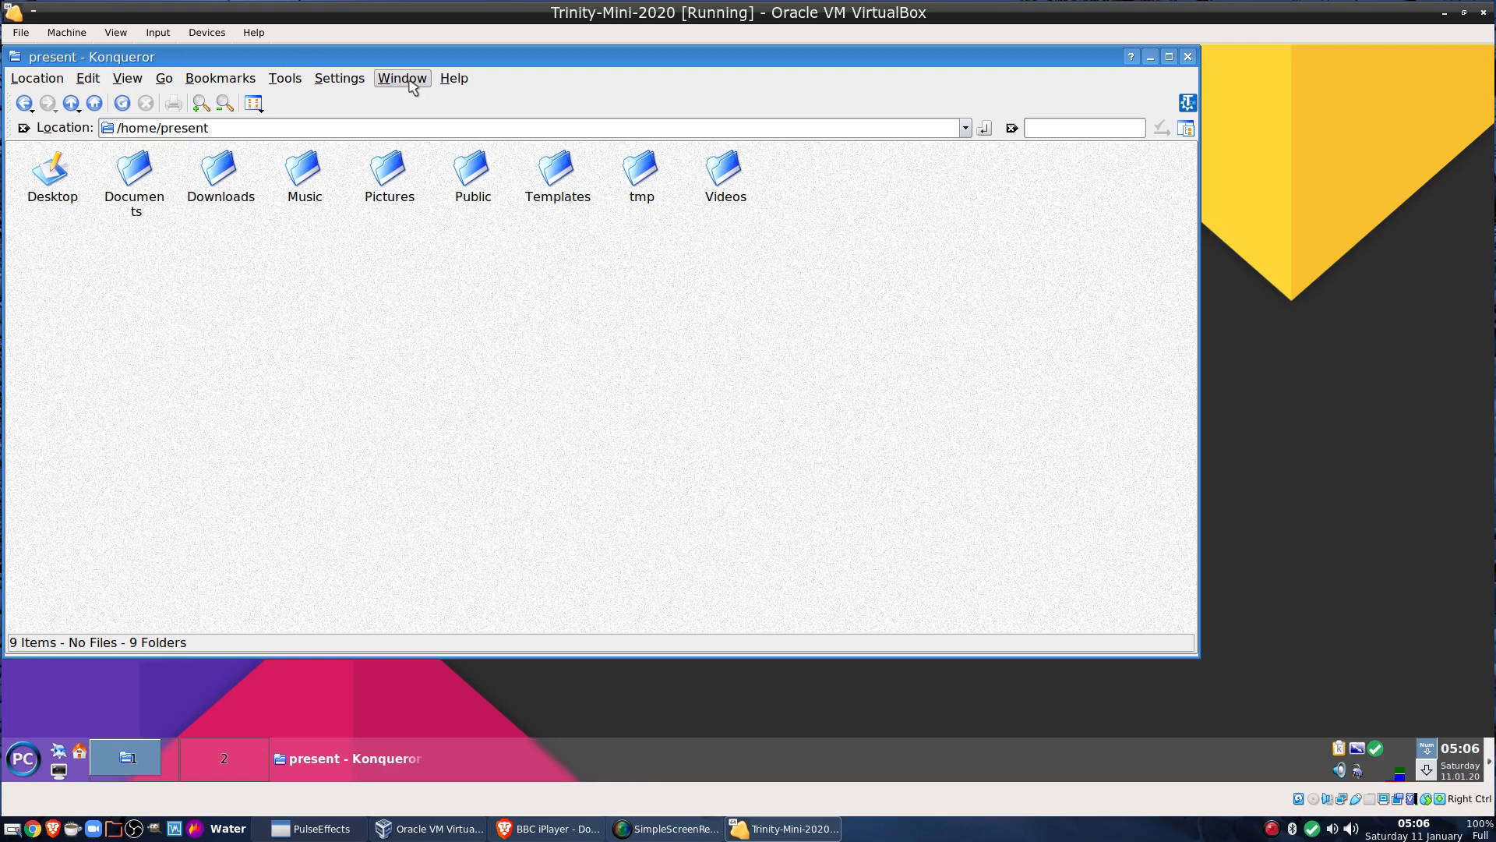
View the About TDE and About Konqueror information from the Help menu
{"action": "left_click", "coordinate": [455, 80]}
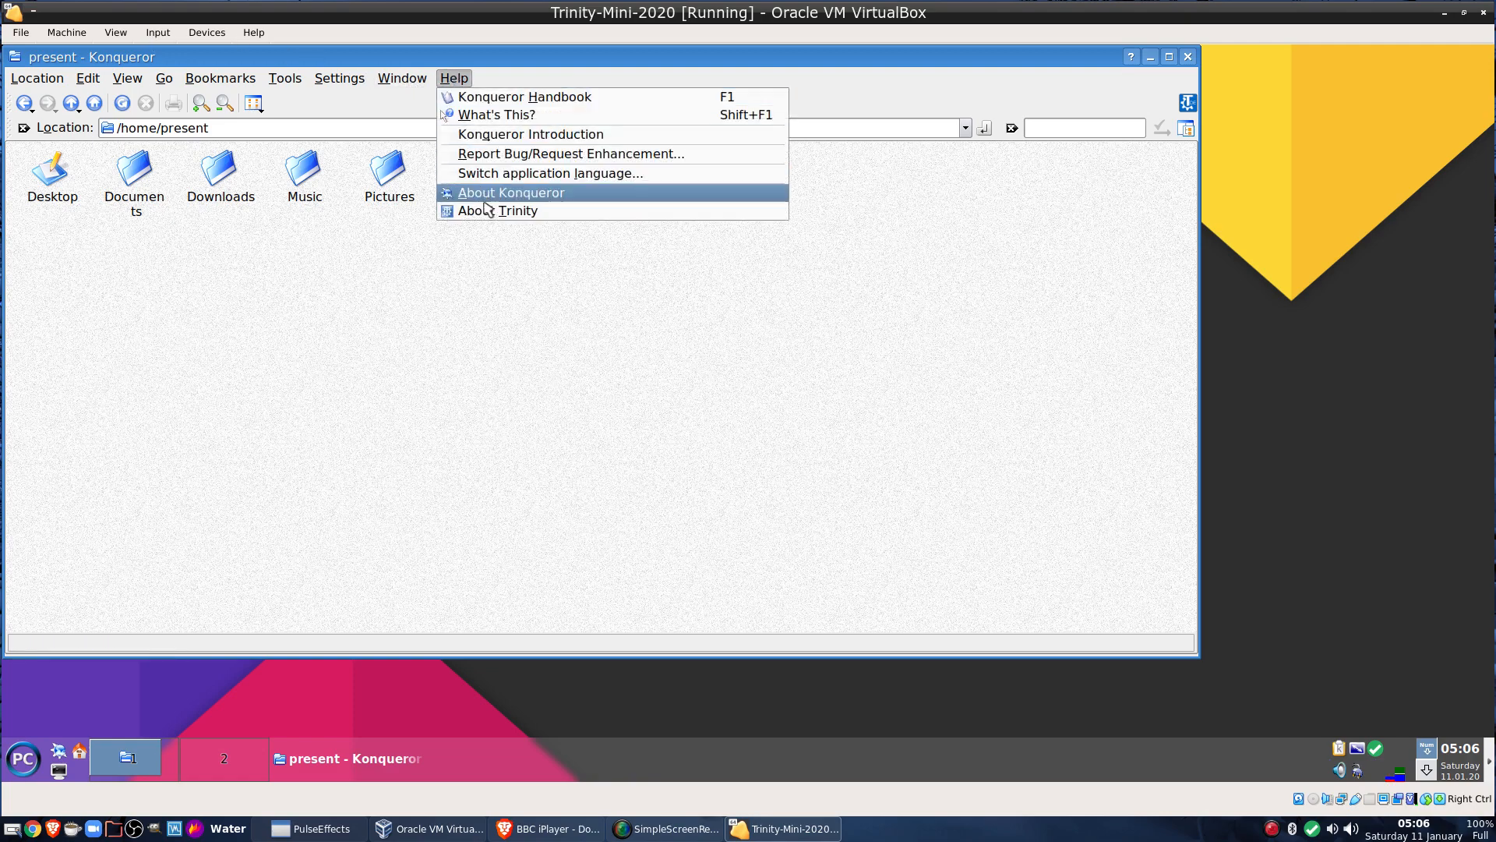
{"action": "left_click", "coordinate": [489, 213]}
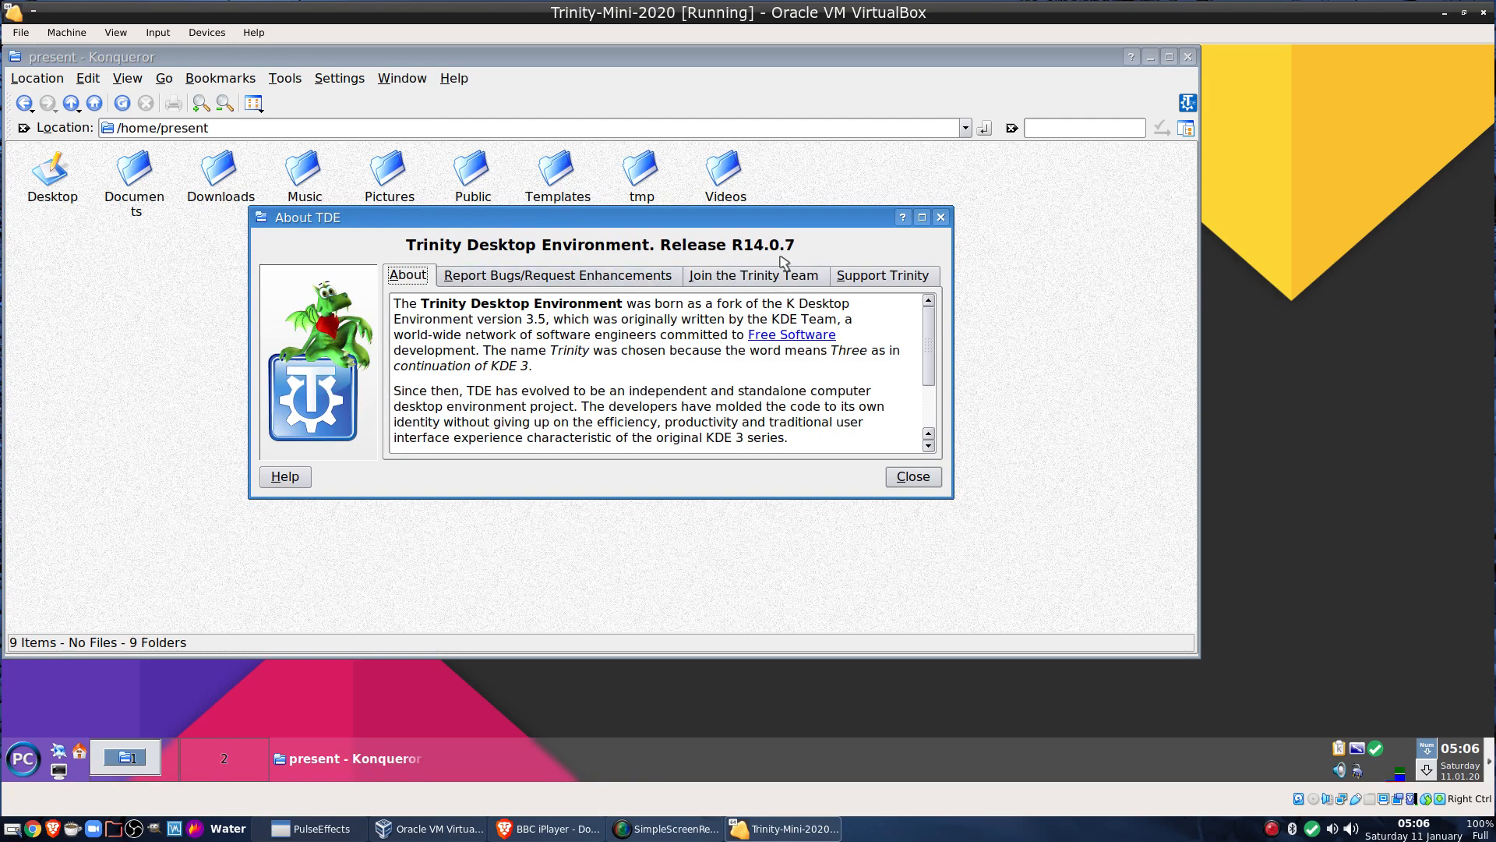
{"action": "scroll", "coordinate": [784, 382], "scroll_direction": "down", "scroll_amount": 2}
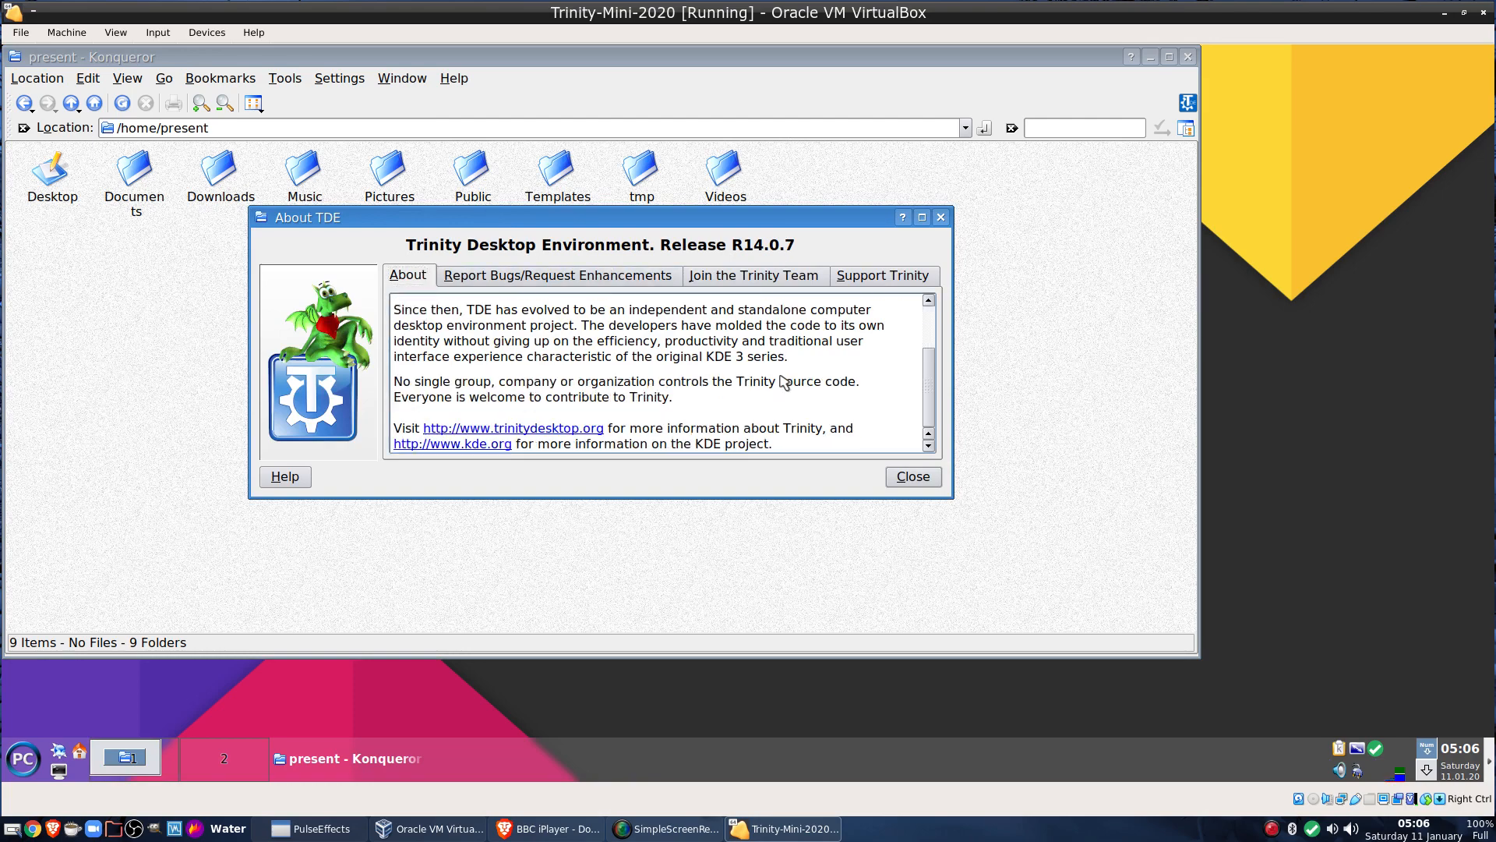
{"action": "left_click", "coordinate": [913, 476]}
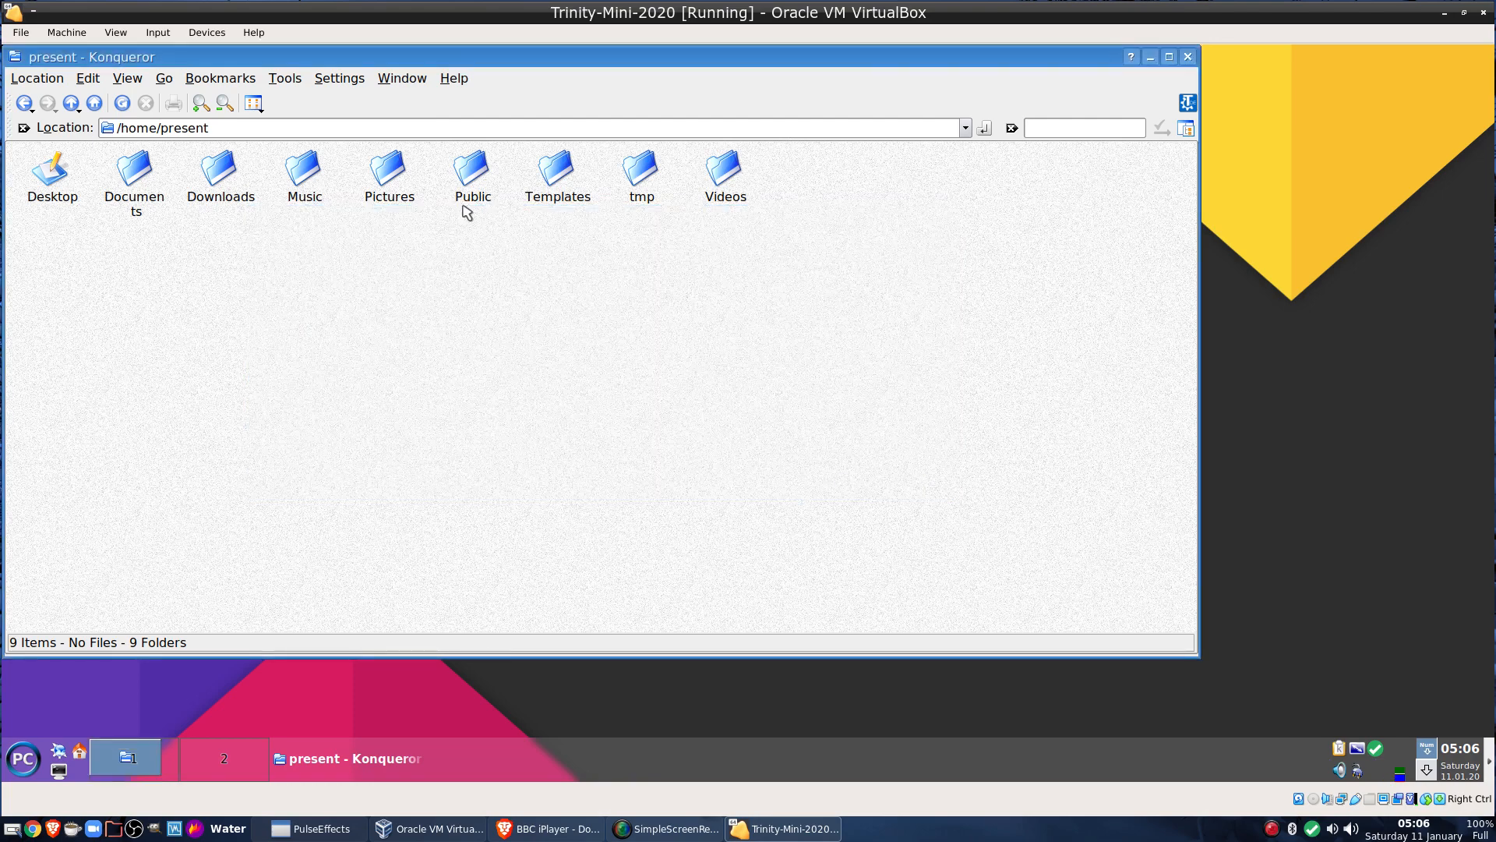
{"action": "left_click", "coordinate": [453, 79]}
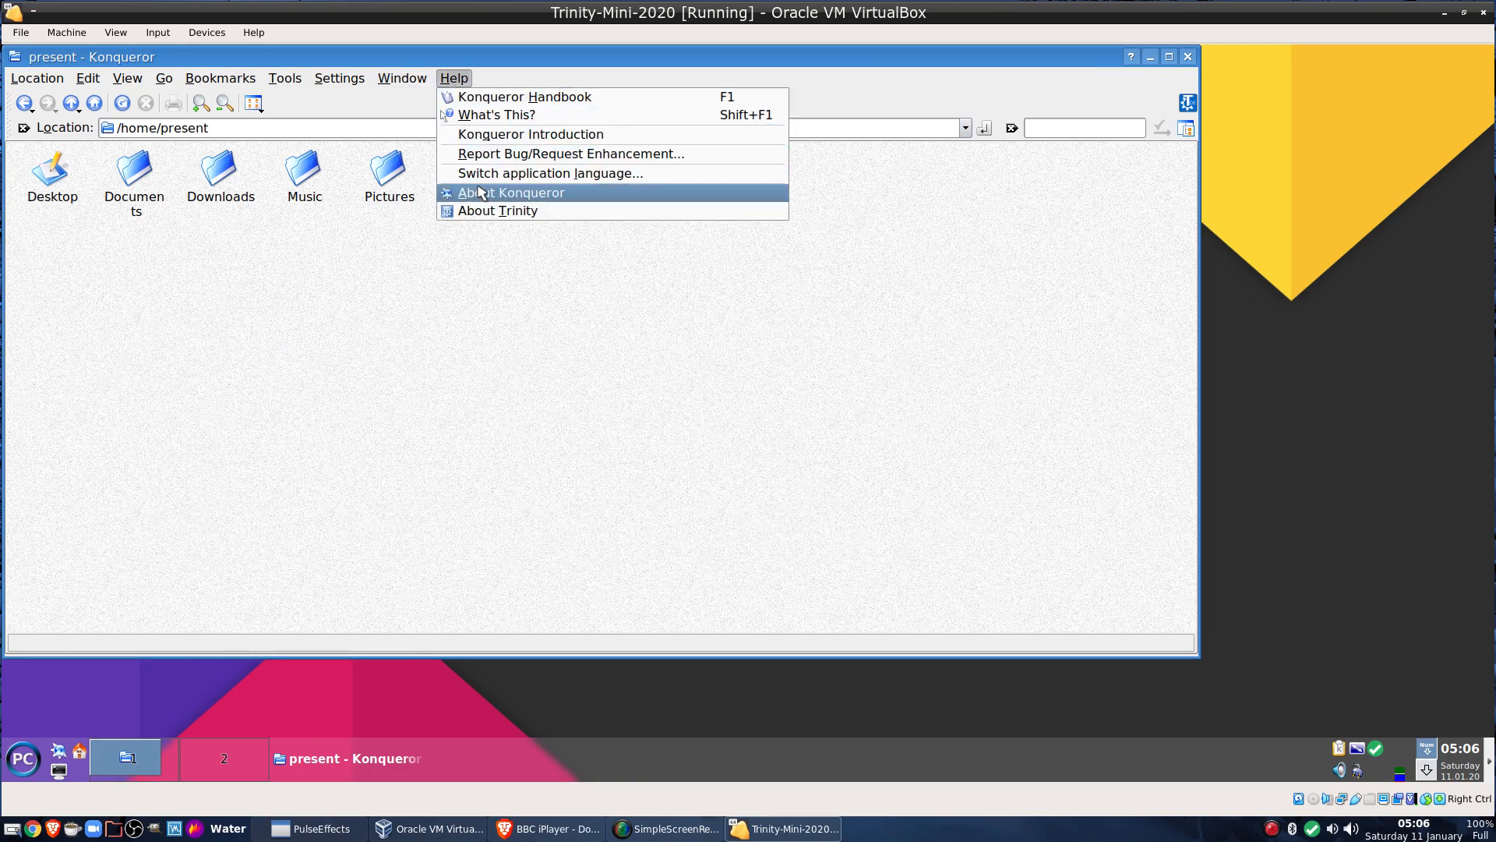
{"action": "left_click", "coordinate": [479, 192]}
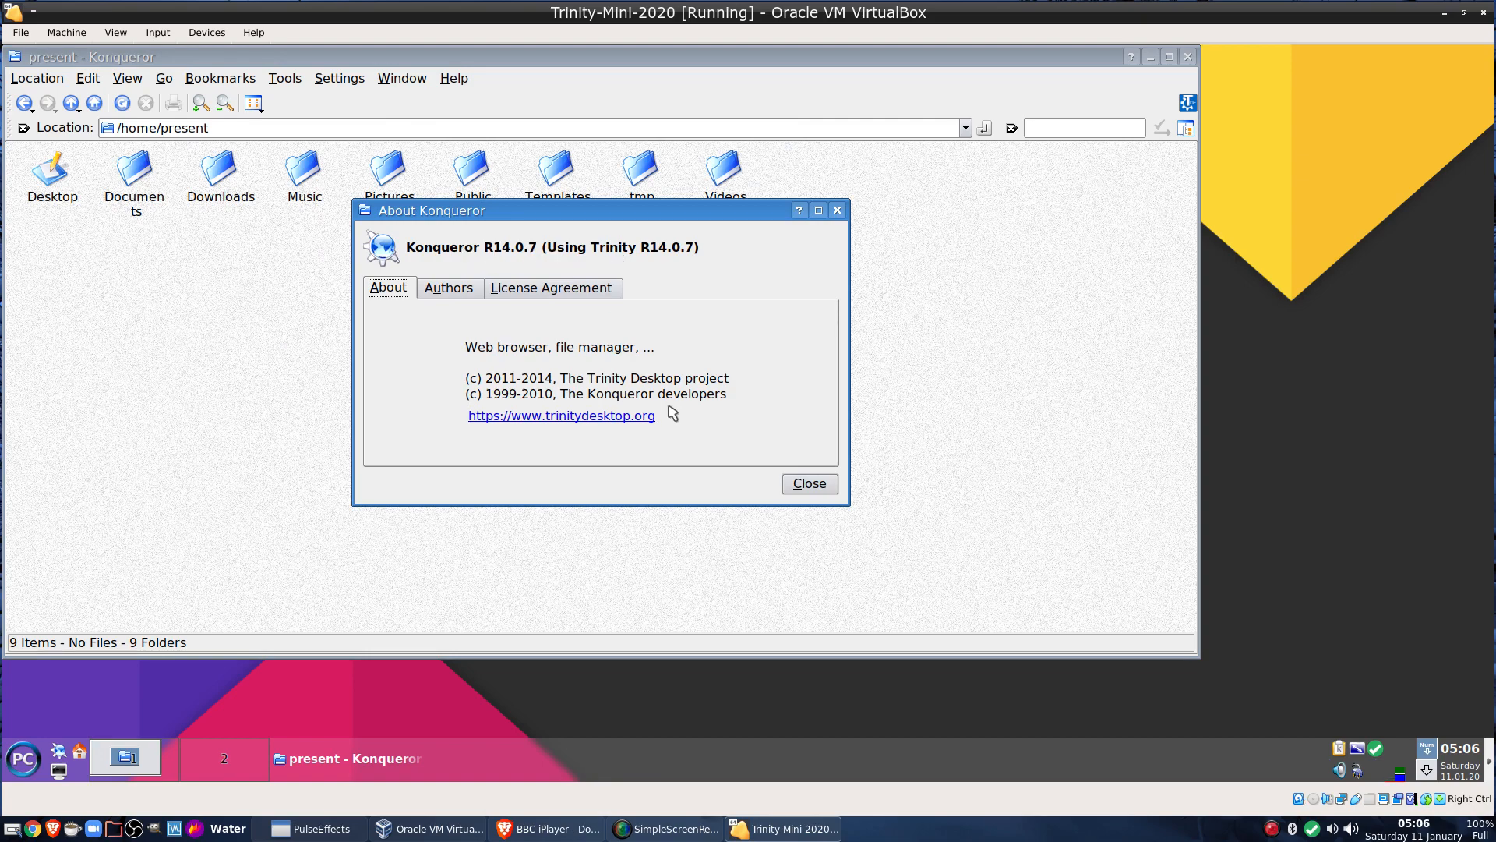
{"action": "left_click", "coordinate": [807, 486]}
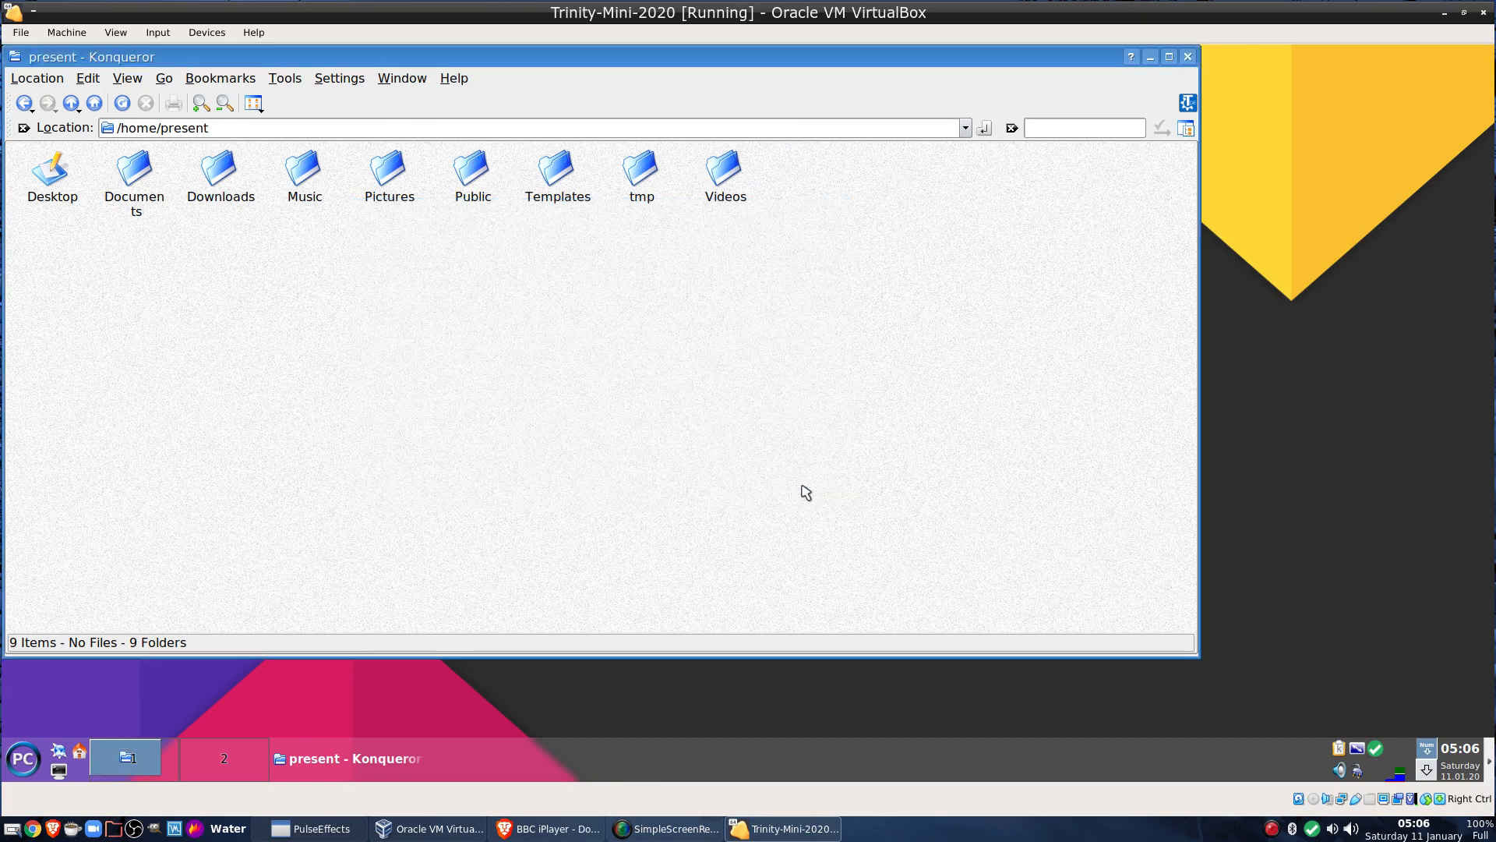
Go up to the root folder / and close Konqueror
{"action": "left_click", "coordinate": [71, 104]}
{"action": "left_click", "coordinate": [71, 103]}
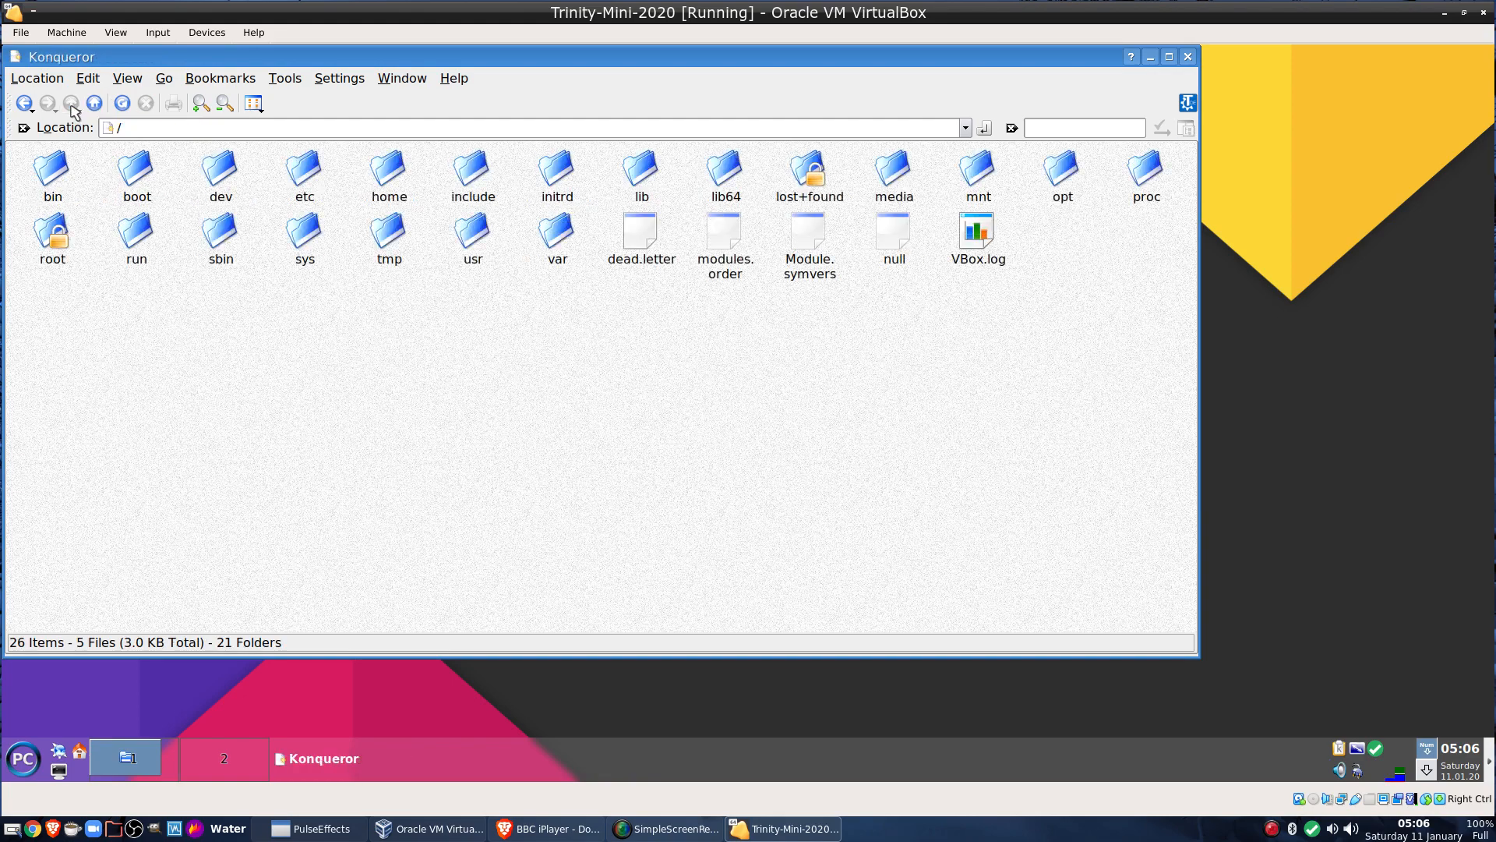
{"action": "left_click", "coordinate": [1184, 59]}
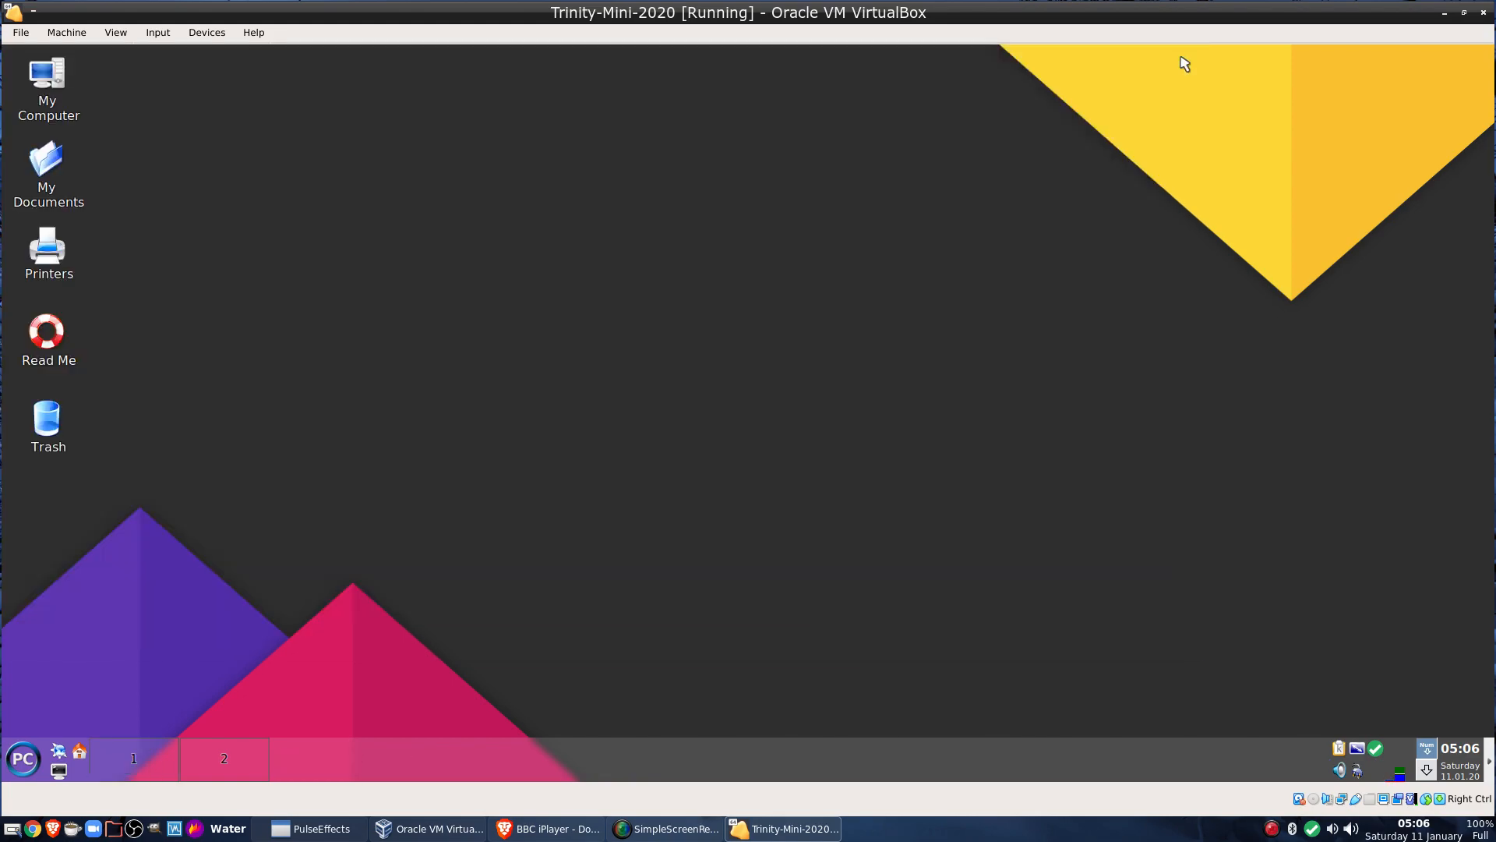
Open the application launcher and browse to System > SuperUser
{"action": "left_click", "coordinate": [23, 759]}
{"action": "mouse_move", "coordinate": [90, 445]}
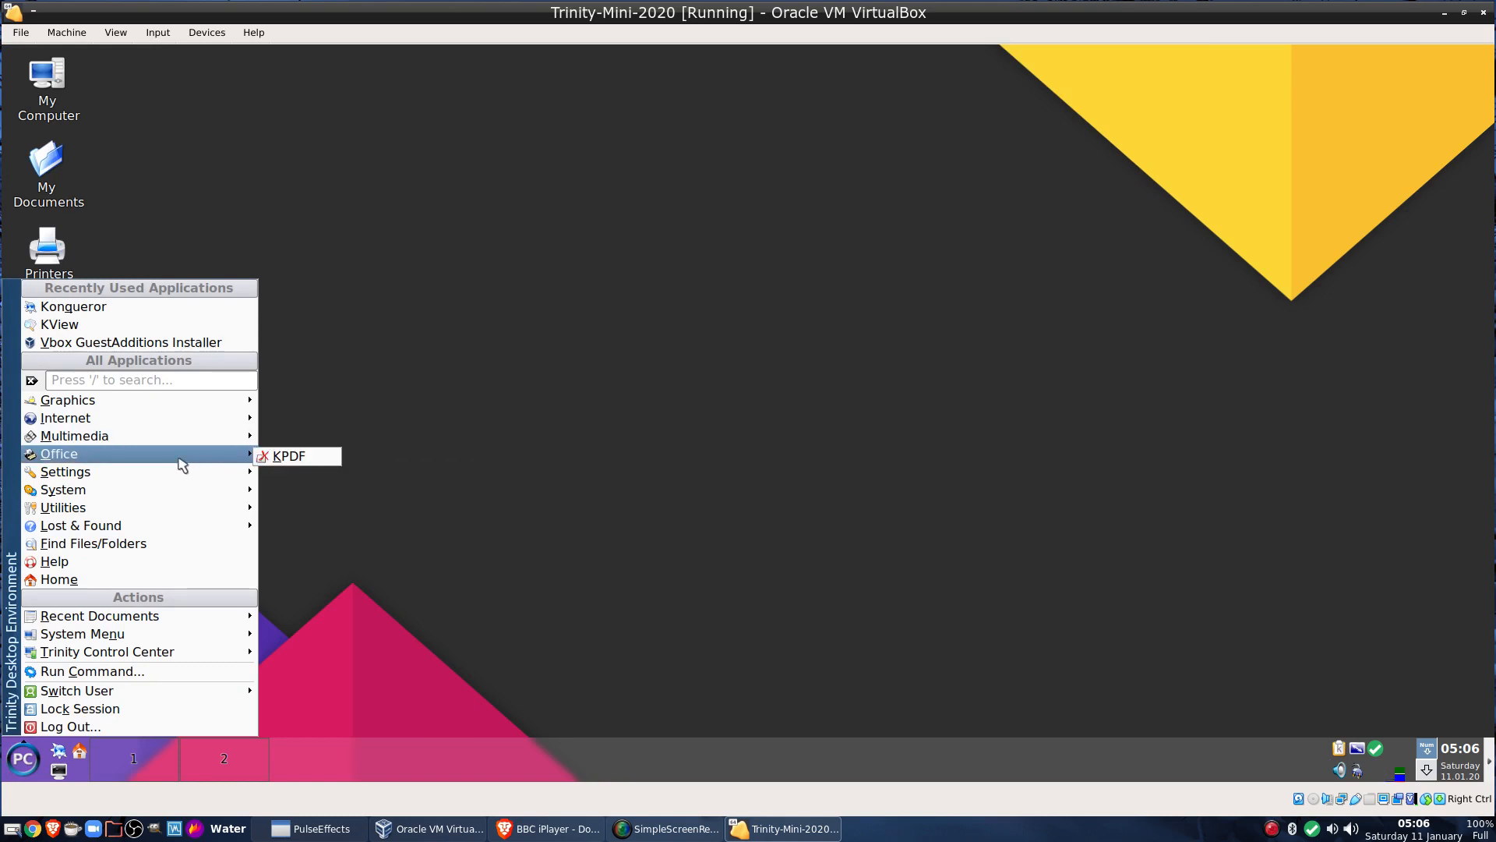
{"action": "mouse_move", "coordinate": [166, 487]}
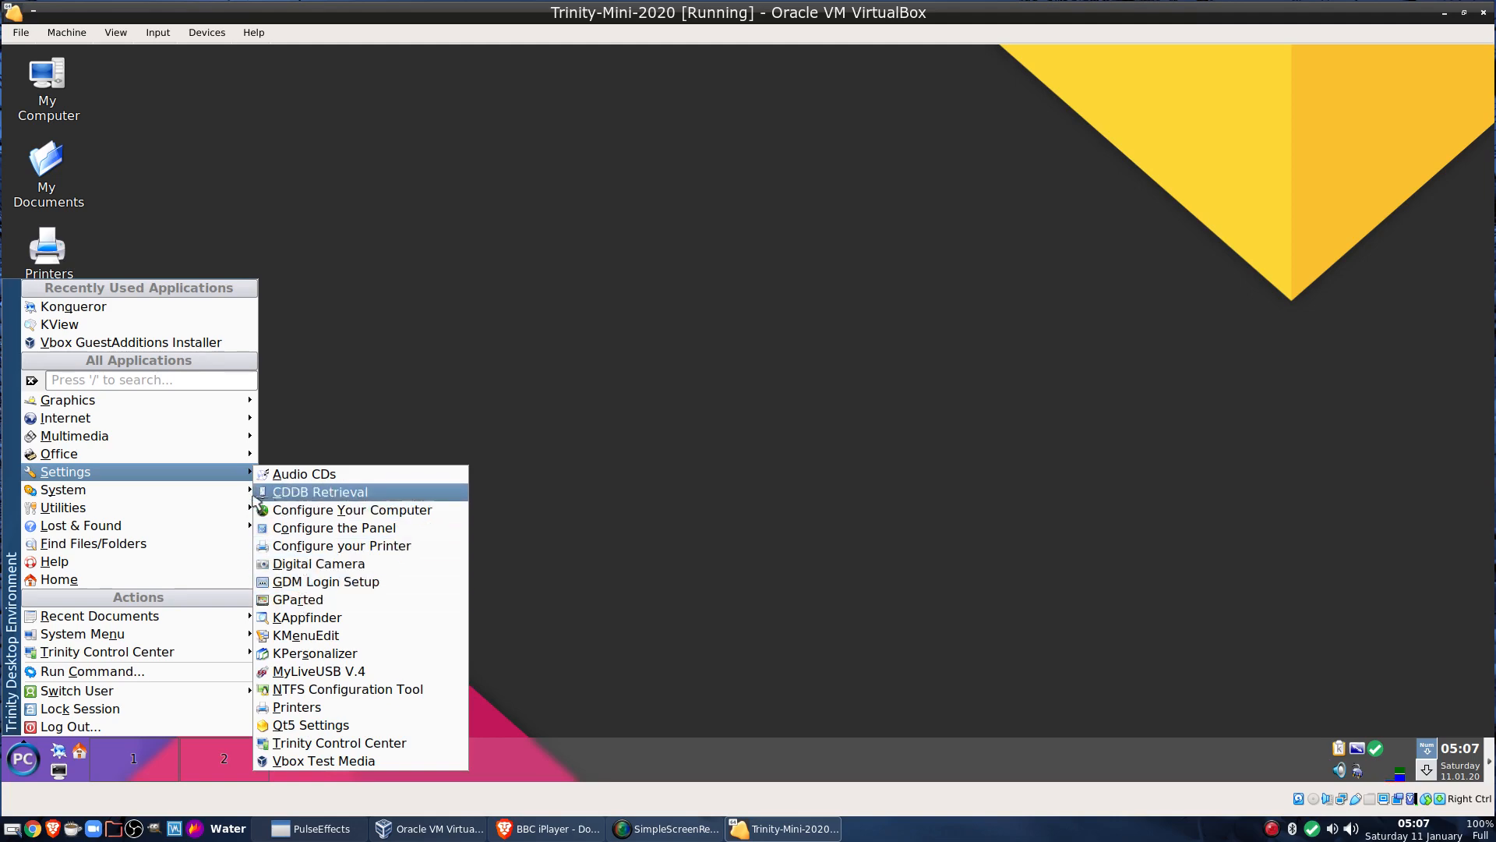
{"action": "mouse_move", "coordinate": [214, 493]}
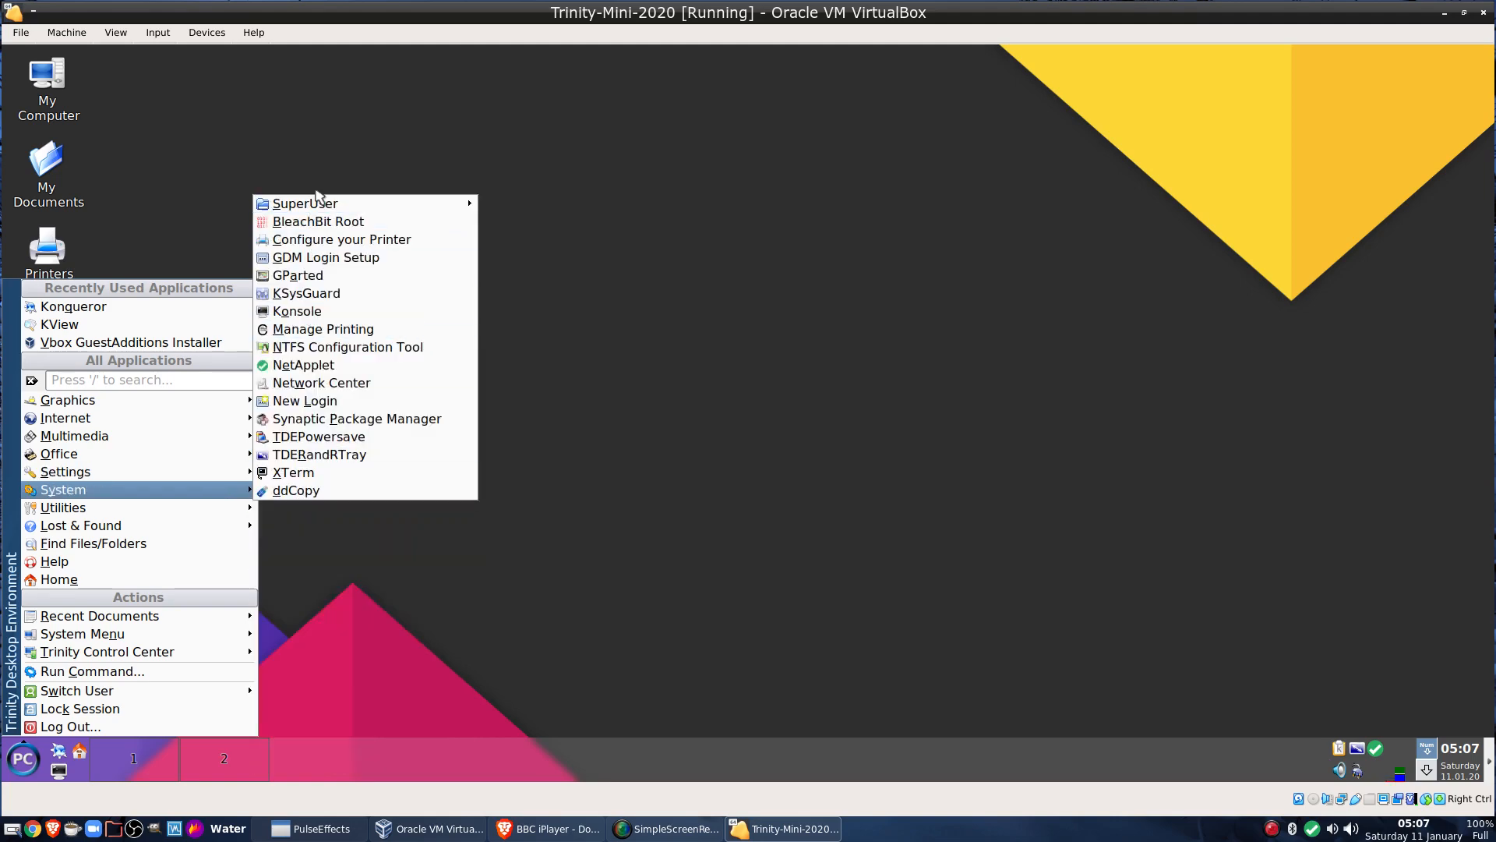
{"action": "mouse_move", "coordinate": [393, 205]}
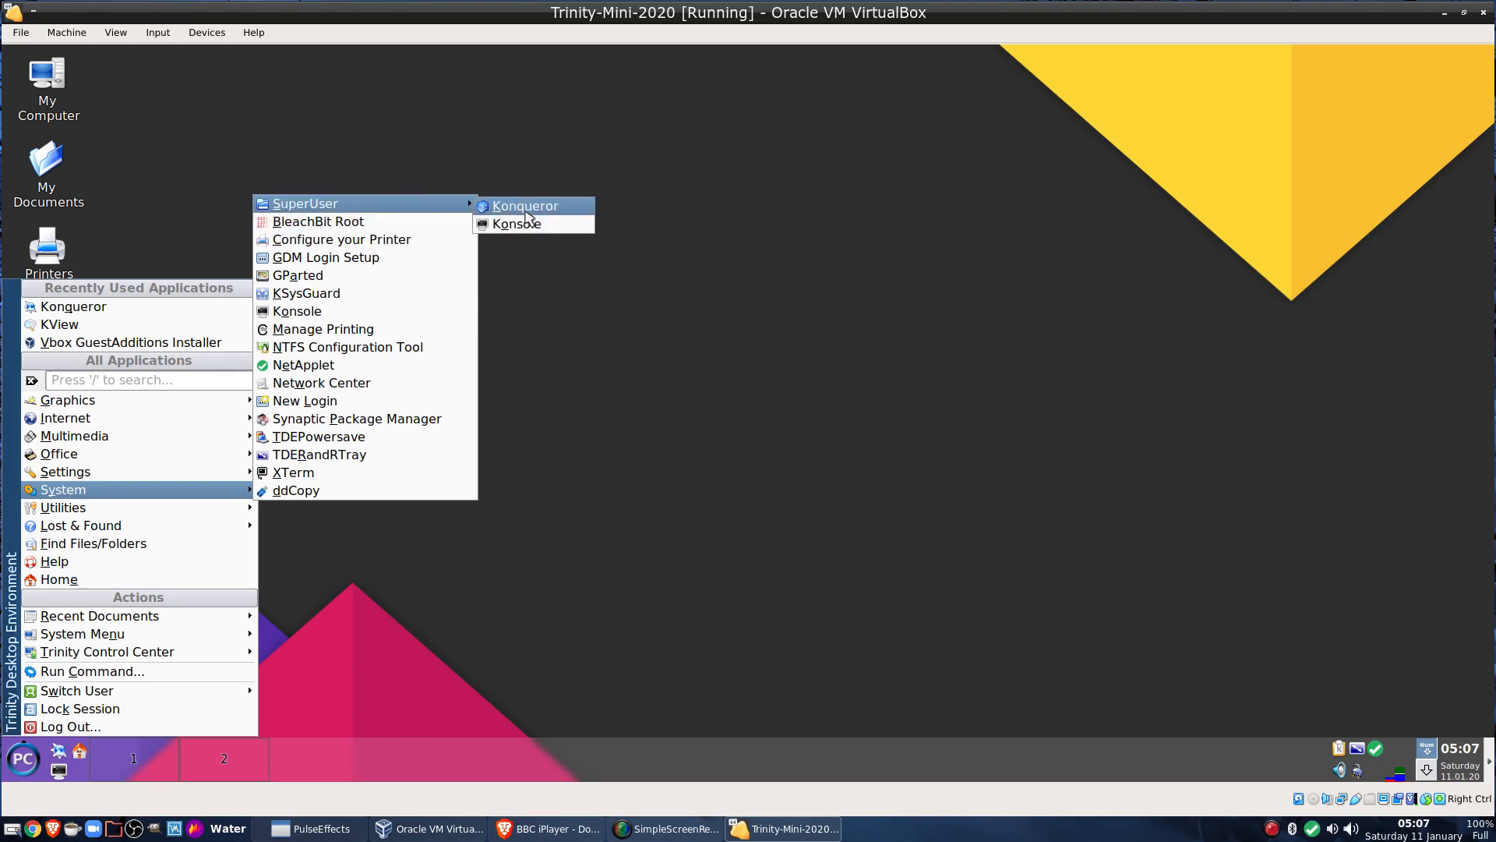
Open a root Konsole, try running htop, and attempt apt-get install htop
{"action": "left_click", "coordinate": [531, 228]}
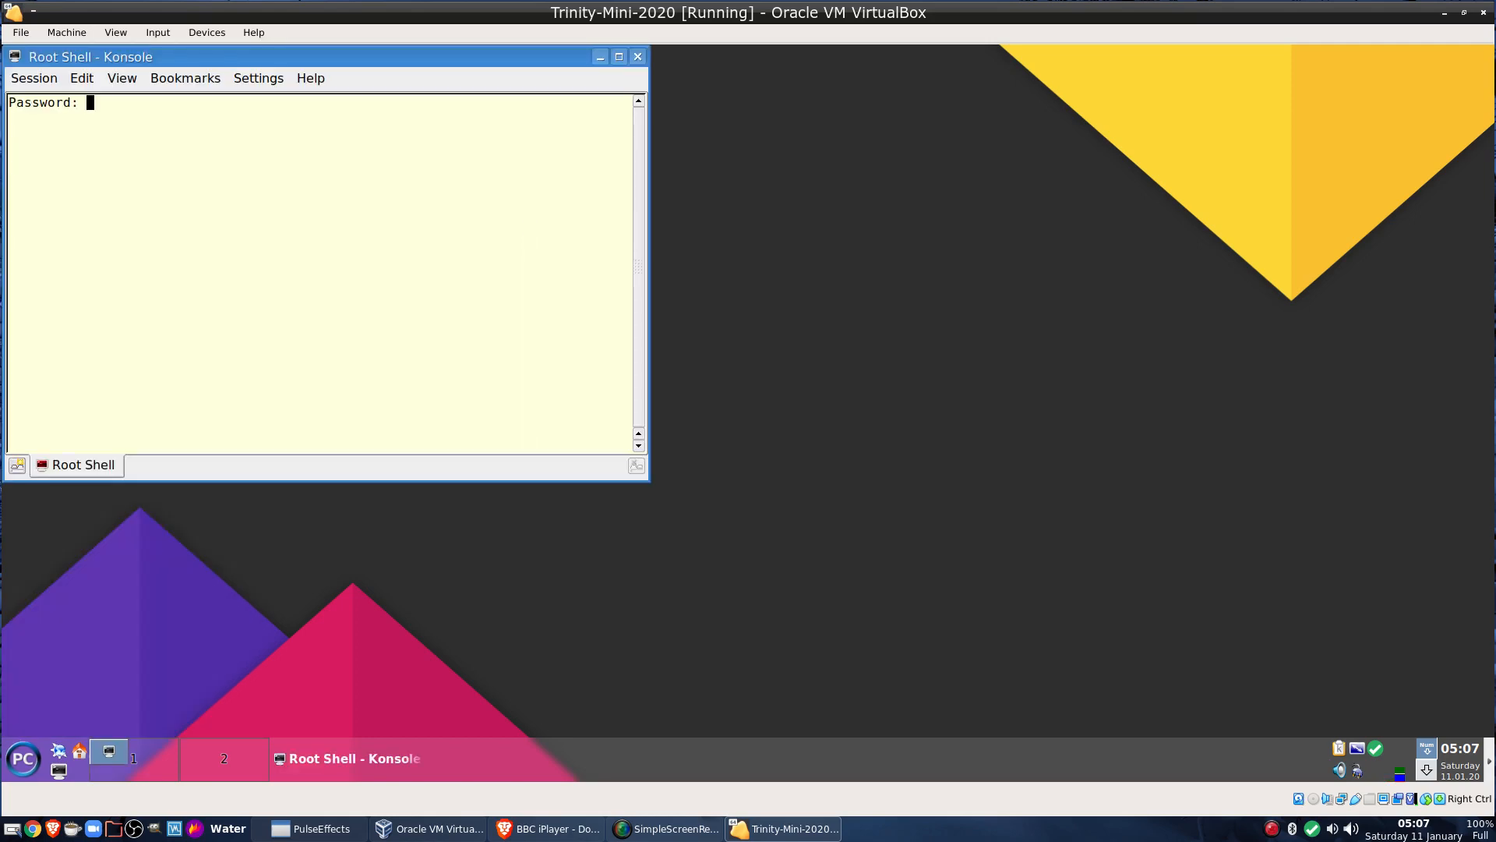
{"action": "key", "text": "Return"}
{"action": "type", "text": "h"}
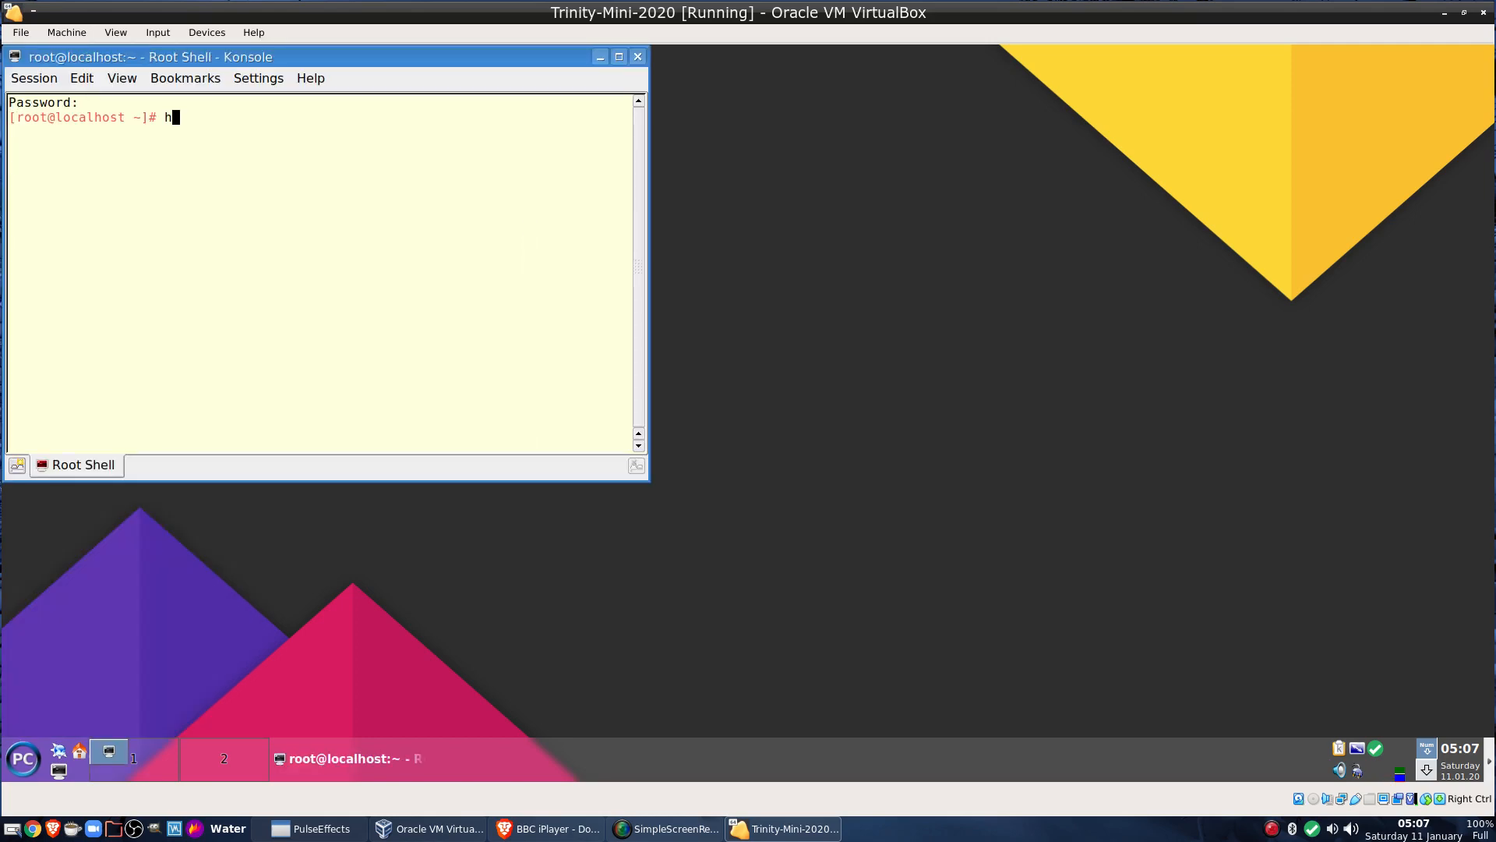
{"action": "type", "text": "top"}
{"action": "key", "text": "Return"}
{"action": "type", "text": "apt"}
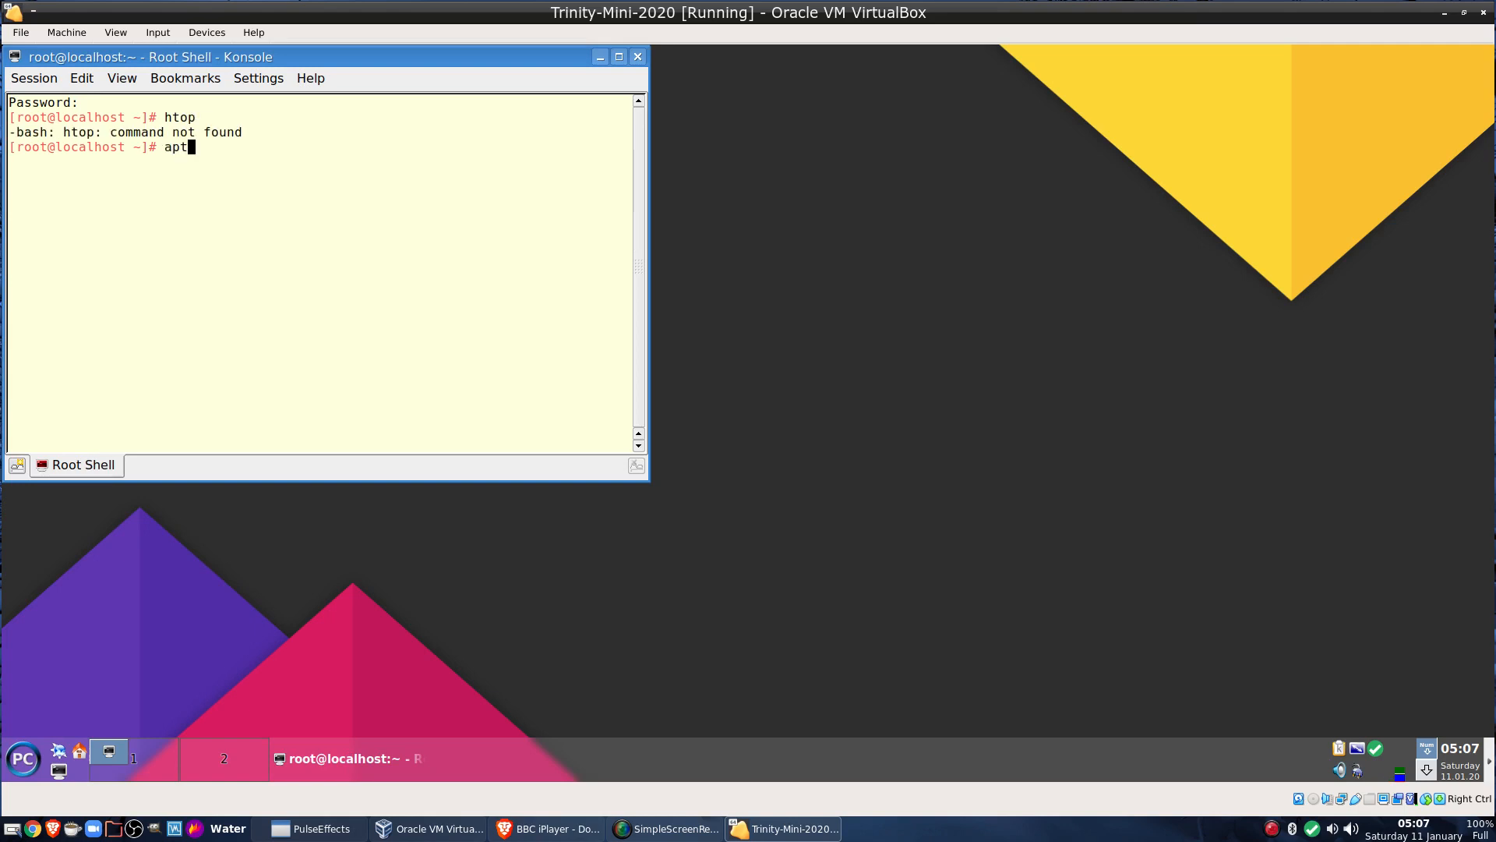
{"action": "type", "text": "-get install htop"}
{"action": "key", "text": "Return"}
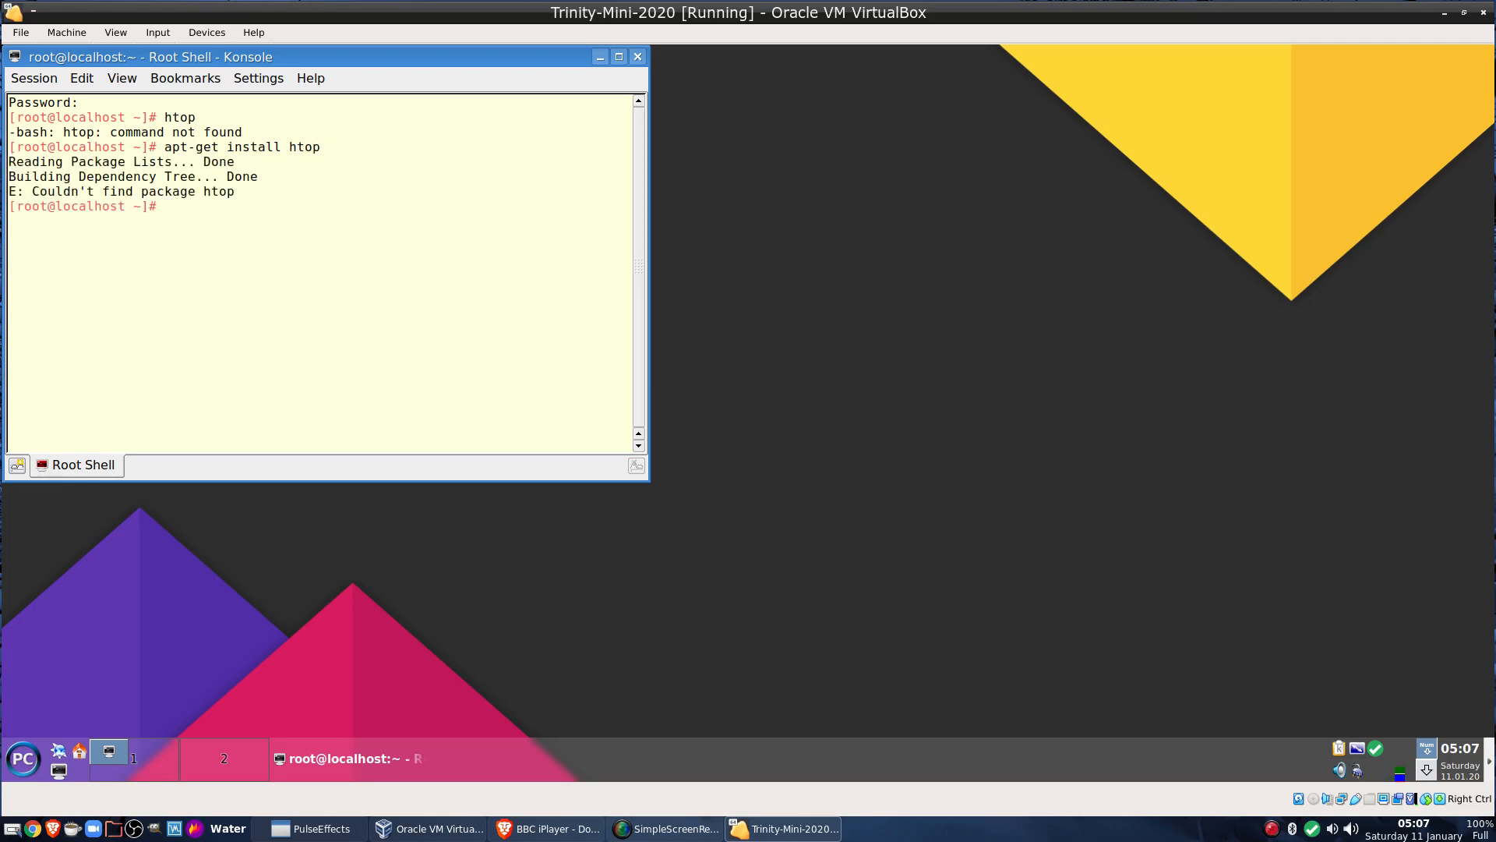
Refresh the package lists with apt-get update
{"action": "key", "text": "Up"}
{"action": "key", "text": "BackSpace"}
{"action": "key", "text": "BackSpace"}
{"action": "key", "text": "BackSpace"}
{"action": "key", "text": "BackSpace"}
{"action": "key", "text": "BackSpace"}
{"action": "key", "text": "BackSpace"}
{"action": "key", "text": "BackSpace"}
{"action": "key", "text": "BackSpace"}
{"action": "key", "text": "BackSpace"}
{"action": "key", "text": "BackSpace"}
{"action": "key", "text": "BackSpace"}
{"action": "key", "text": "BackSpace"}
{"action": "type", "text": "update"}
{"action": "key", "text": "BackSpace"}
{"action": "key", "text": "BackSpace"}
{"action": "type", "text": "te"}
{"action": "key", "text": "Return"}
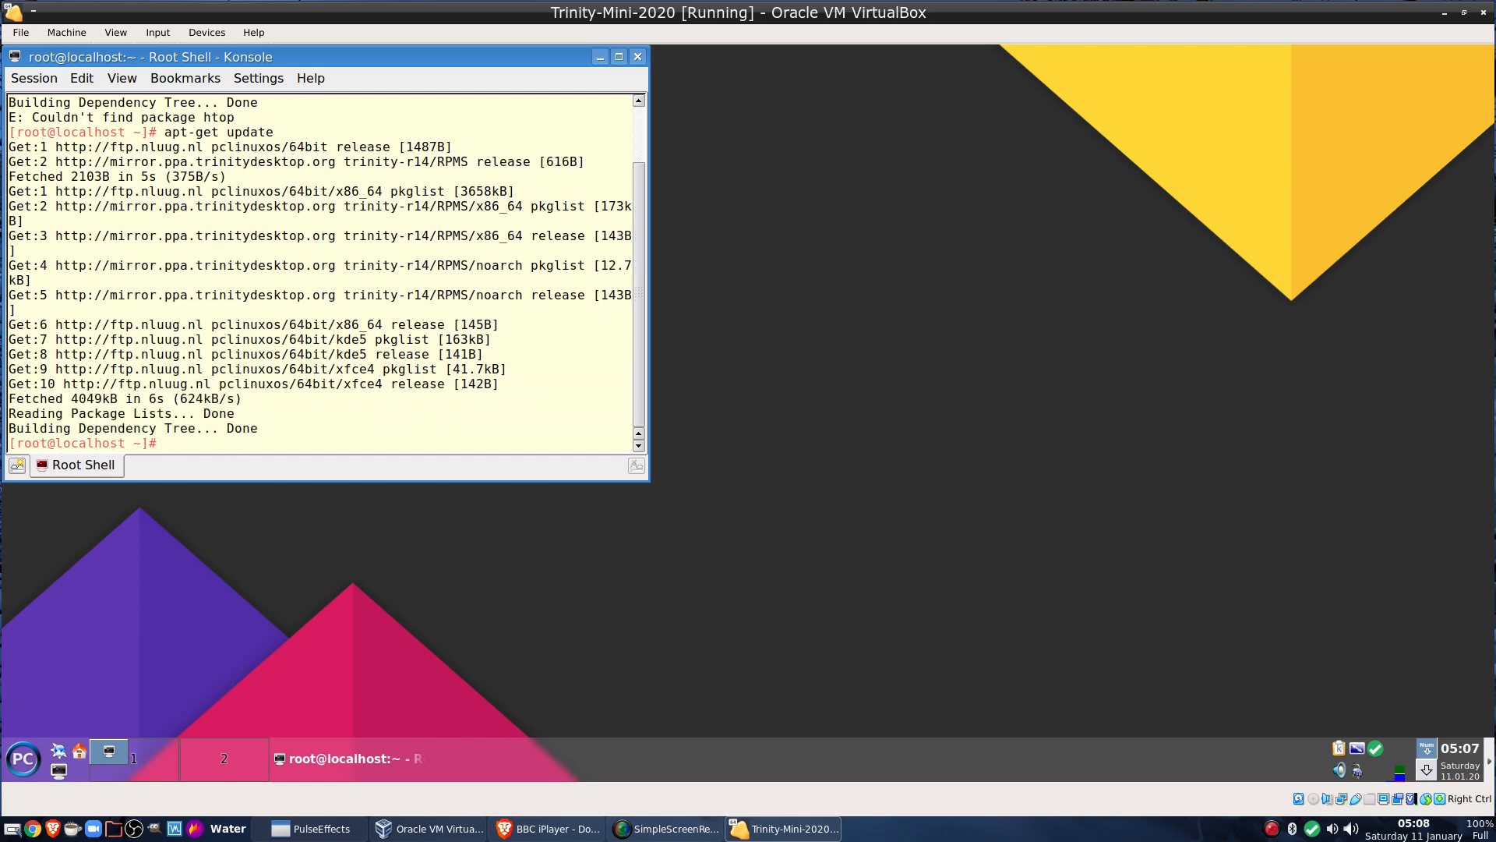
Rerun apt-get install htop to install htop 2.2.0, then exit the root shell
{"action": "key", "text": "Up"}
{"action": "key", "text": "Up"}
{"action": "key", "text": "Return"}
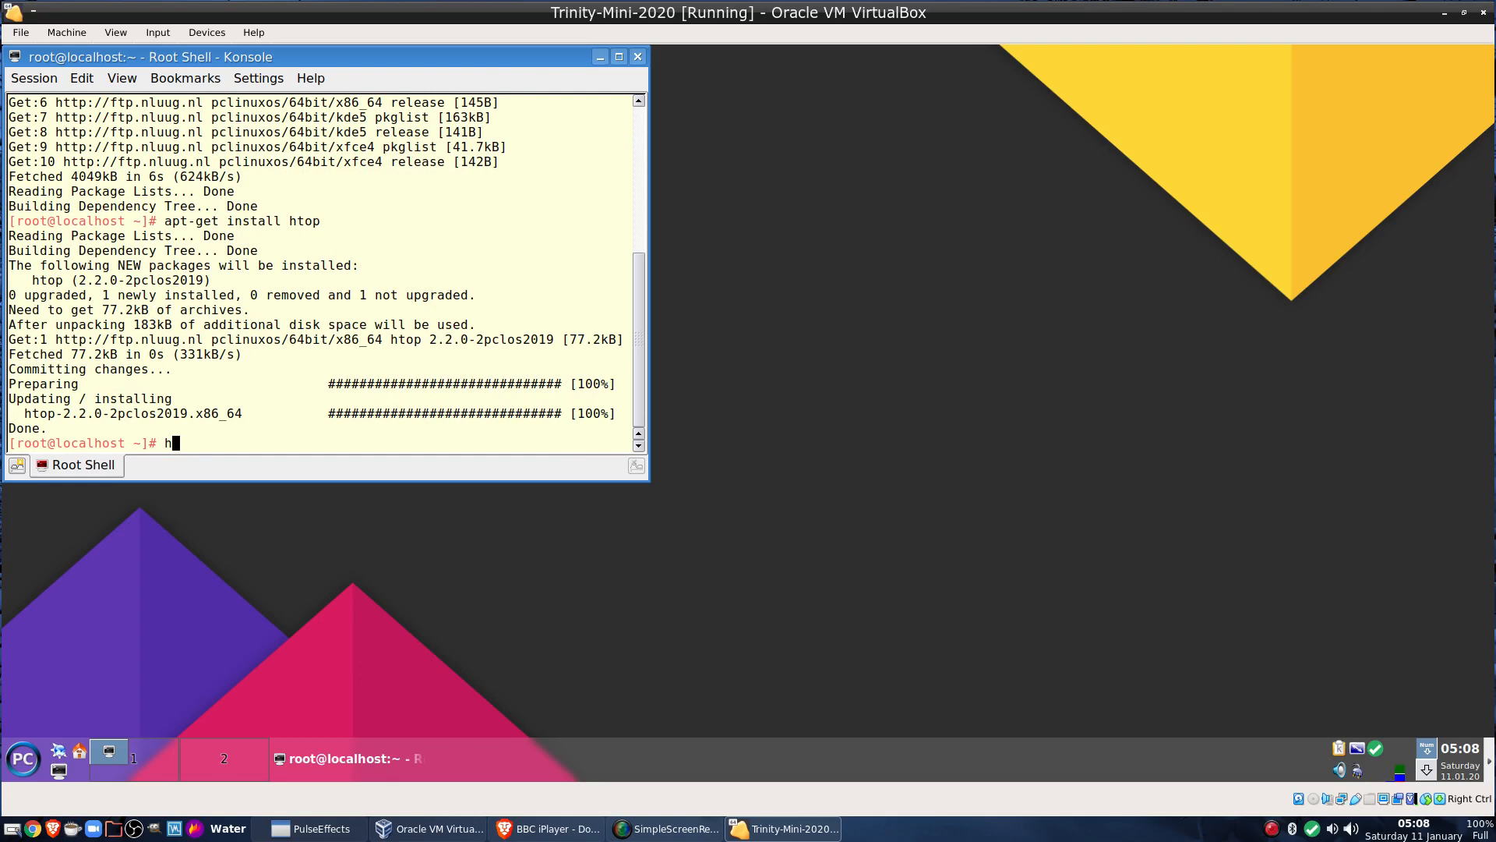
{"action": "type", "text": "exit"}
{"action": "key", "text": "Return"}
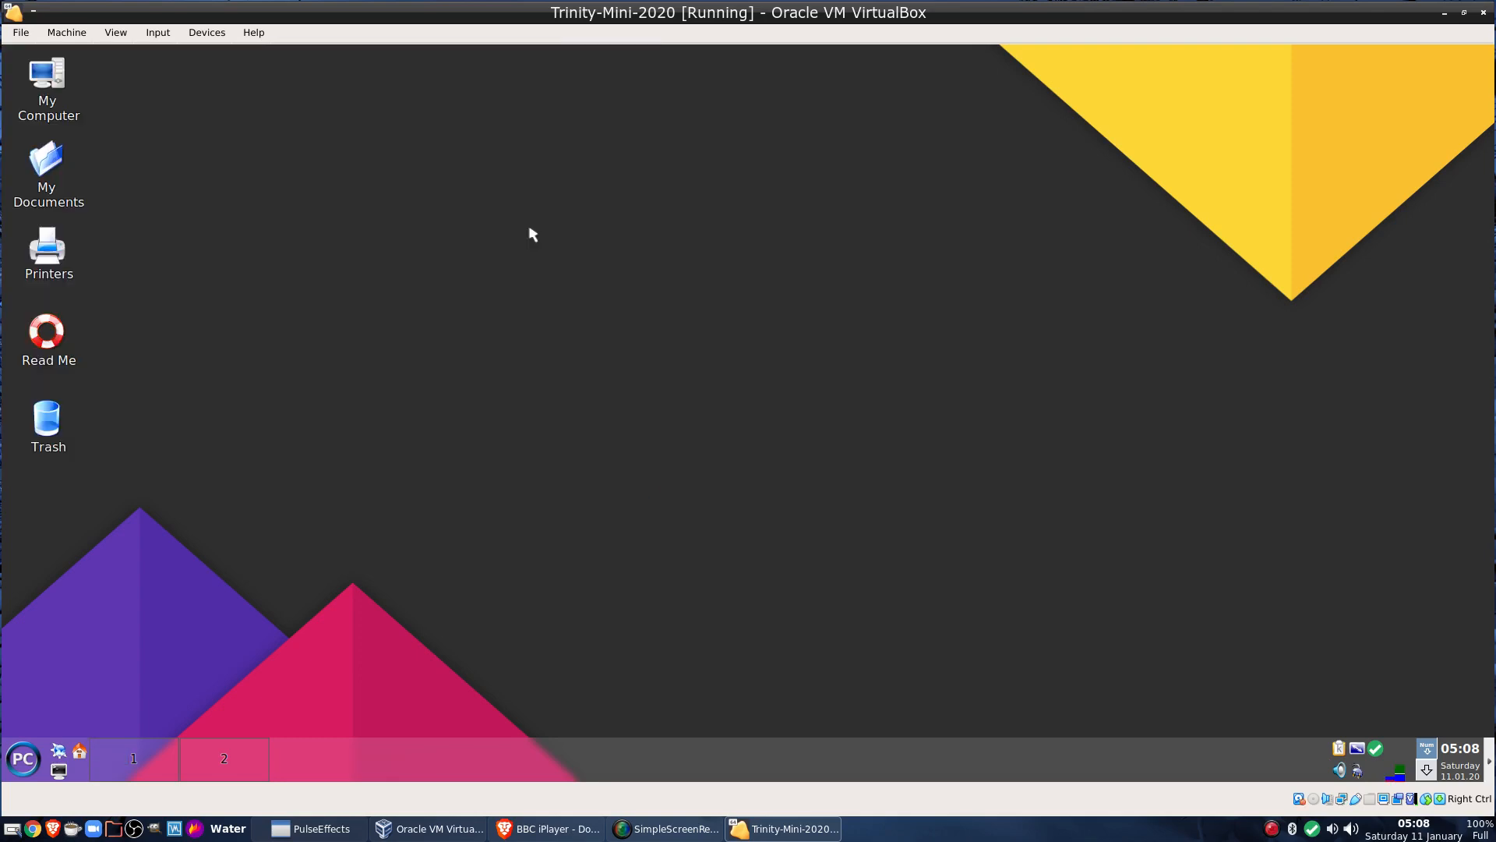
{"action": "left_click", "coordinate": [58, 770]}
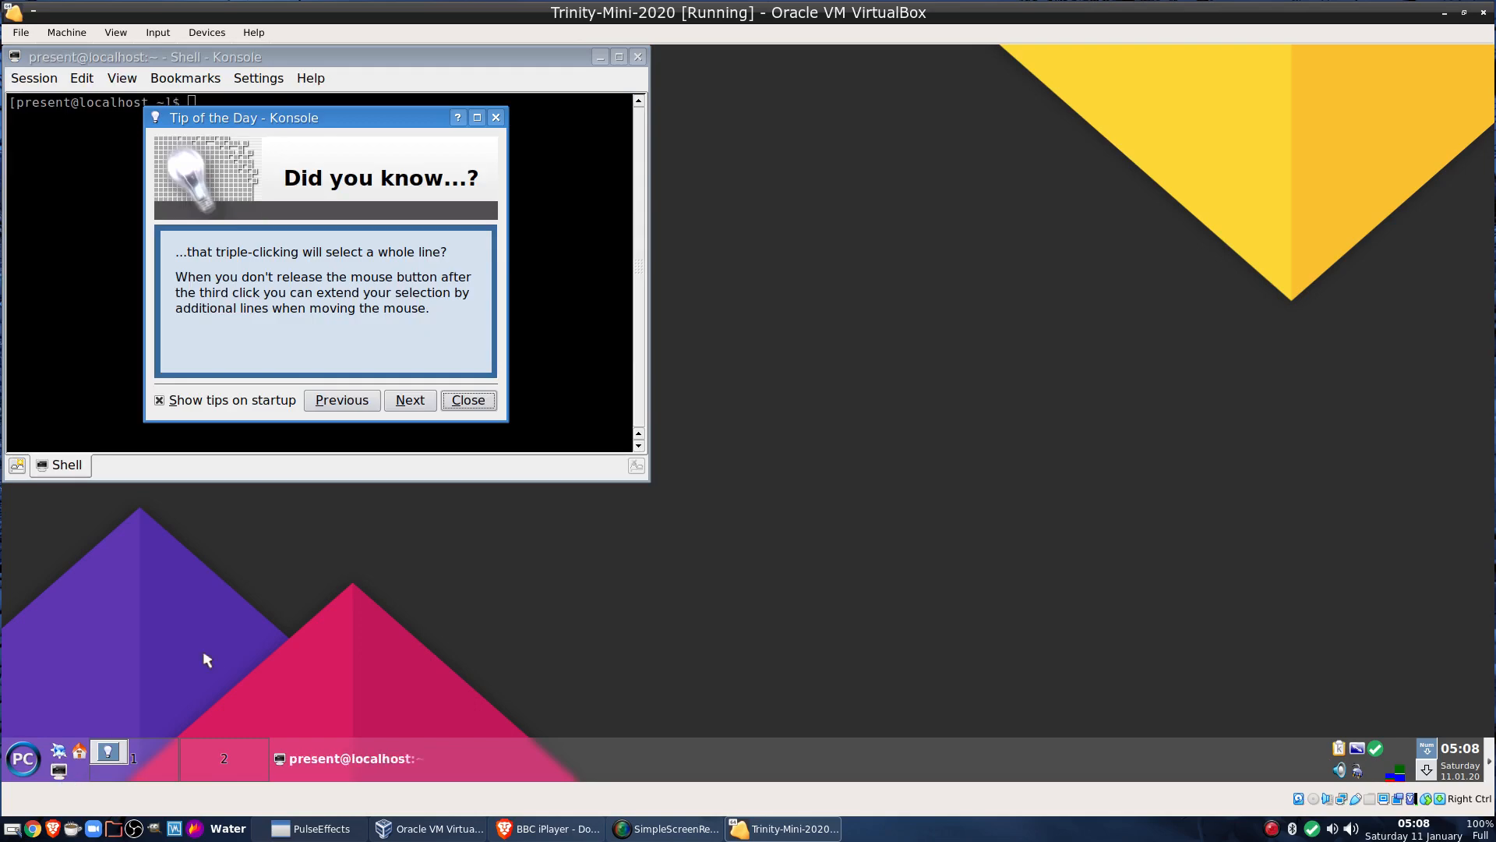
{"action": "left_click", "coordinate": [470, 400]}
{"action": "type", "text": "htop"}
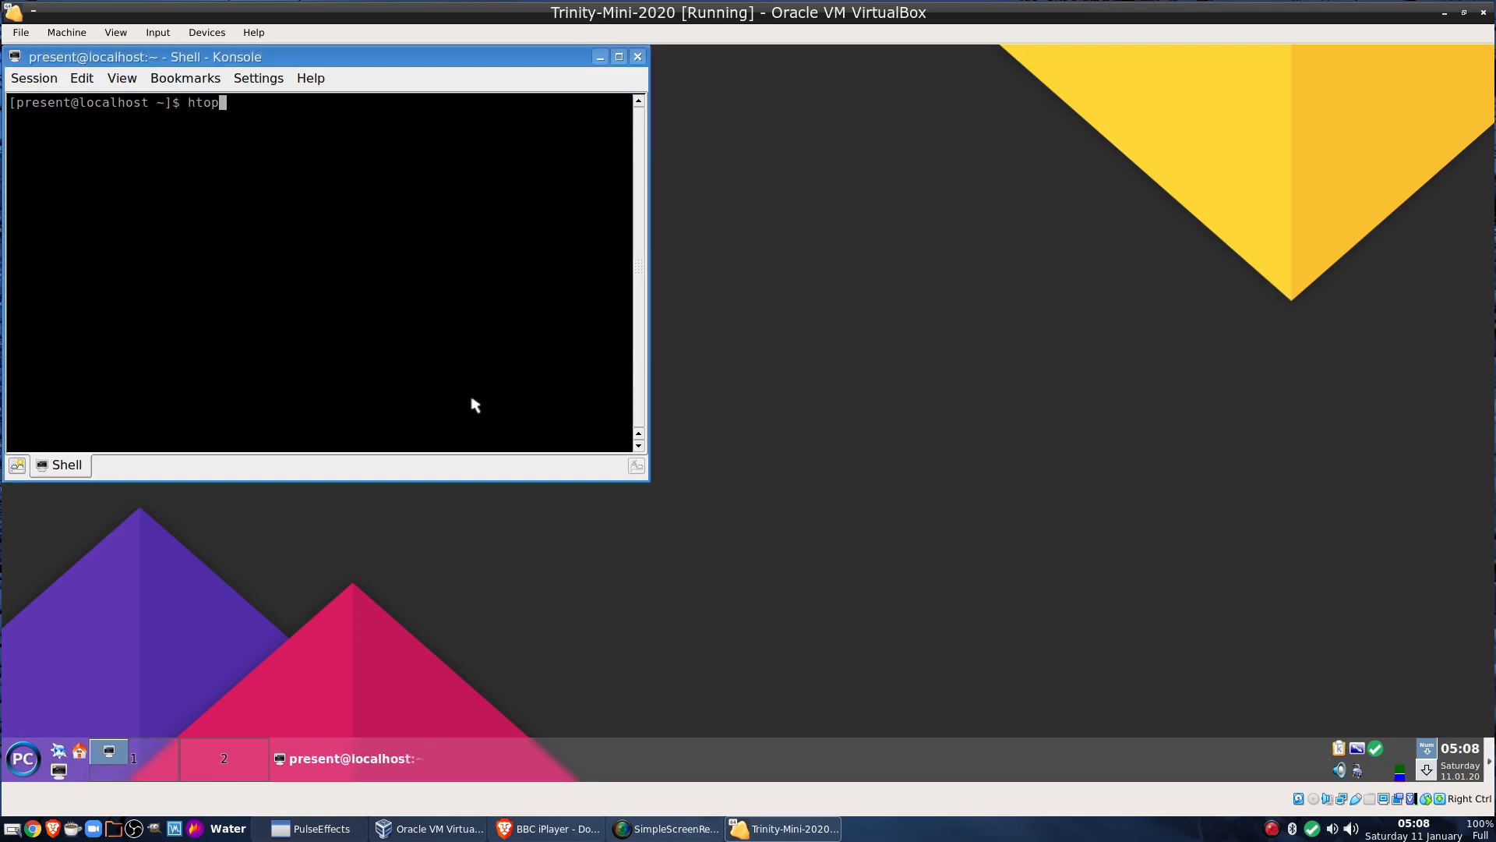
{"action": "key", "text": "Return"}
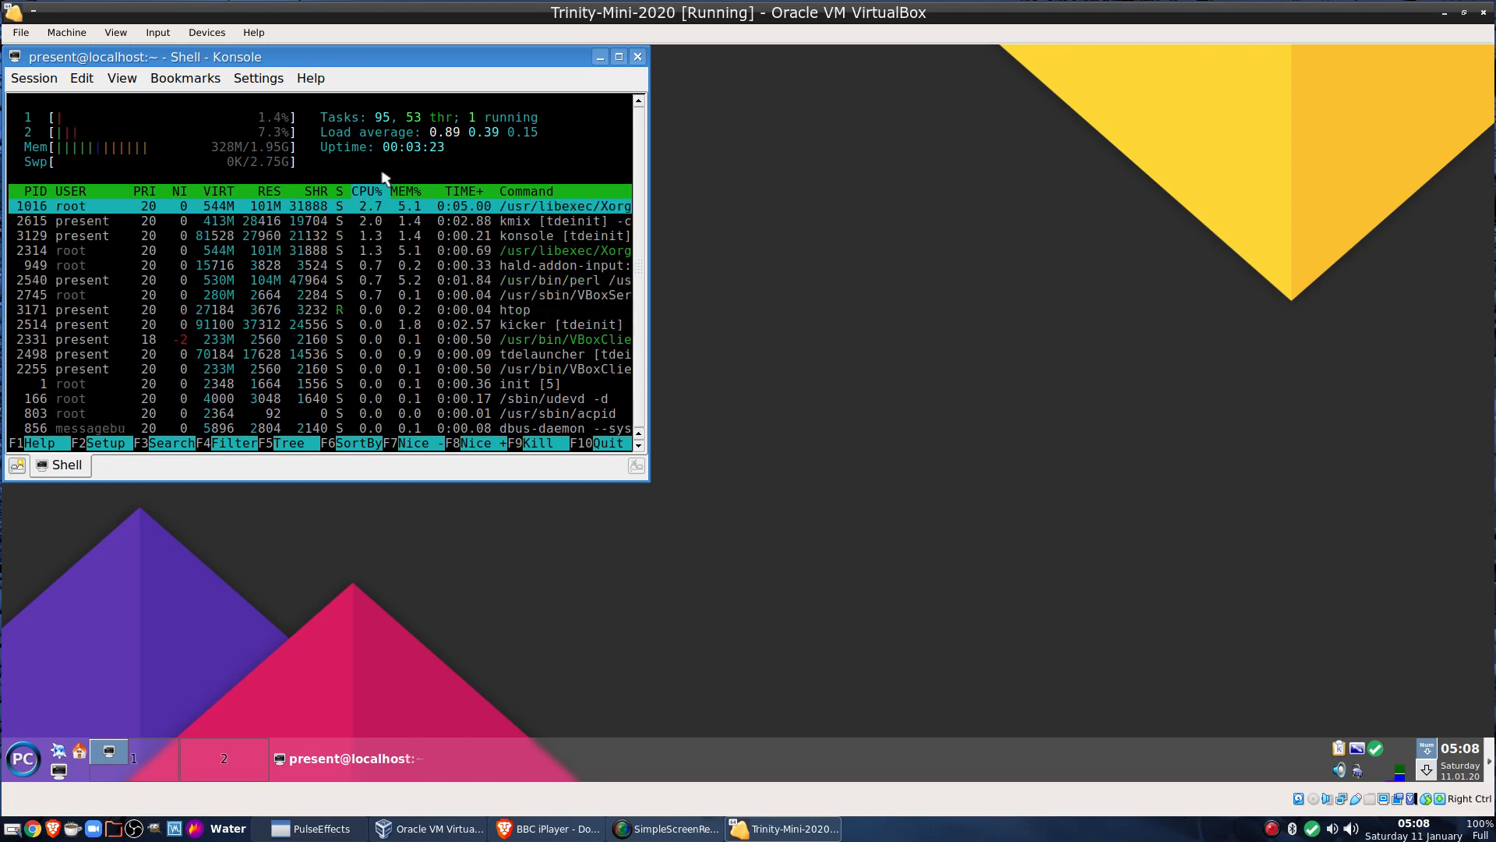
{"action": "left_click", "coordinate": [637, 59]}
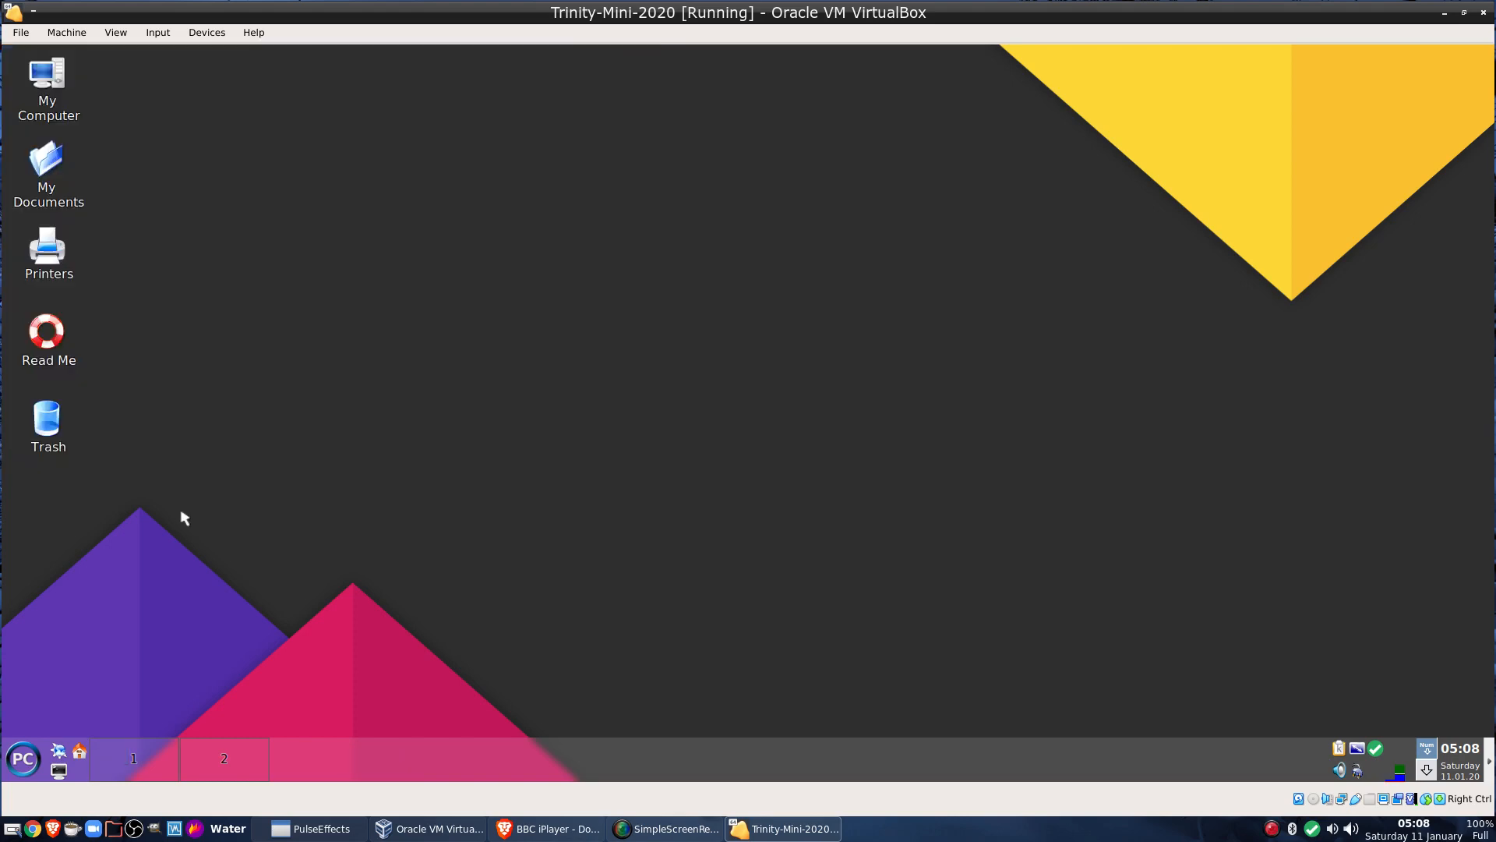
Launch Qt5 Settings from the Settings submenu of the guest's PC menu
{"action": "left_click", "coordinate": [24, 758]}
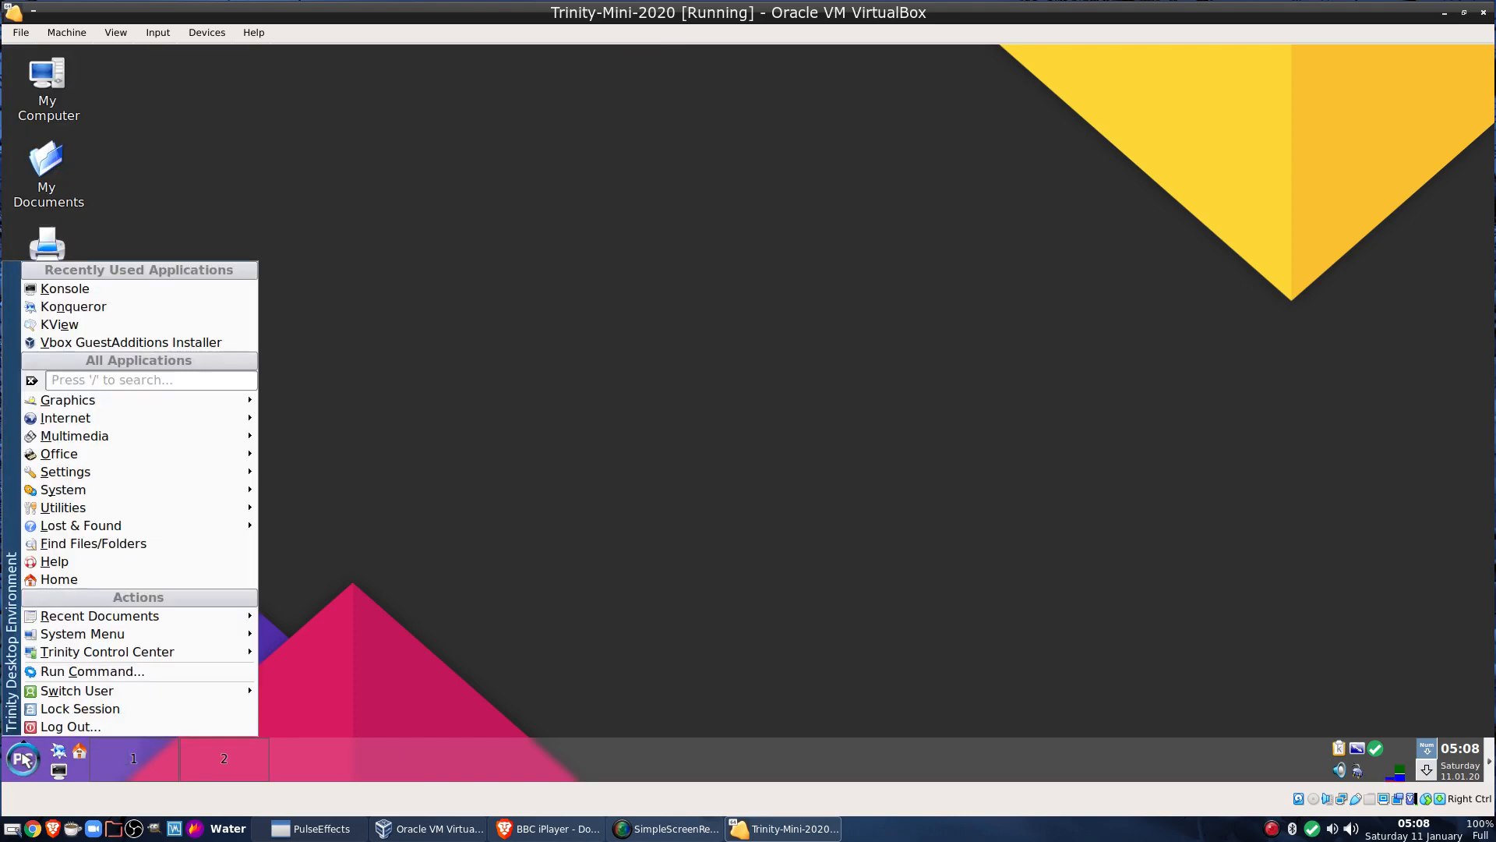
{"action": "mouse_move", "coordinate": [100, 511]}
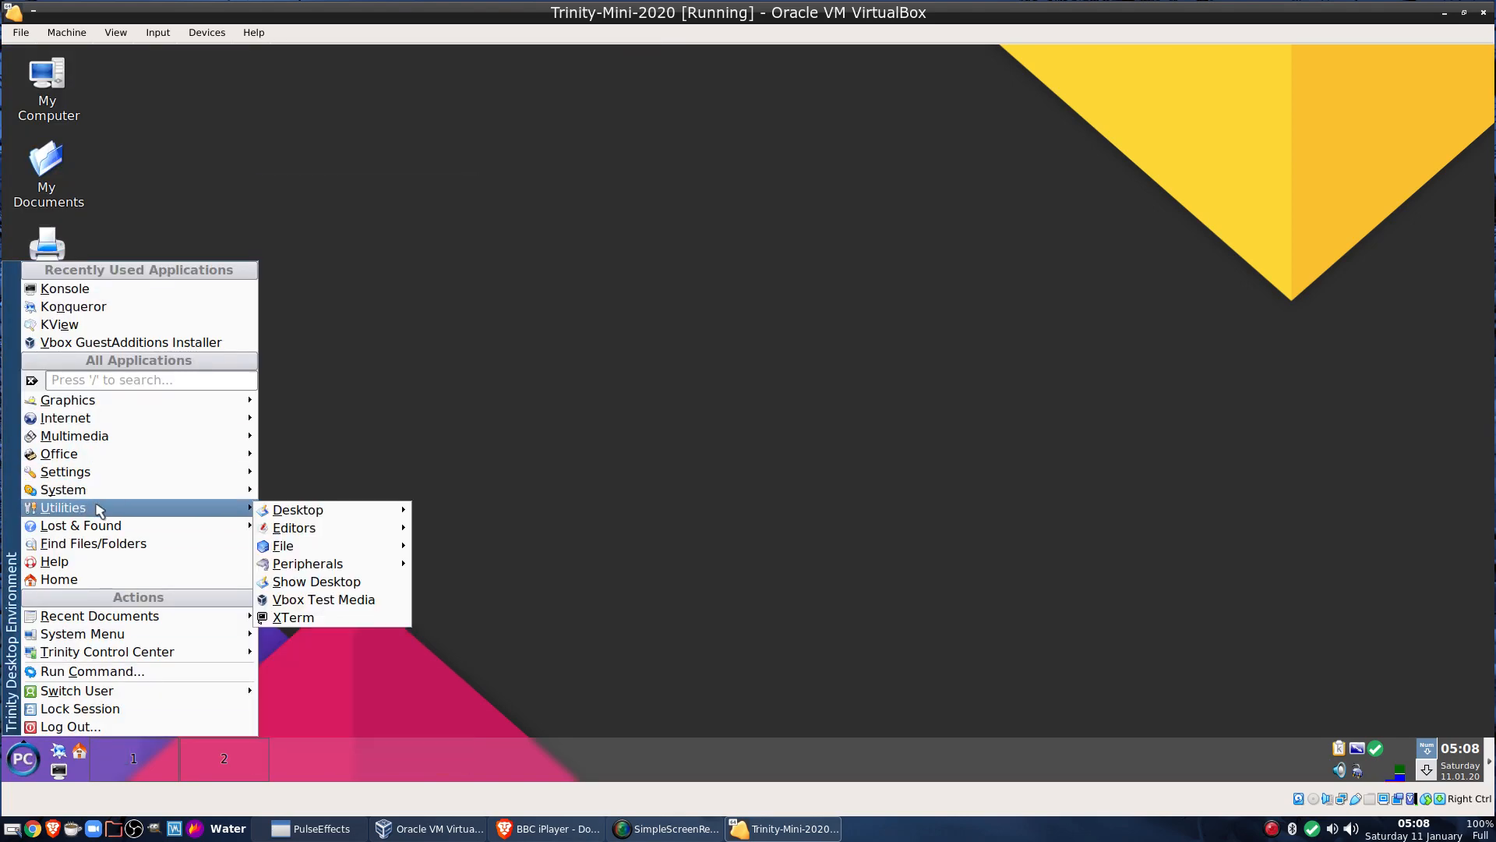
{"action": "mouse_move", "coordinate": [212, 529]}
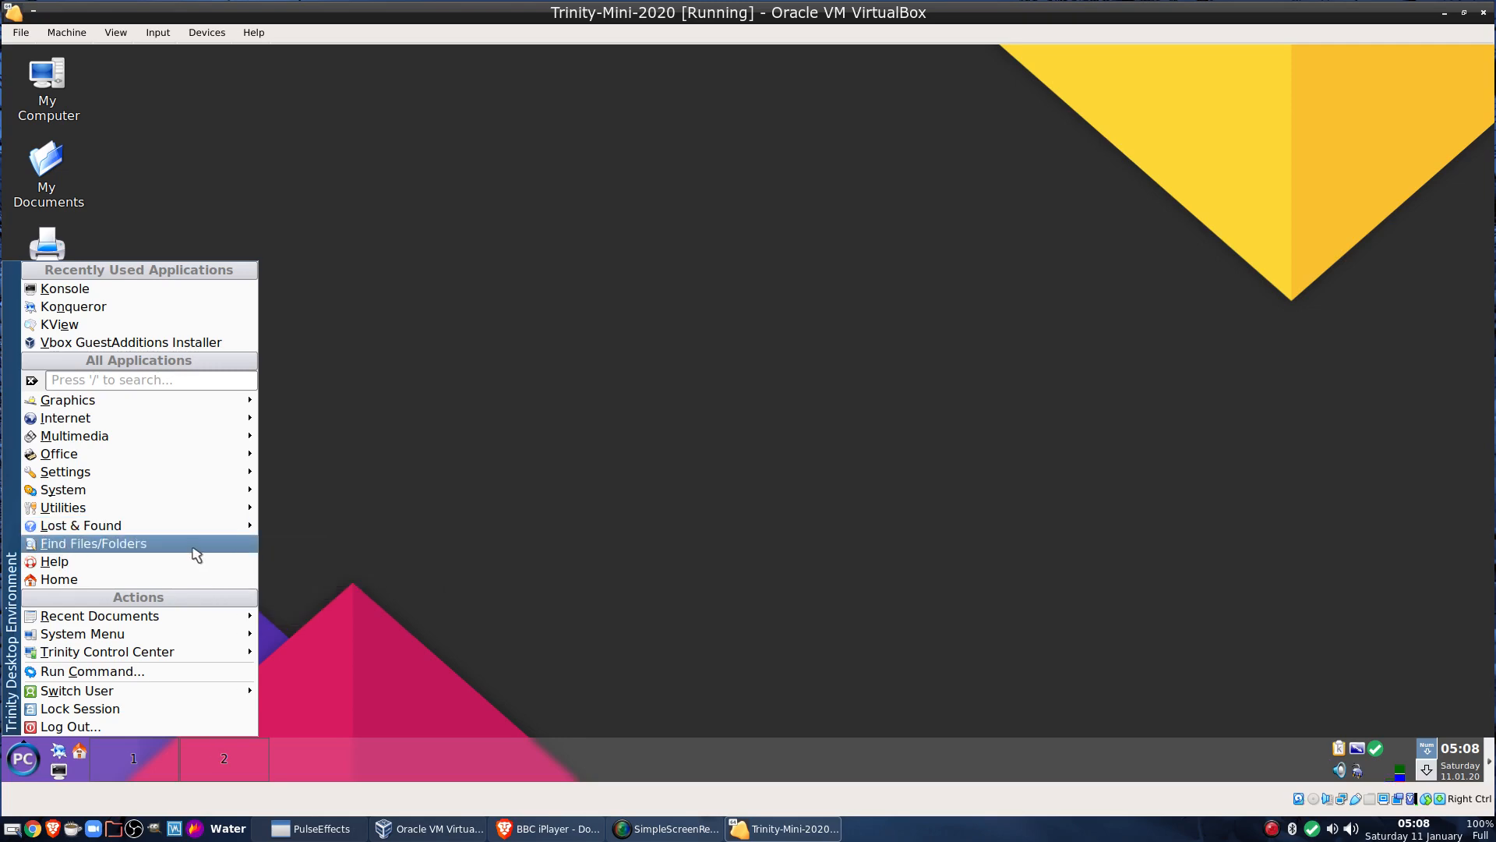
{"action": "mouse_move", "coordinate": [175, 495]}
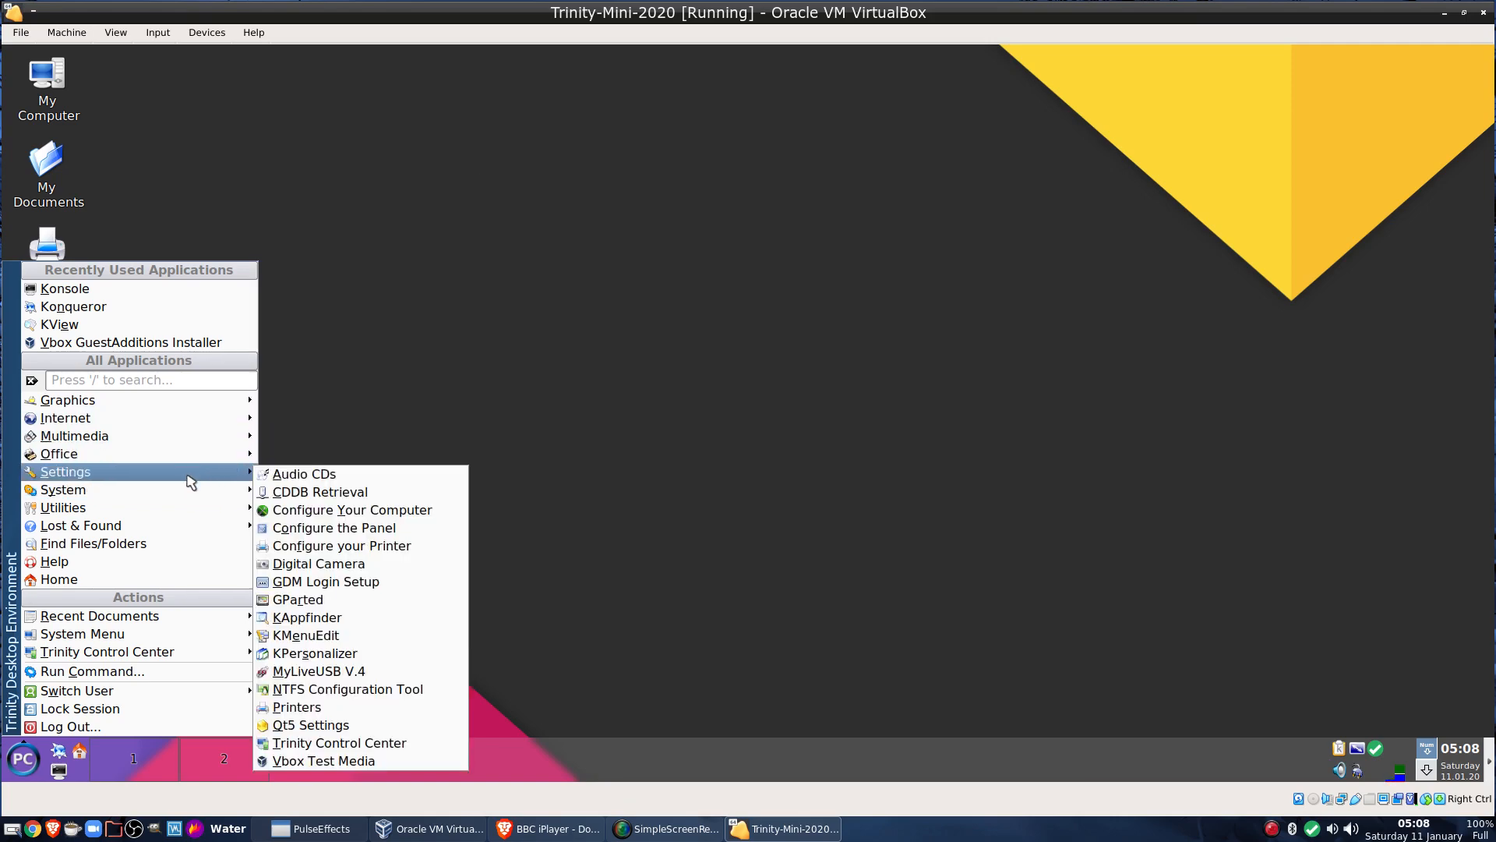
{"action": "left_click", "coordinate": [333, 727]}
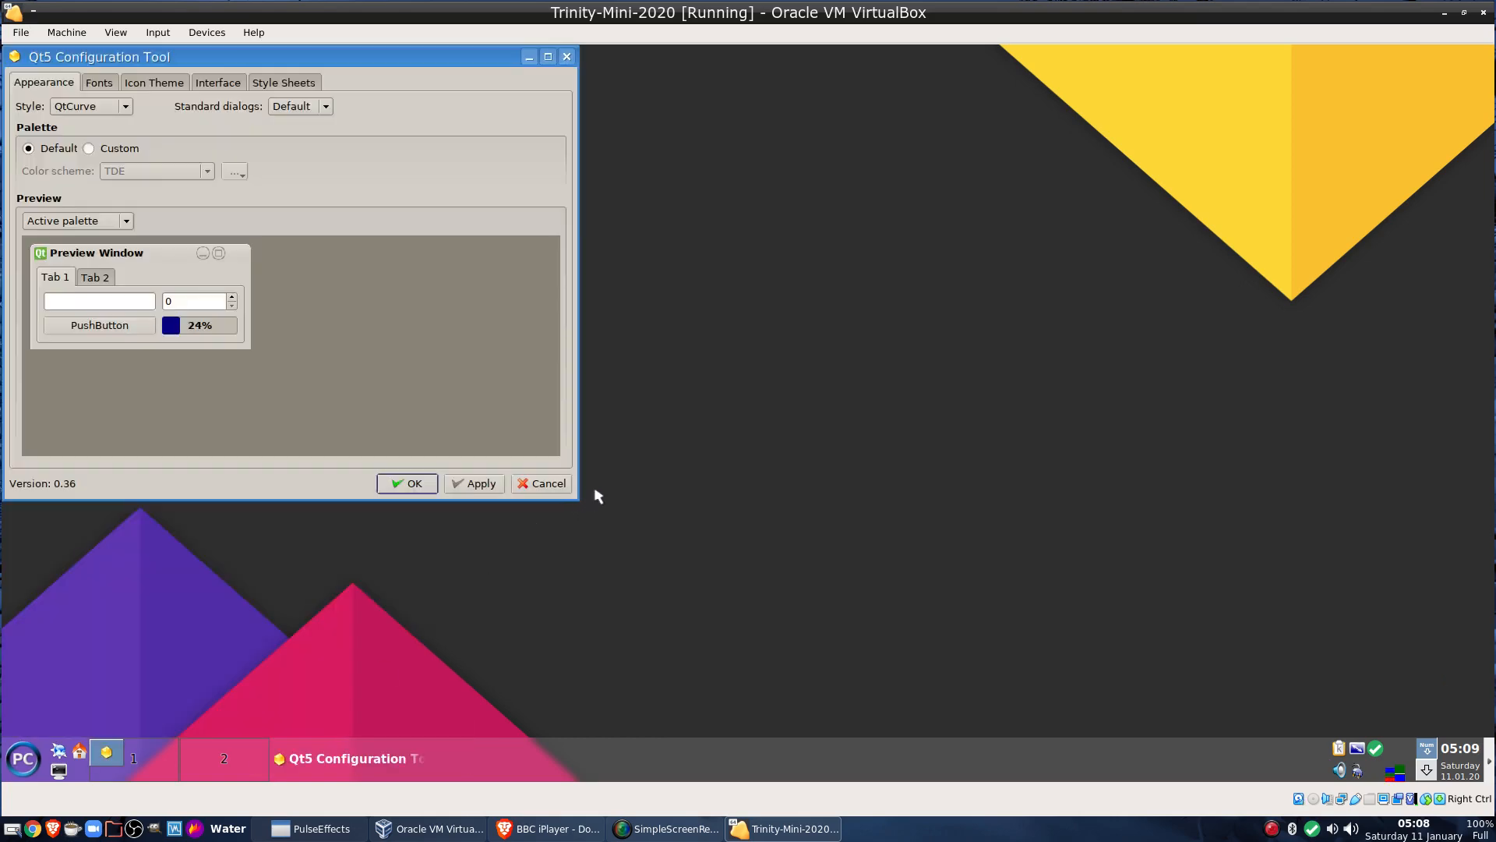
Try the Custom palette, revert to Default, review Fonts, Icon Theme, Interface and Style Sheets, then OK
{"action": "left_click", "coordinate": [92, 149]}
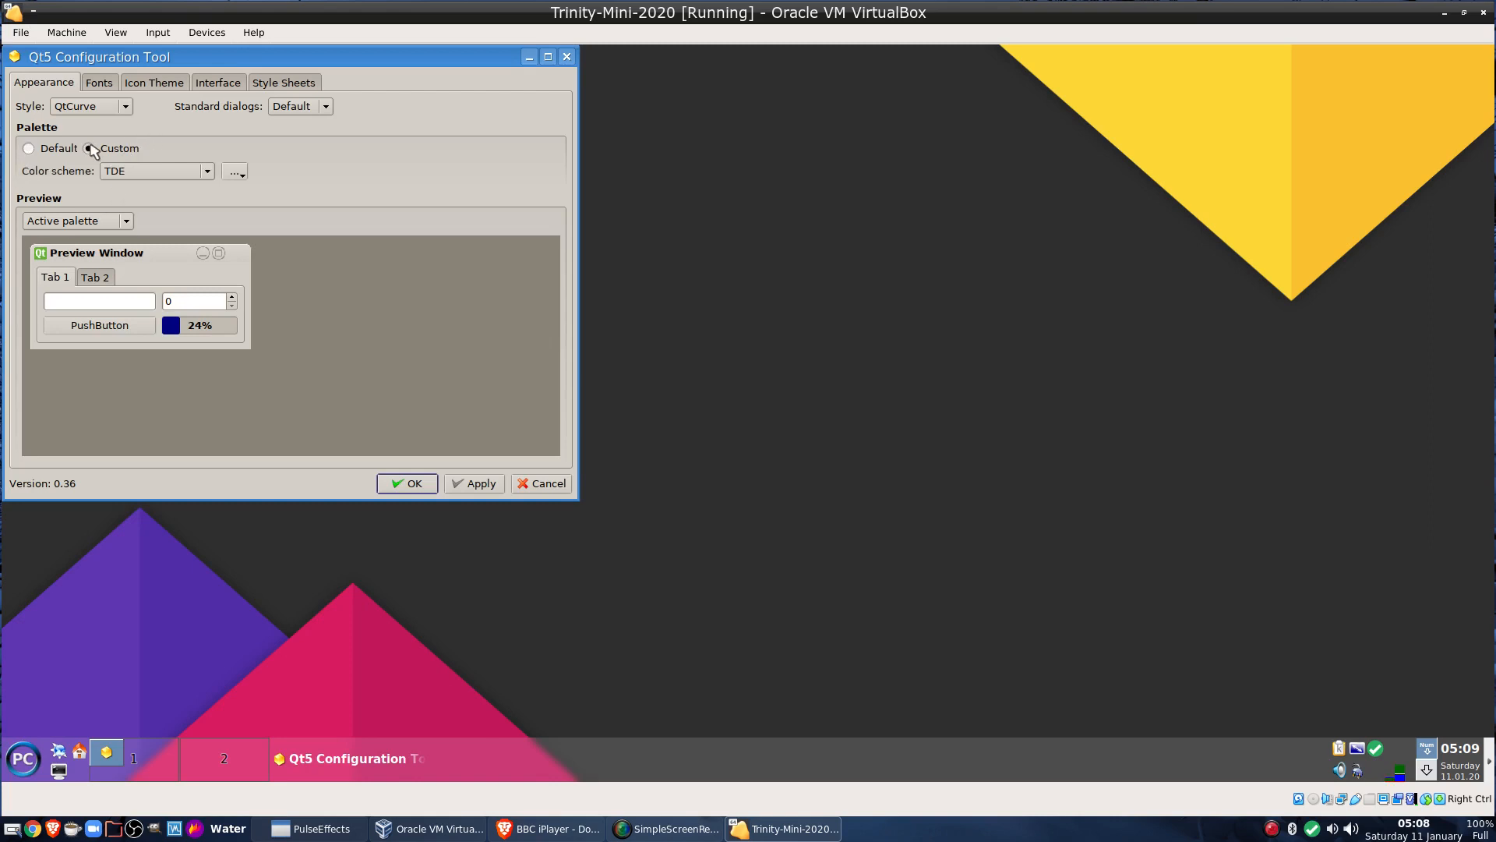
{"action": "left_click", "coordinate": [30, 149]}
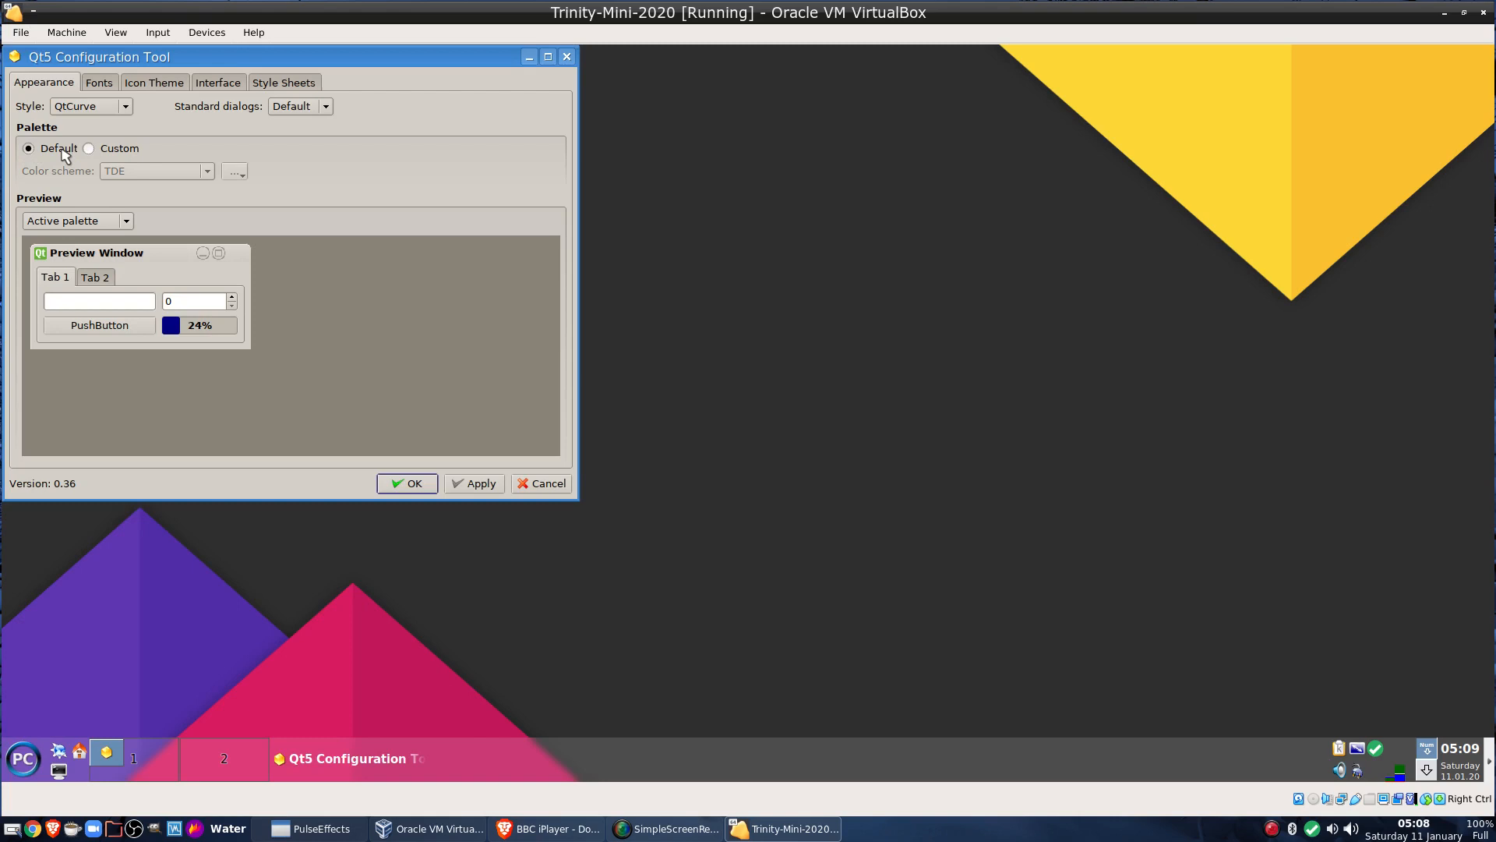
{"action": "left_click", "coordinate": [99, 83]}
{"action": "left_click", "coordinate": [159, 88]}
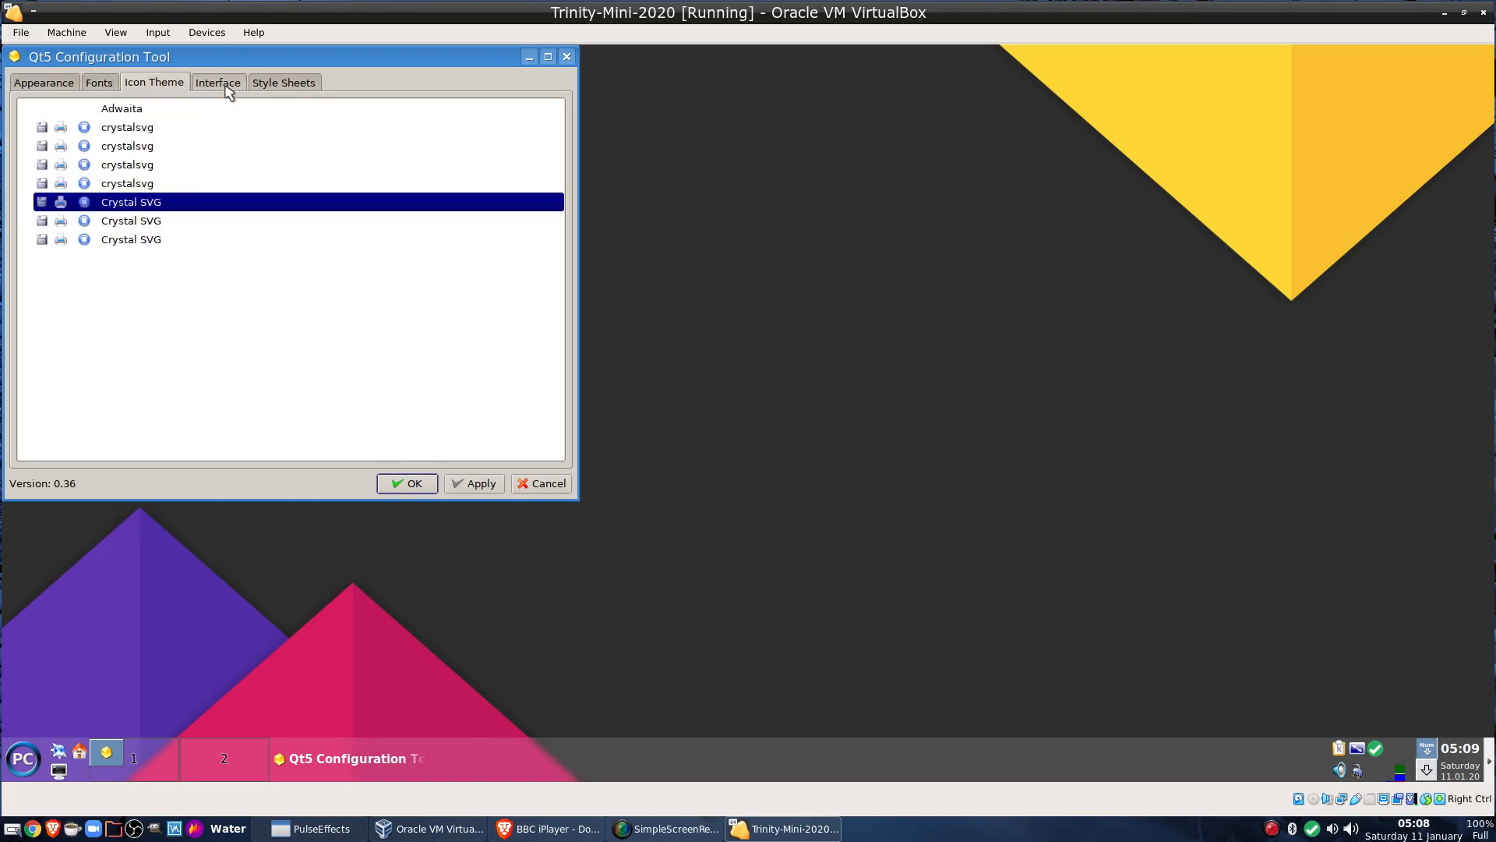
{"action": "left_click", "coordinate": [238, 86]}
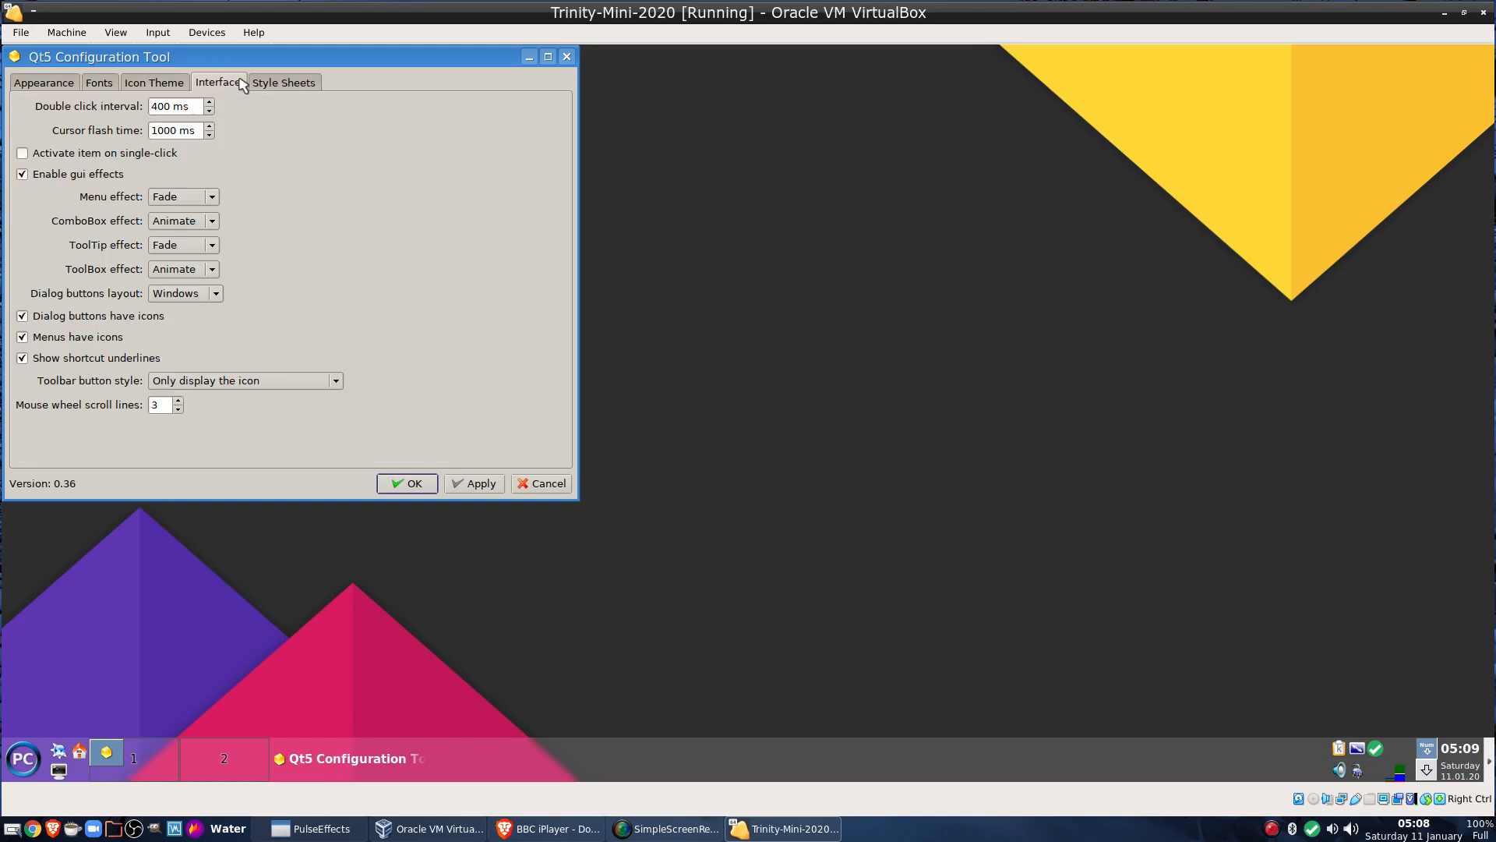
{"action": "left_click", "coordinate": [300, 84]}
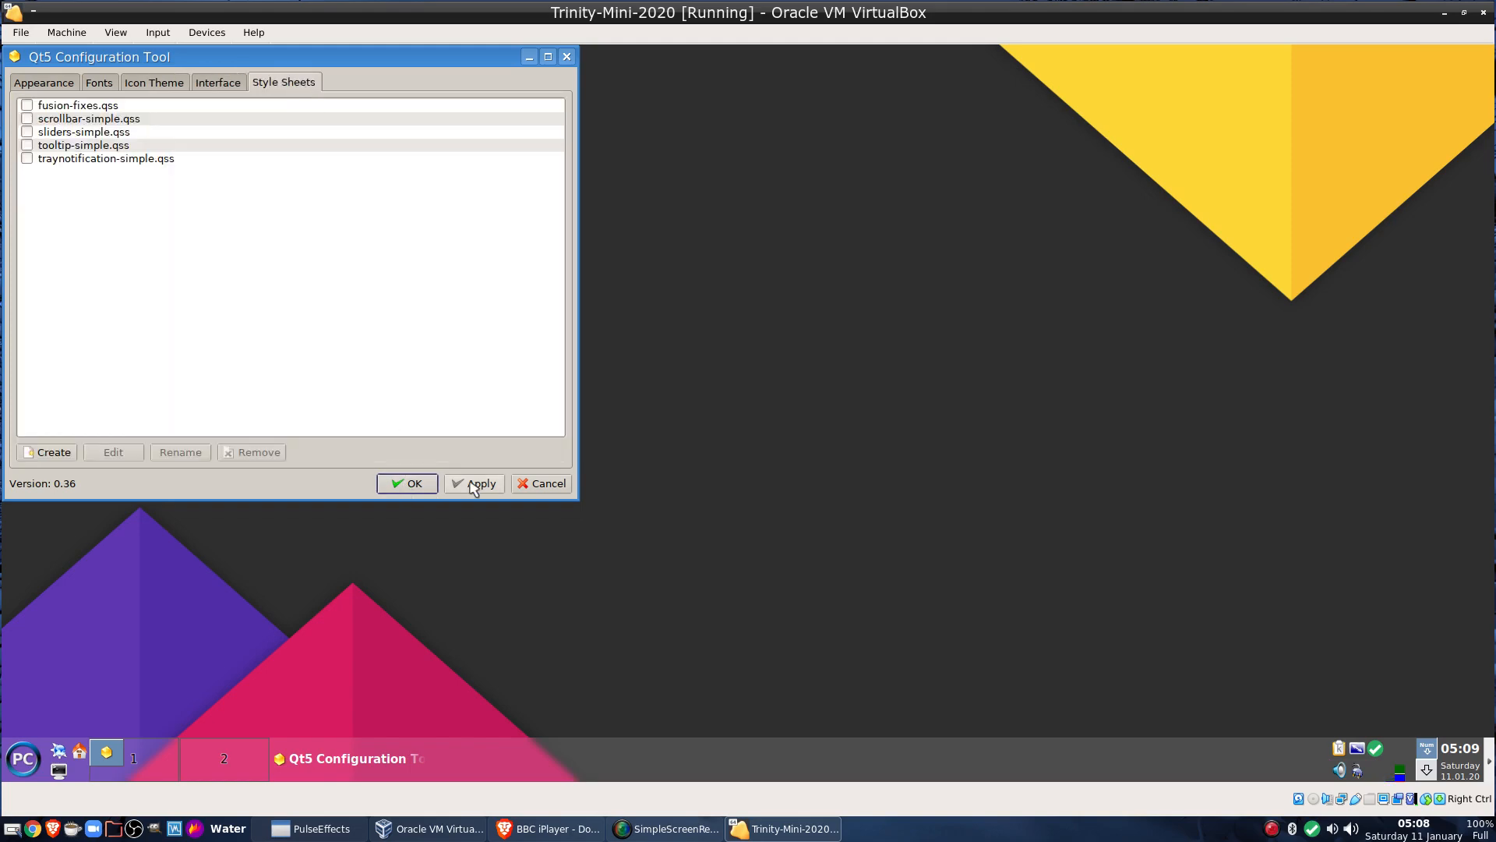
{"action": "left_click", "coordinate": [406, 483]}
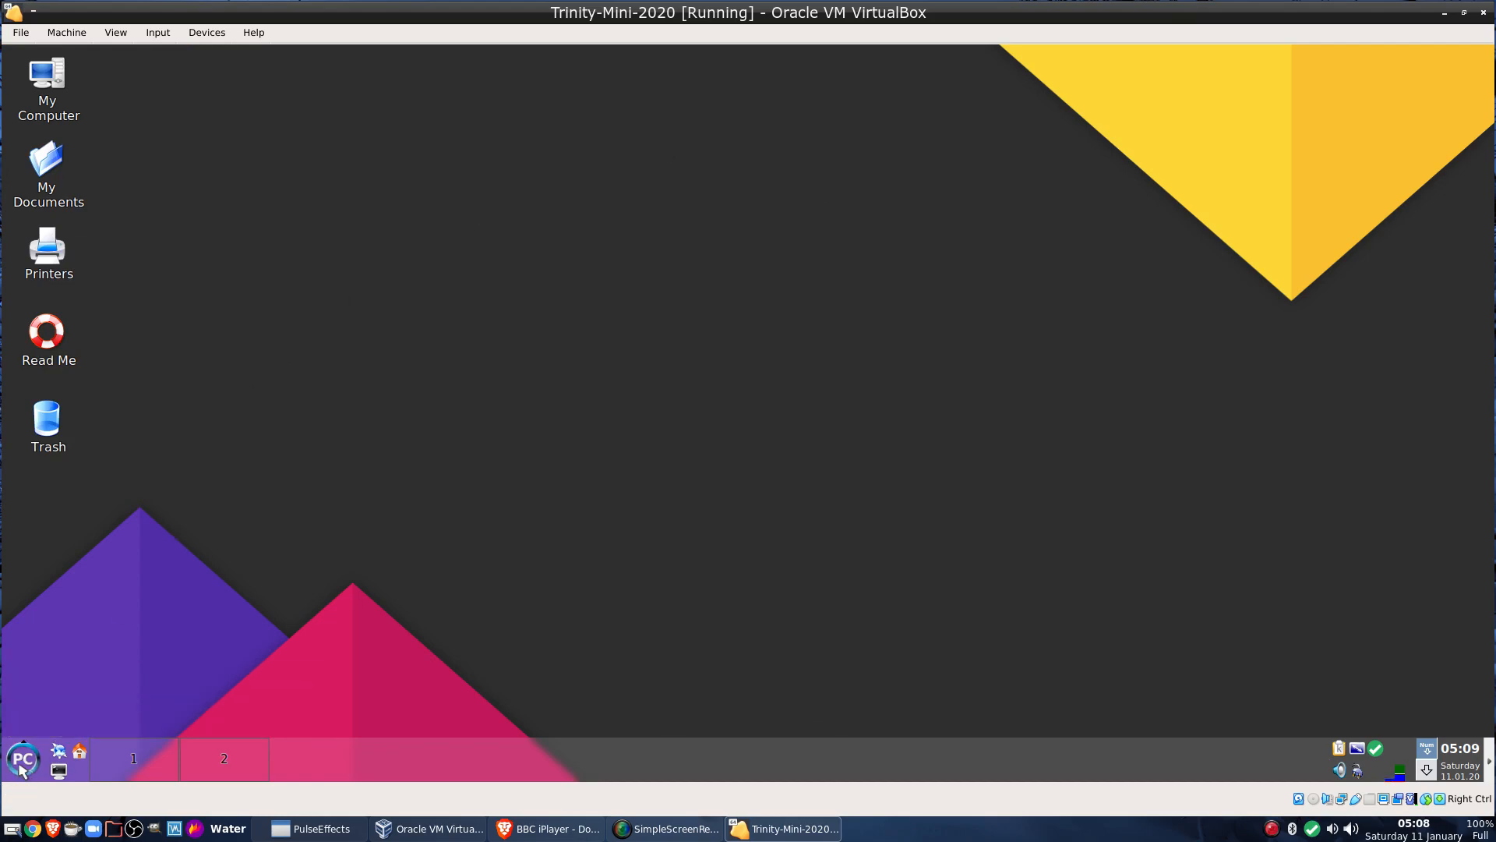
Launch PCLinuxOS Control Center from the menu and authenticate with the root password
{"action": "left_click", "coordinate": [31, 760]}
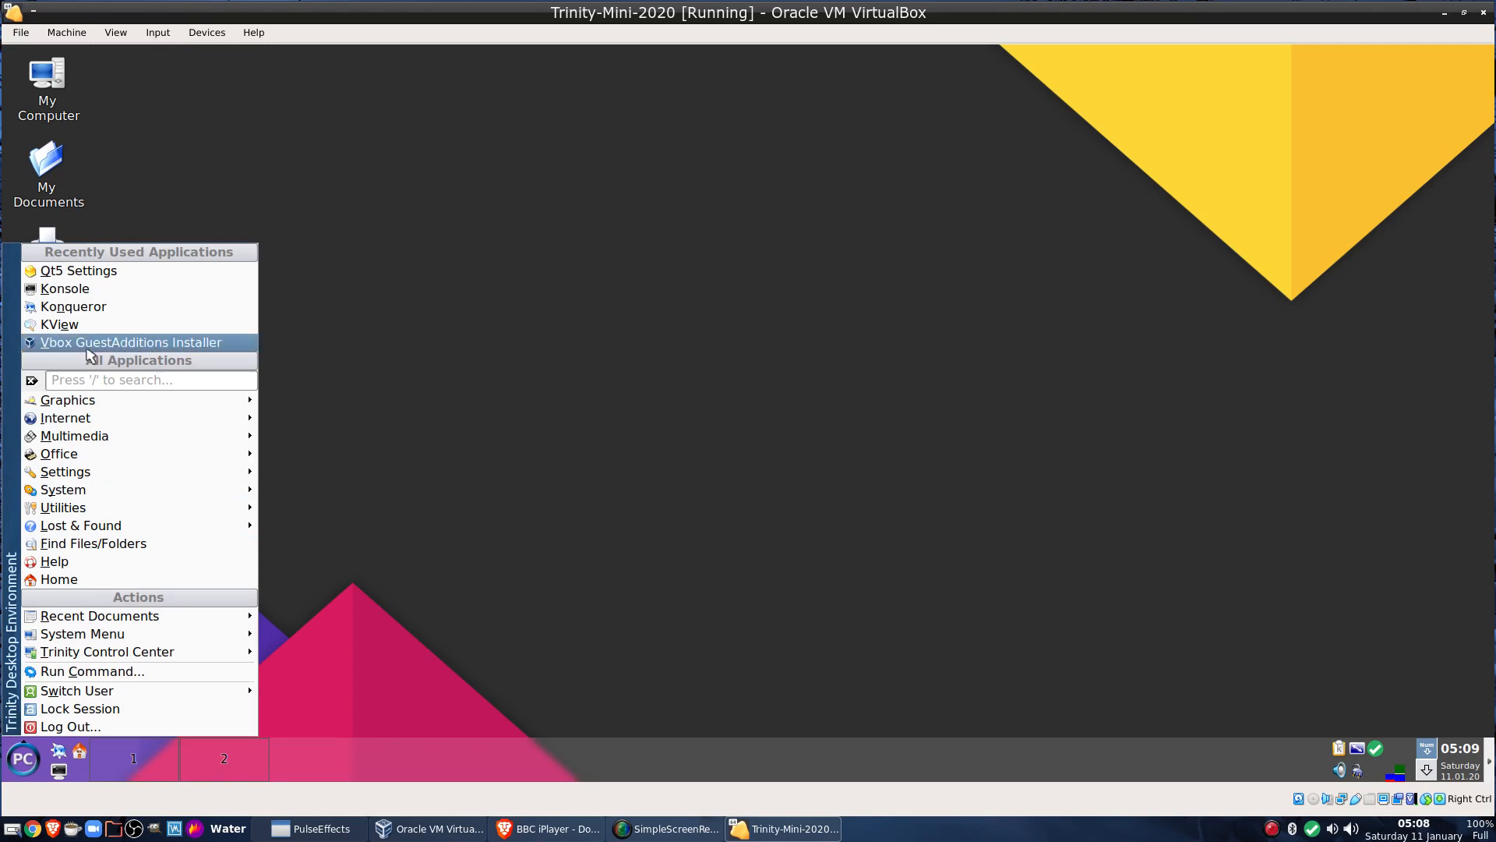
{"action": "mouse_move", "coordinate": [93, 405]}
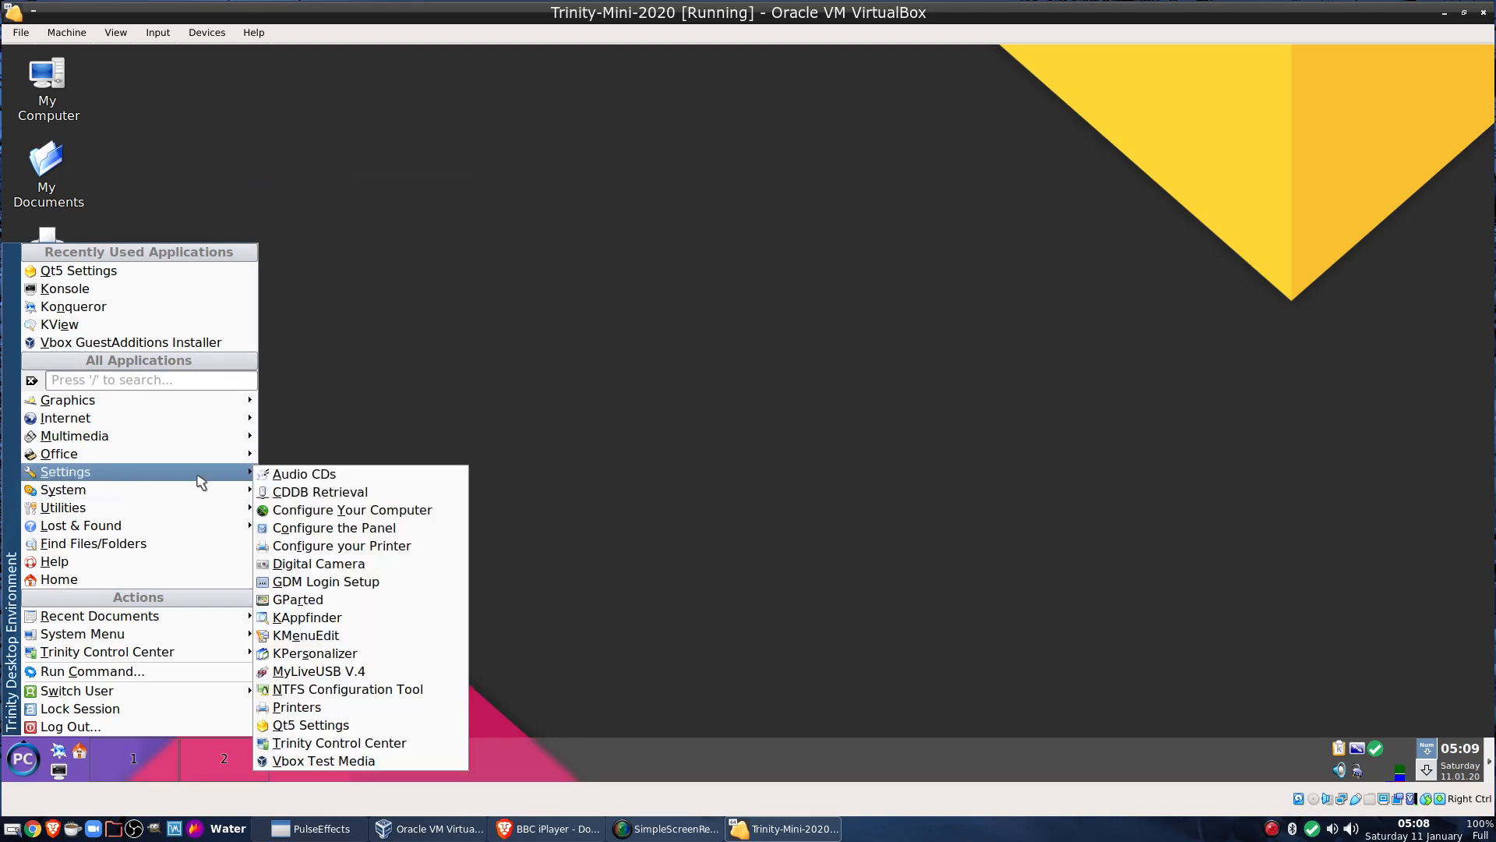
{"action": "left_click", "coordinate": [334, 510]}
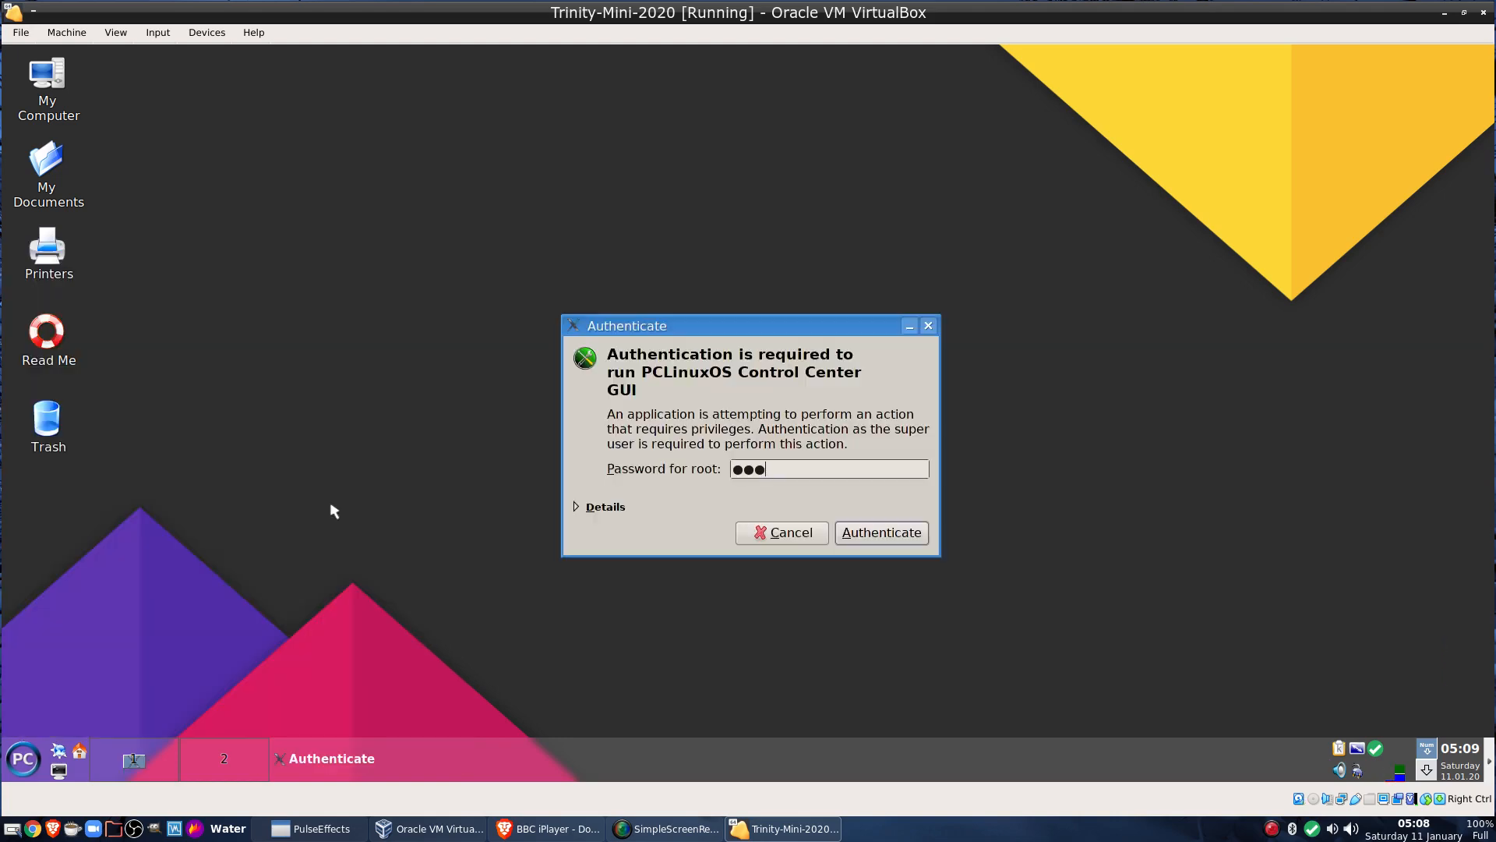
{"action": "key", "text": "Return"}
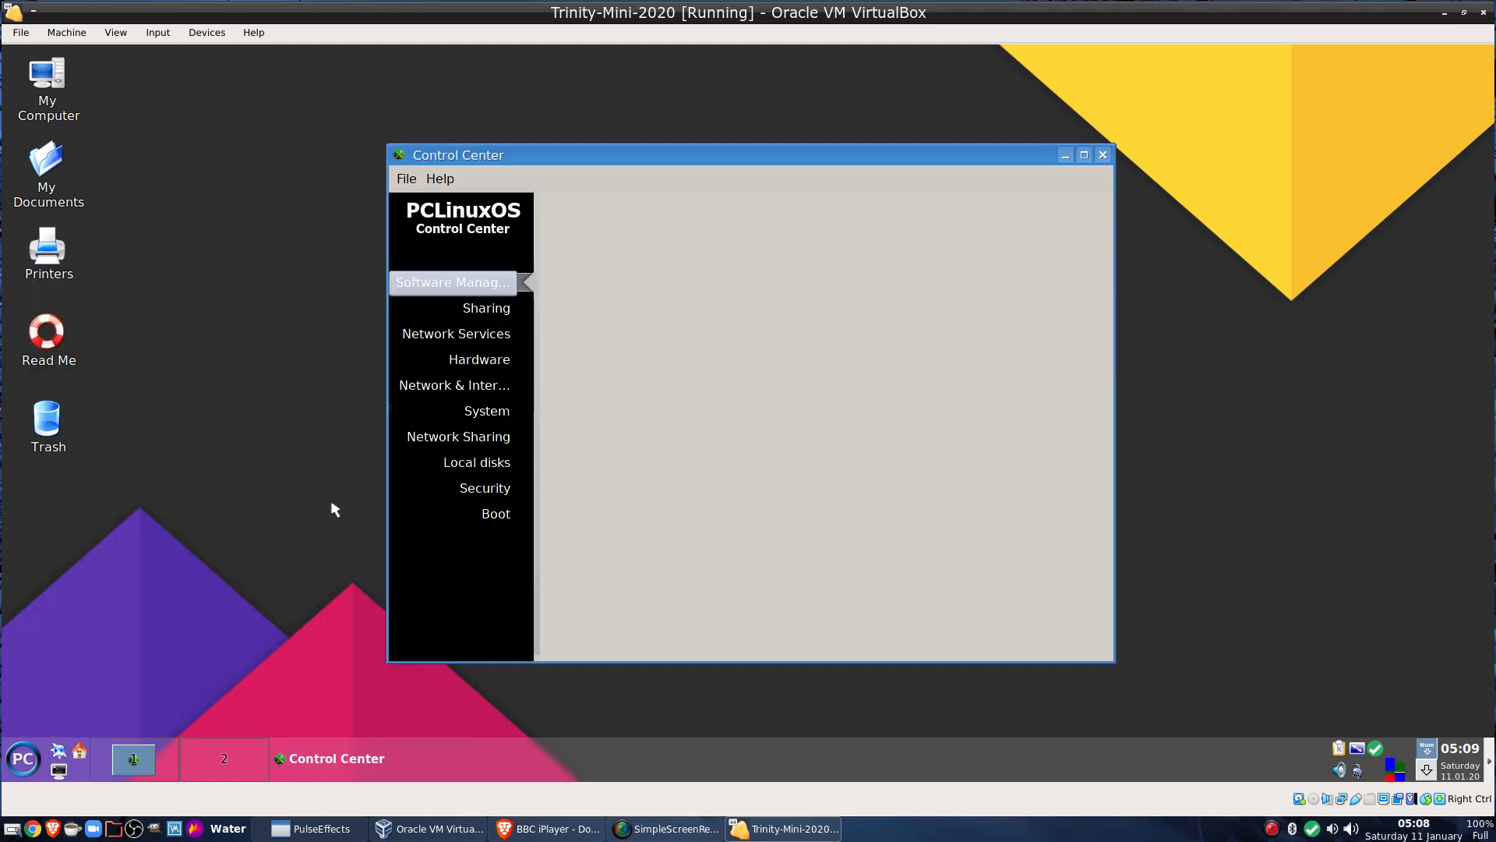
Open the Manage users on system module from Control Center's System page
{"action": "left_click", "coordinate": [493, 412]}
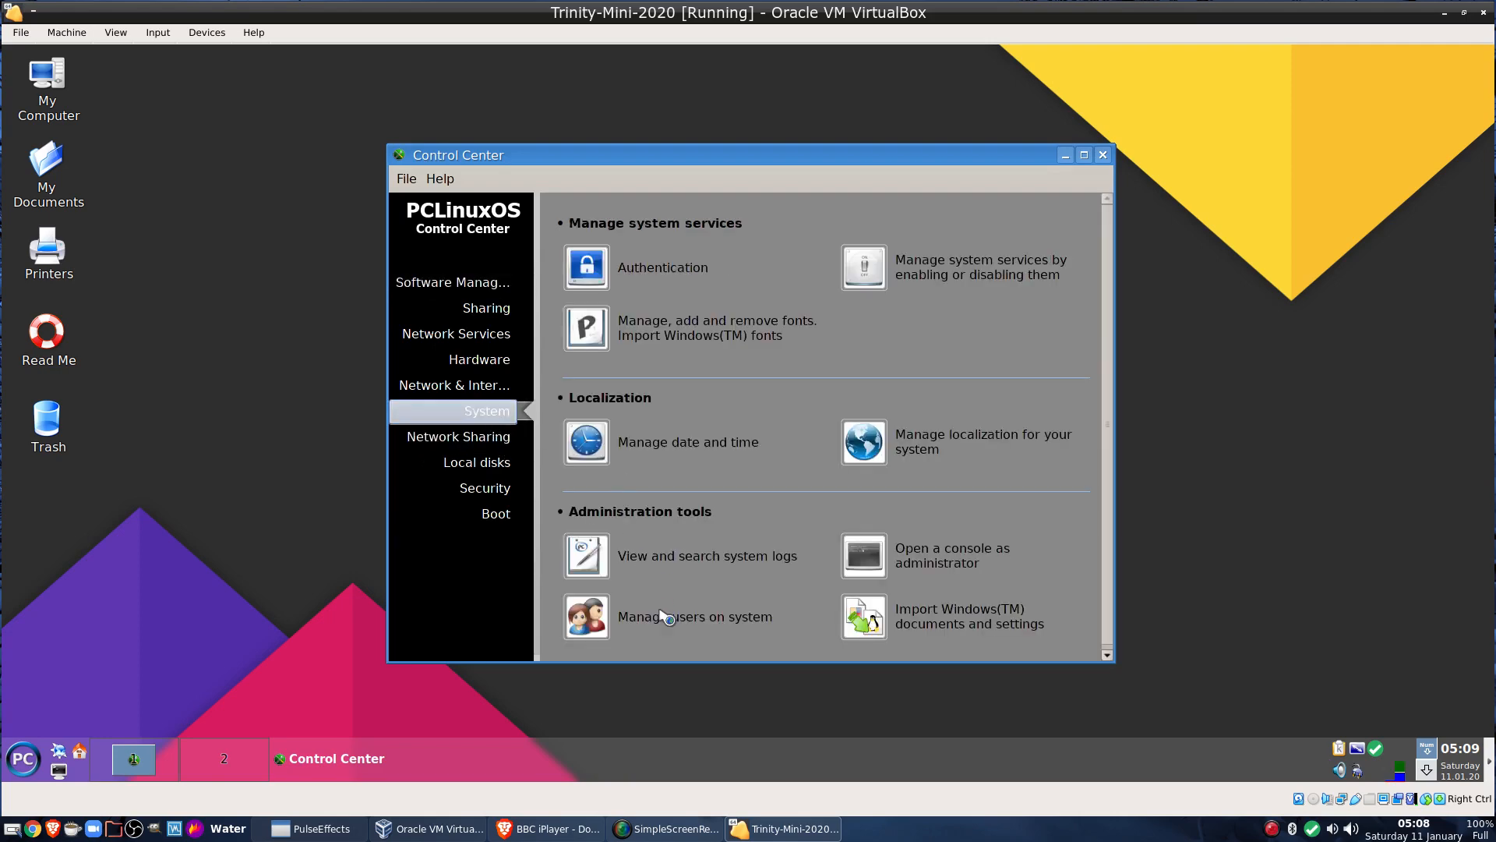
{"action": "left_click", "coordinate": [663, 616]}
{"action": "left_click", "coordinate": [411, 359]}
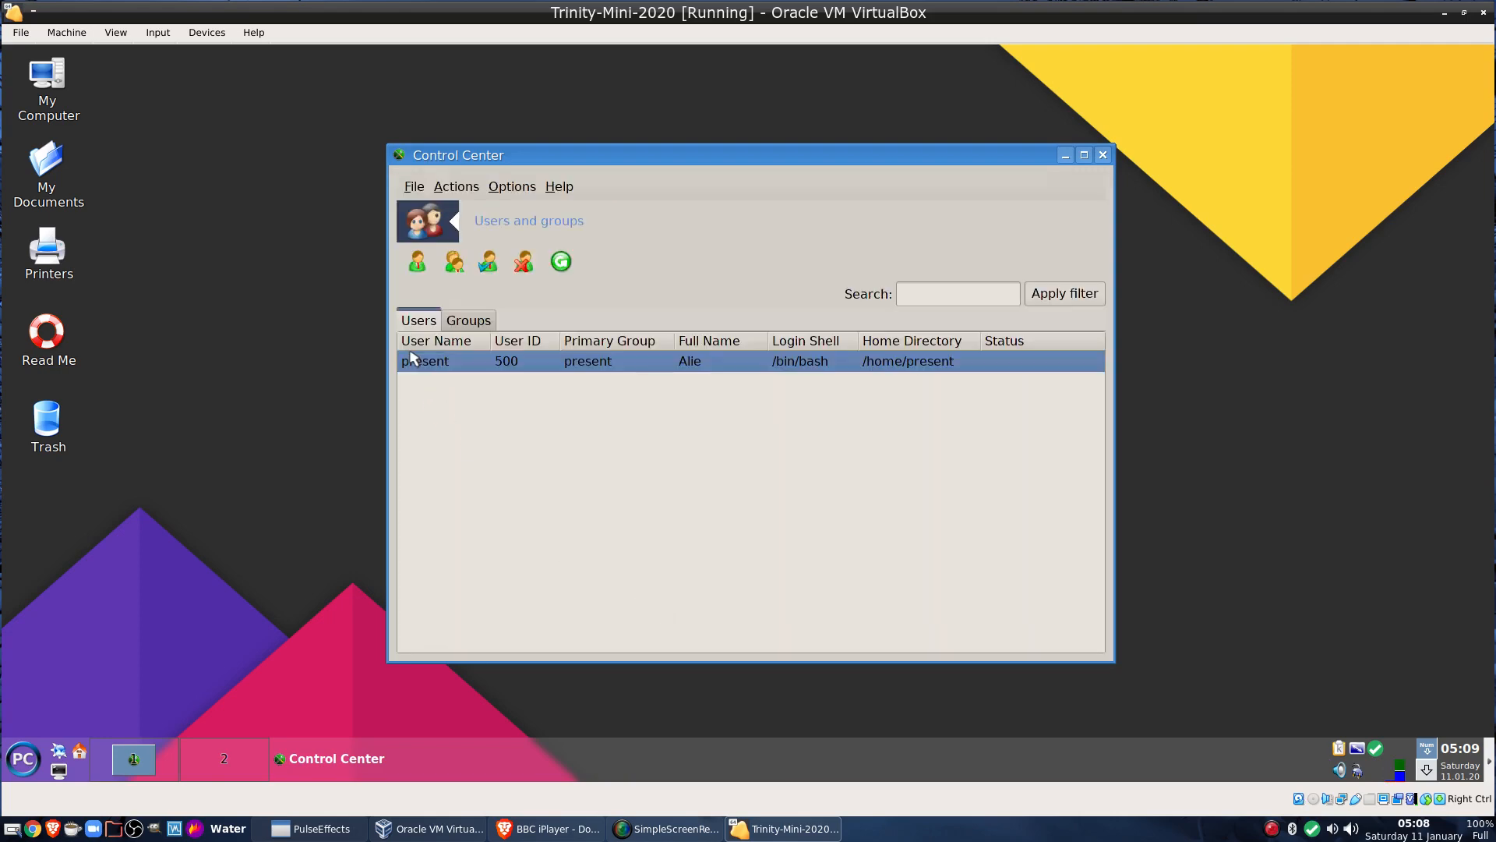
Add a user with login 'test' and its password, then close the module and Control Center
{"action": "left_click", "coordinate": [413, 264]}
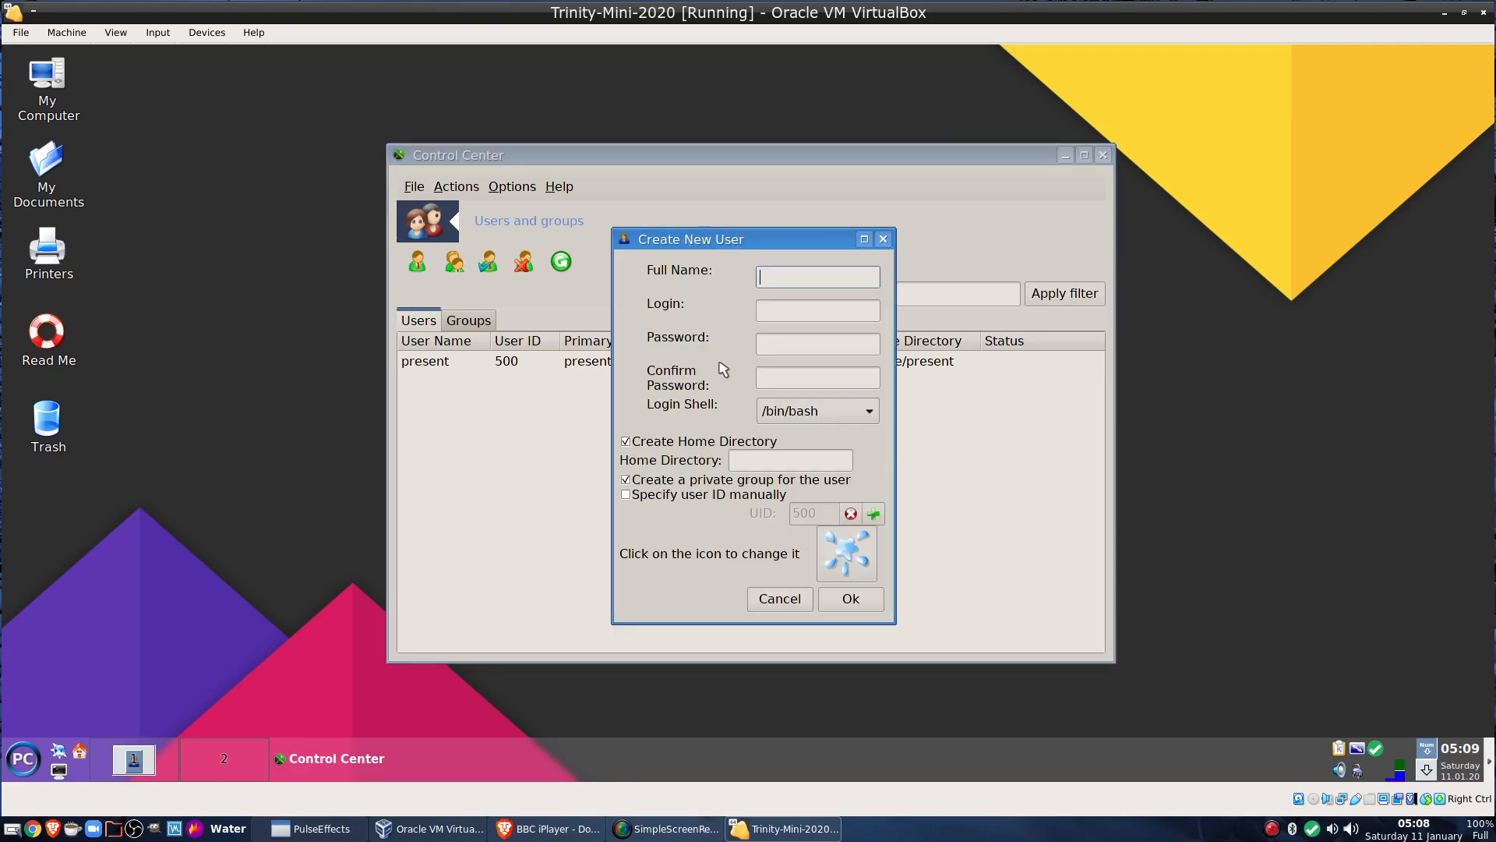
{"action": "key", "text": "Tab"}
{"action": "type", "text": "te"}
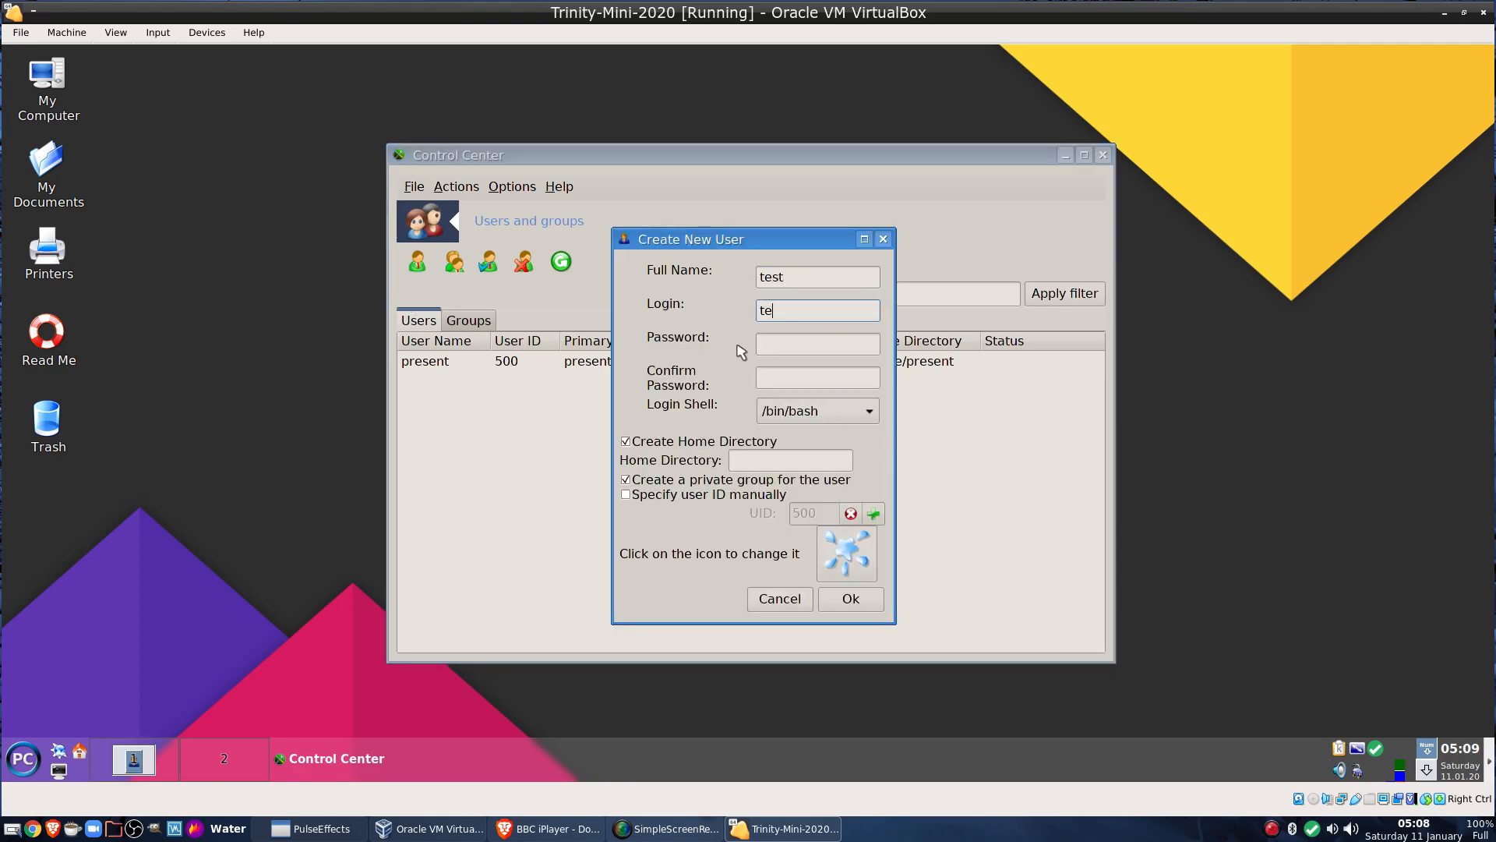
{"action": "key", "text": "Tab"}
{"action": "type", "text": "te"}
{"action": "type", "text": "test"}
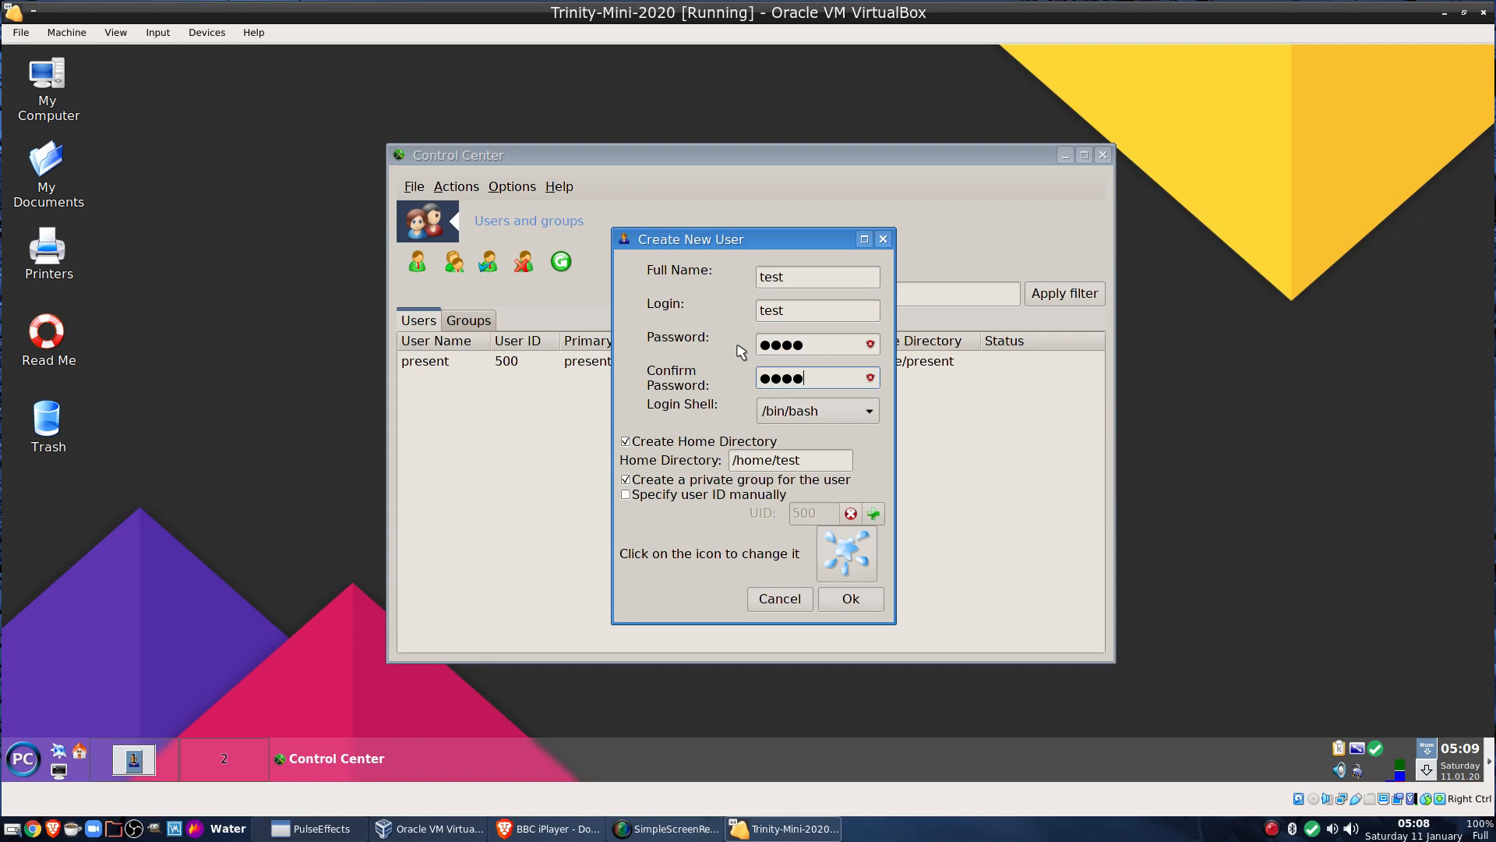
{"action": "left_click", "coordinate": [842, 599]}
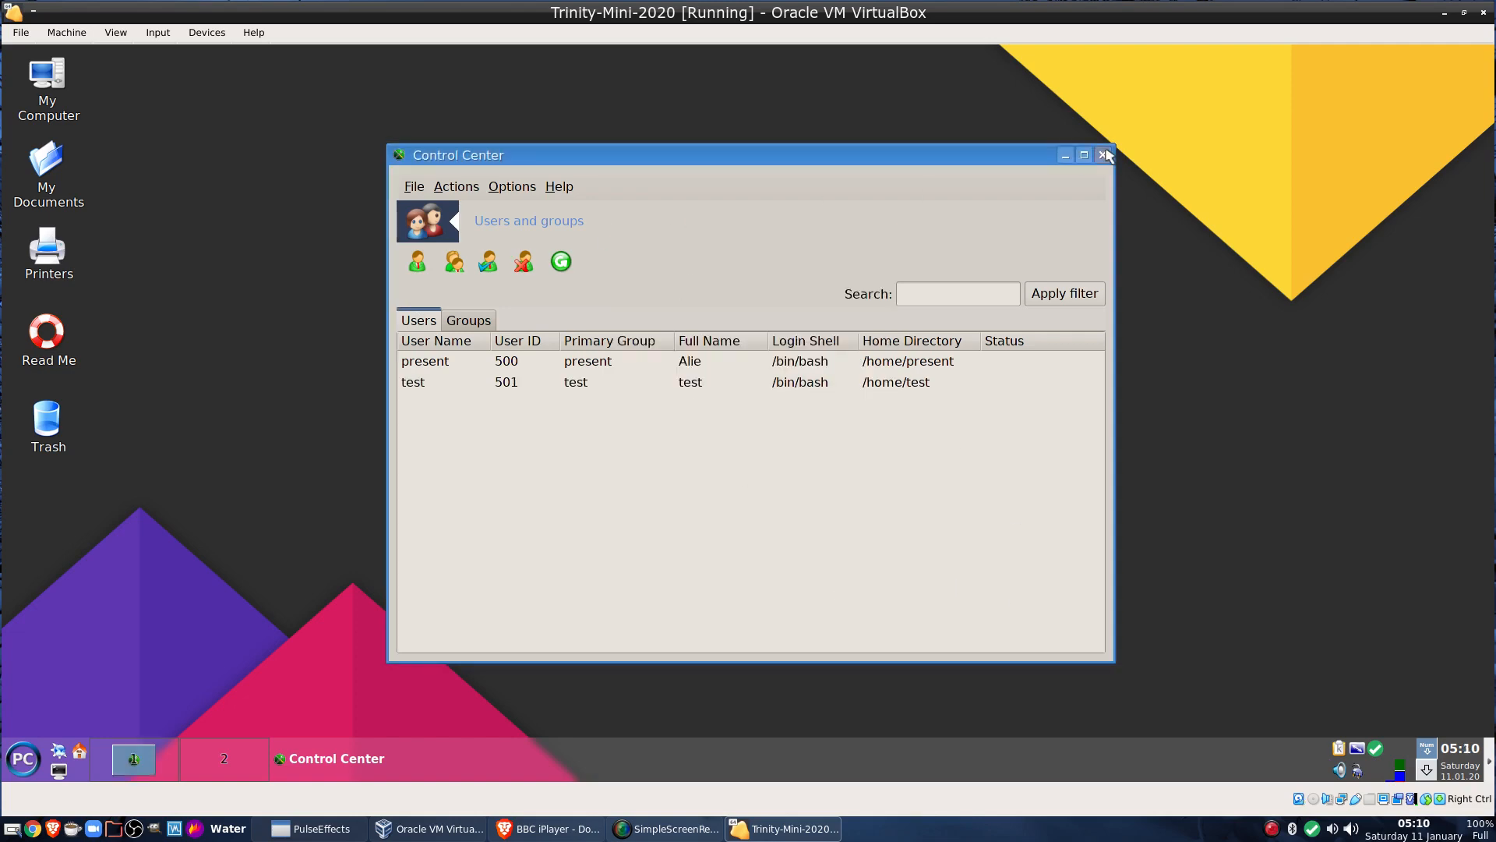
{"action": "left_click", "coordinate": [1105, 155]}
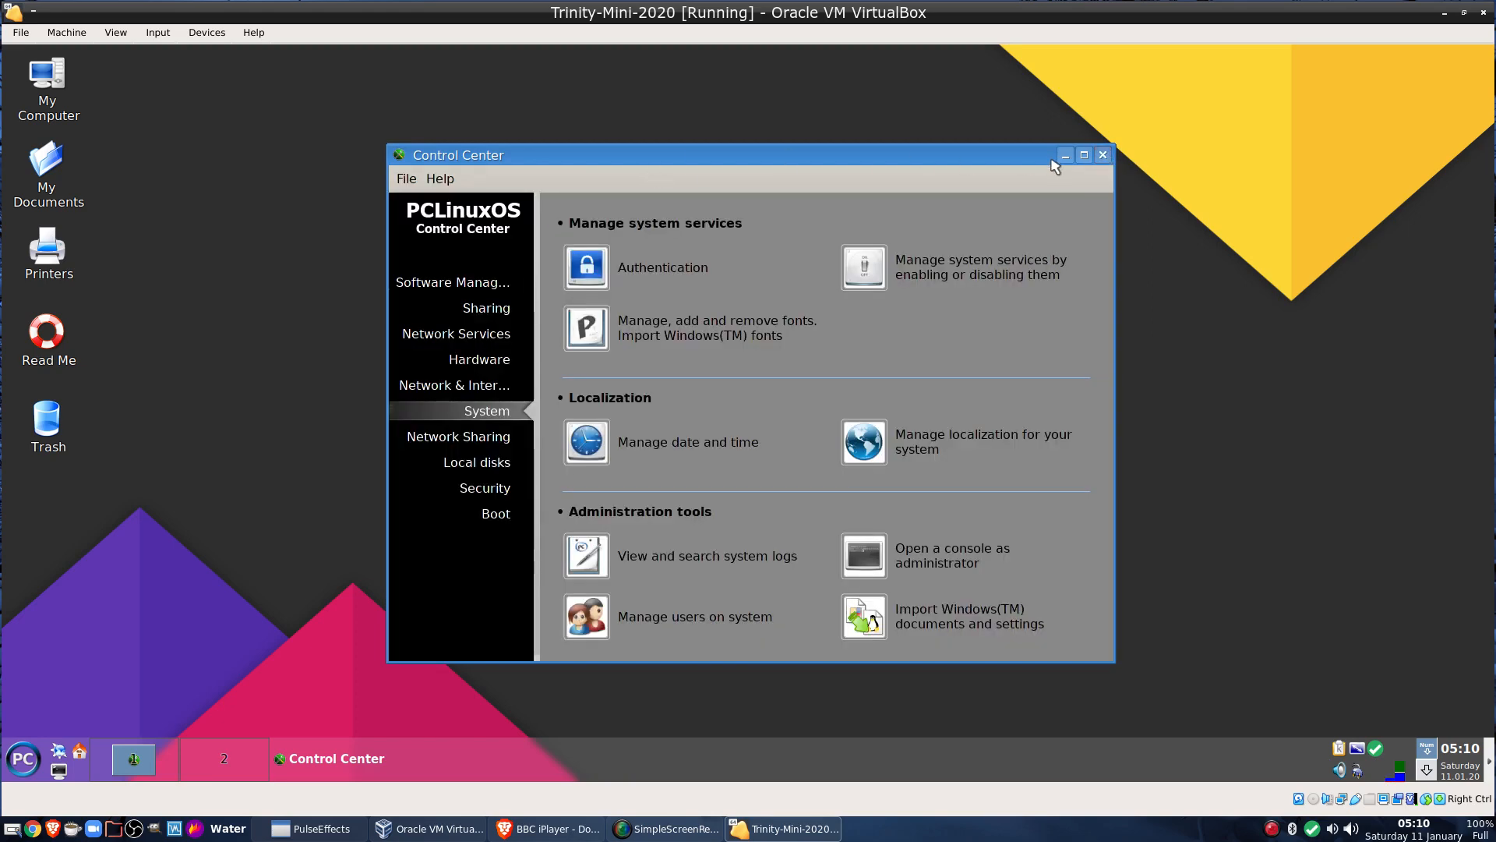
{"action": "left_click", "coordinate": [1105, 156]}
Log out and end the current session from the desktop context menu
{"action": "right_click", "coordinate": [557, 166]}
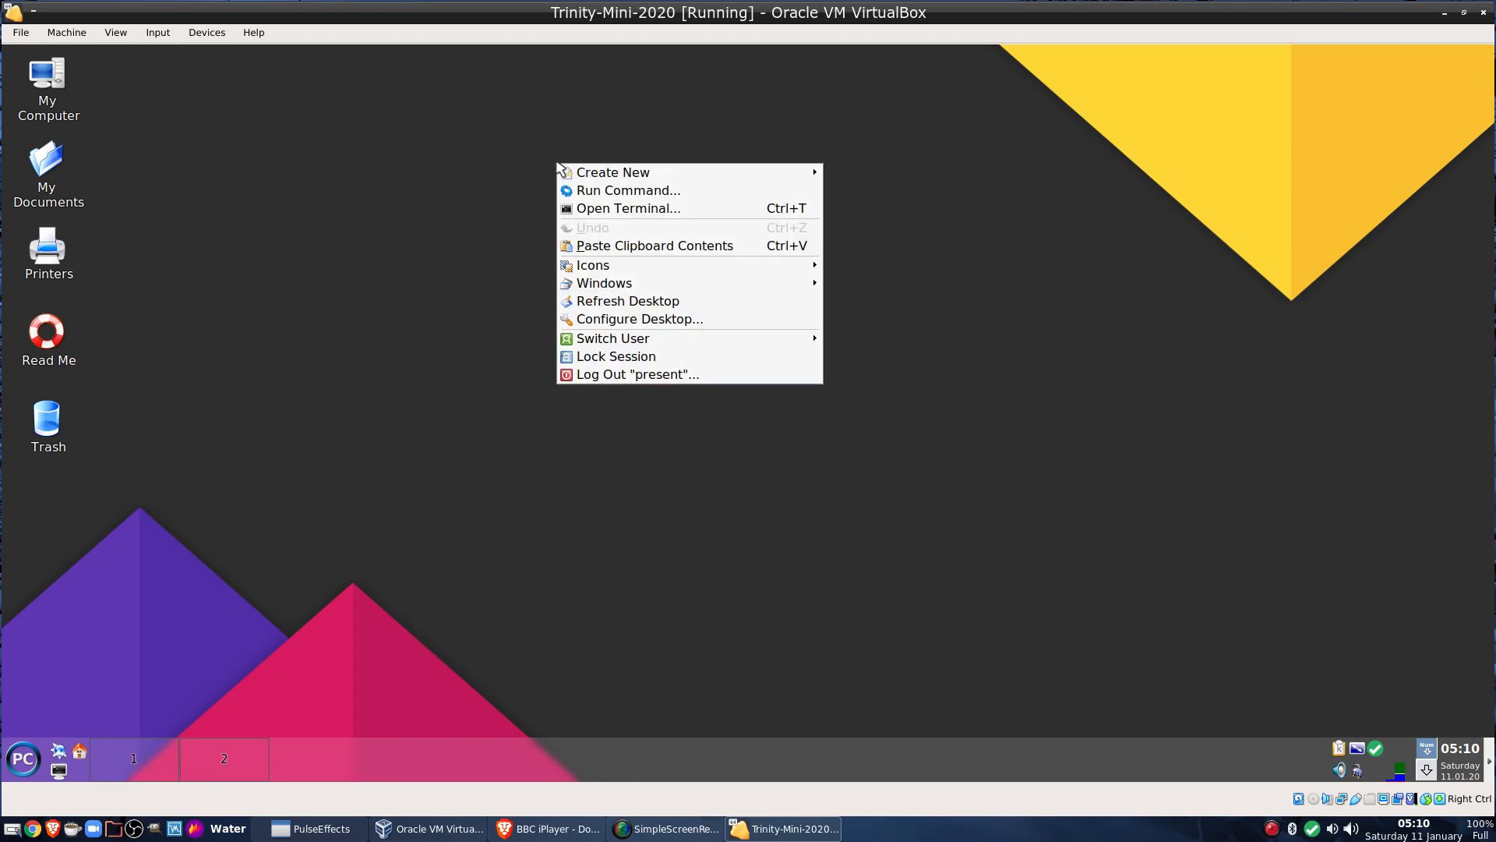
{"action": "left_click", "coordinate": [624, 376]}
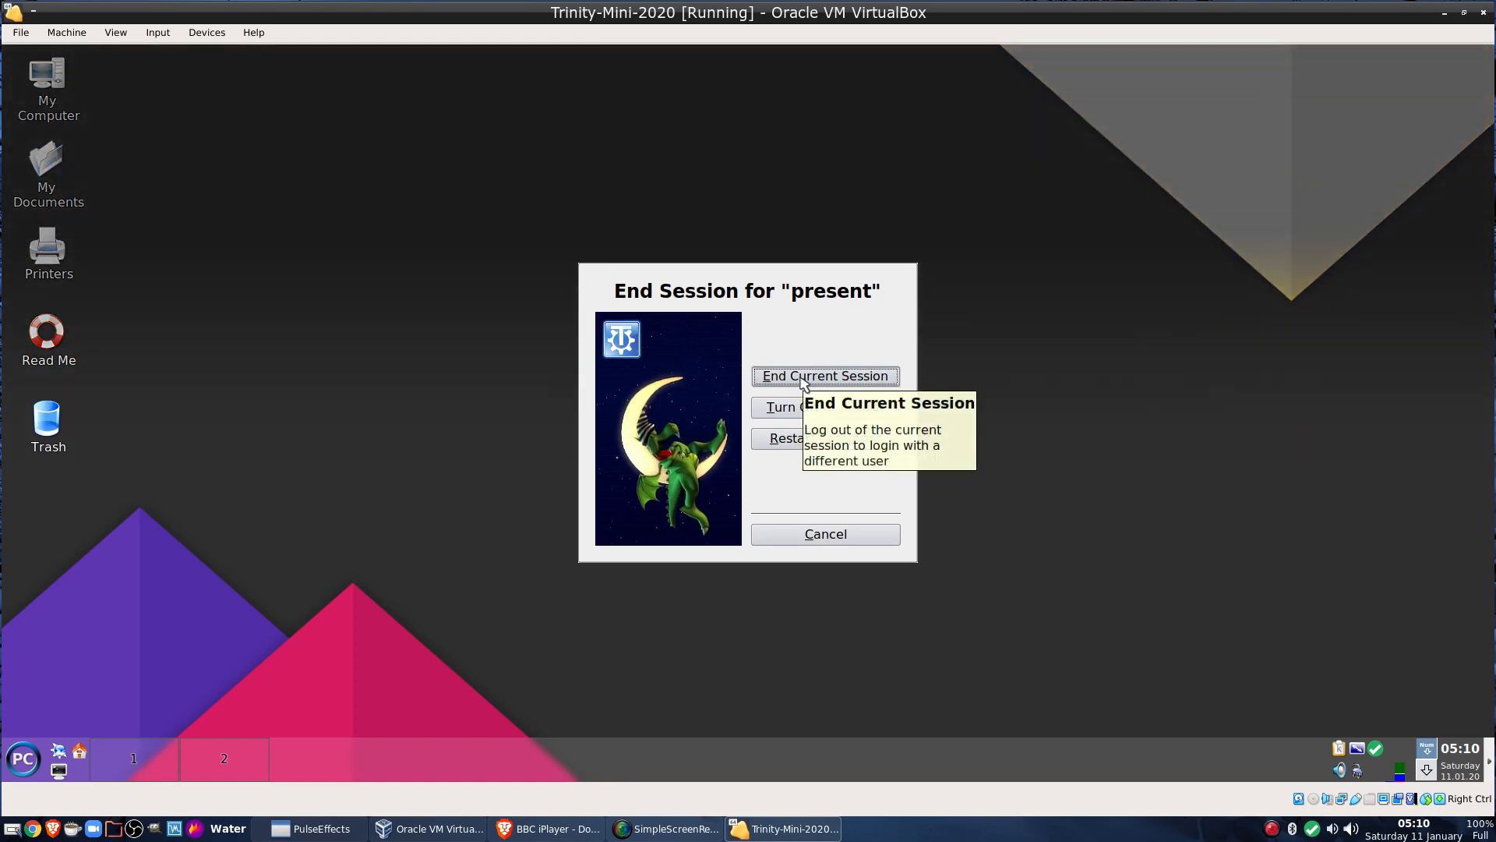
{"action": "left_click", "coordinate": [804, 380]}
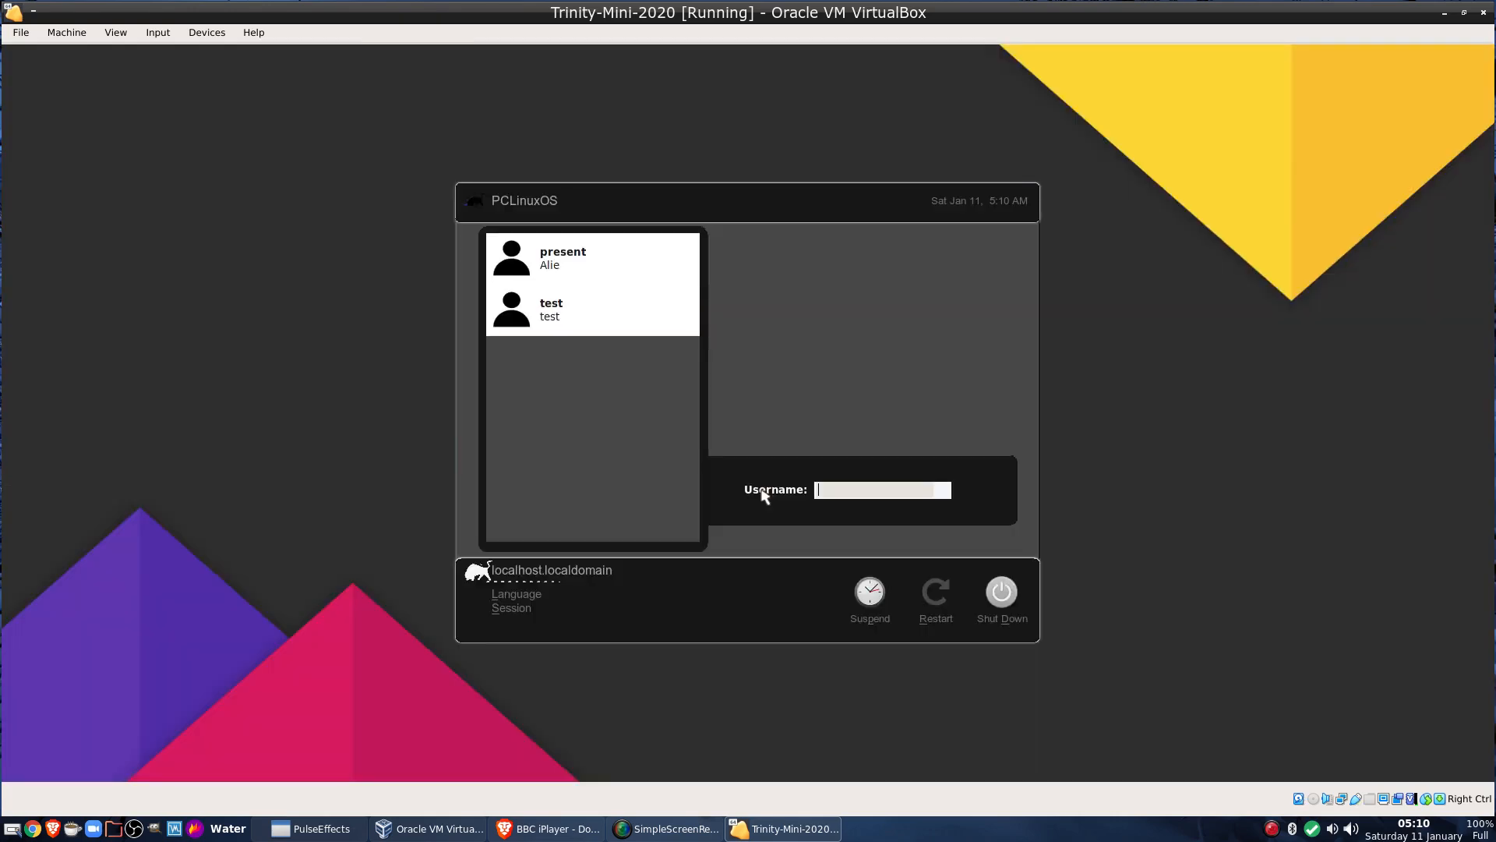
Log in as the test user with its password
{"action": "left_click", "coordinate": [551, 318]}
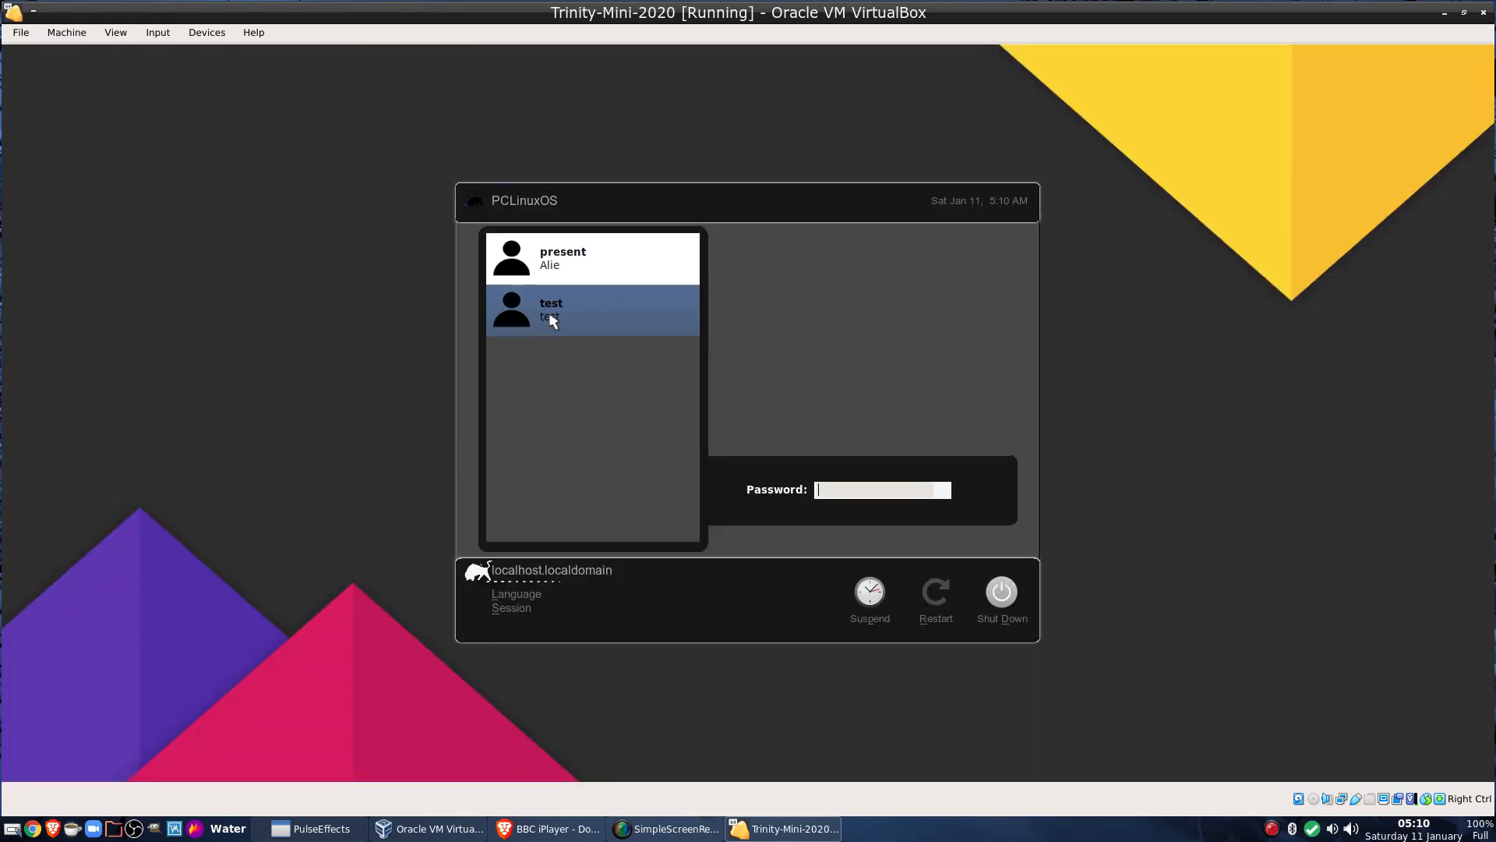
{"action": "type", "text": "test"}
{"action": "key", "text": "Return"}
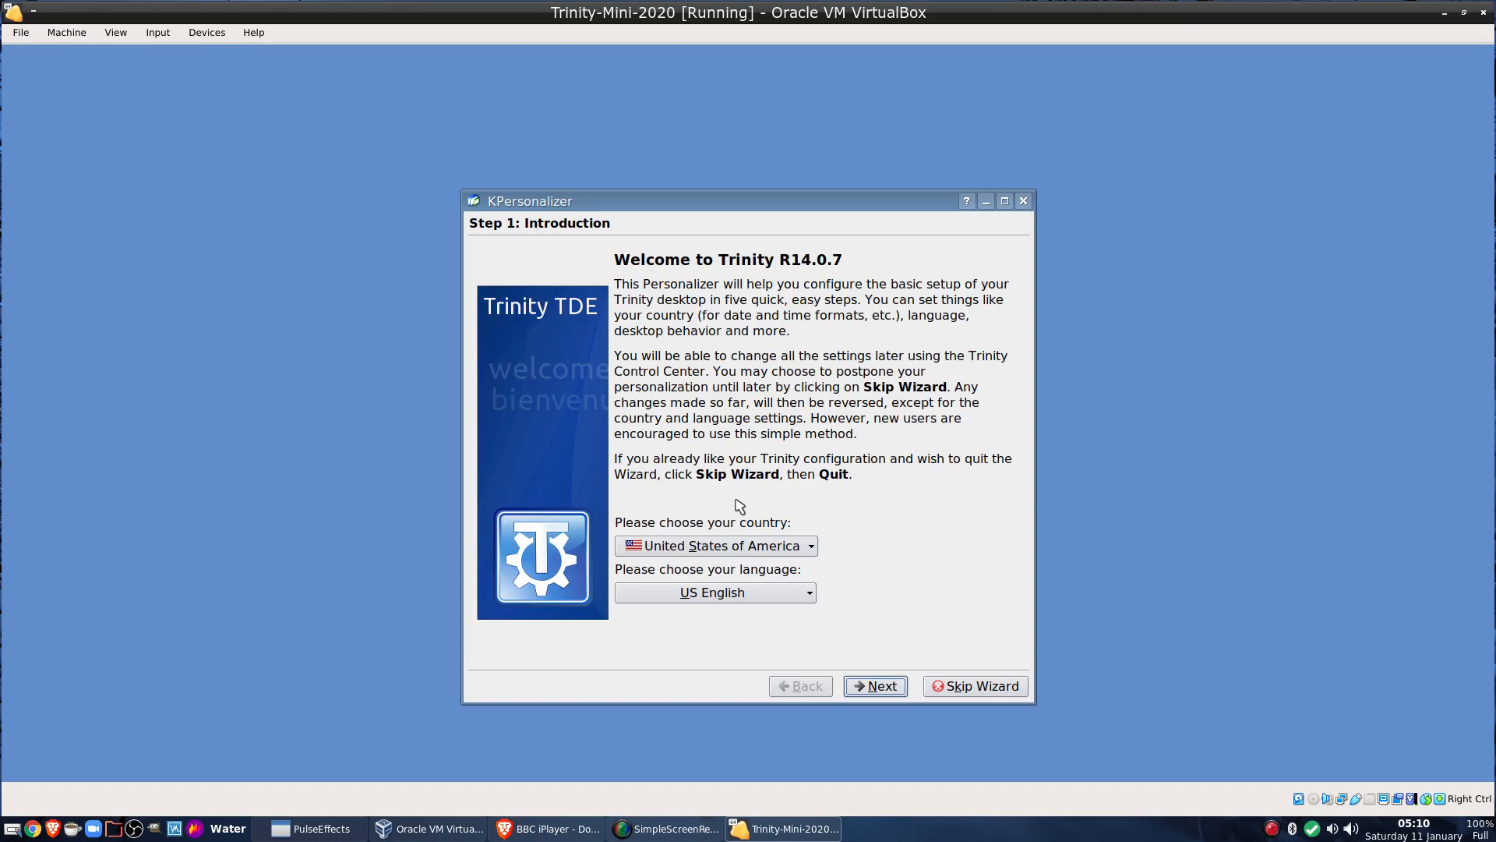
Skip and quit the KPersonalizer wizard, shift the release notes window, and close Useful Tips
{"action": "left_click", "coordinate": [976, 687]}
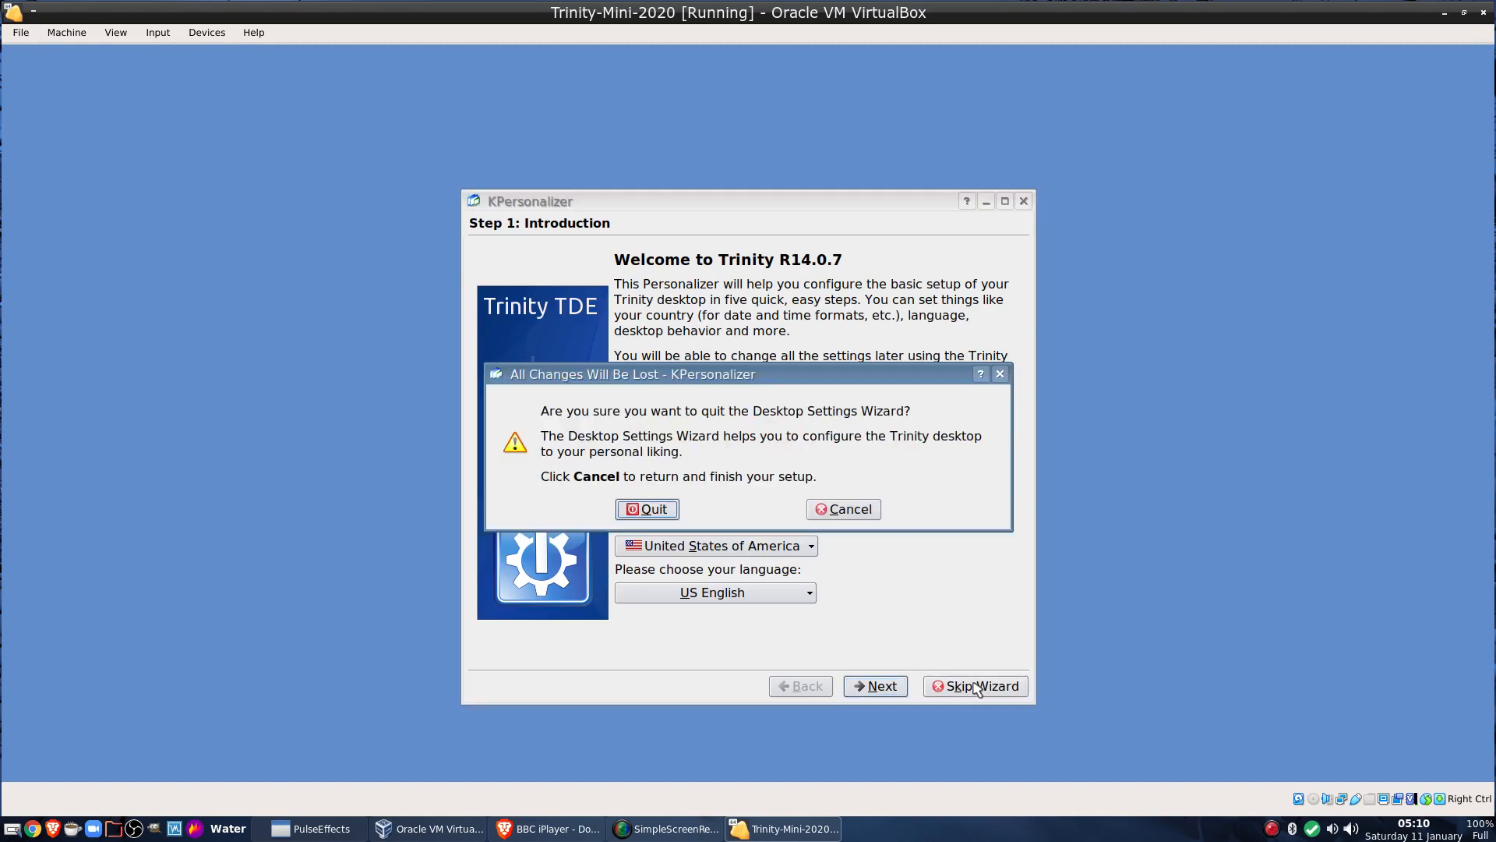
{"action": "left_click", "coordinate": [639, 511]}
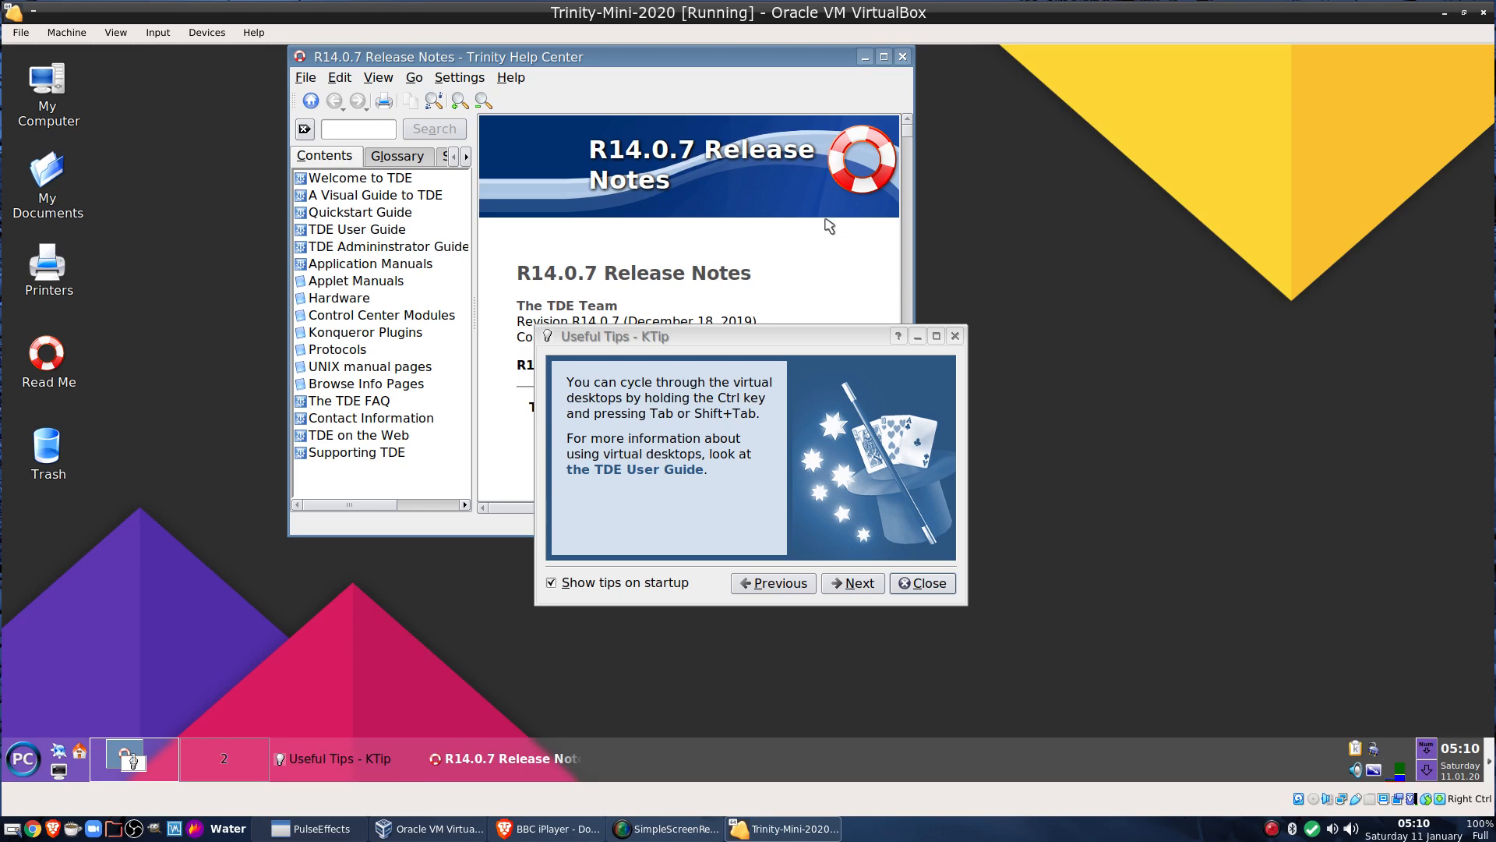
{"action": "left_click_drag", "start_coordinate": [741, 57], "coordinate": [701, 96]}
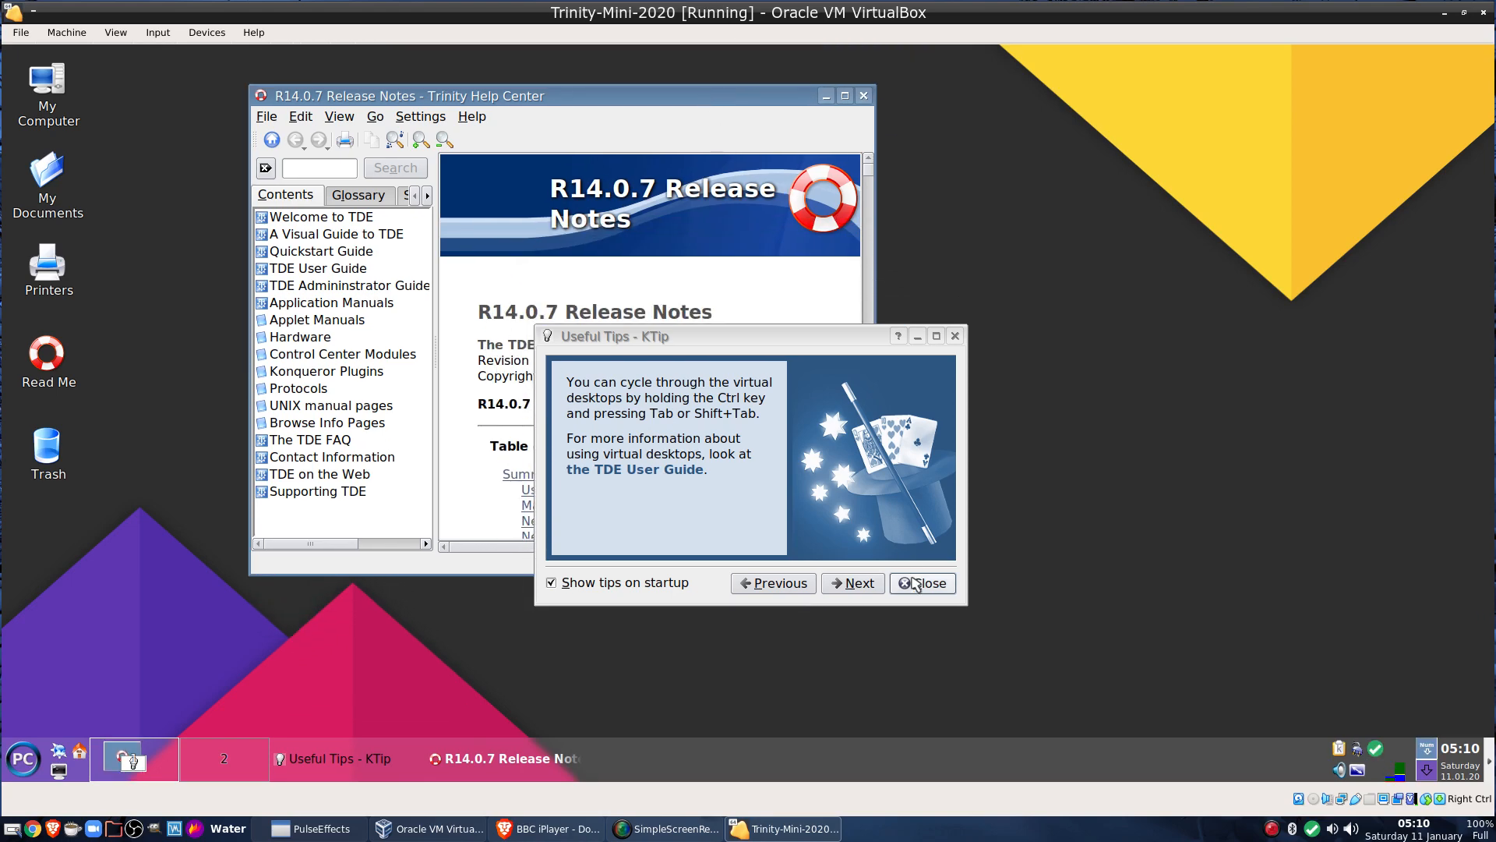
{"action": "left_click", "coordinate": [915, 581]}
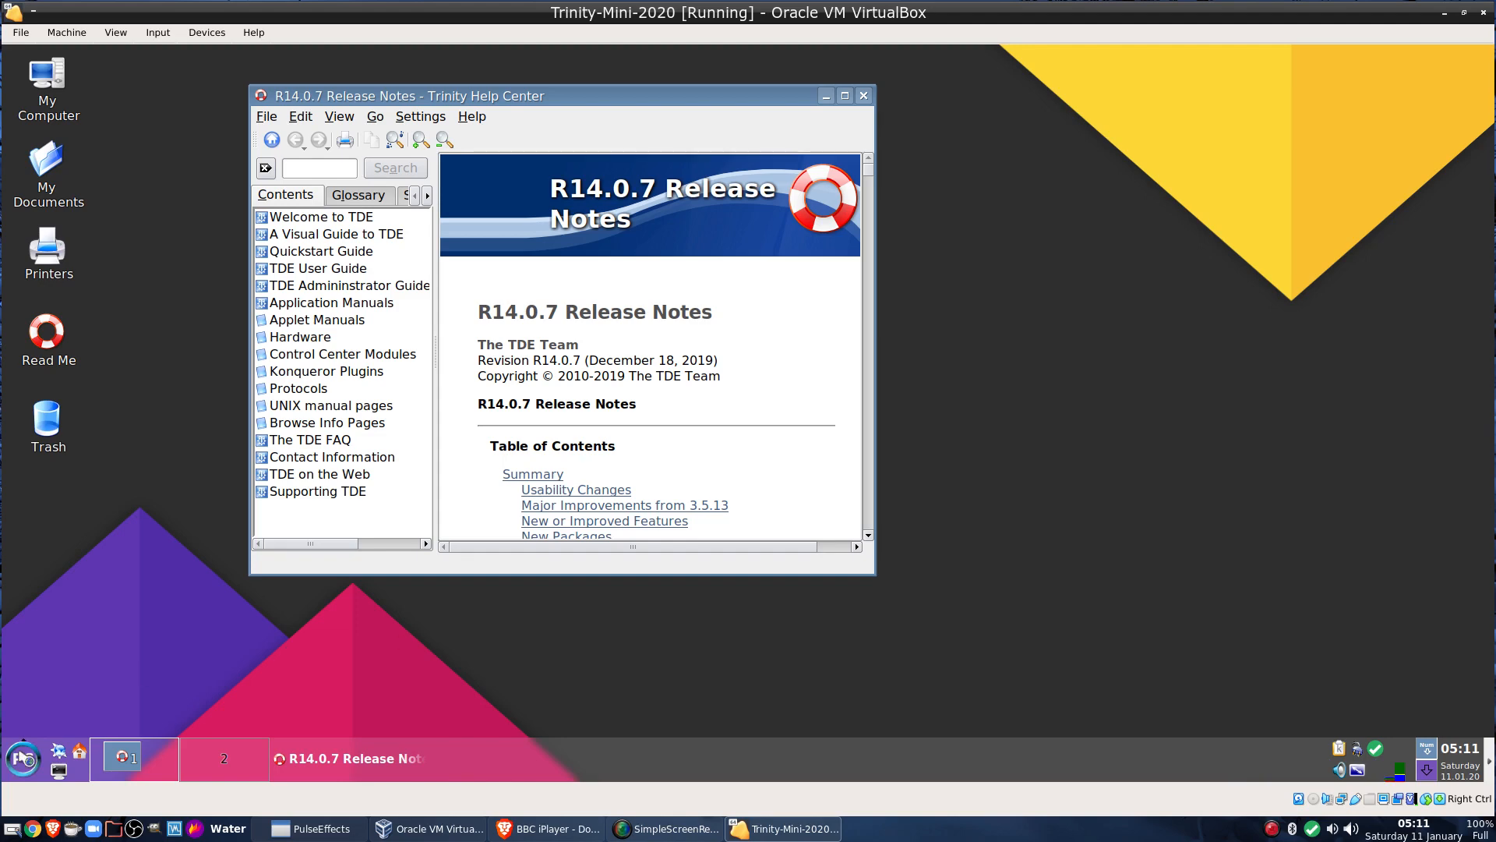
Browse the PC menu and open Trinity Control Center from its submenu
{"action": "left_click", "coordinate": [24, 758]}
{"action": "mouse_move", "coordinate": [92, 421]}
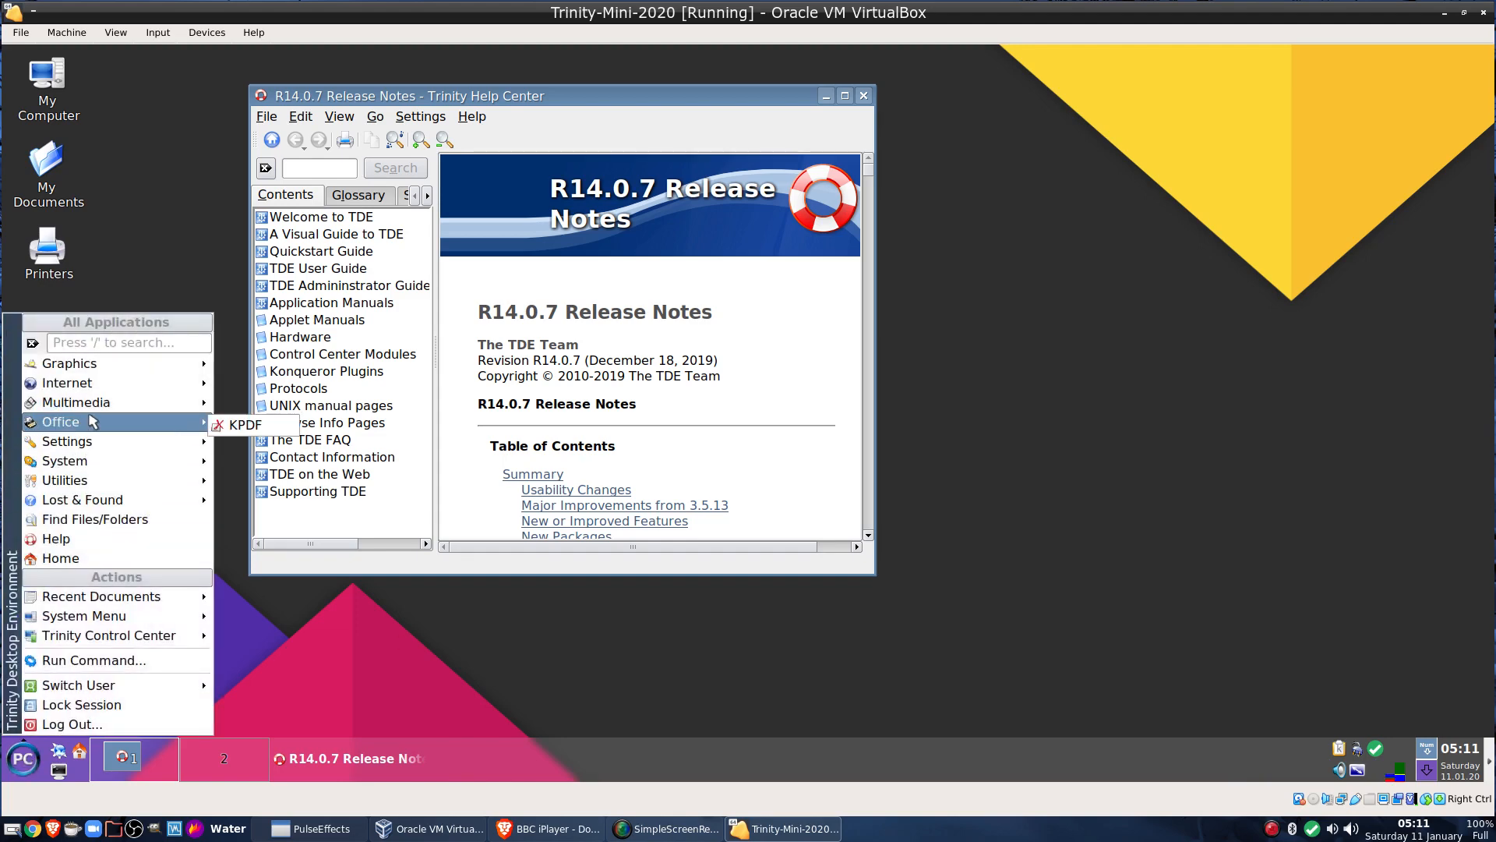
{"action": "mouse_move", "coordinate": [172, 484]}
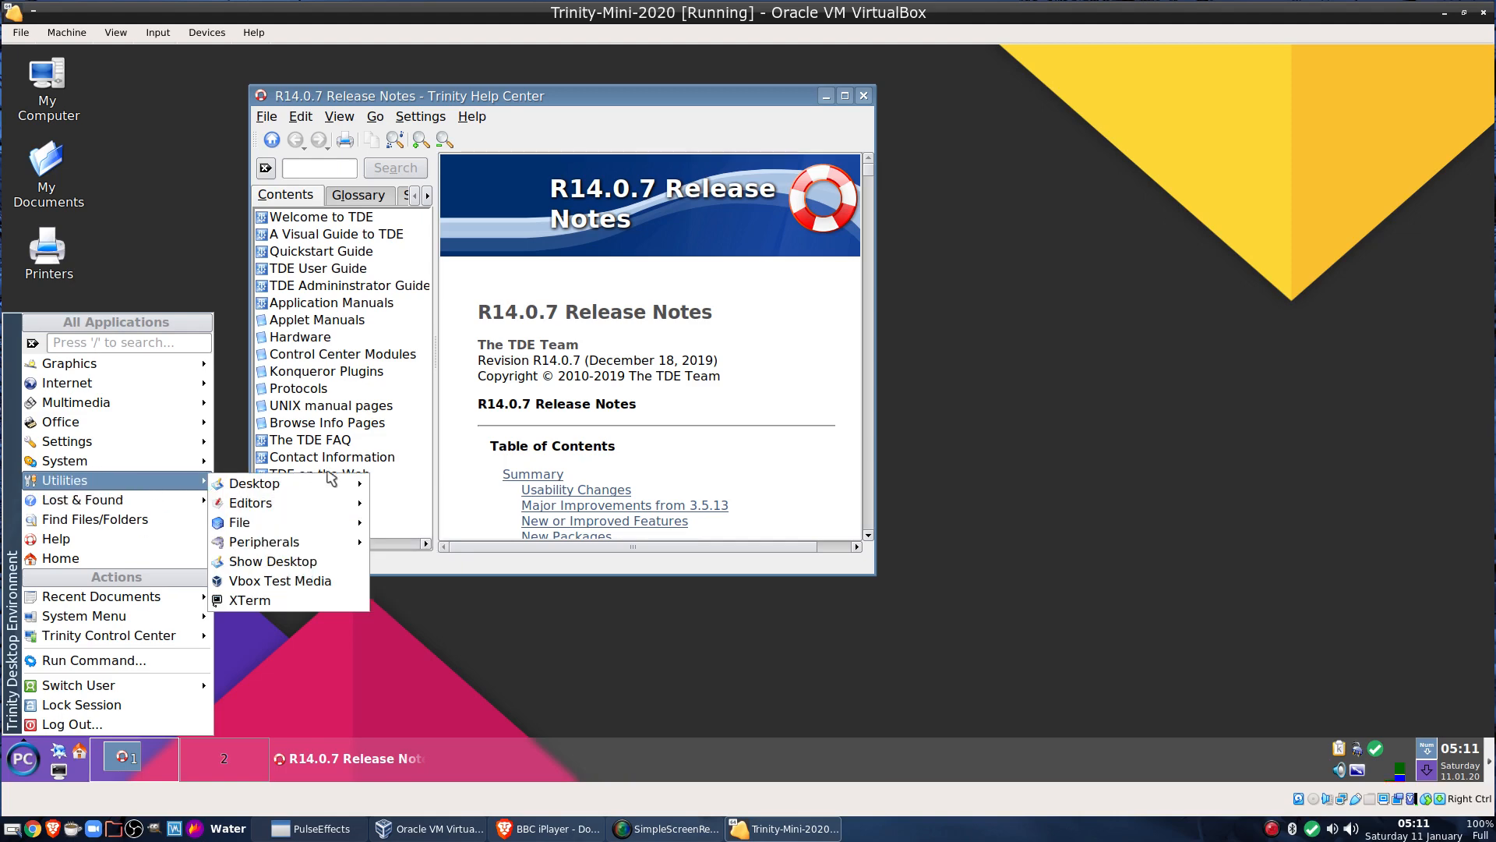
{"action": "mouse_move", "coordinate": [331, 487]}
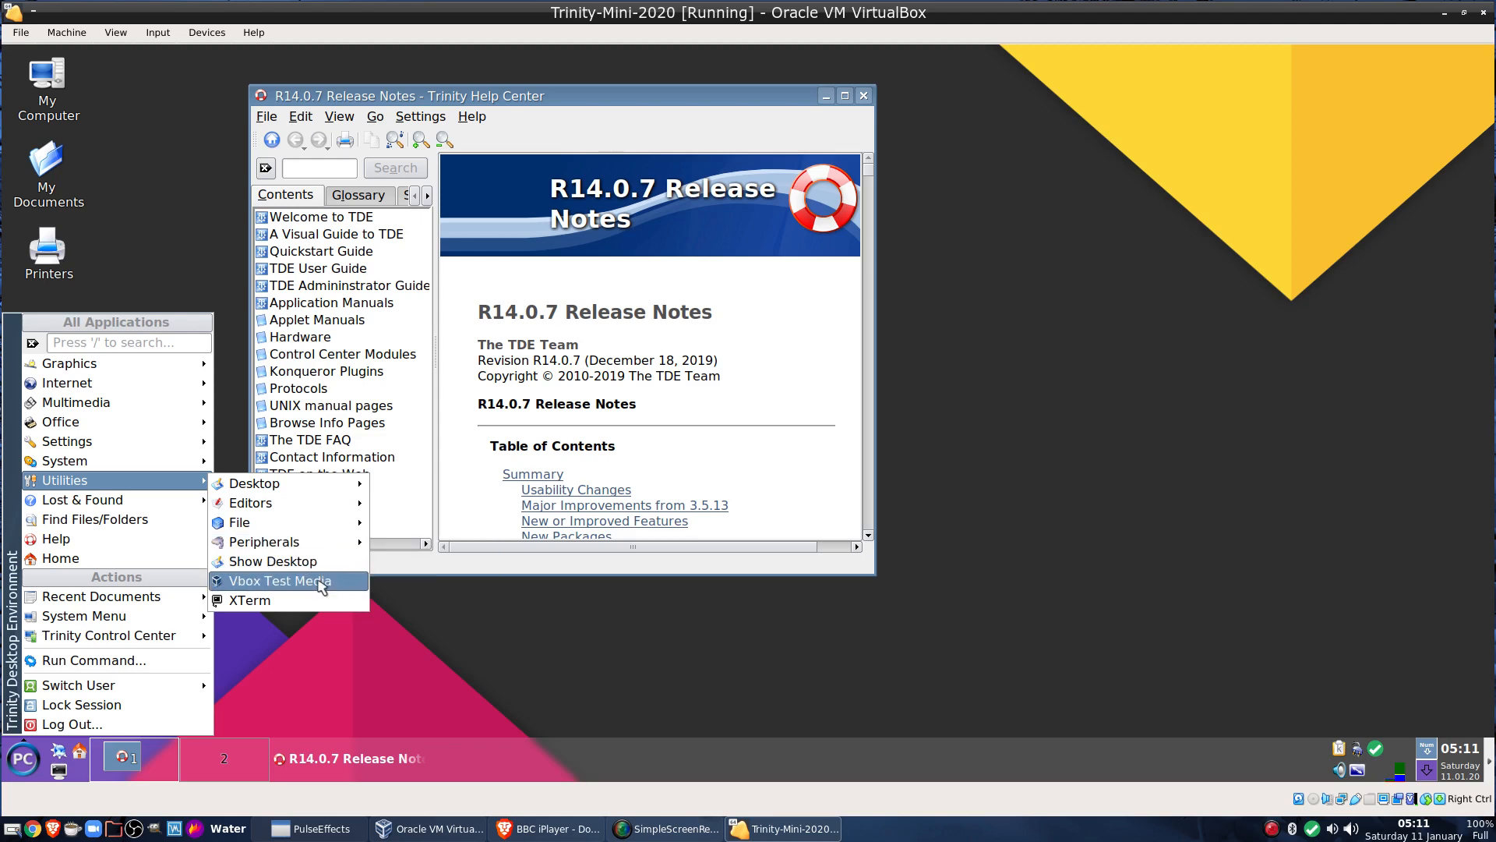
{"action": "mouse_move", "coordinate": [106, 505]}
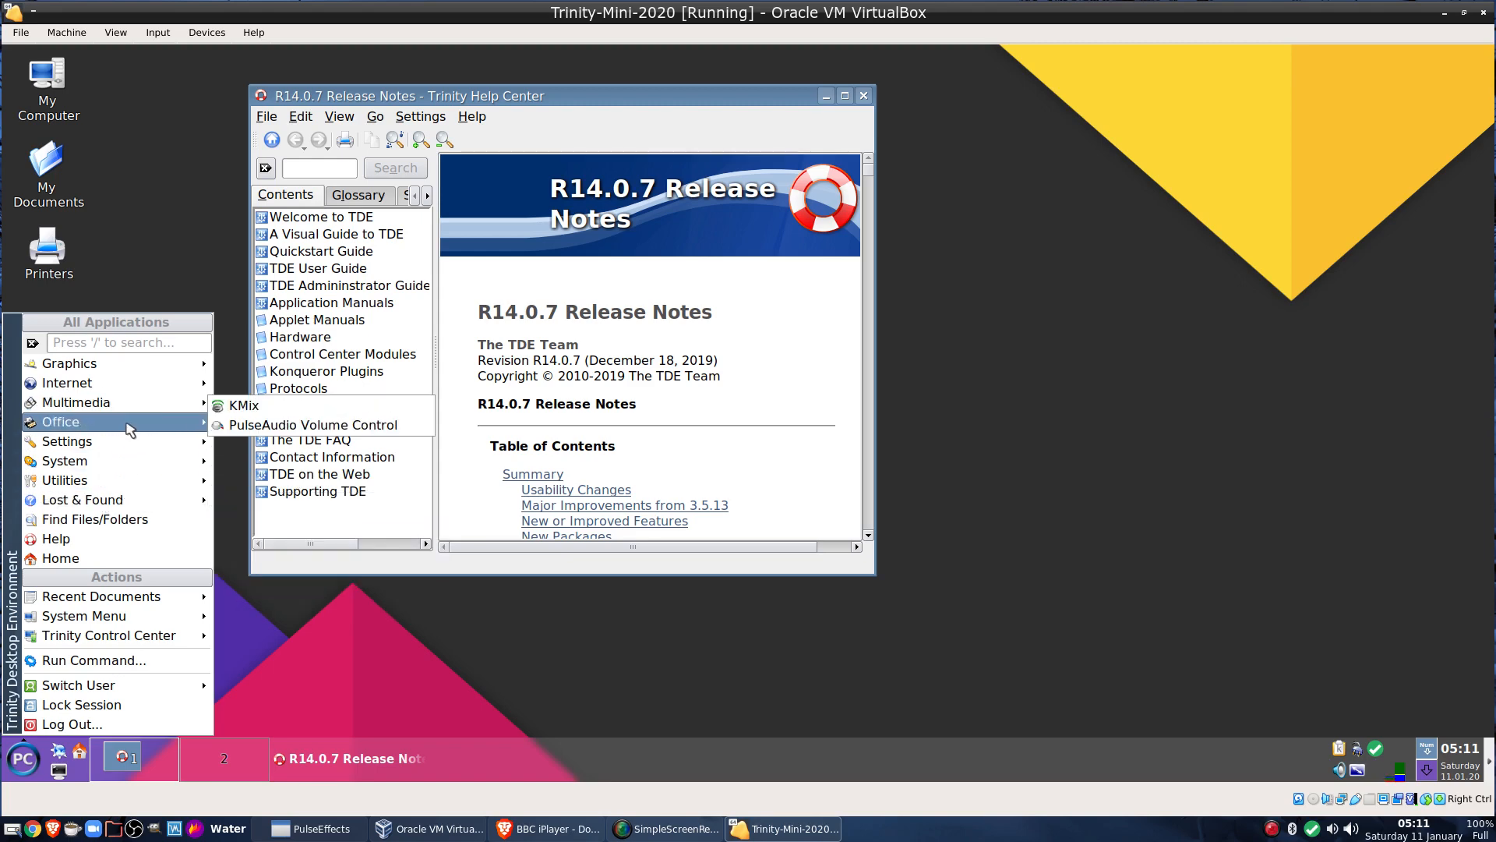
{"action": "mouse_move", "coordinate": [138, 431]}
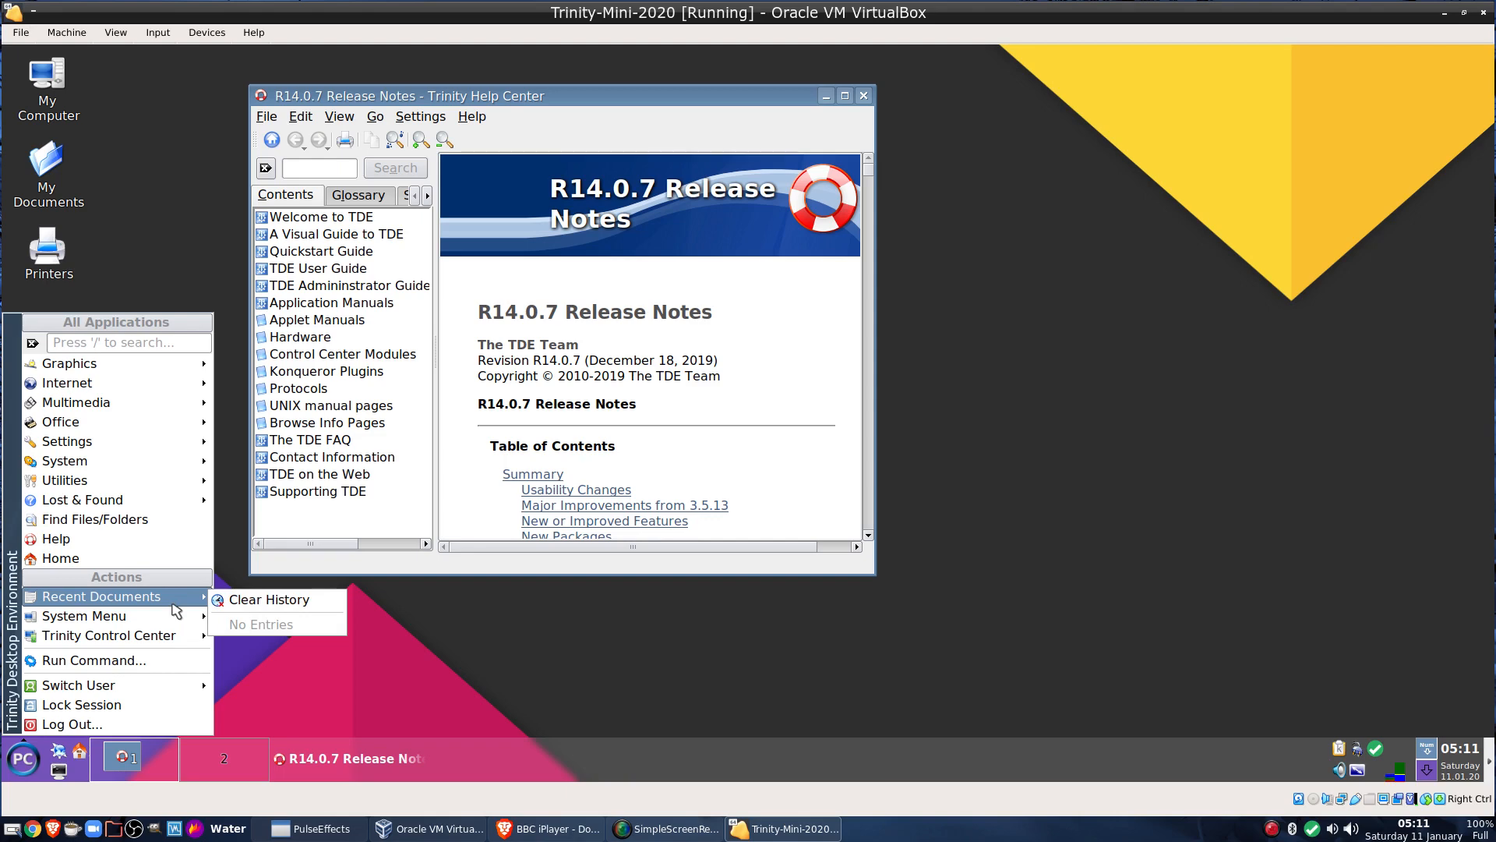
{"action": "mouse_move", "coordinate": [176, 620]}
{"action": "mouse_move", "coordinate": [185, 645]}
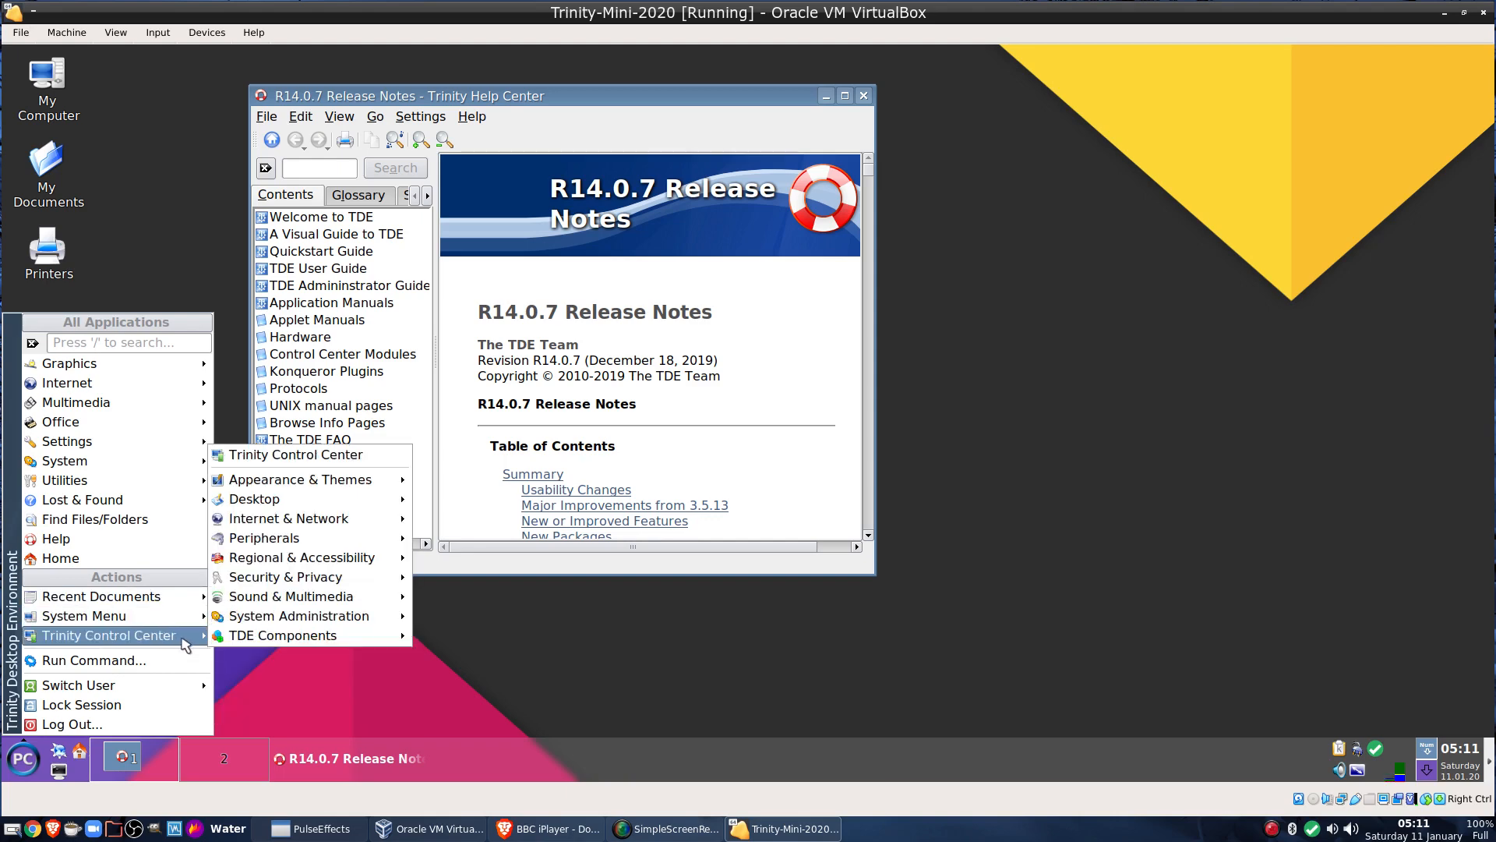
{"action": "mouse_move", "coordinate": [291, 584]}
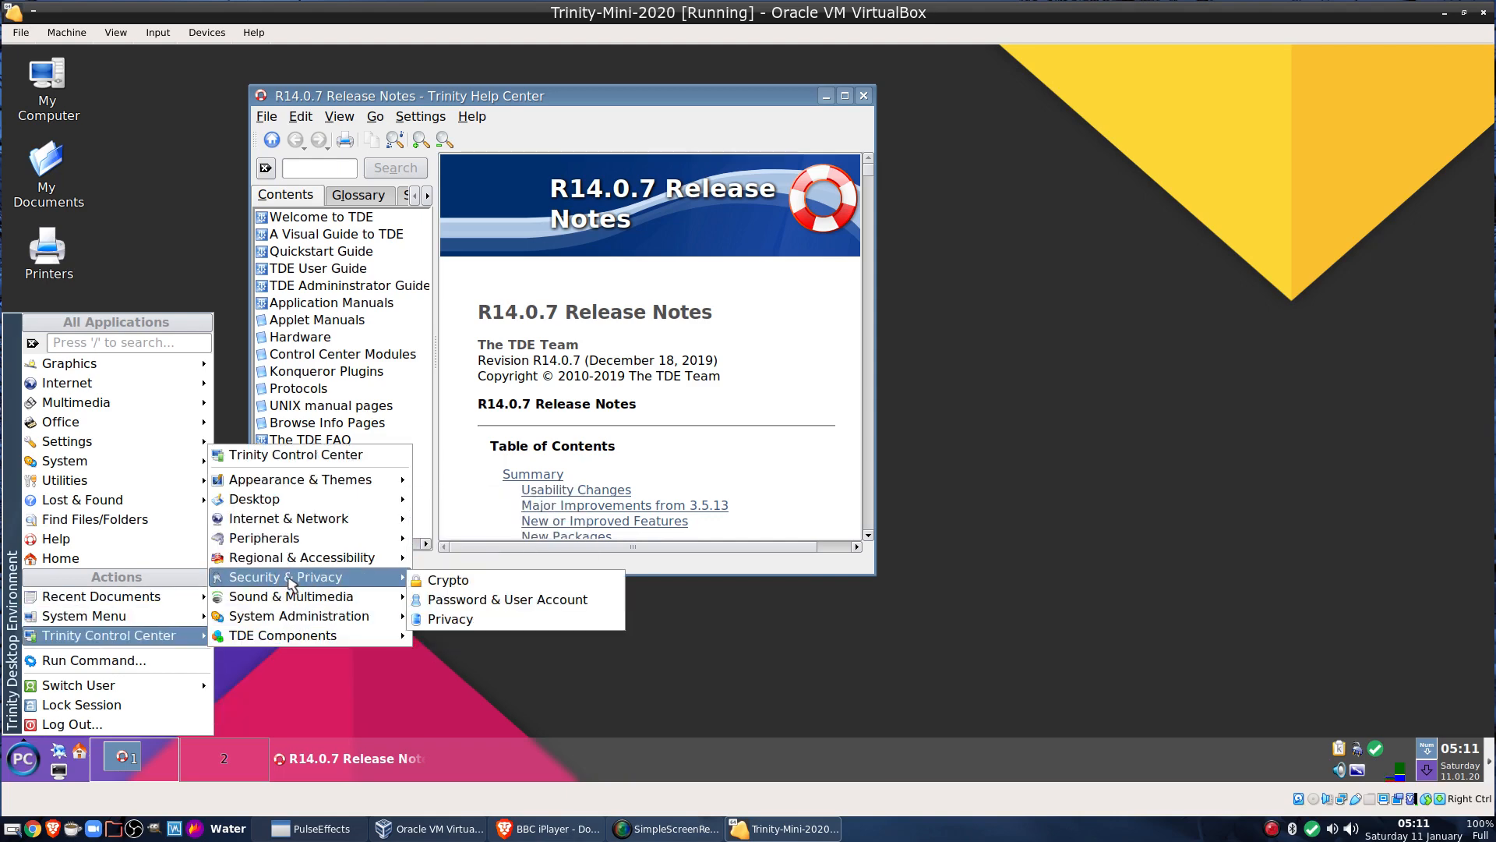
{"action": "mouse_move", "coordinate": [275, 487]}
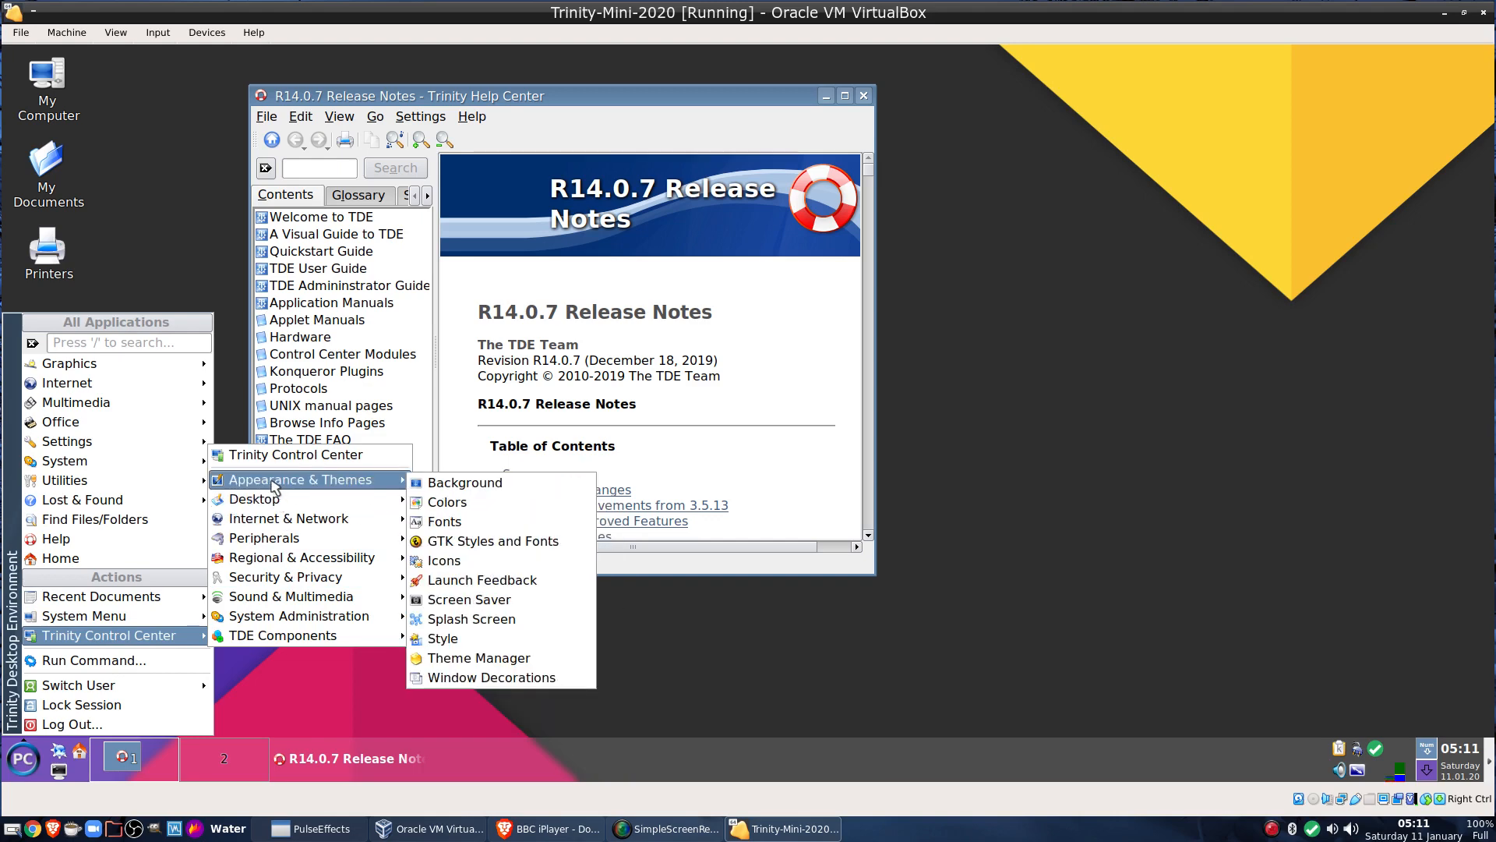
{"action": "left_click", "coordinate": [269, 456]}
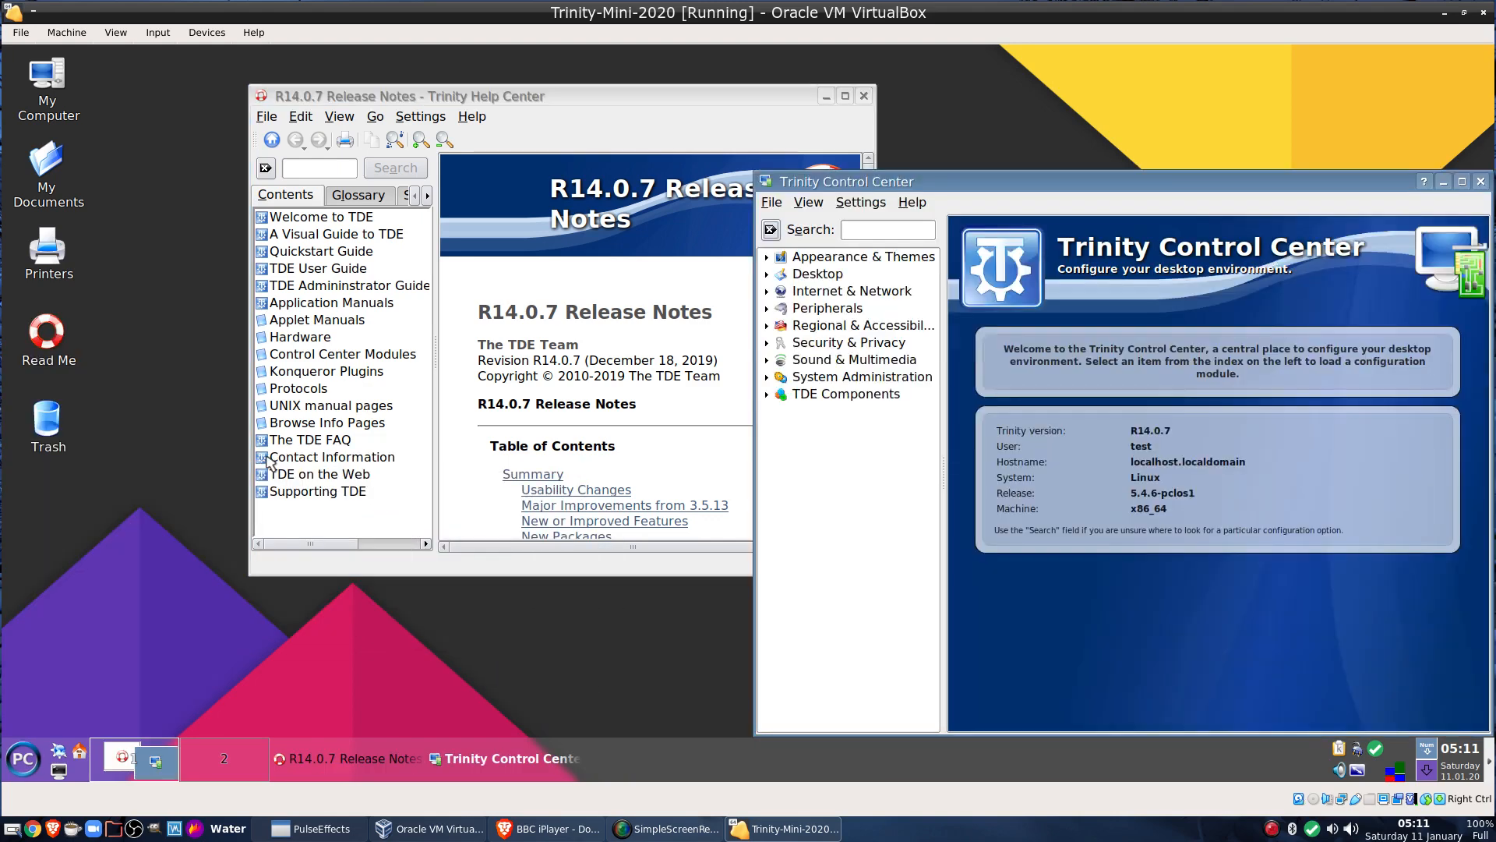
Close the release notes, move Trinity Control Center to the upper left, then close it
{"action": "left_click", "coordinate": [864, 96]}
{"action": "left_click_drag", "start_coordinate": [947, 187], "coordinate": [451, 123]}
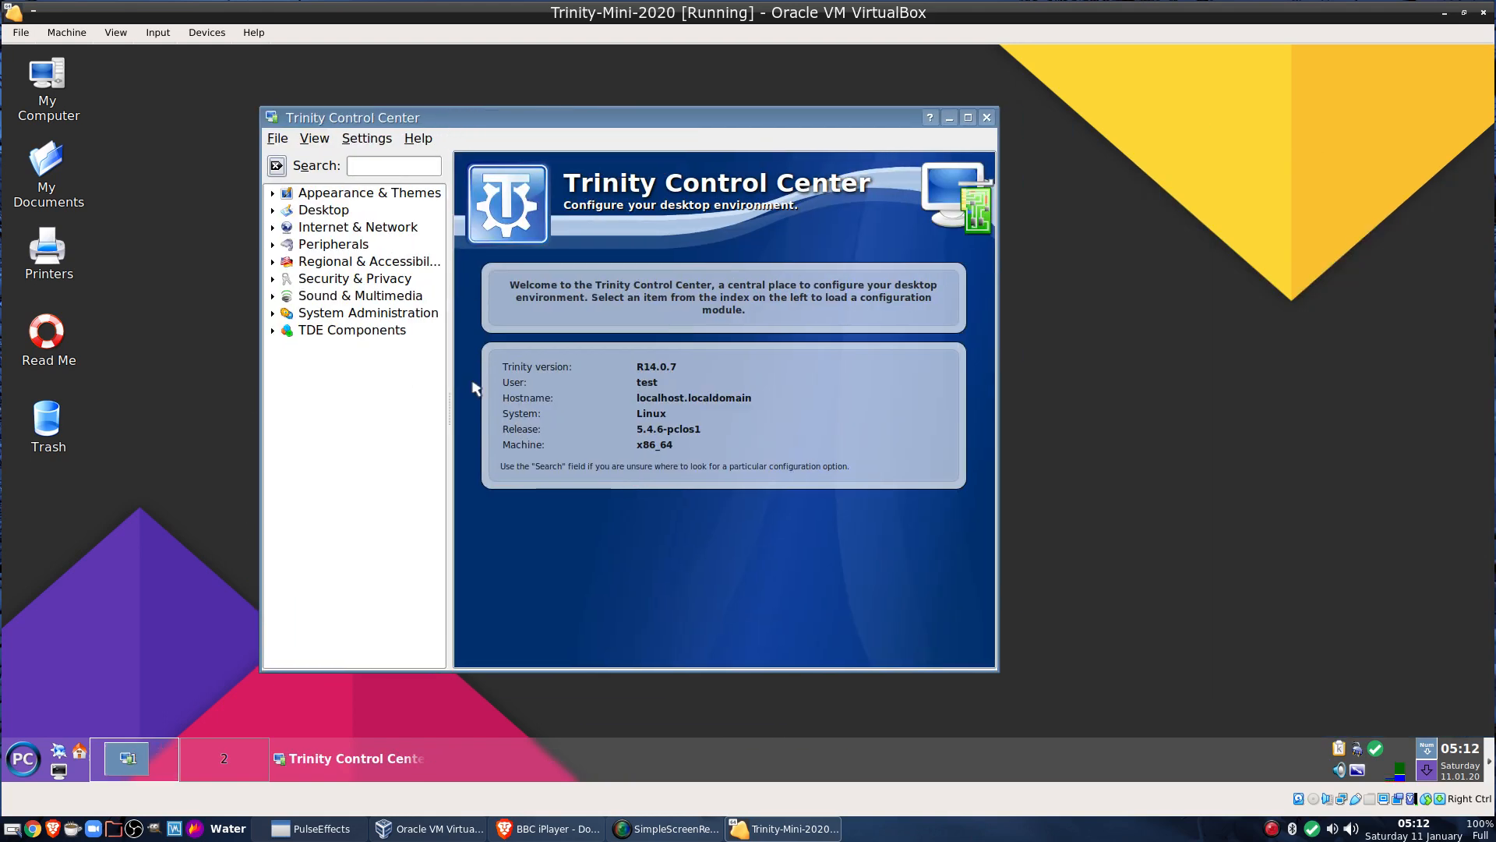
{"action": "left_click", "coordinate": [987, 118]}
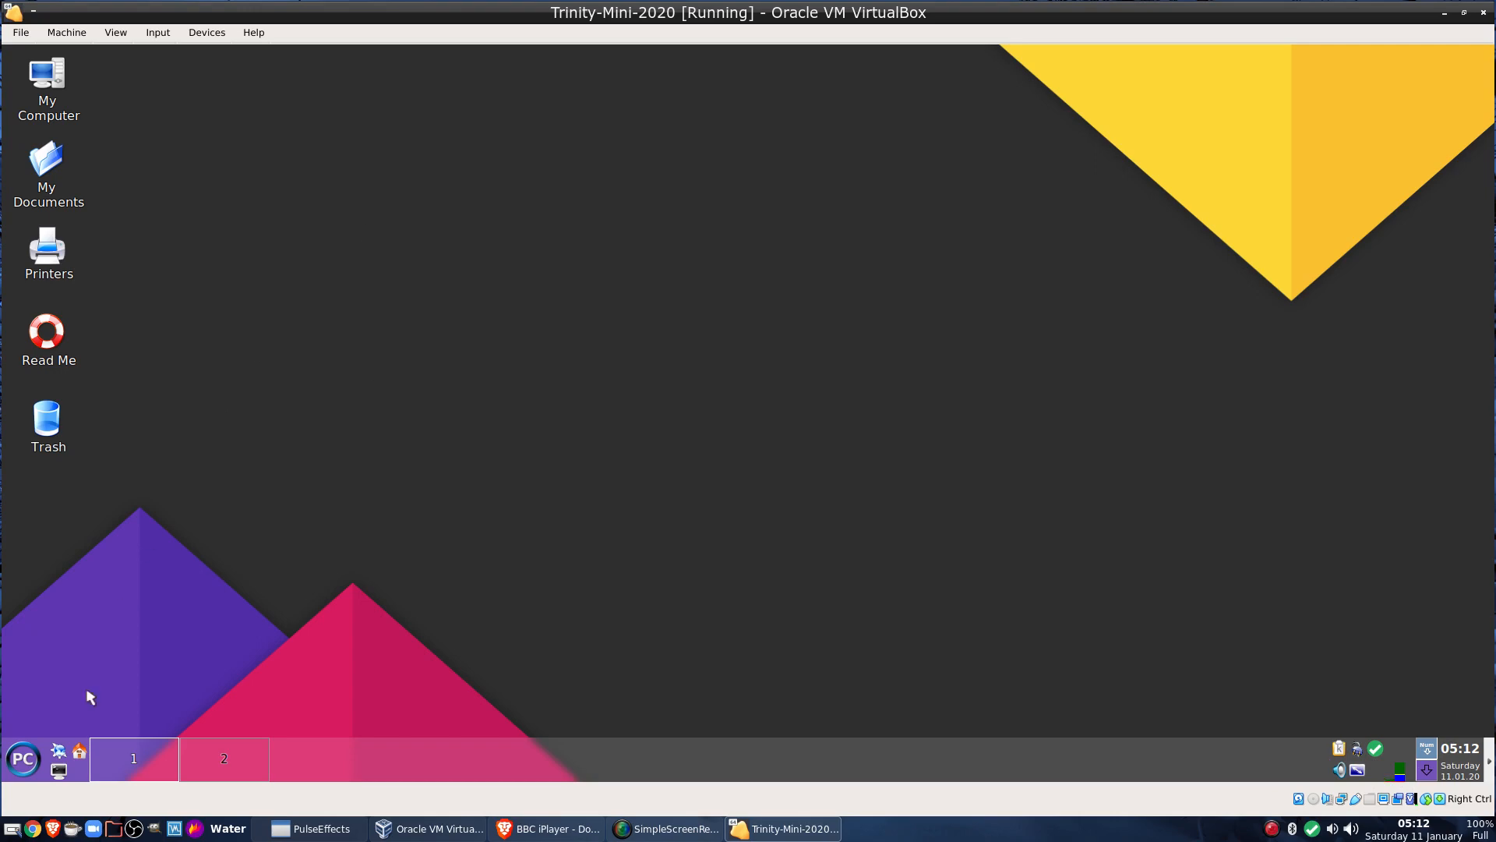
Restart the guest, boot PCLinuxOS from GRUB, and log back in as the original user
{"action": "left_click", "coordinate": [23, 757]}
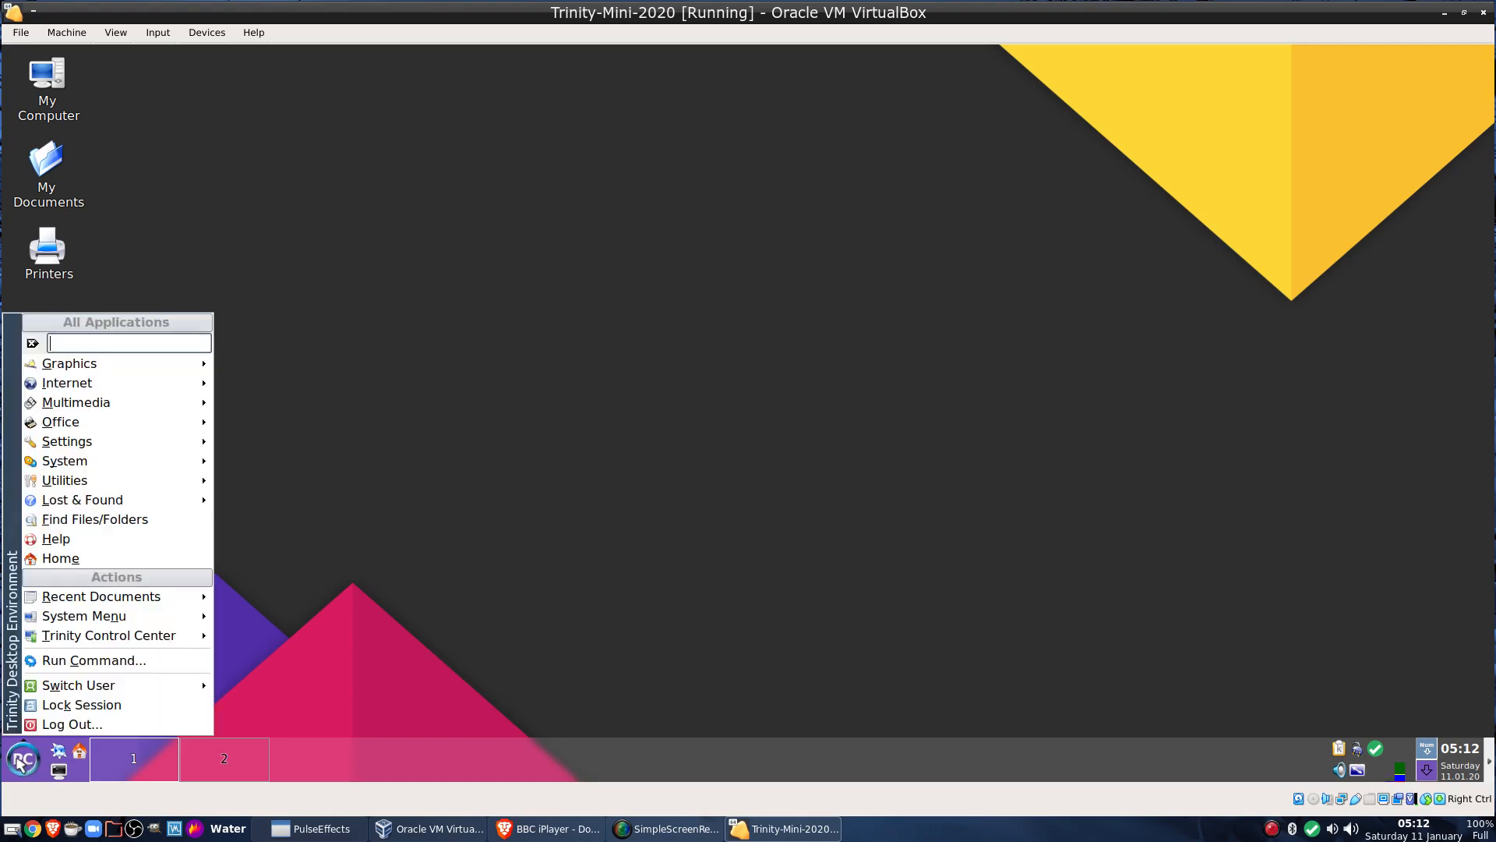
{"action": "left_click", "coordinate": [87, 725]}
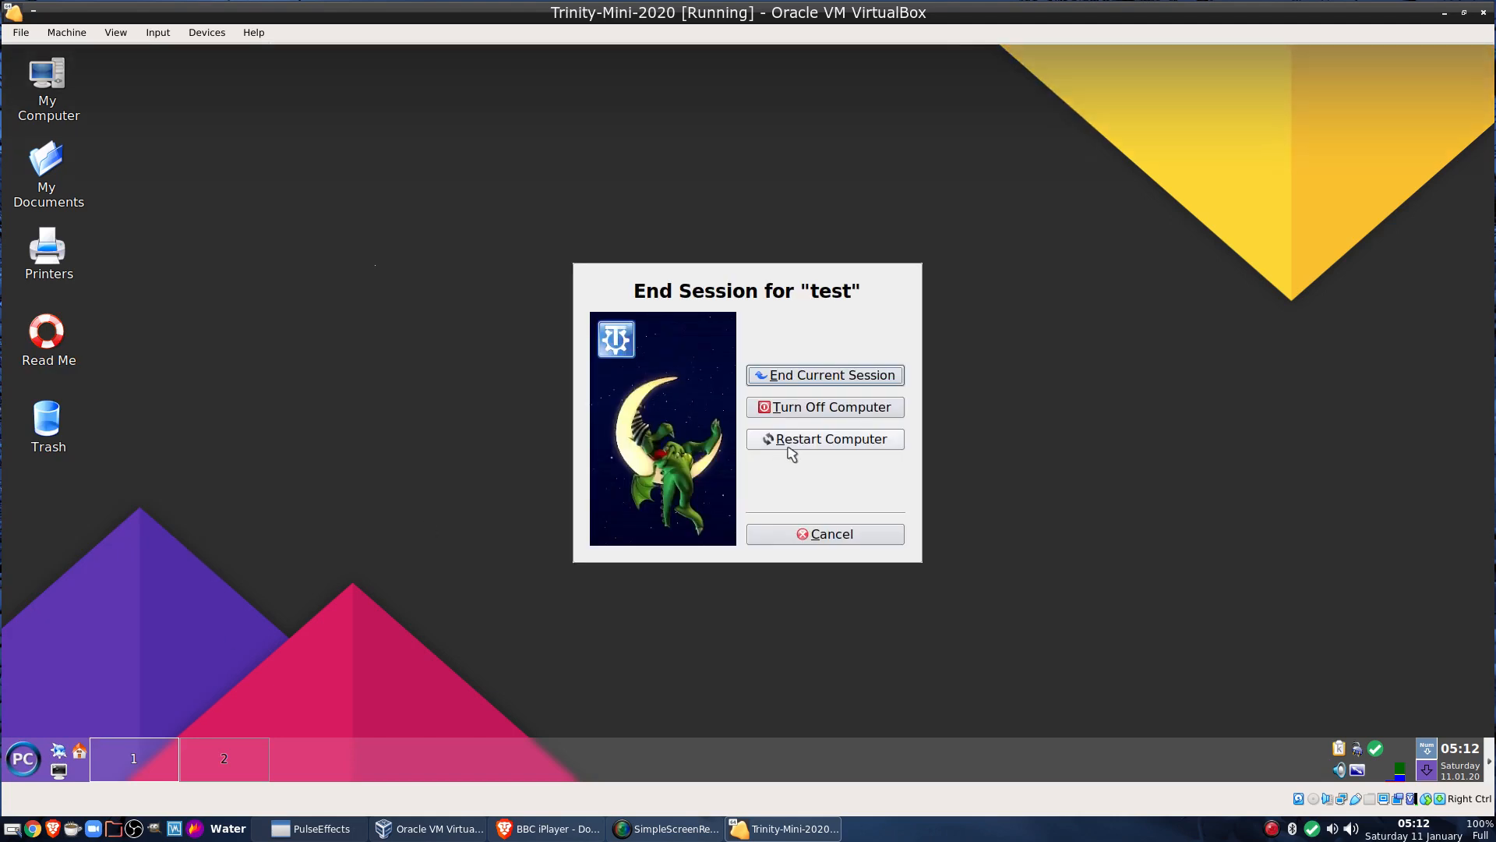
{"action": "left_click", "coordinate": [788, 444]}
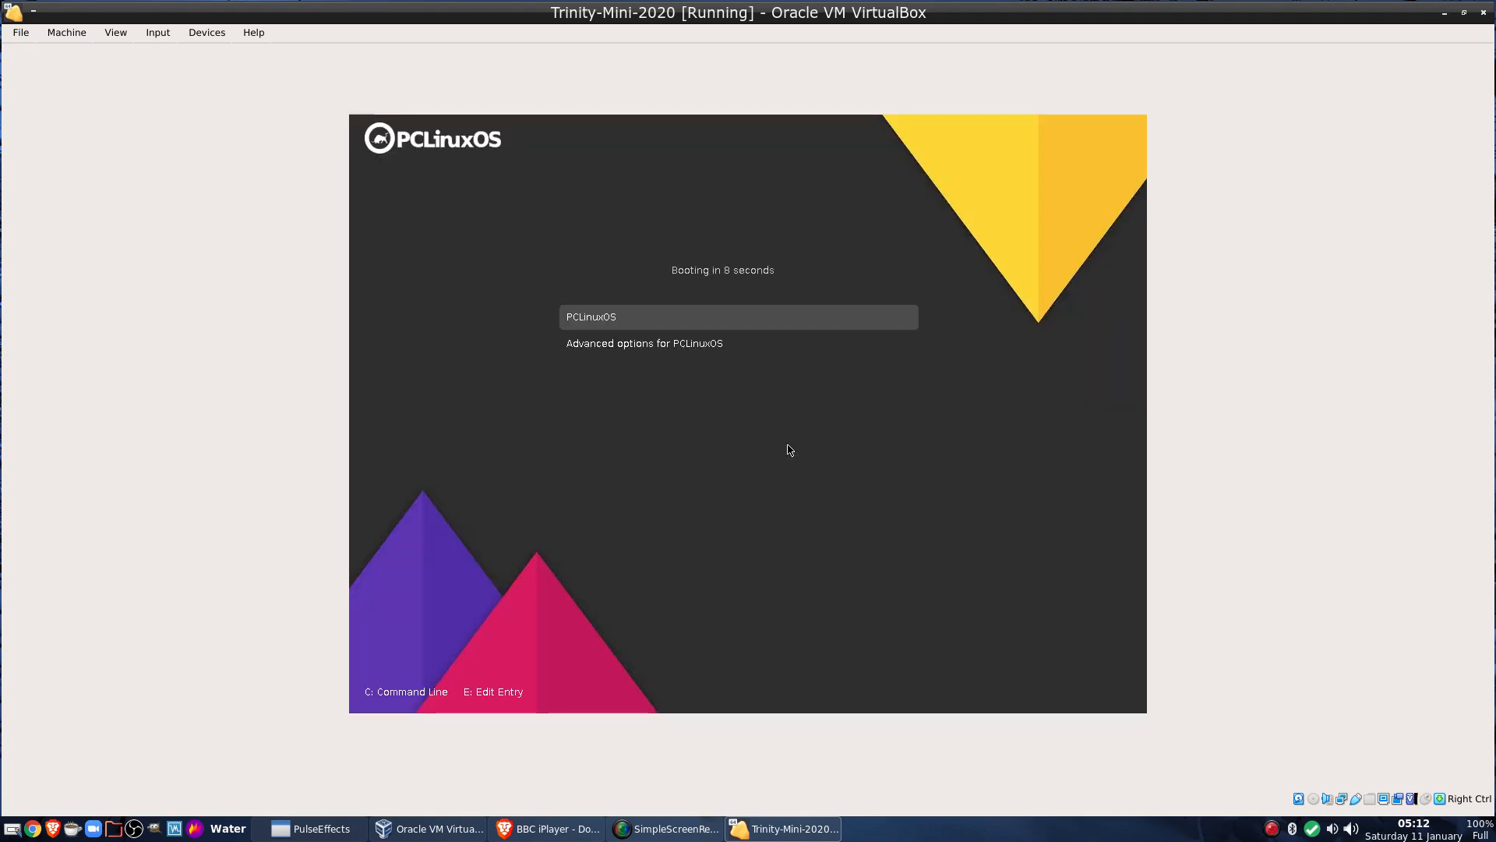
{"action": "key", "text": "Return"}
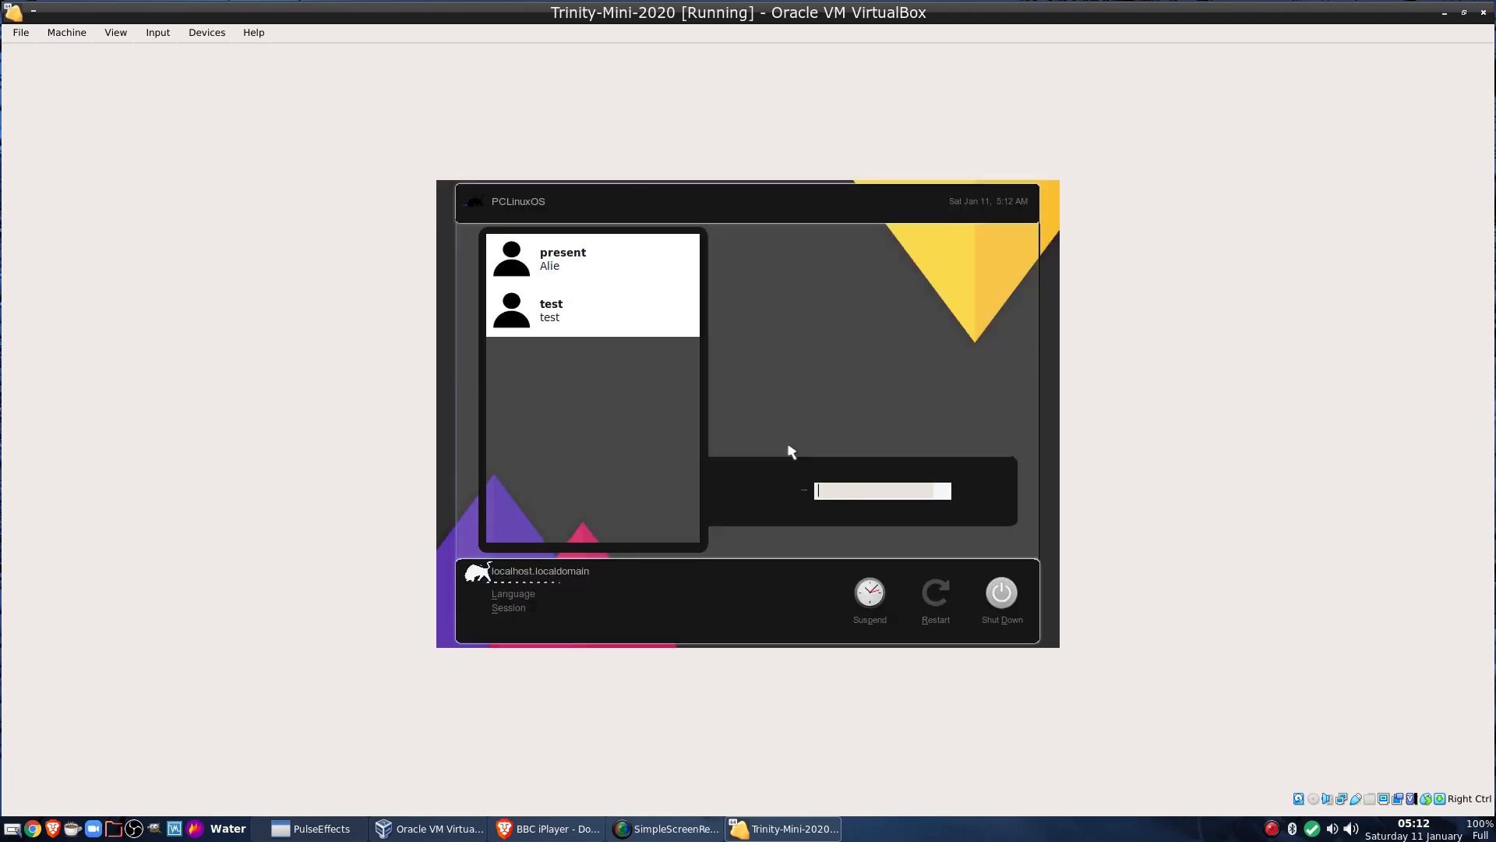
{"action": "left_click", "coordinate": [536, 268]}
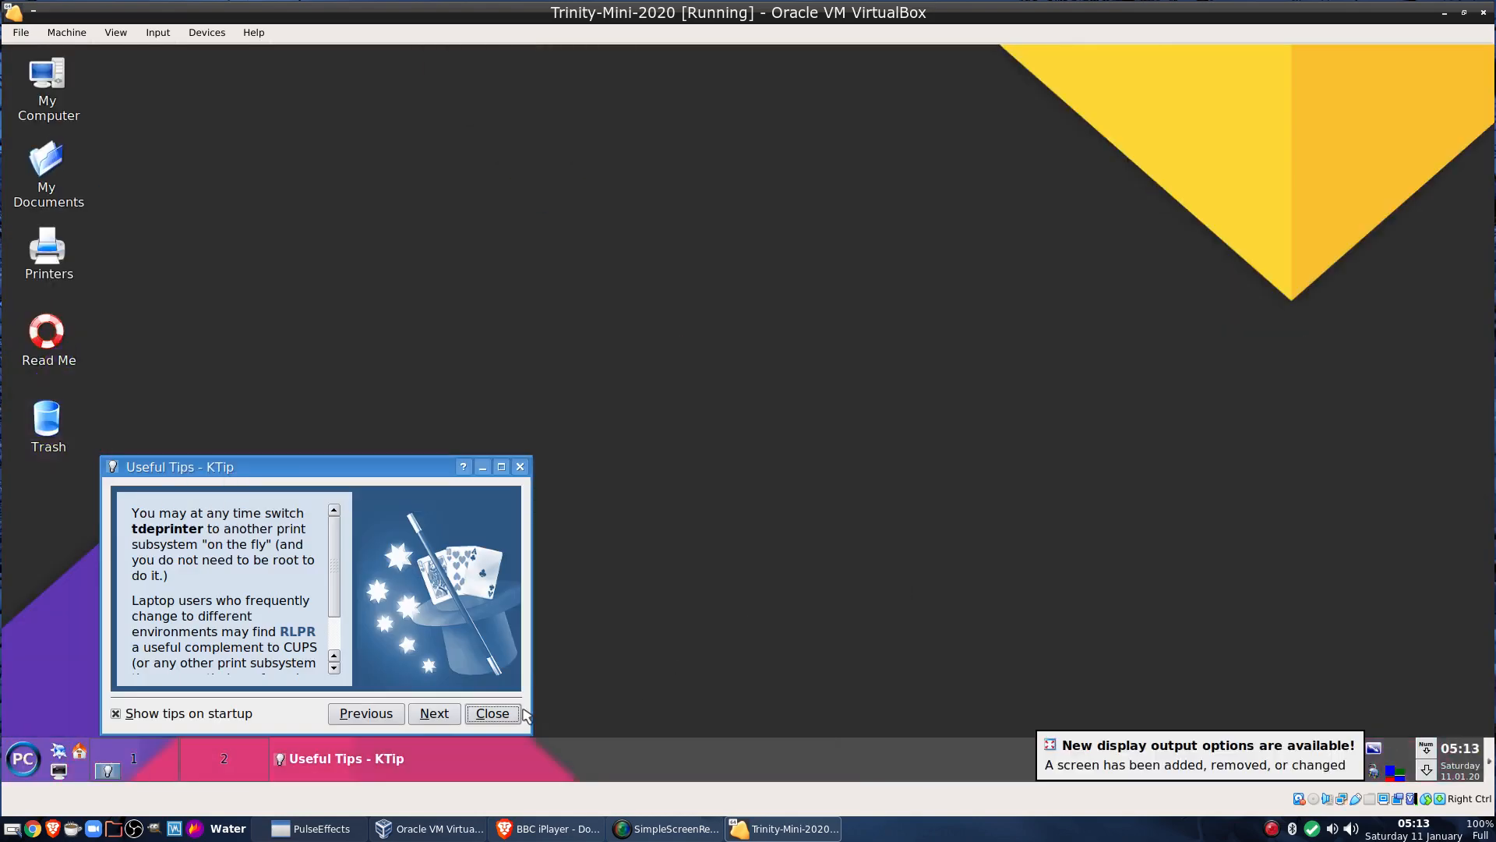
Close the Useful Tips window, dismiss a desktop context menu, and open the PC application menu
{"action": "left_click", "coordinate": [491, 713]}
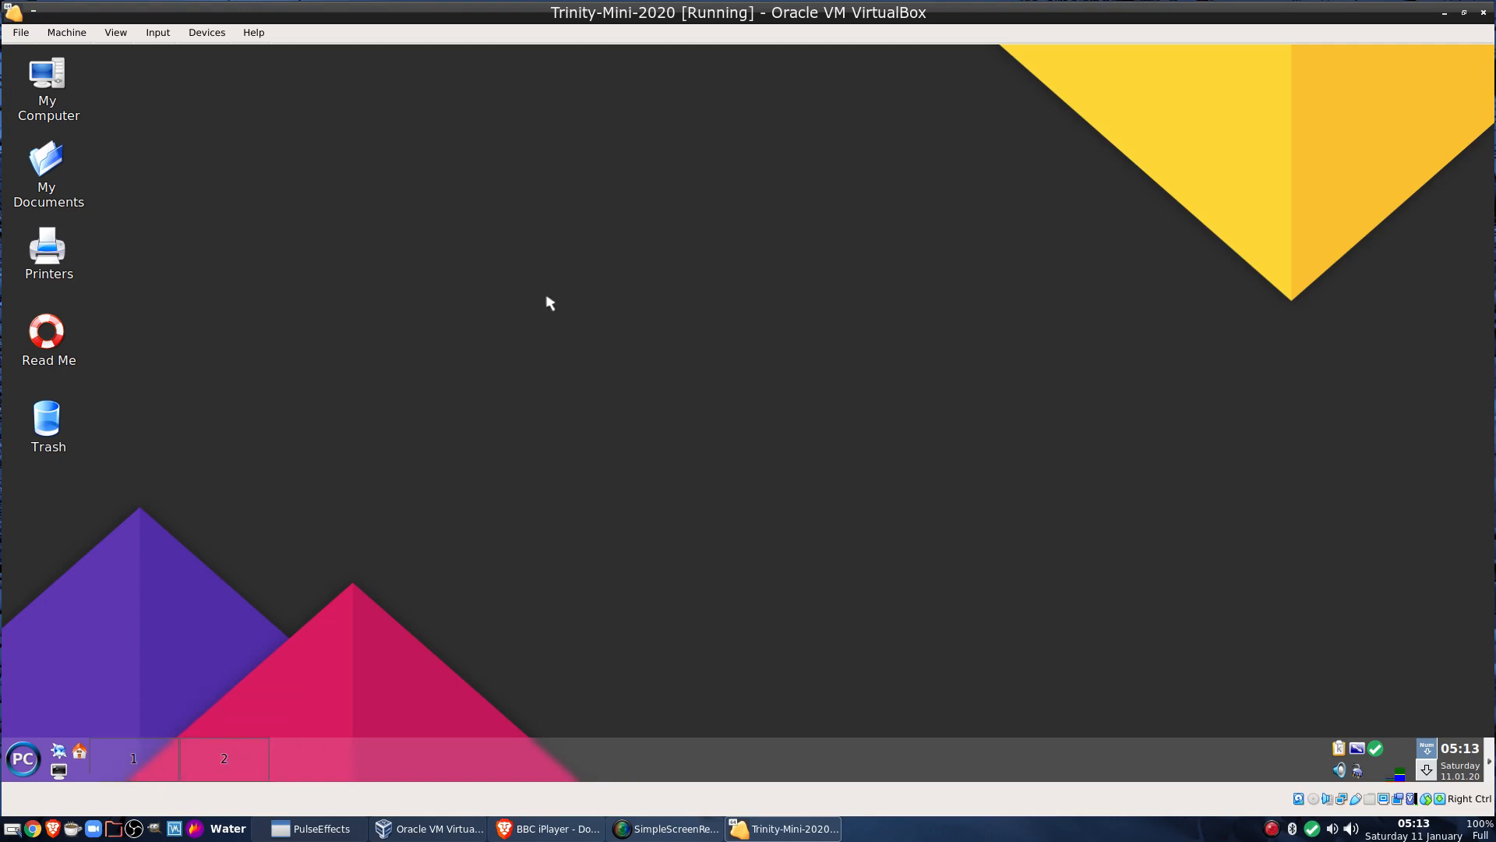
{"action": "right_click", "coordinate": [535, 181]}
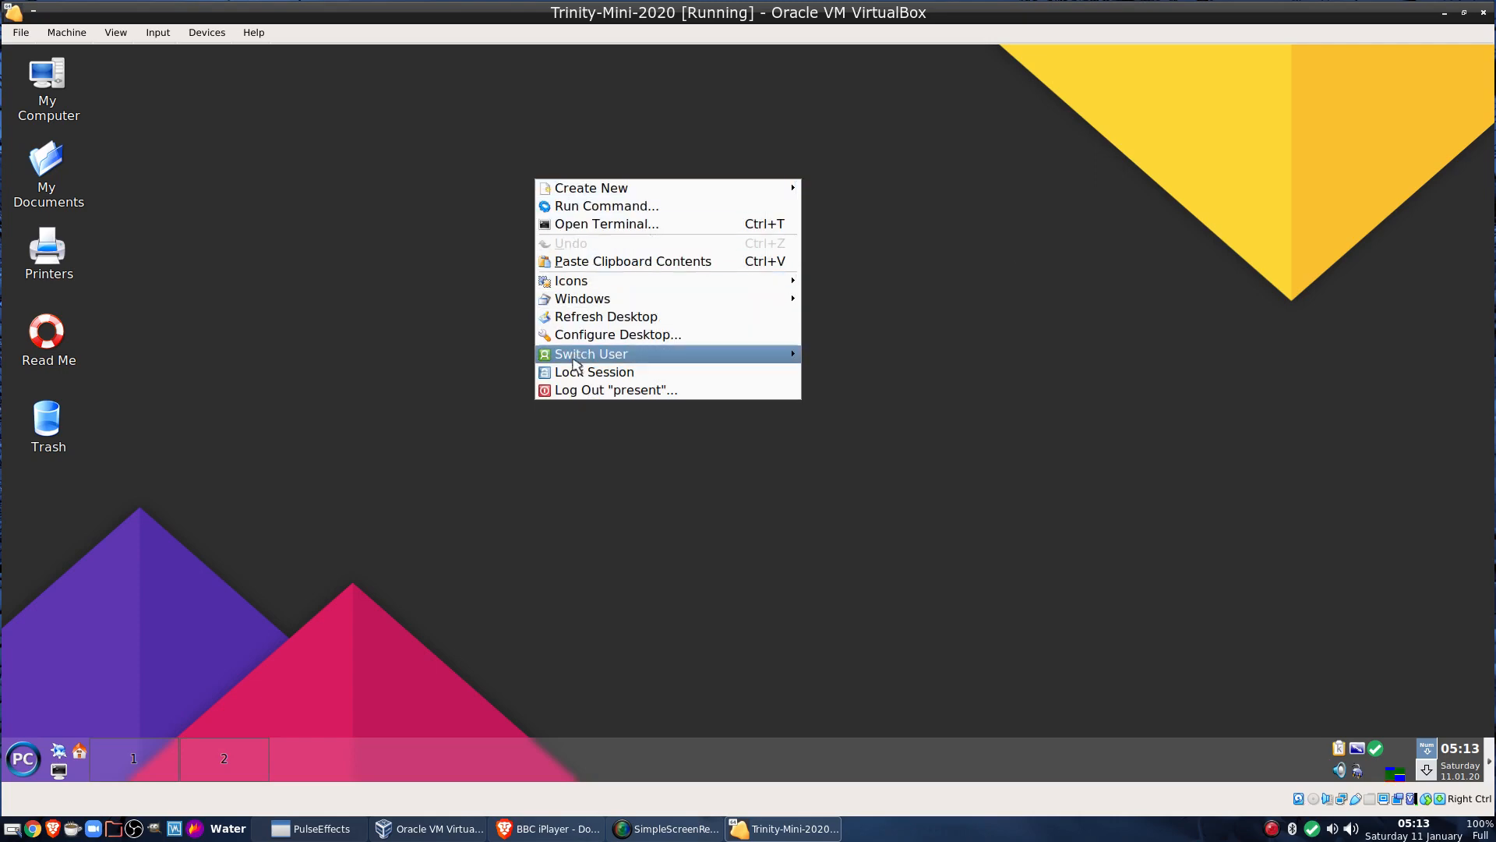
{"action": "mouse_move", "coordinate": [595, 191]}
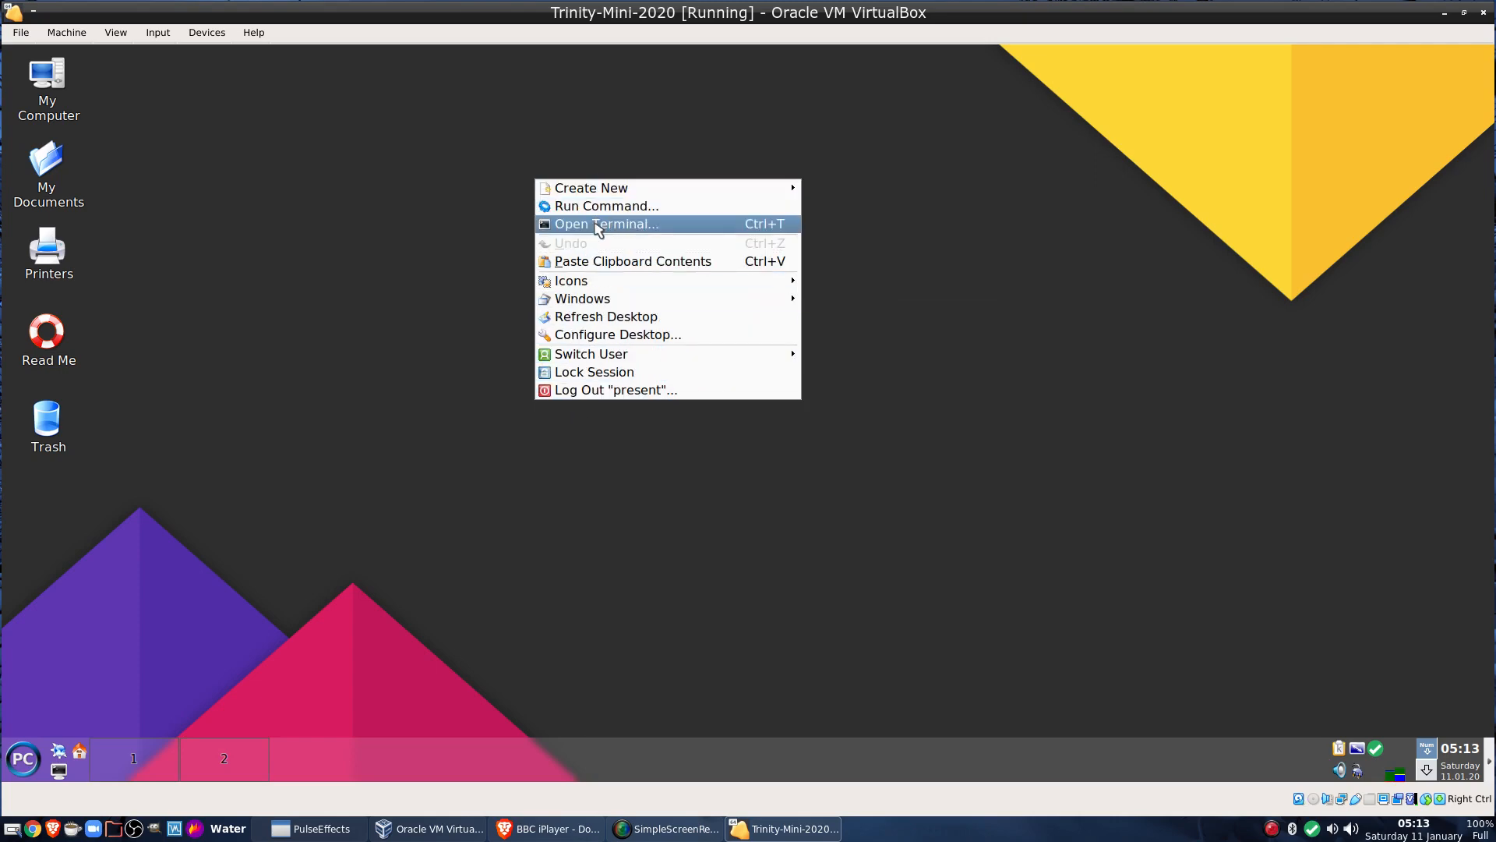
{"action": "left_click", "coordinate": [411, 320]}
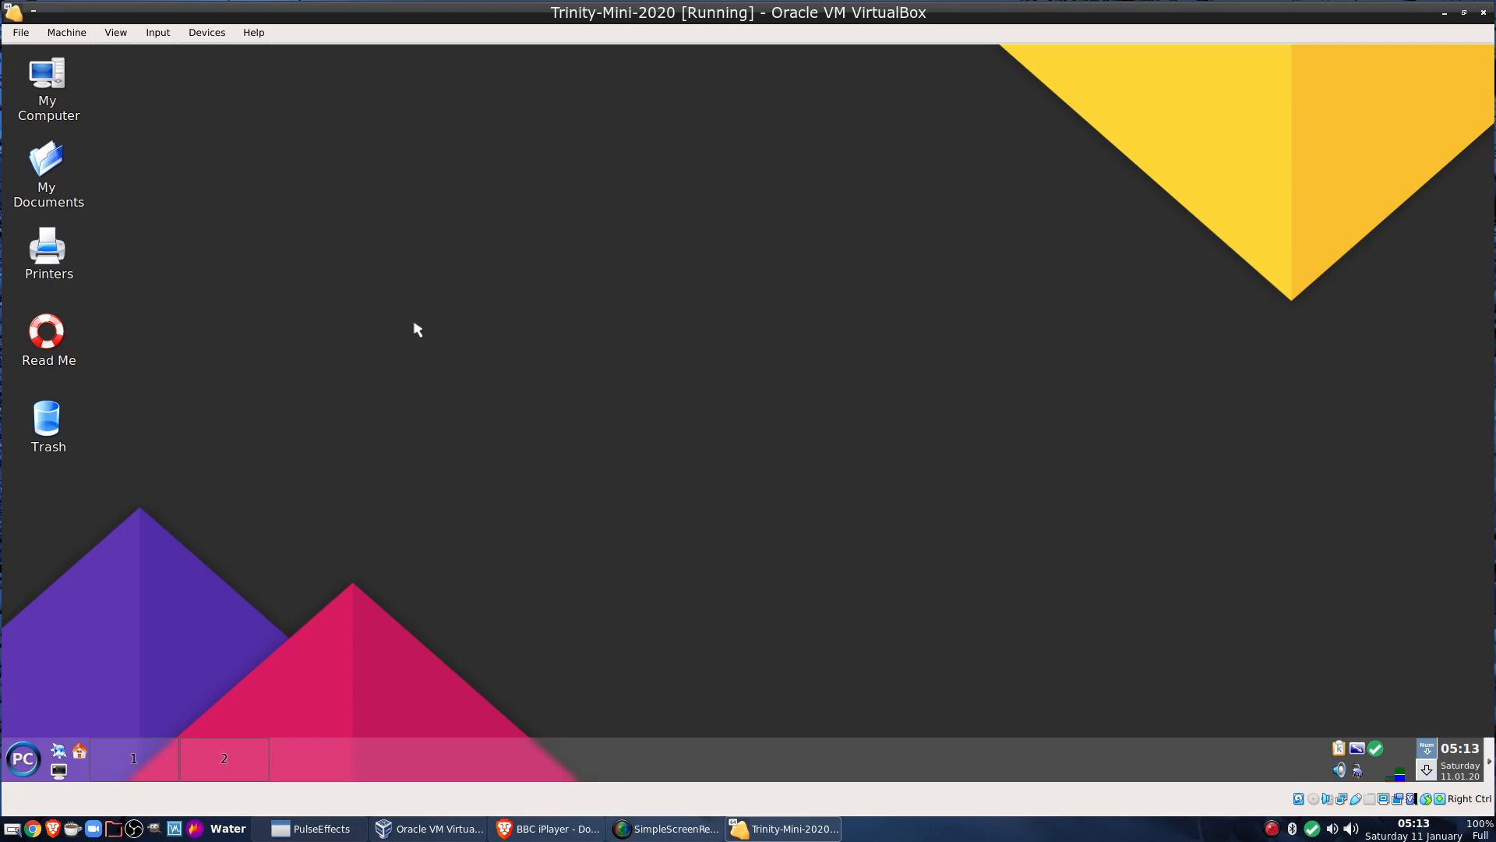
{"action": "left_click", "coordinate": [21, 759]}
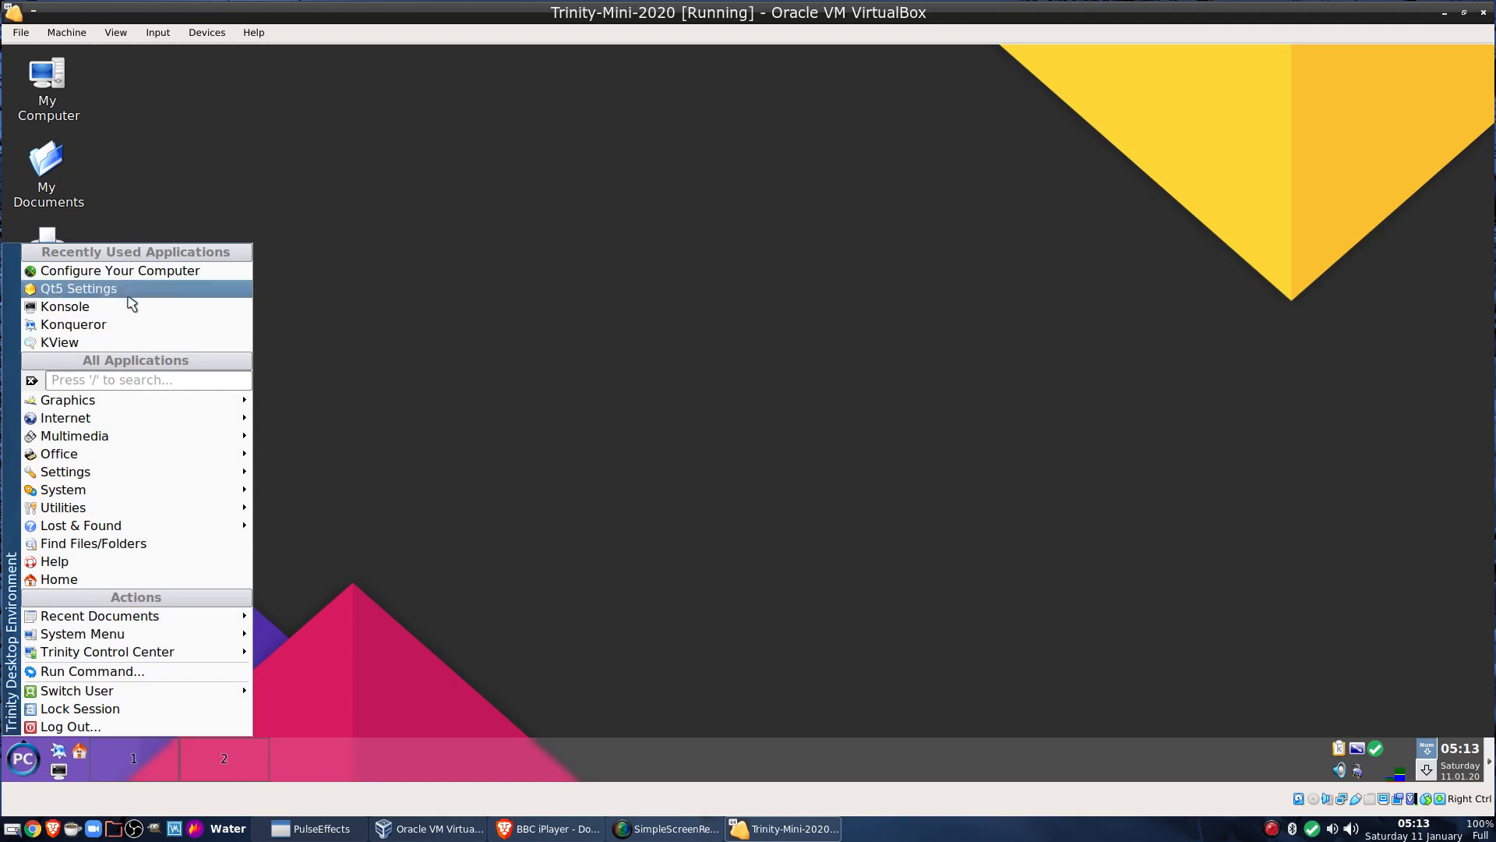
Launch Synaptic as root with the root password, skip its introduction, and reload package information
{"action": "mouse_move", "coordinate": [148, 487]}
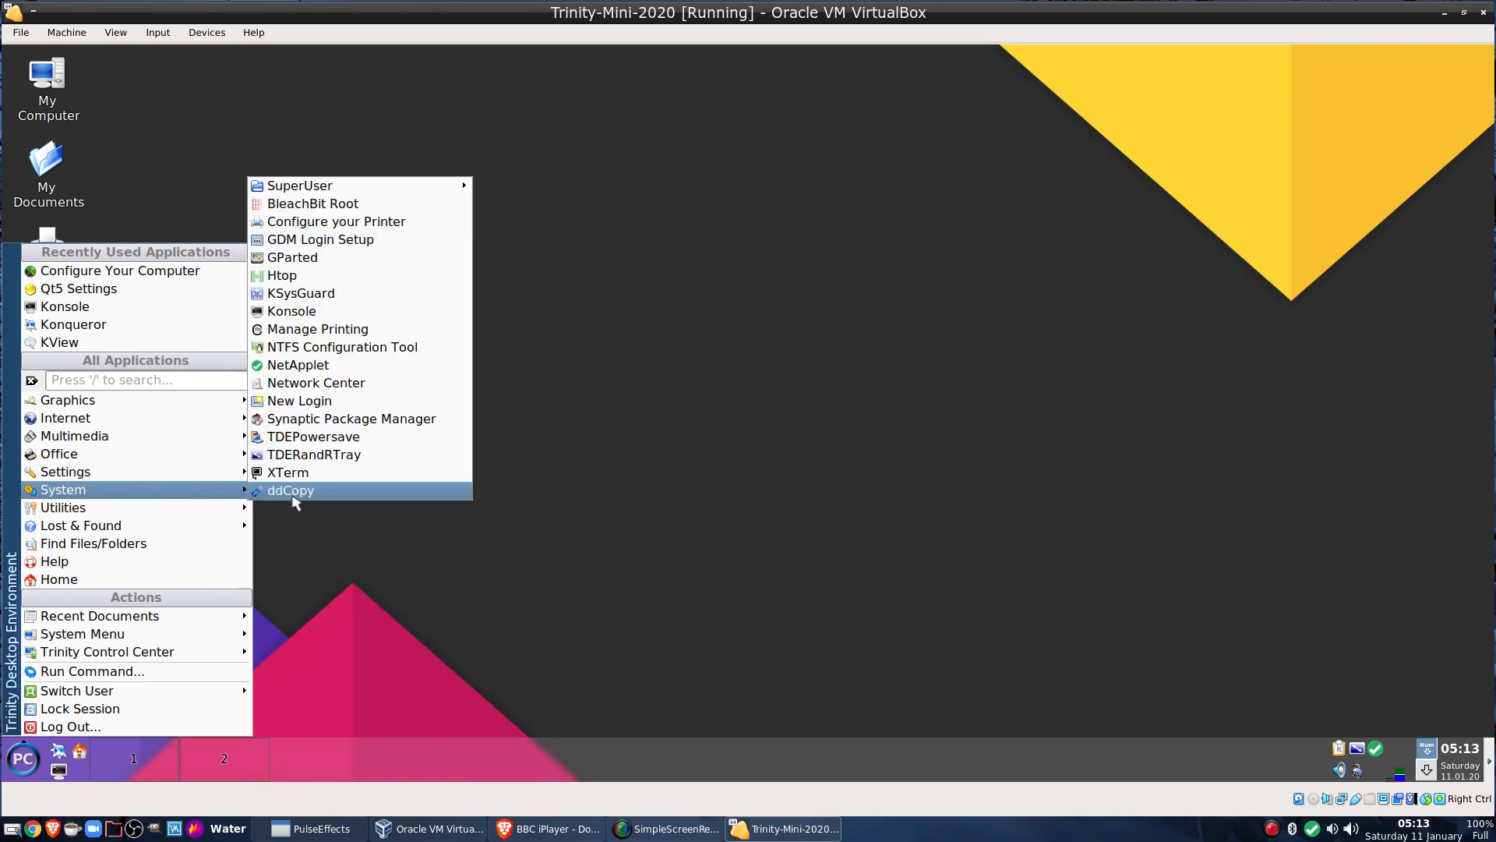
{"action": "left_click", "coordinate": [328, 419]}
{"action": "type", "text": "●"}
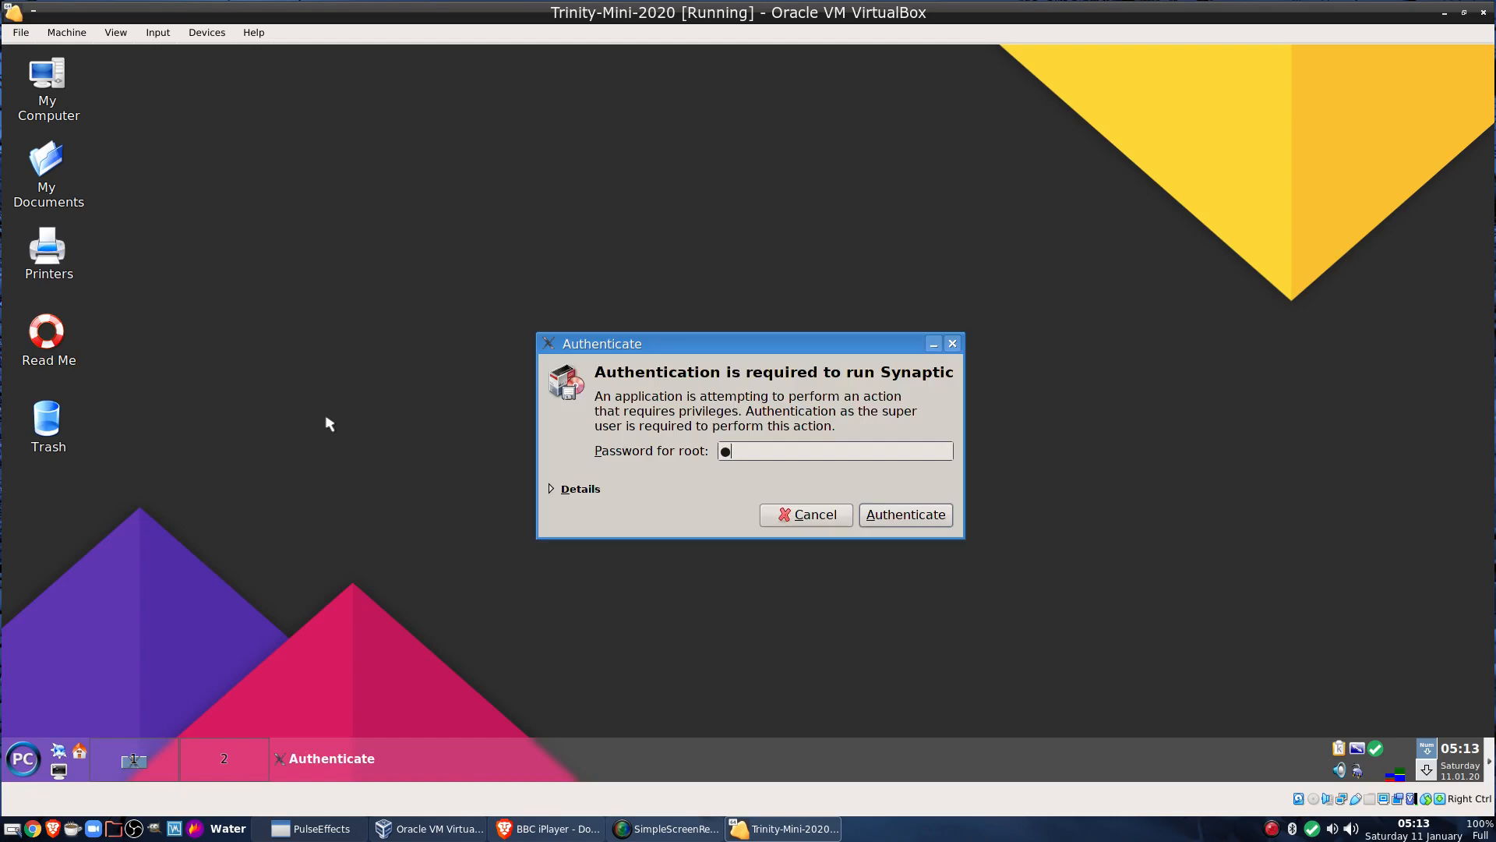
{"action": "type", "text": "●●●"}
{"action": "key", "text": "Return"}
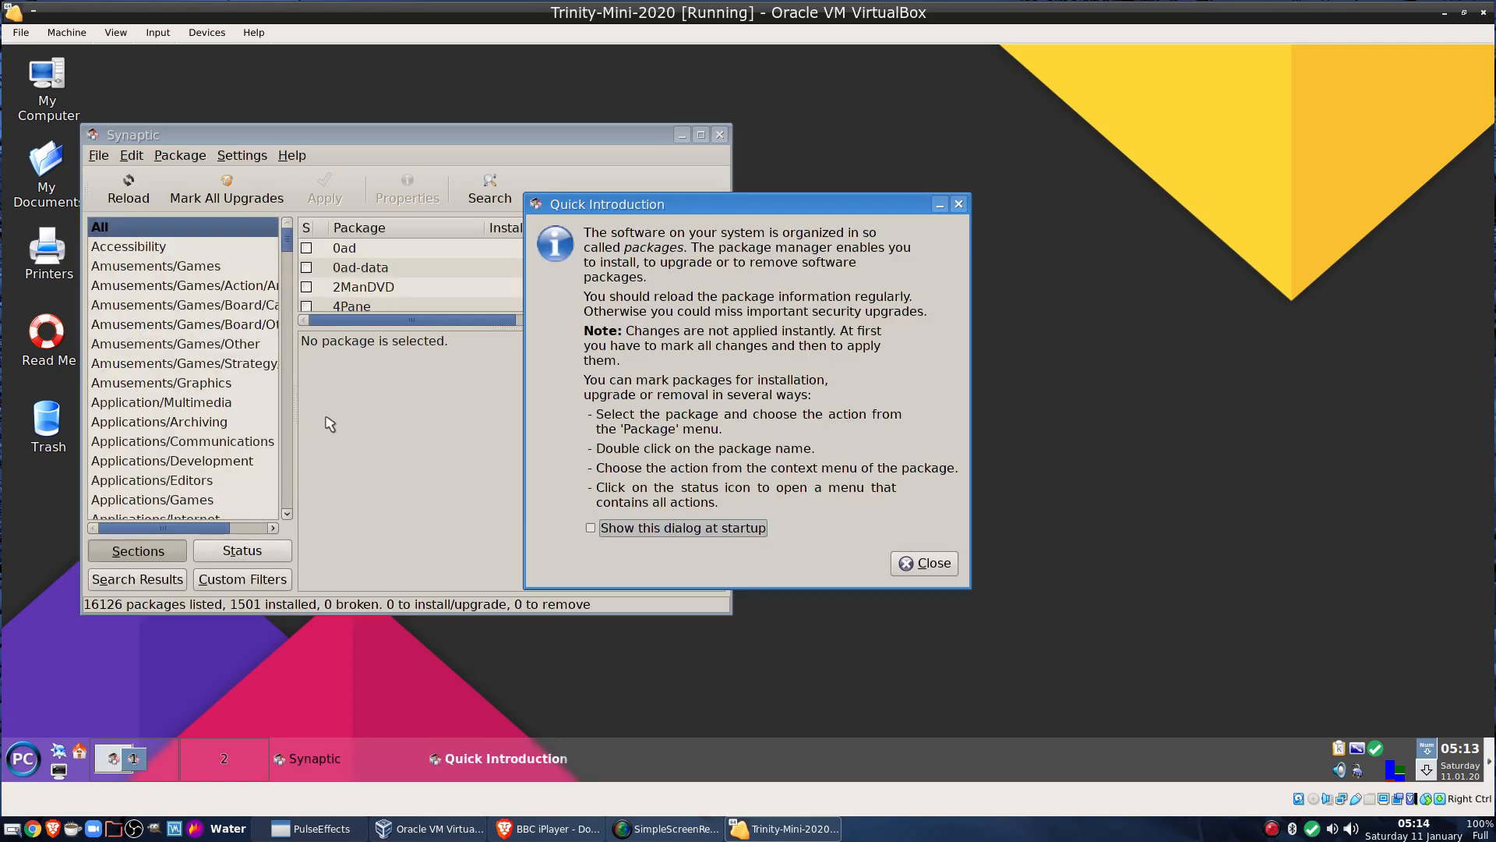
{"action": "left_click", "coordinate": [932, 564]}
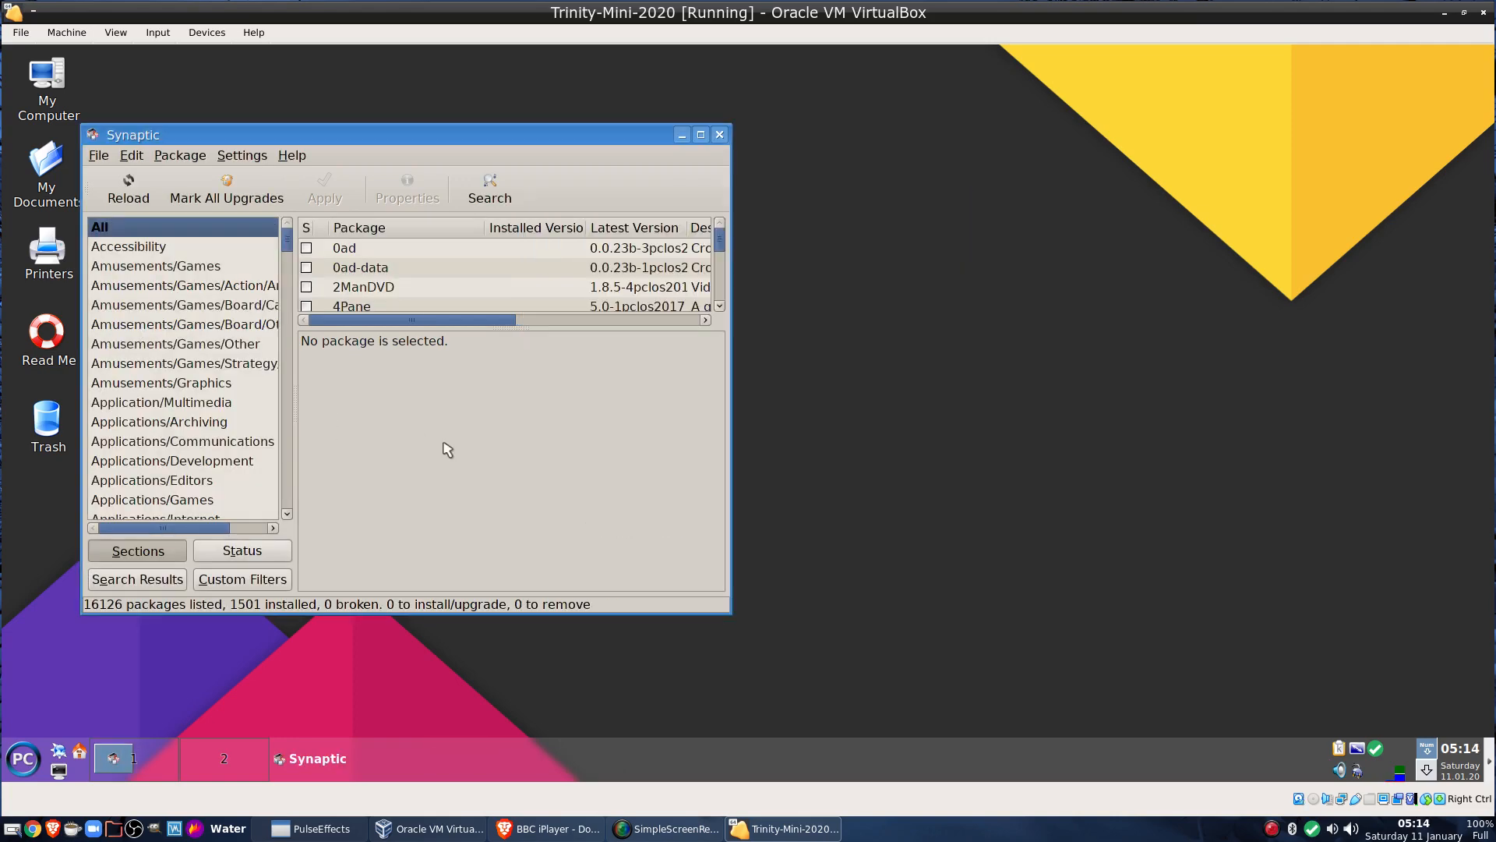
{"action": "left_click", "coordinate": [128, 191]}
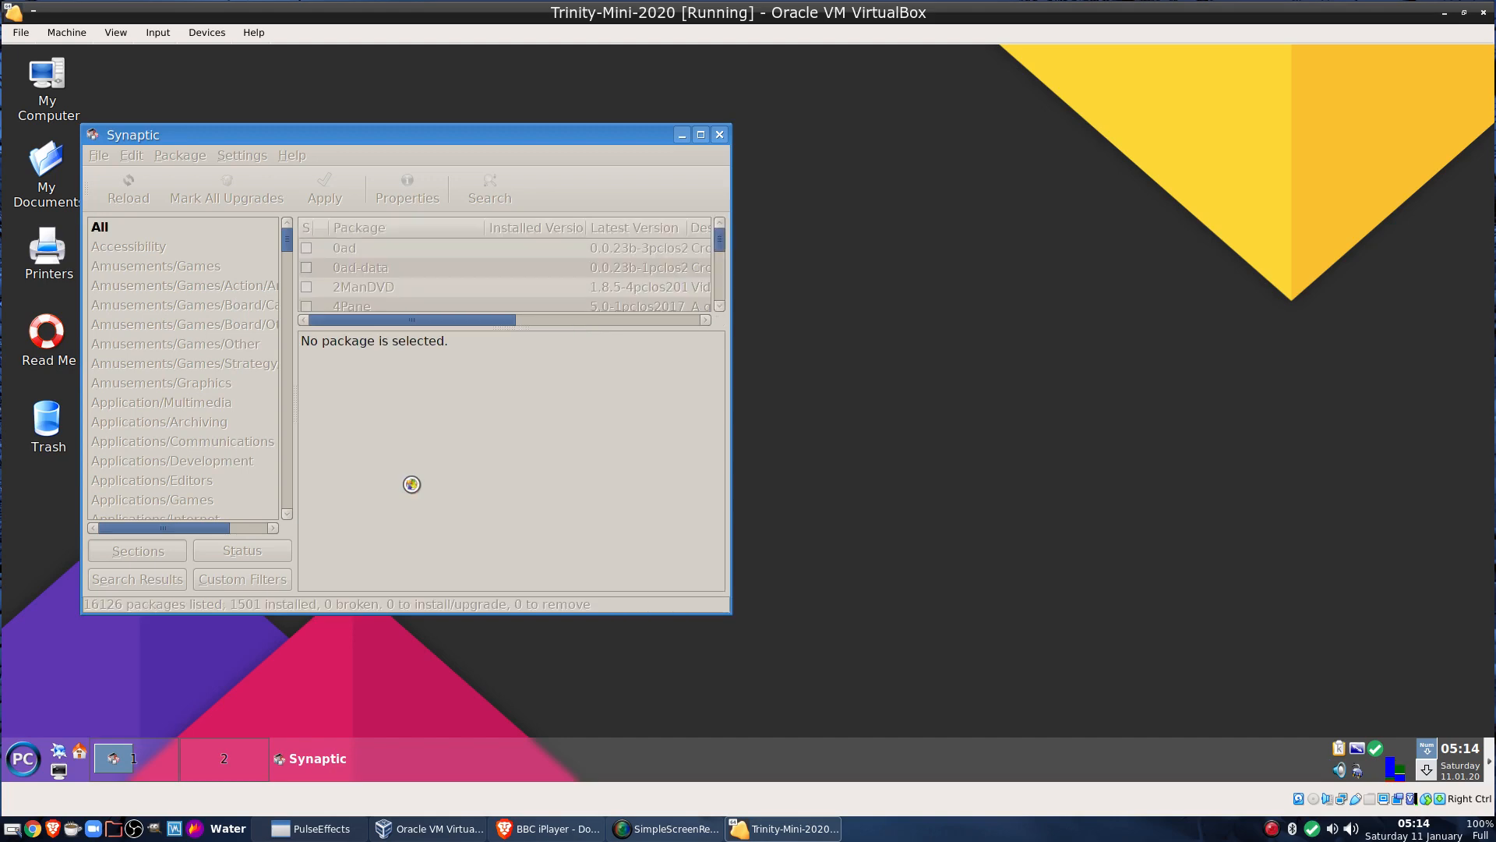
Mark all upgrades, including mesa-19.3.2-1pclos2020, apply them, then close Synaptic
{"action": "left_click", "coordinate": [225, 199]}
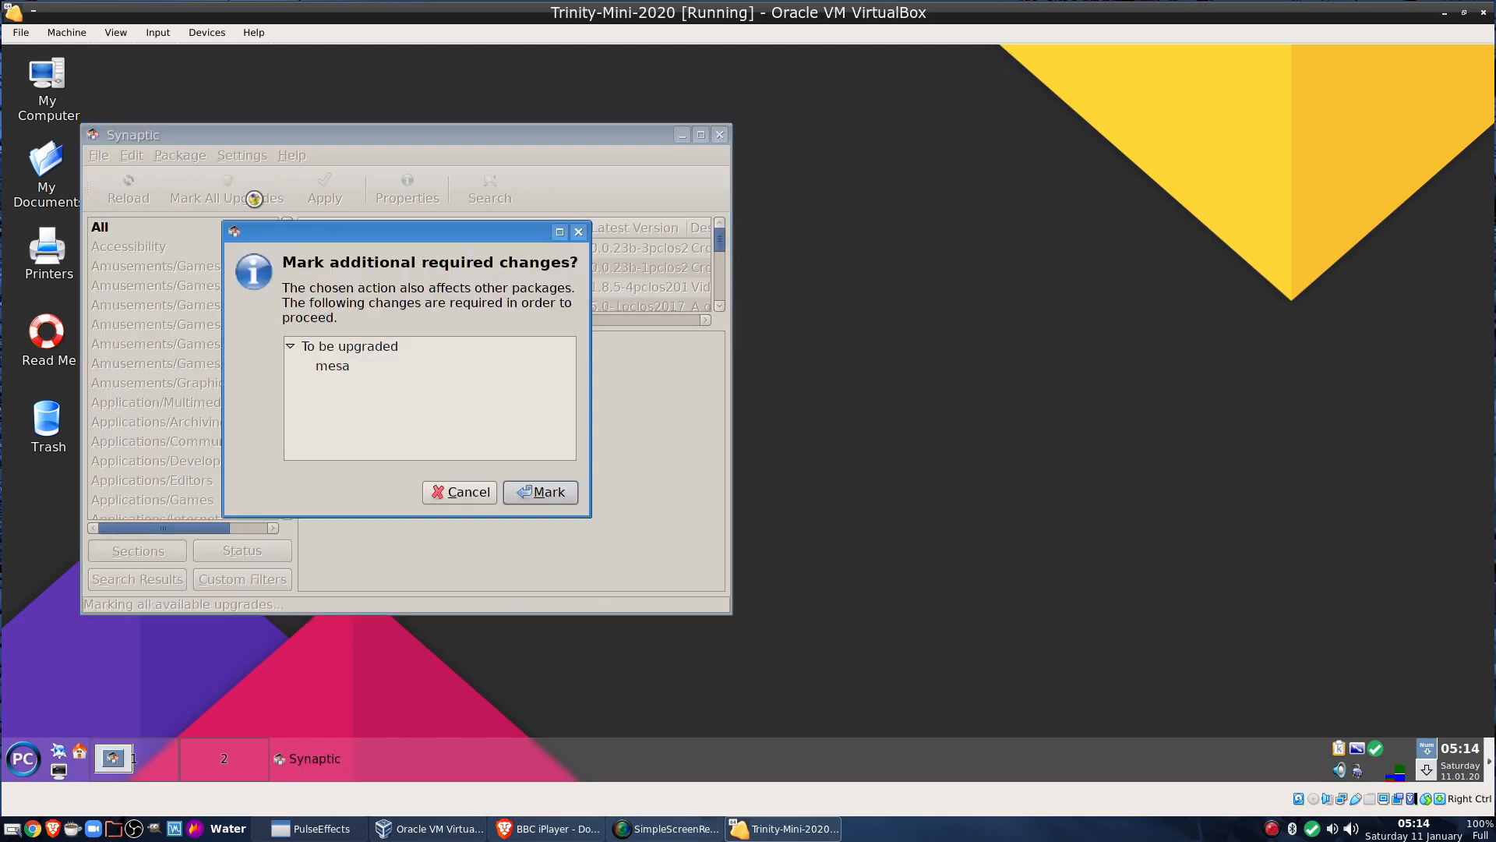
{"action": "left_click", "coordinate": [546, 498]}
{"action": "left_click", "coordinate": [312, 181]}
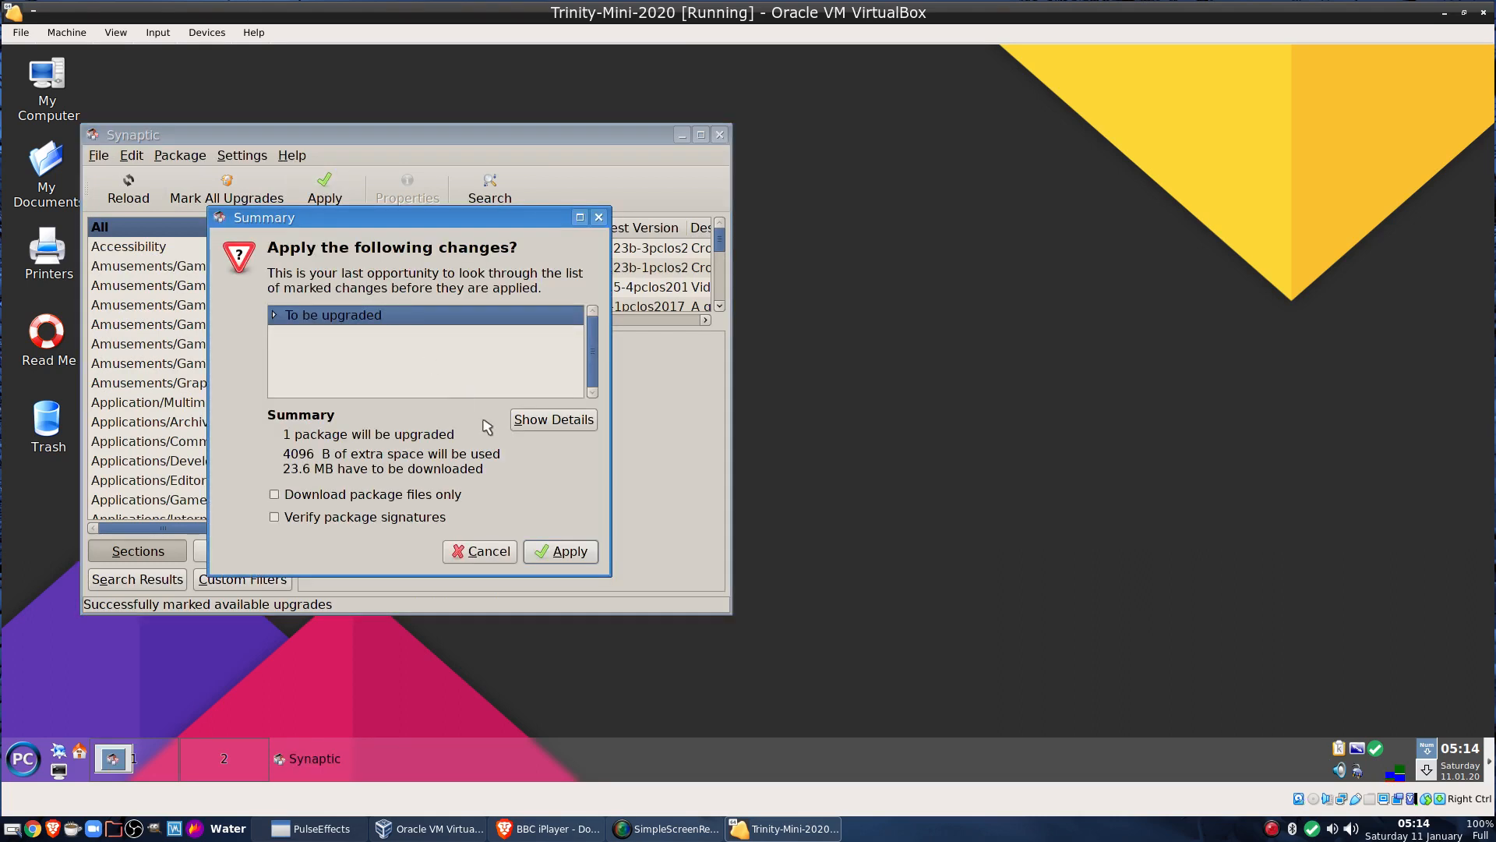
{"action": "left_click", "coordinate": [586, 554]}
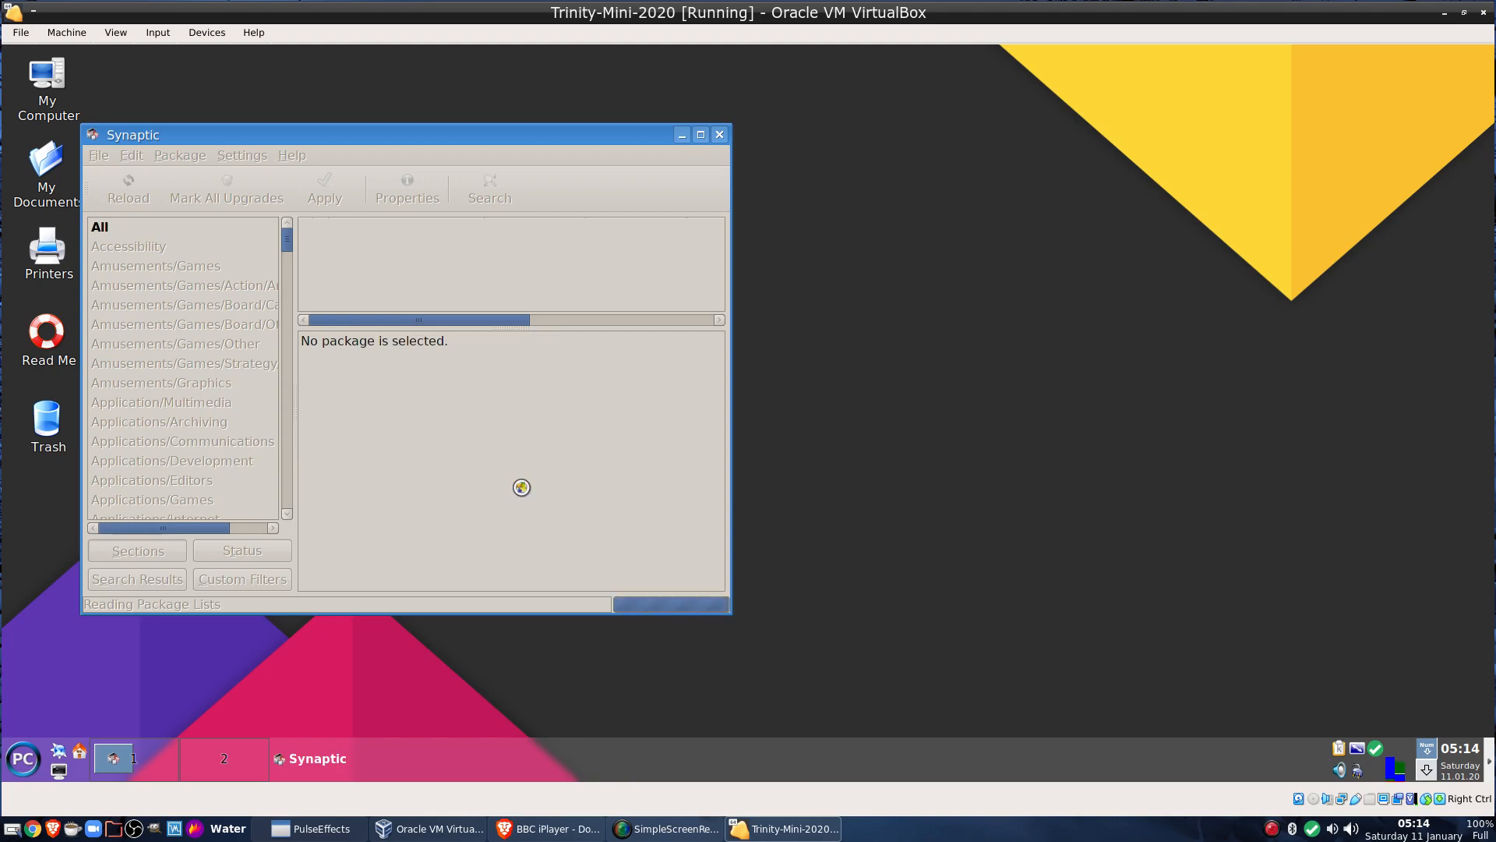
{"action": "left_click", "coordinate": [718, 135]}
{"action": "right_click", "coordinate": [581, 228]}
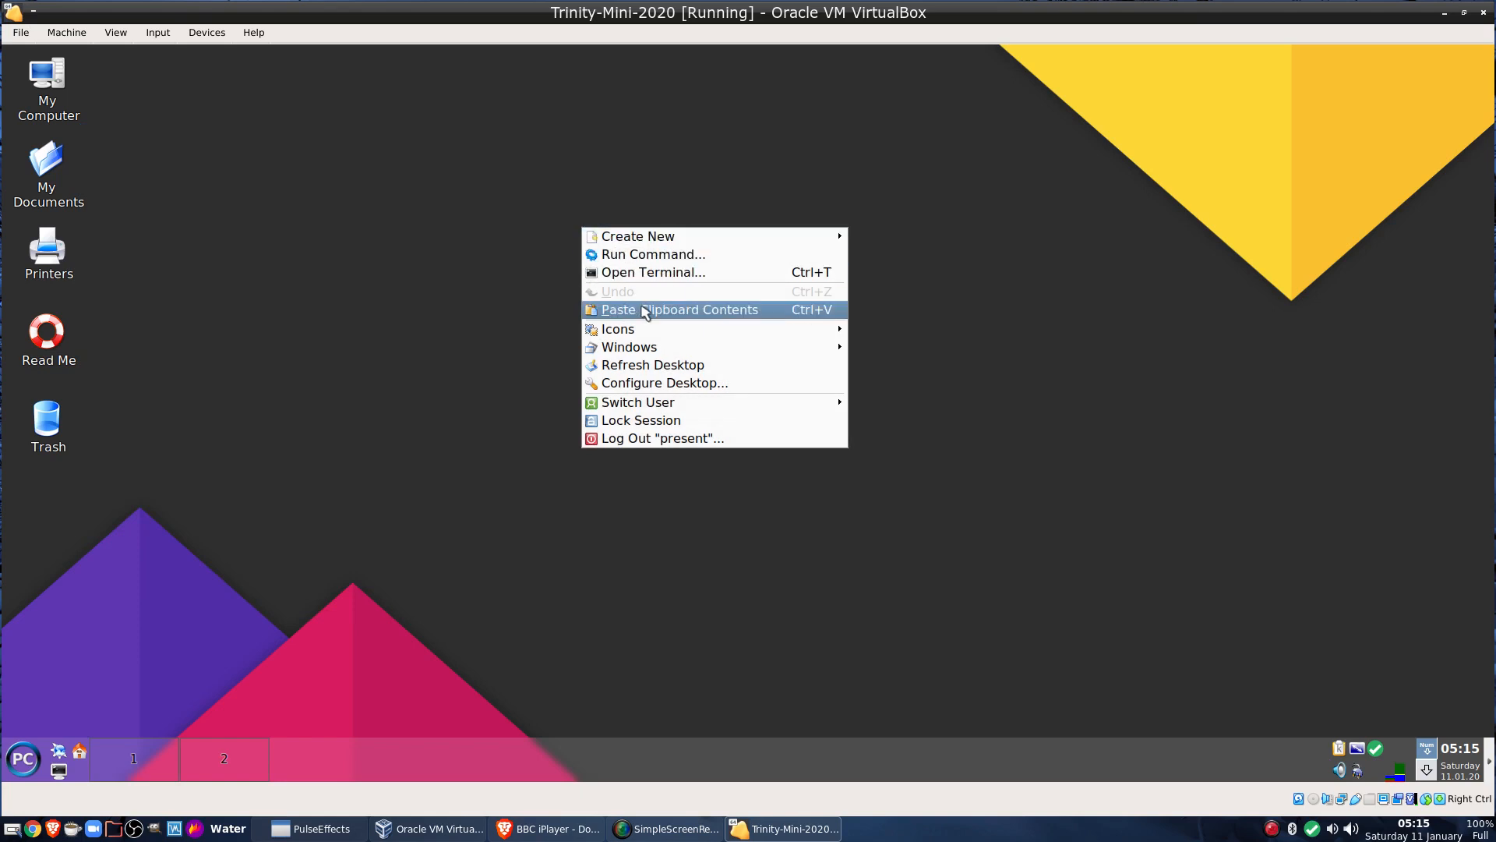
Apply the Pclinuxos-410, Sea of Conero, and finally Soft Green wallpapers in turn
{"action": "left_click", "coordinate": [652, 384]}
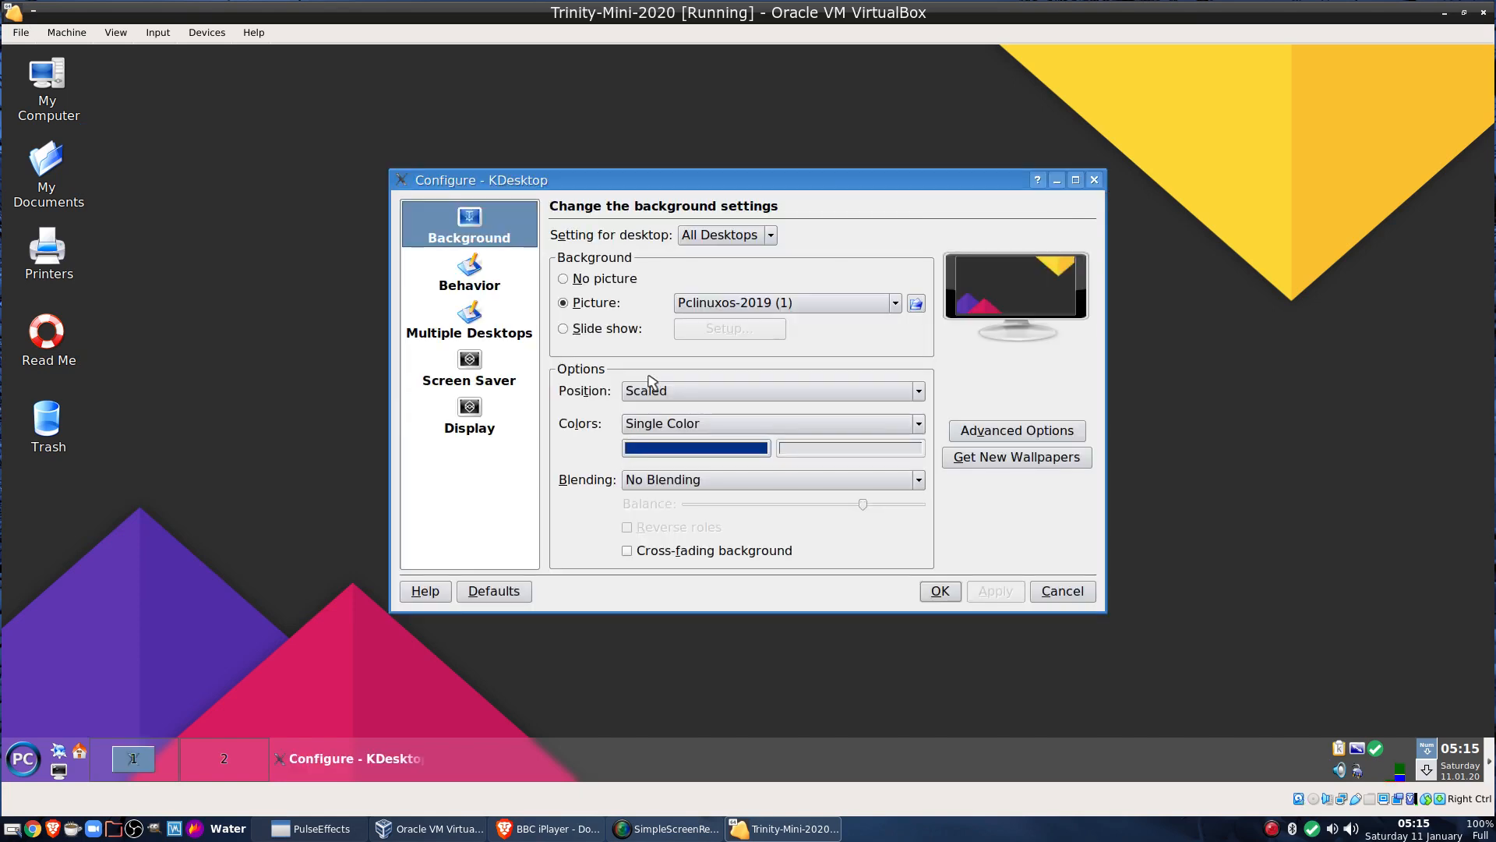
{"action": "left_click", "coordinate": [793, 305]}
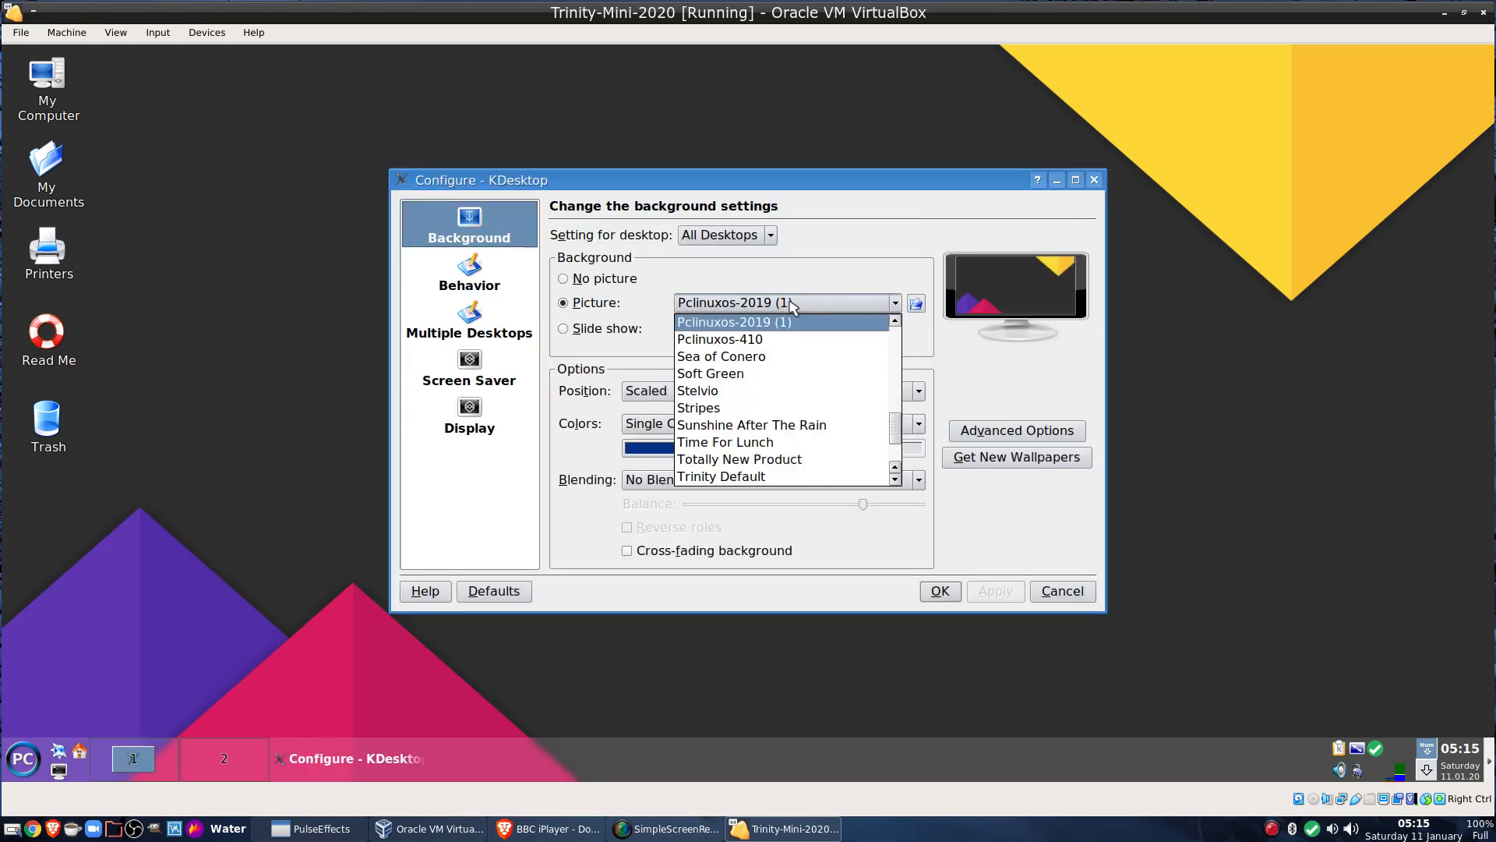
{"action": "left_click", "coordinate": [791, 340]}
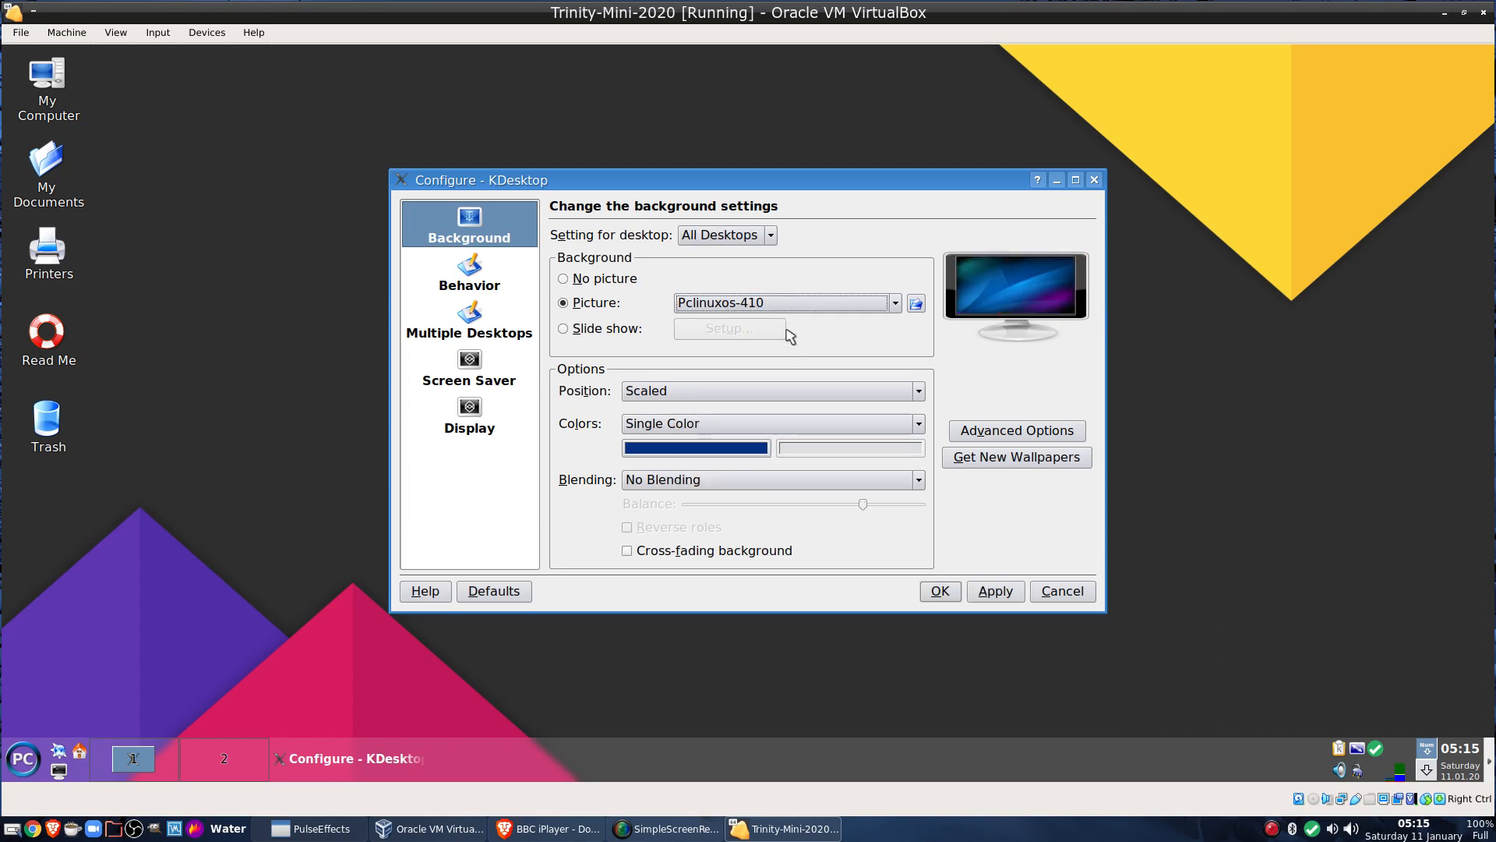
{"action": "left_click", "coordinate": [997, 594]}
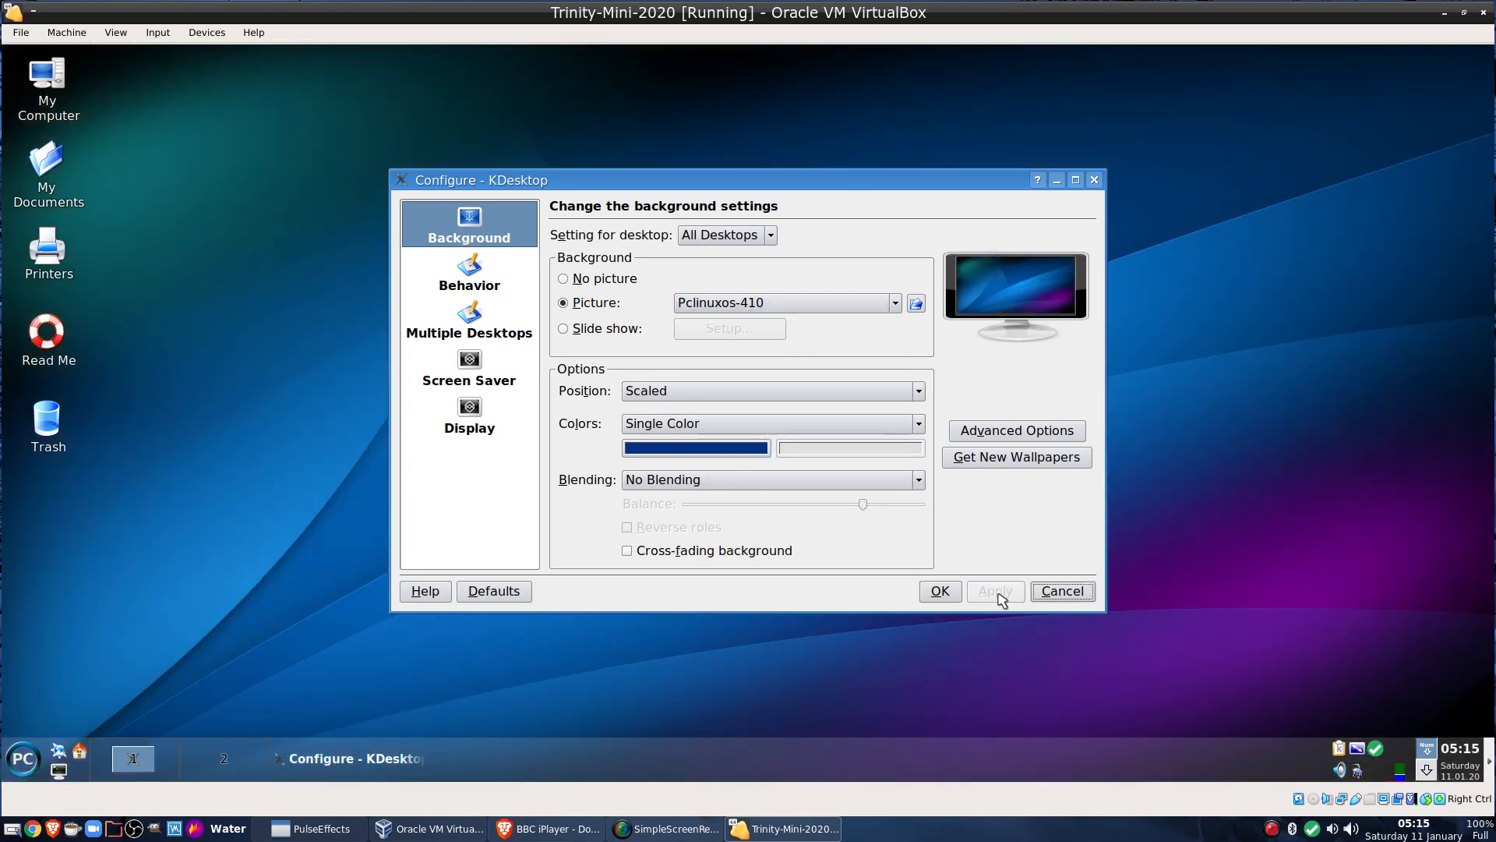
{"action": "left_click", "coordinate": [779, 308]}
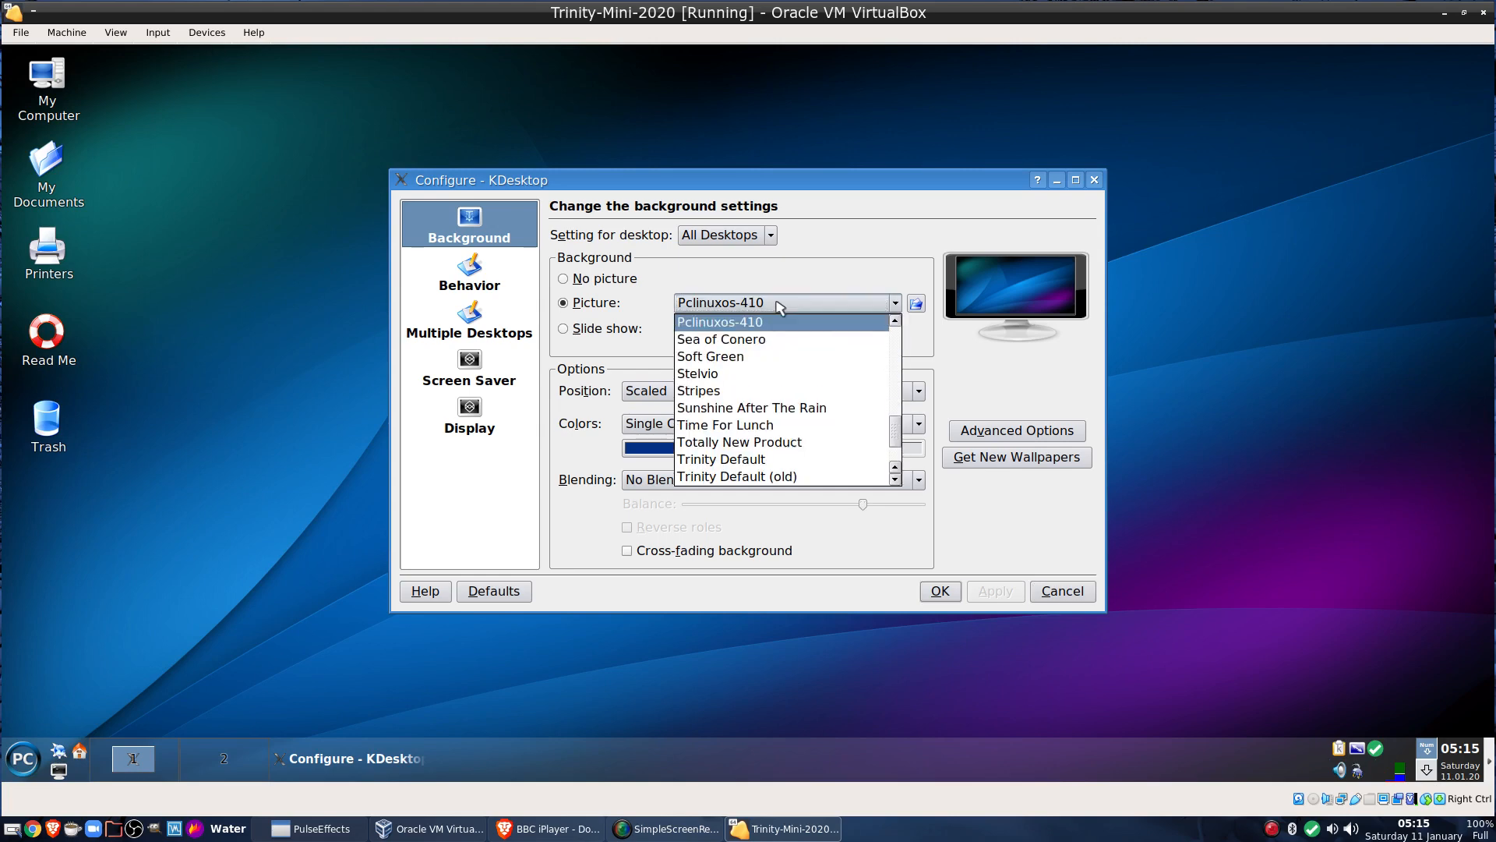
{"action": "left_click", "coordinate": [774, 345]}
{"action": "left_click", "coordinate": [986, 594]}
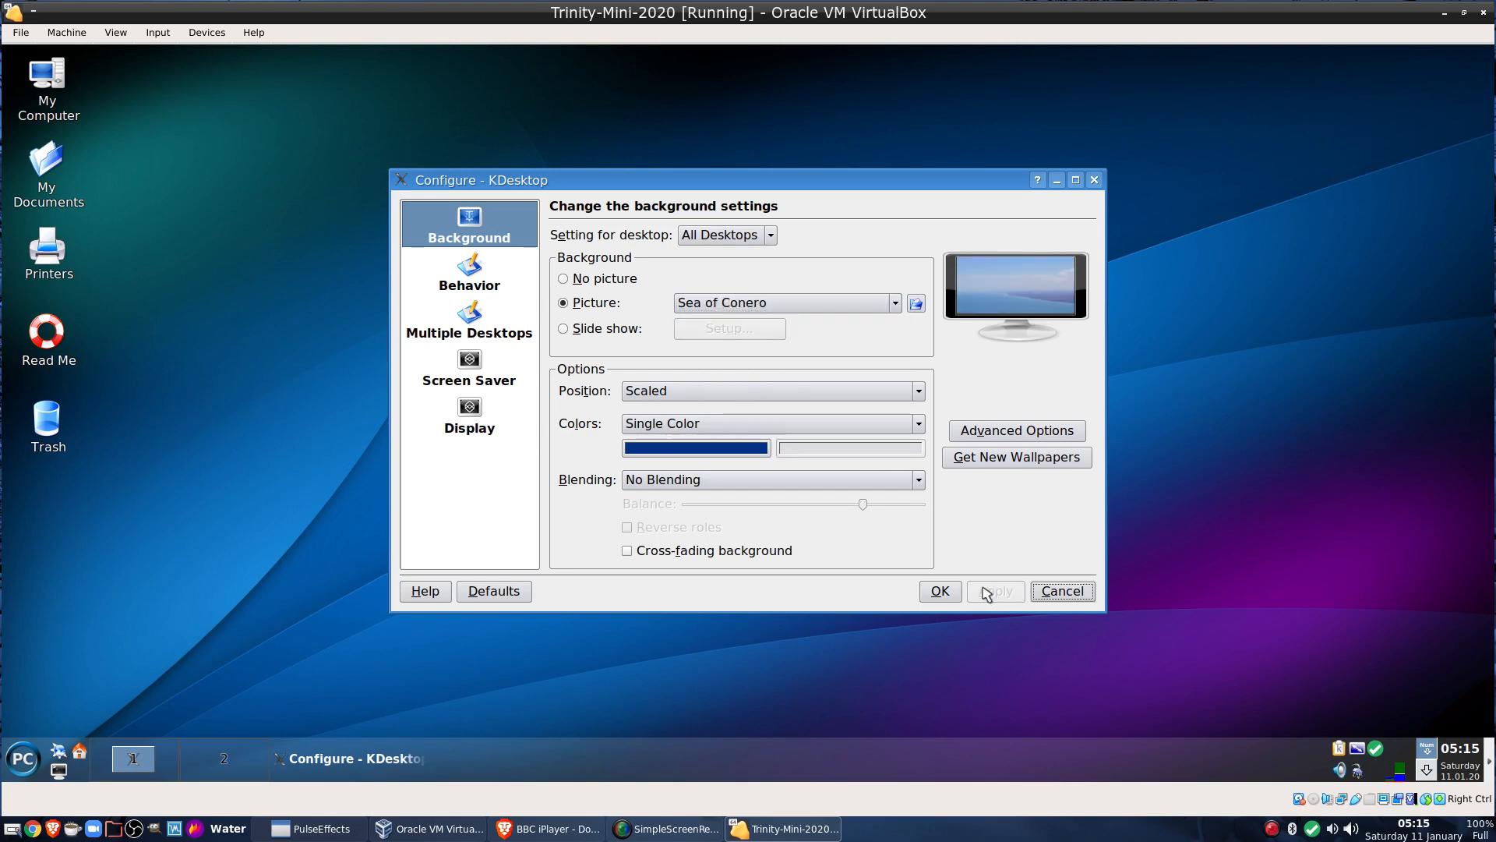
{"action": "left_click", "coordinate": [751, 304]}
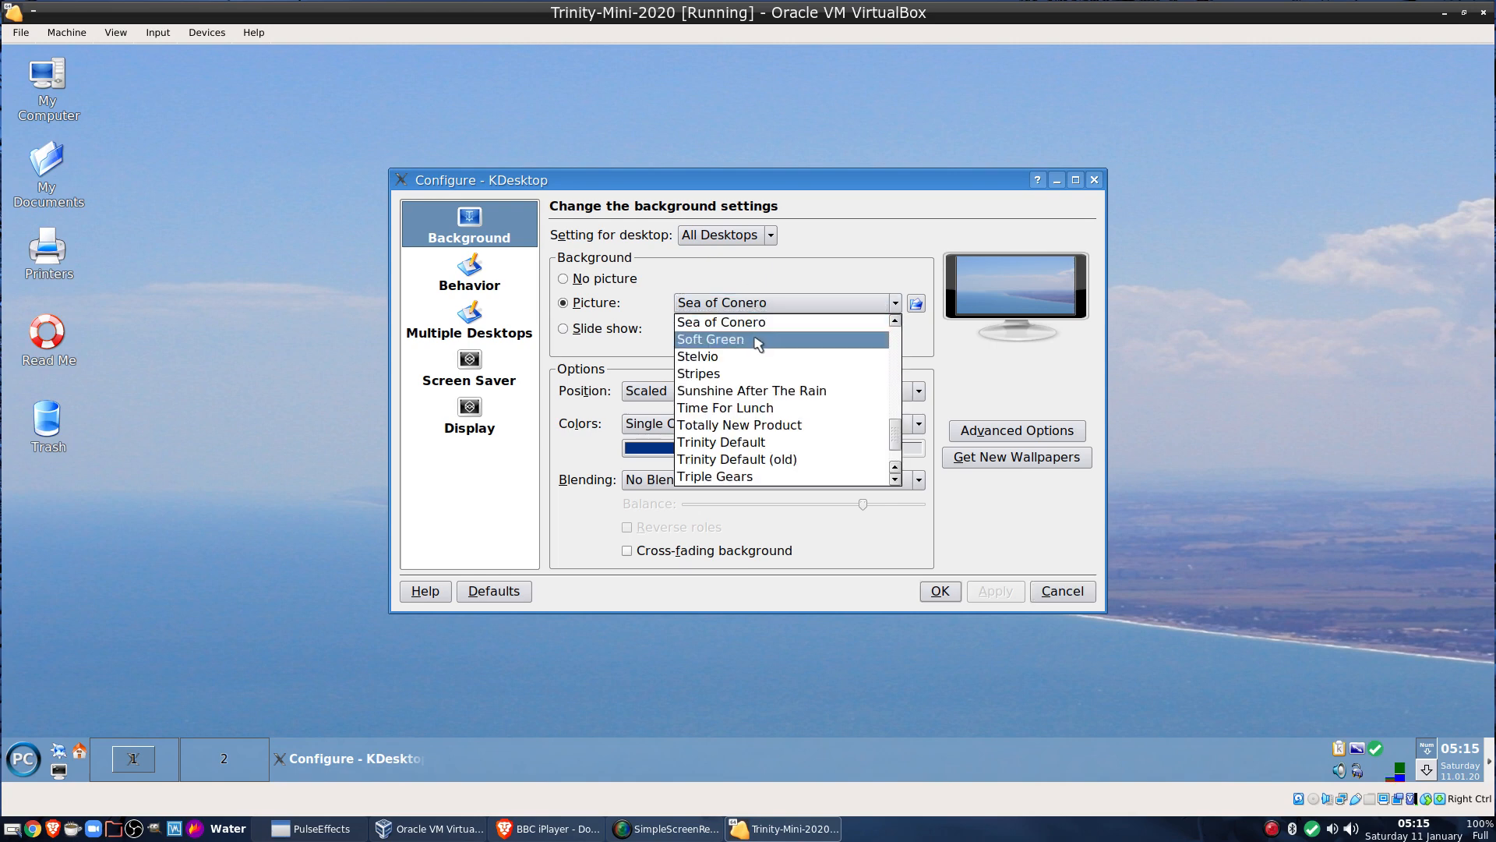
{"action": "left_click", "coordinate": [755, 340]}
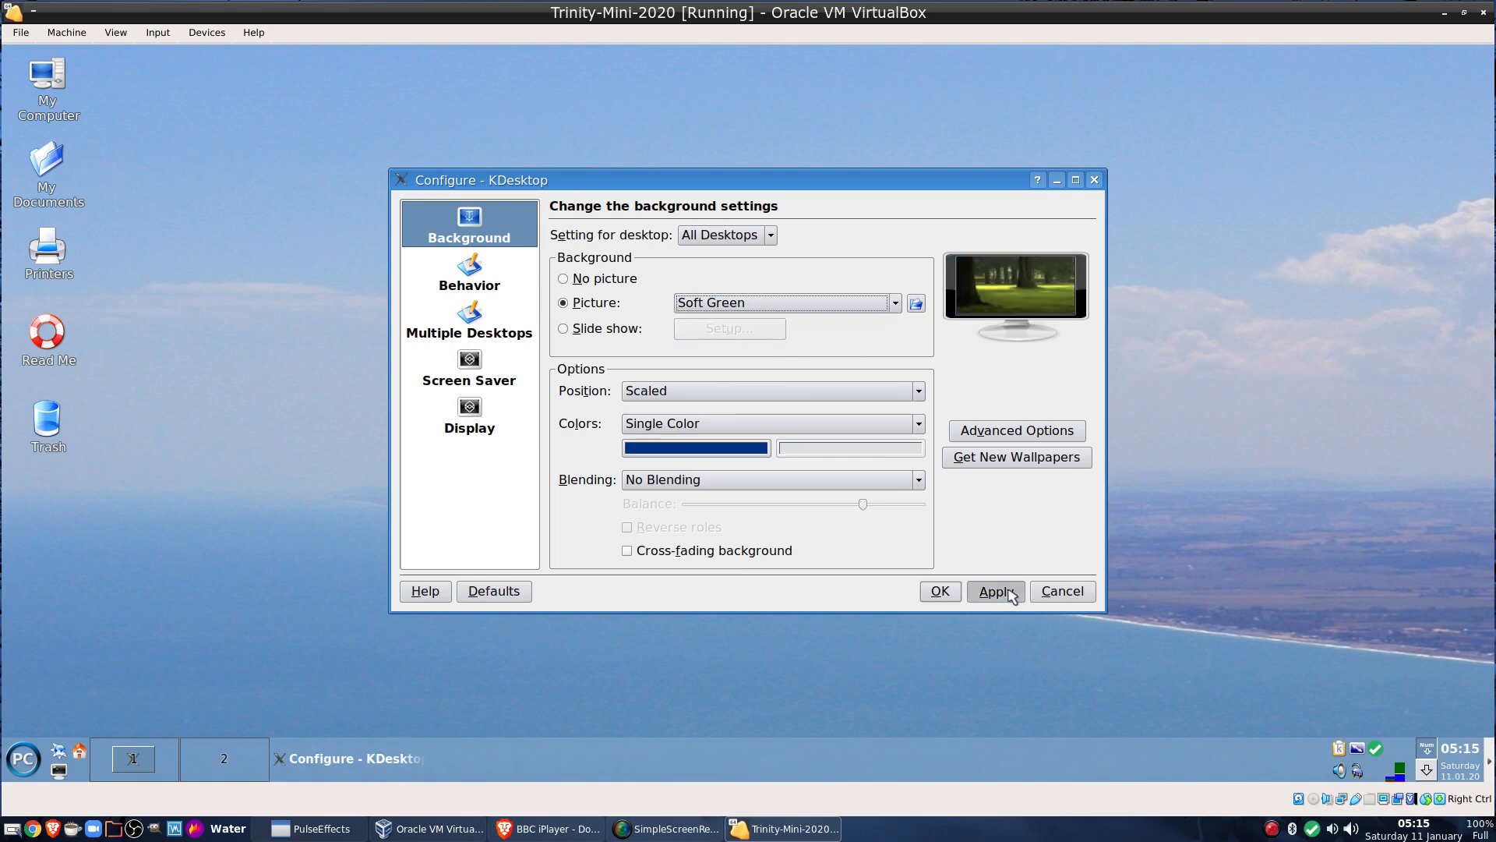
{"action": "left_click", "coordinate": [996, 591]}
Preview the Stelvio wallpaper, browse the picture list, then cancel the background settings
{"action": "left_click_drag", "start_coordinate": [774, 182], "coordinate": [653, 145]}
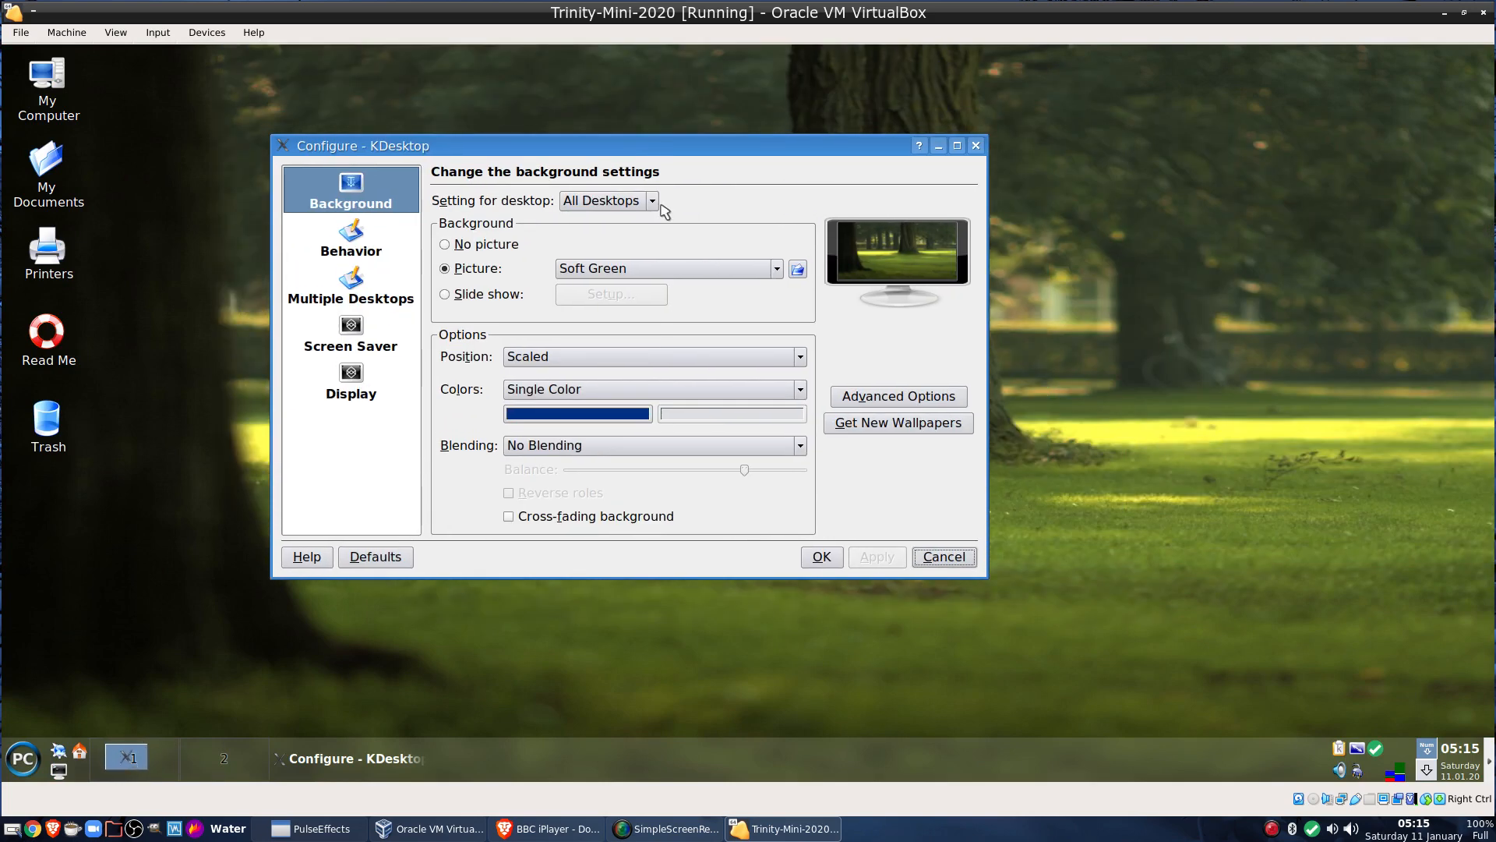
{"action": "left_click", "coordinate": [668, 268]}
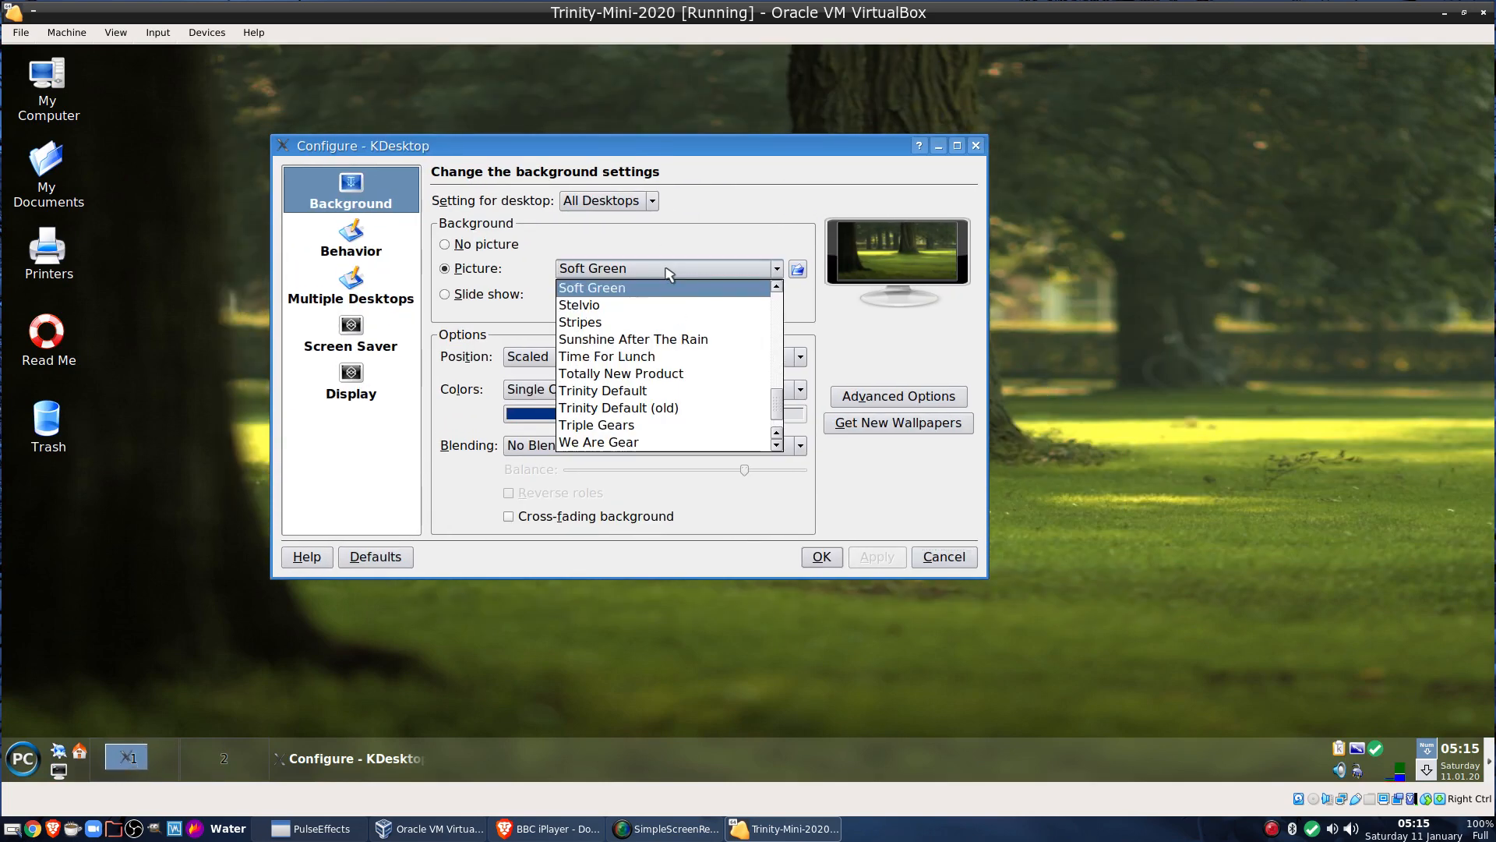
{"action": "left_click", "coordinate": [667, 307]}
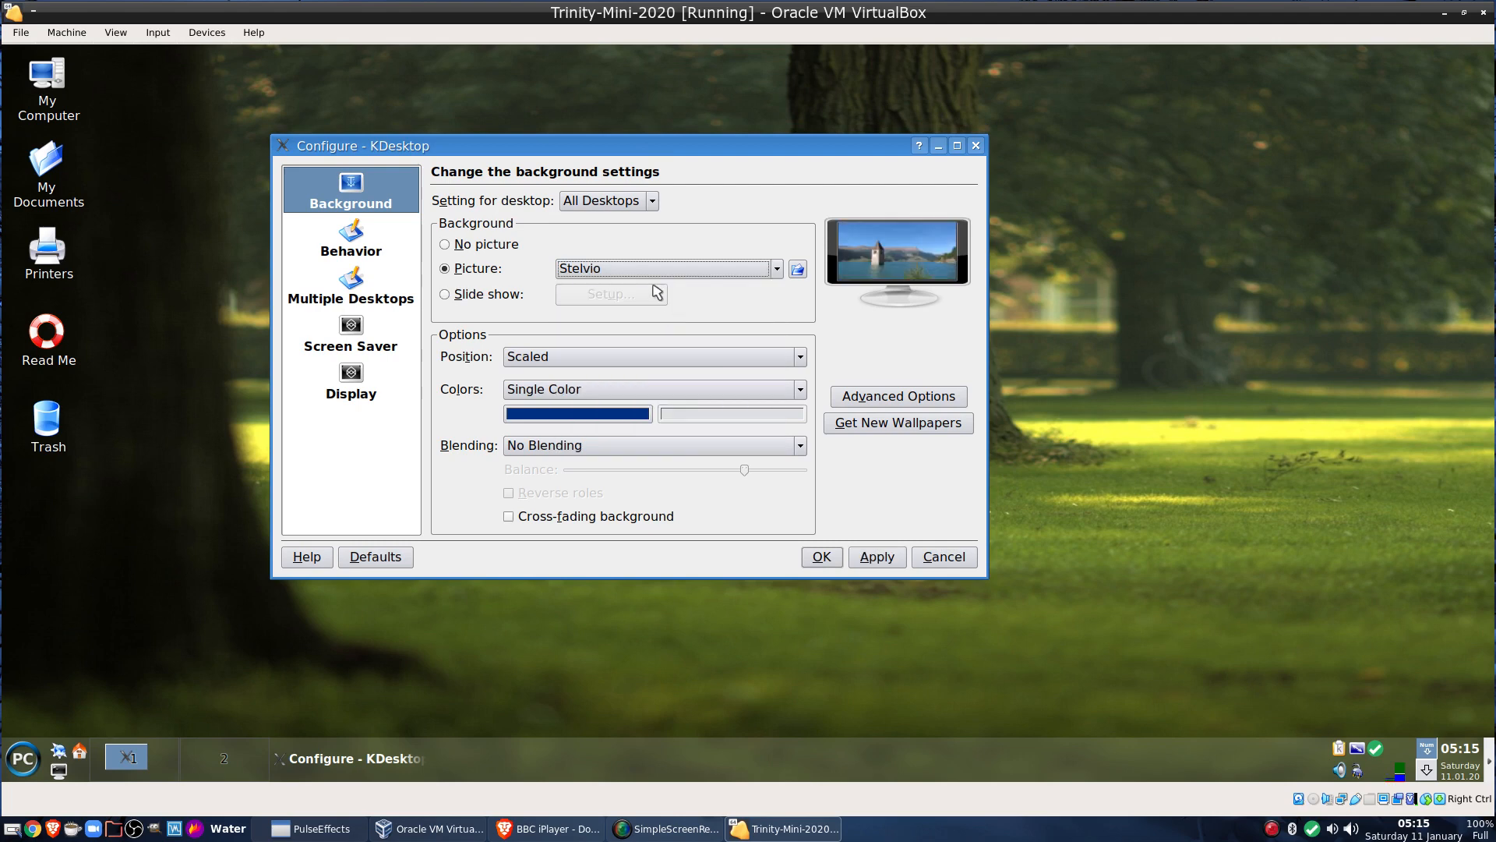
{"action": "scroll", "coordinate": [648, 276], "scroll_direction": "down", "scroll_amount": 3}
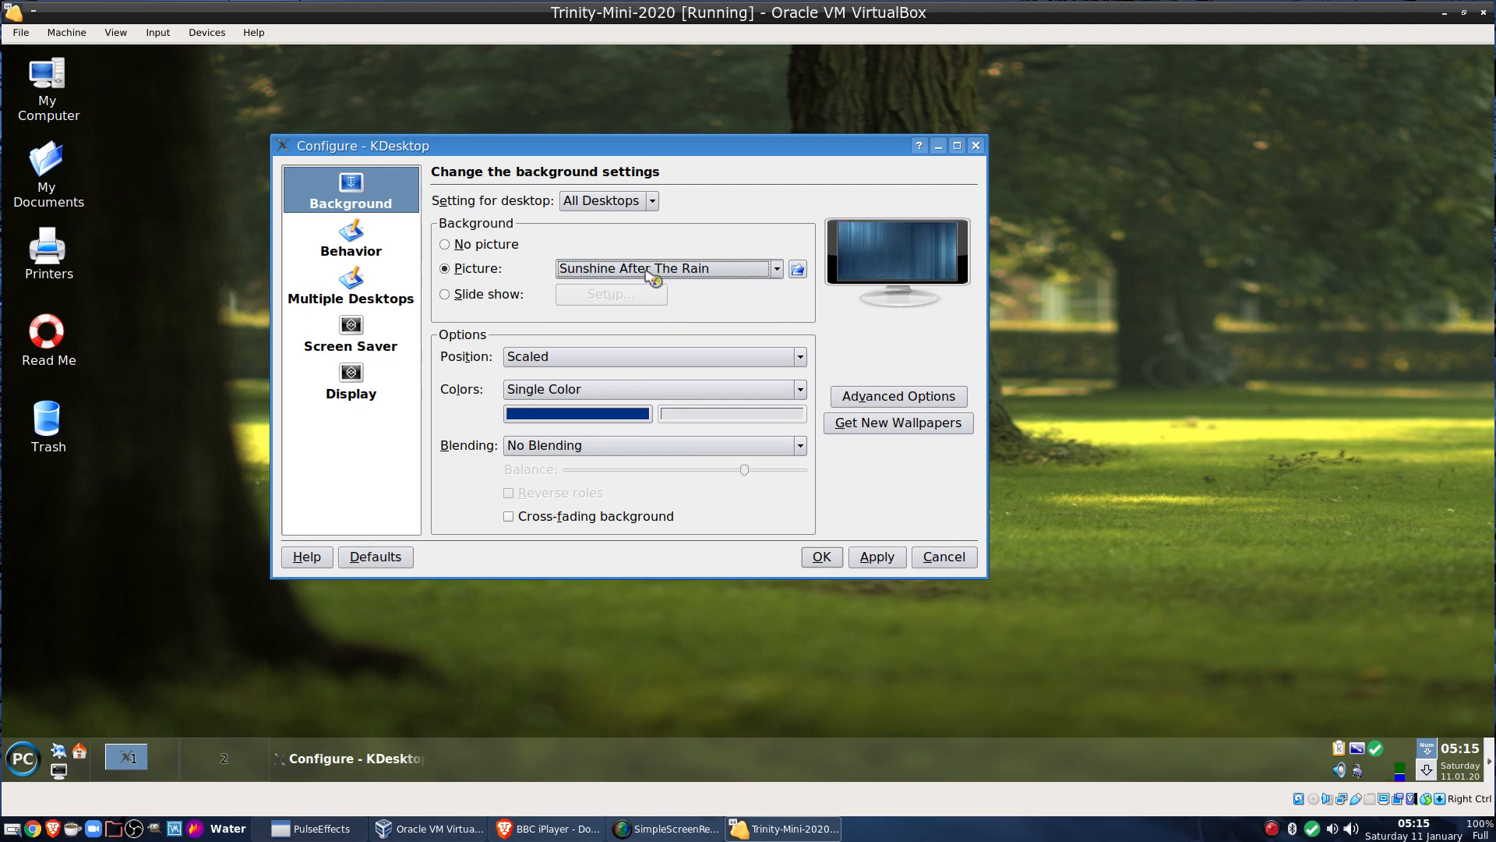
{"action": "scroll", "coordinate": [647, 272], "scroll_direction": "down", "scroll_amount": 4}
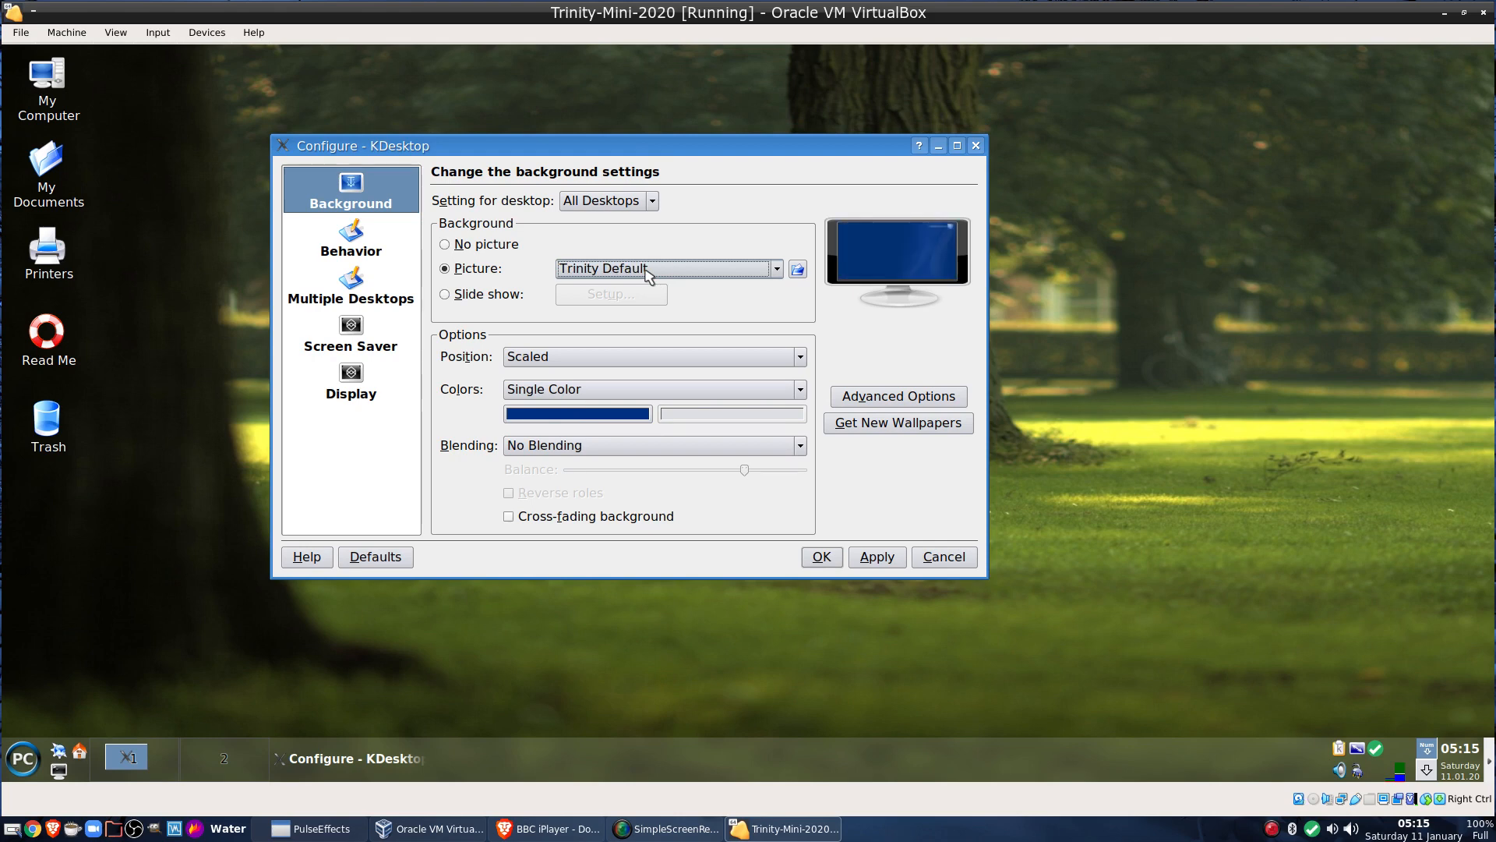
{"action": "scroll", "coordinate": [648, 275], "scroll_direction": "down", "scroll_amount": 2}
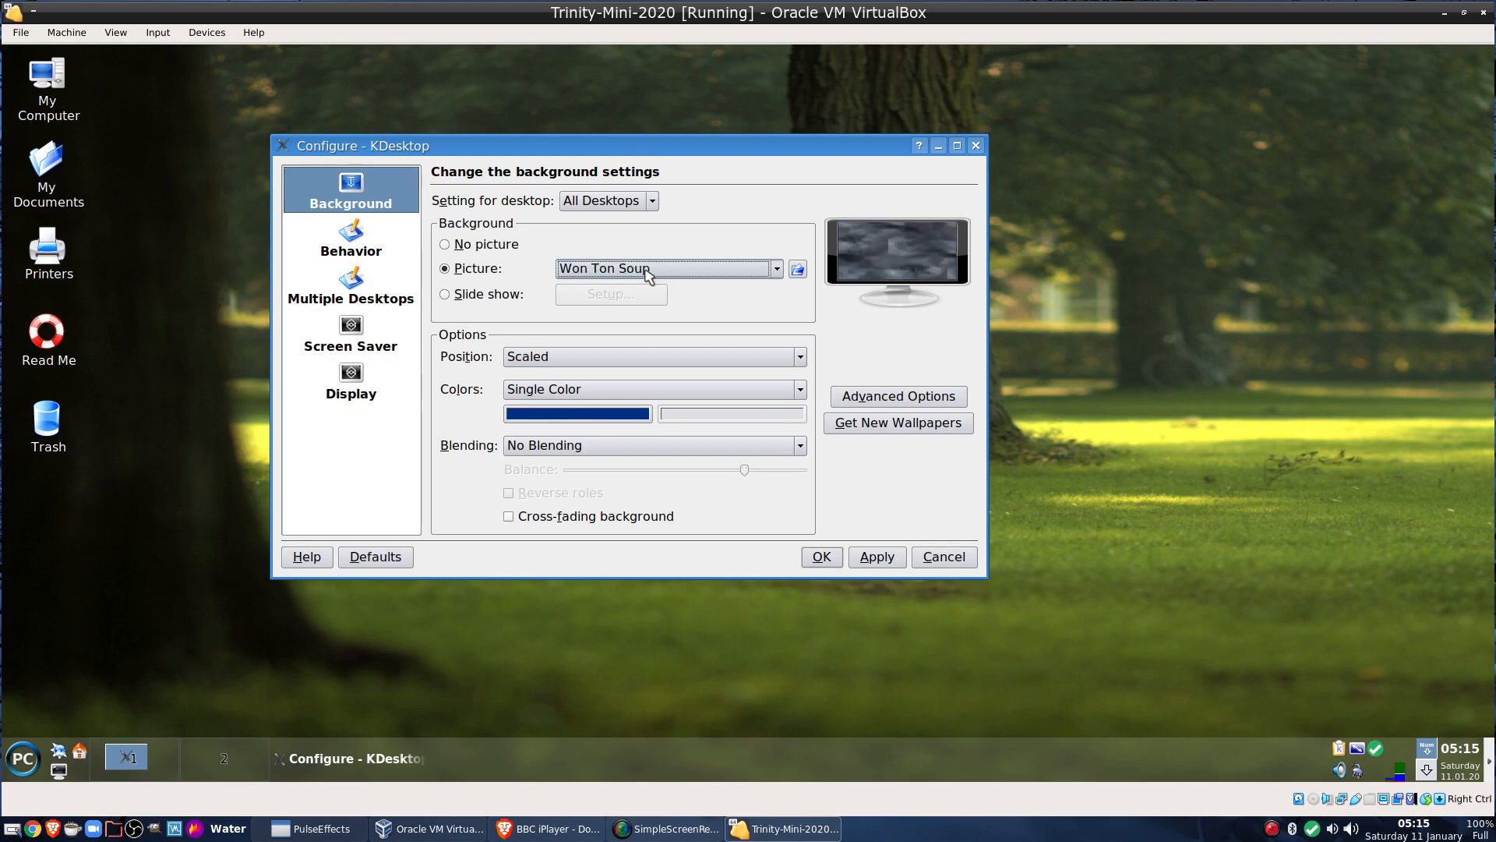
{"action": "scroll", "coordinate": [648, 275], "scroll_direction": "down", "scroll_amount": 1}
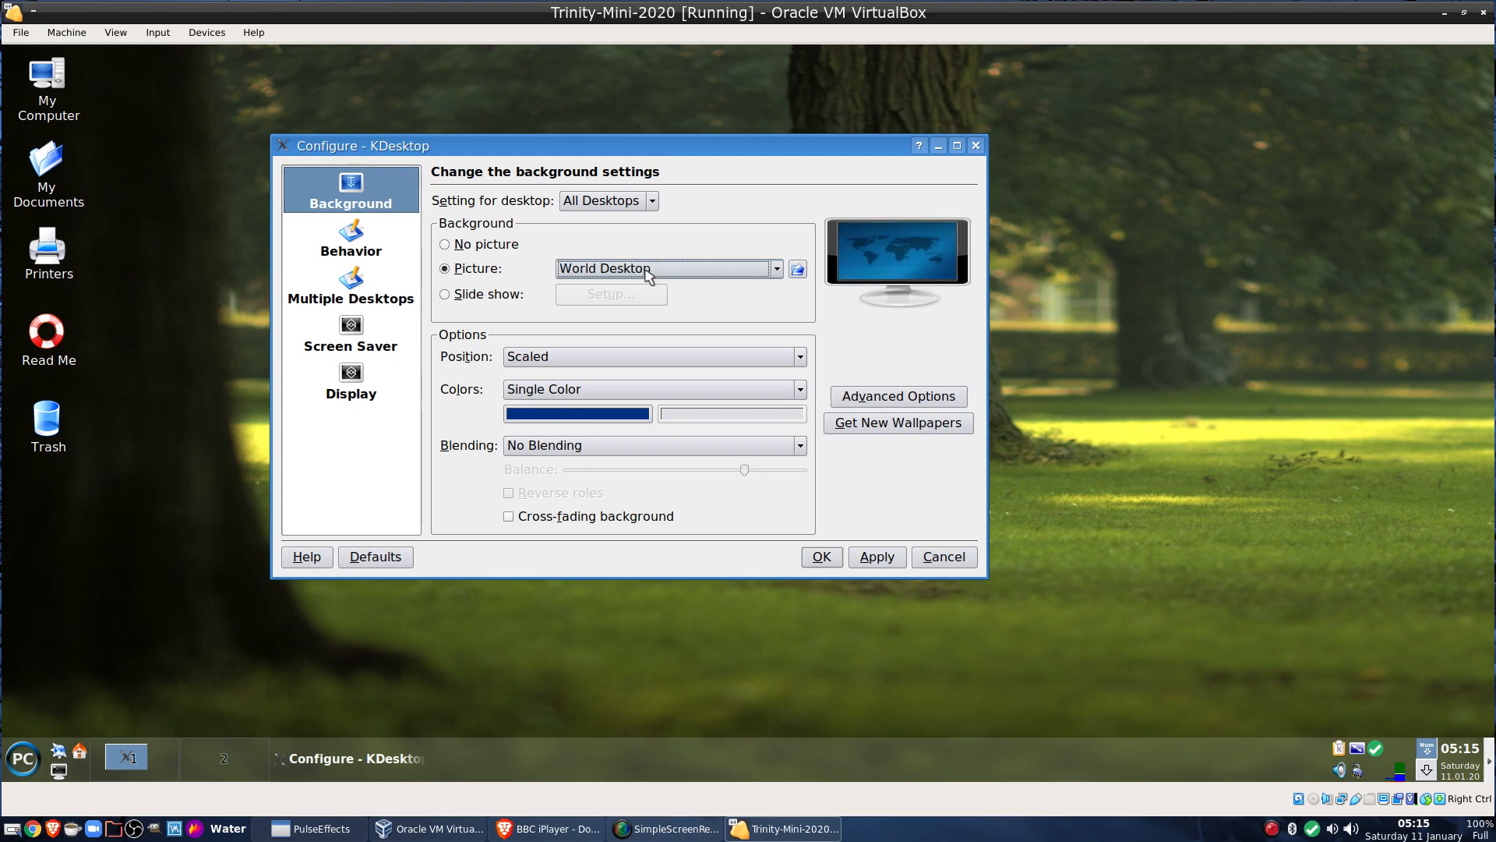
{"action": "scroll", "coordinate": [647, 274], "scroll_direction": "up", "scroll_amount": 3}
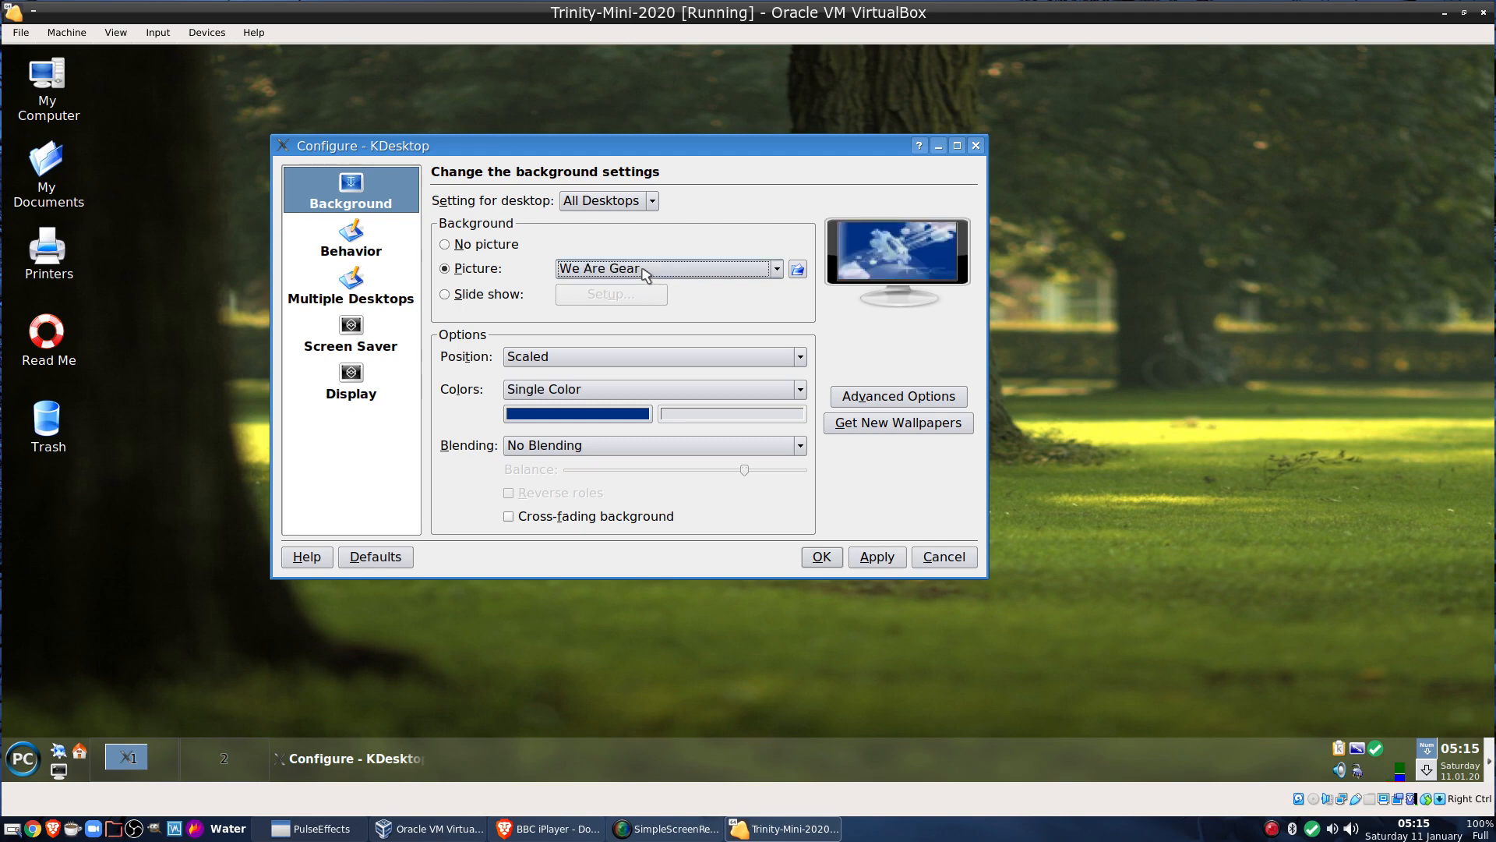
{"action": "scroll", "coordinate": [645, 275], "scroll_direction": "up", "scroll_amount": 2}
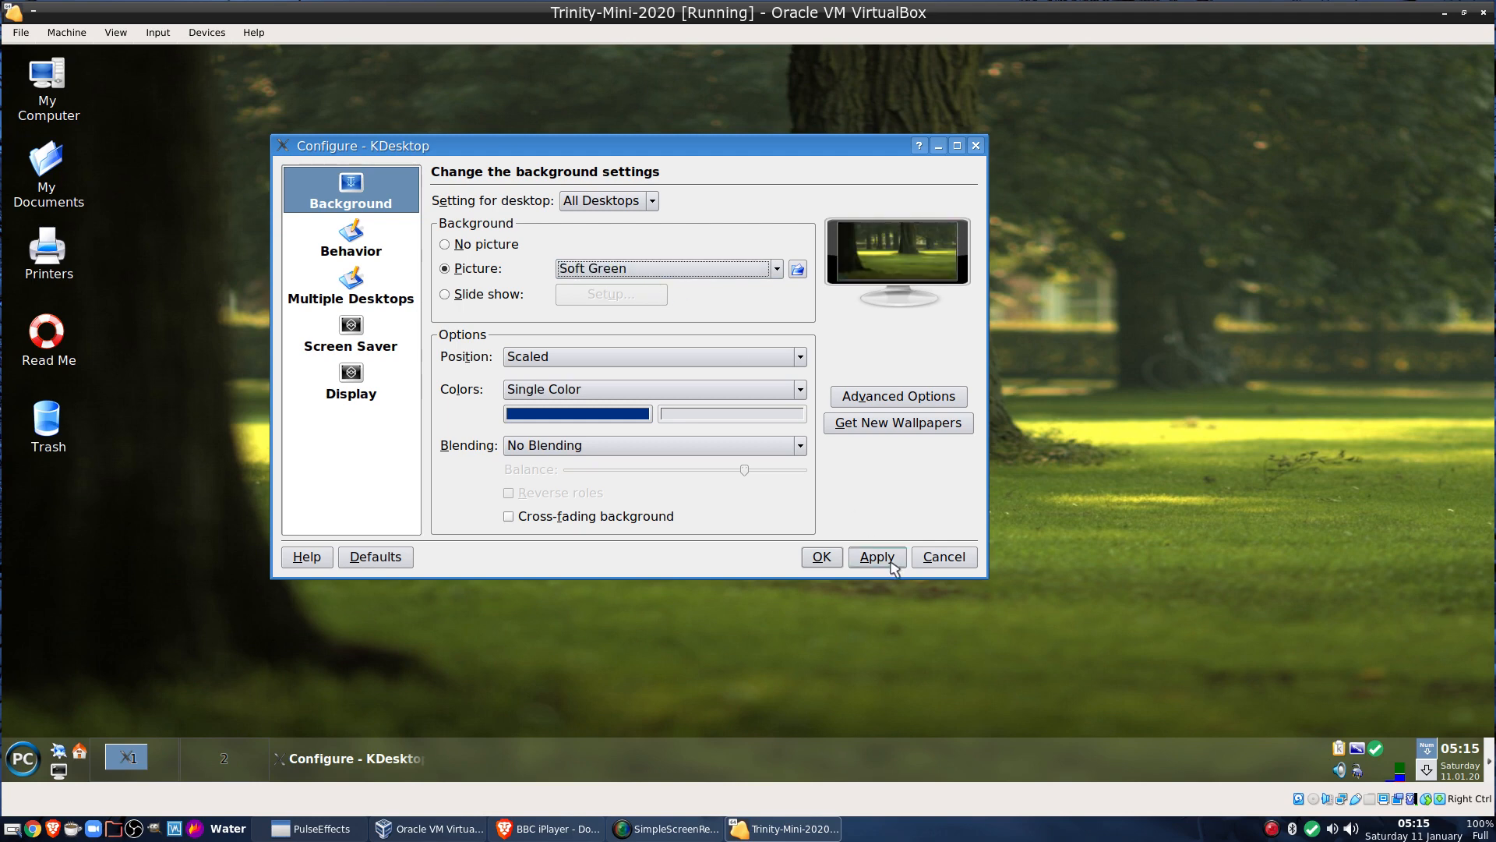
{"action": "left_click", "coordinate": [934, 559]}
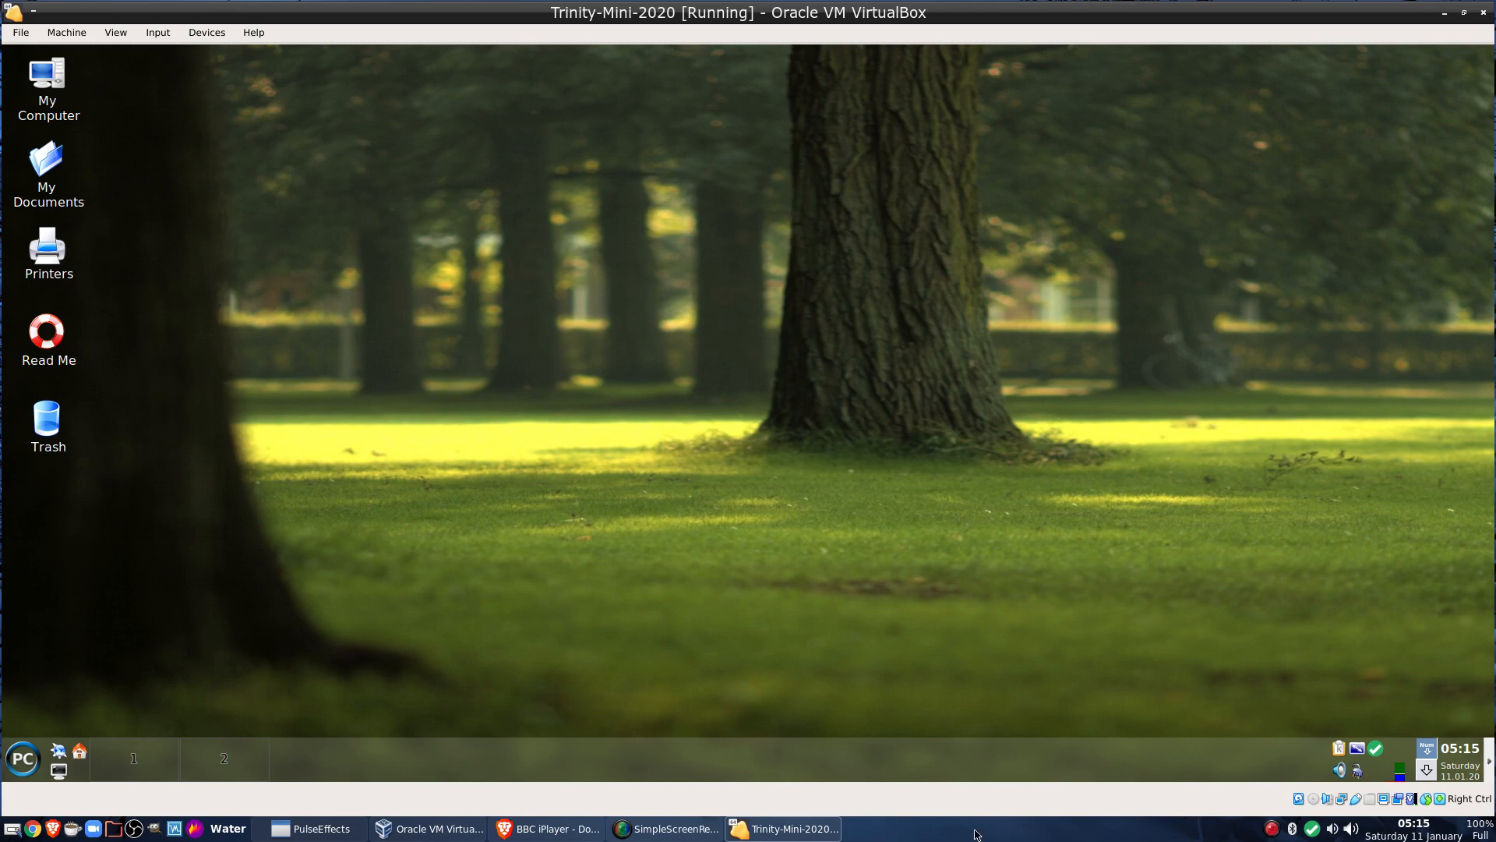
Hide and restore the guest panel, then unlock the panels
{"action": "left_click", "coordinate": [1490, 760]}
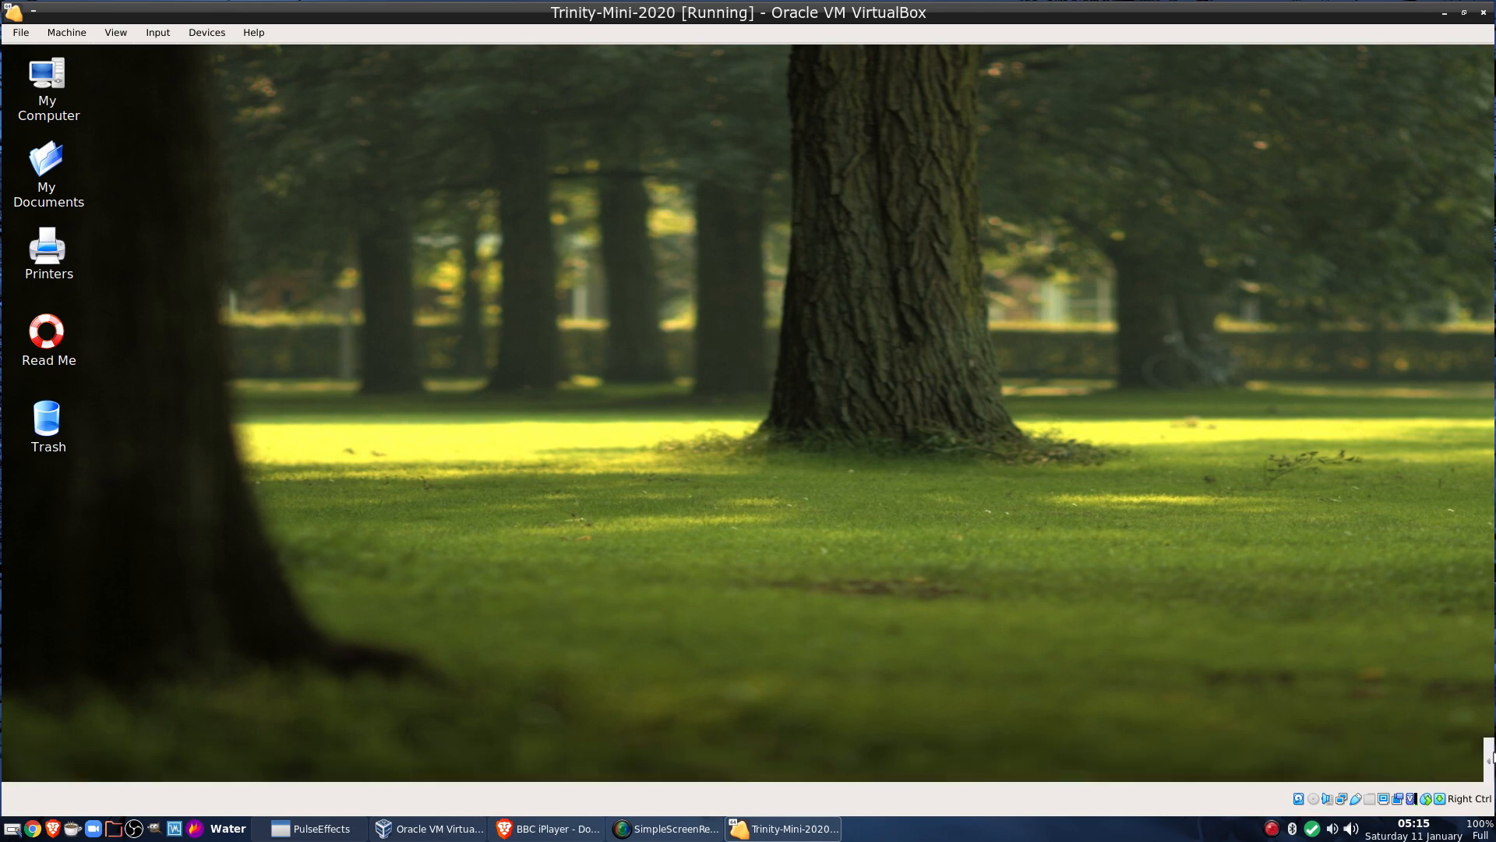
{"action": "left_click", "coordinate": [1490, 758]}
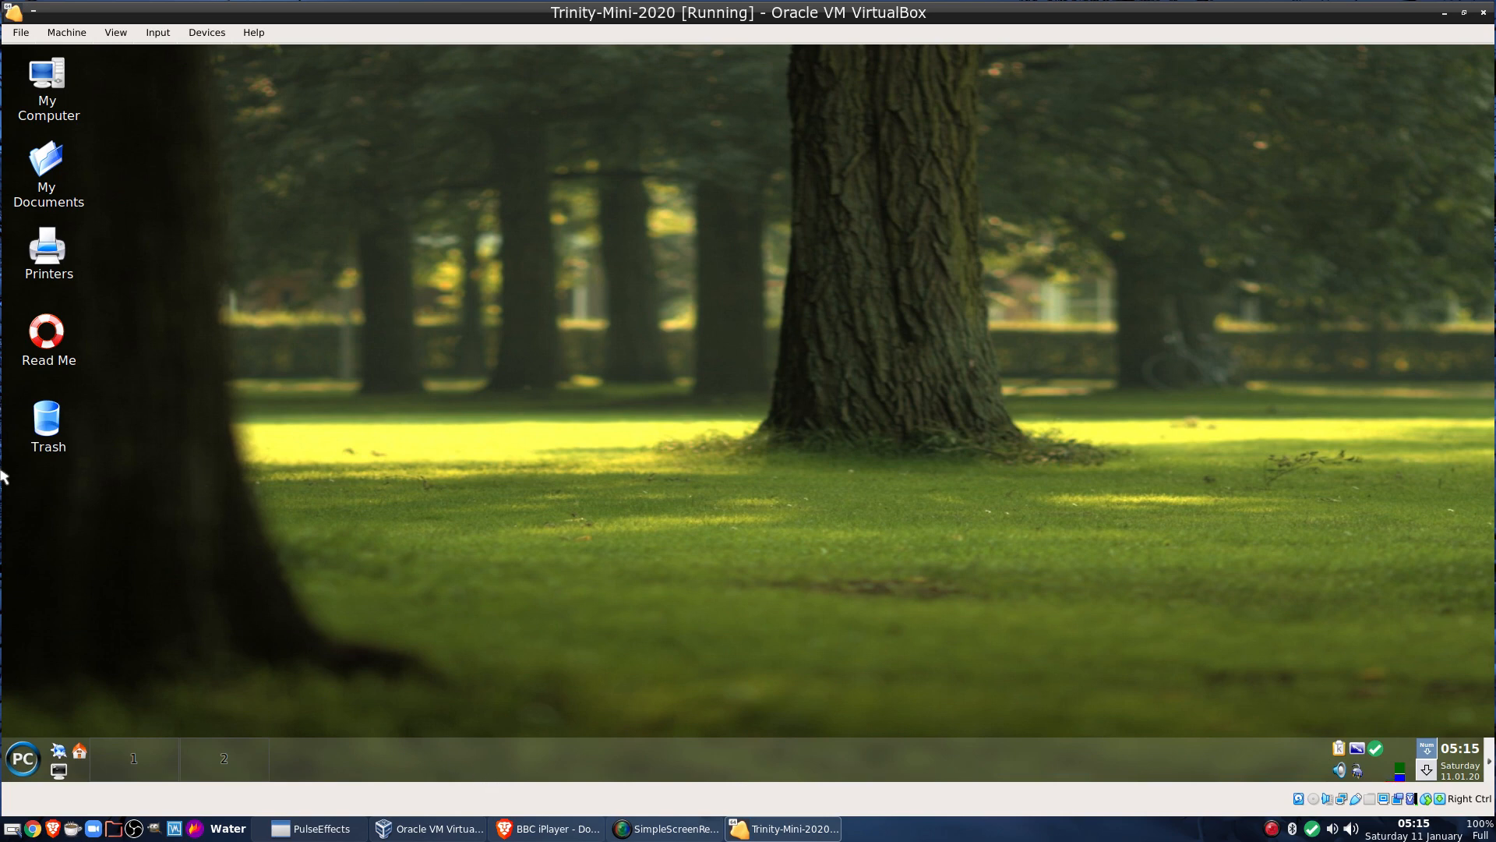
{"action": "right_click", "coordinate": [503, 757]}
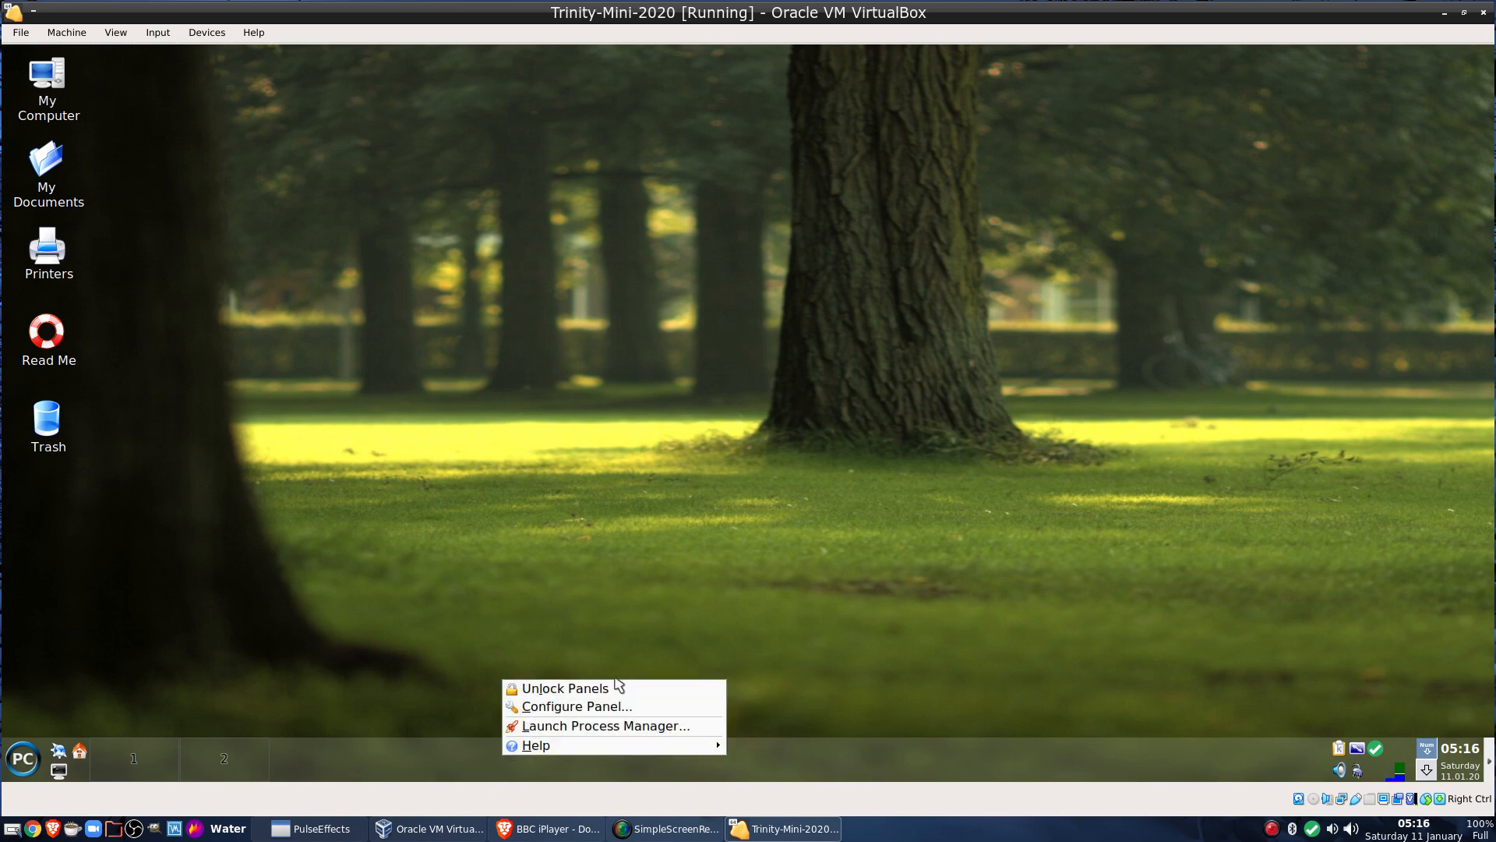
{"action": "left_click", "coordinate": [580, 689]}
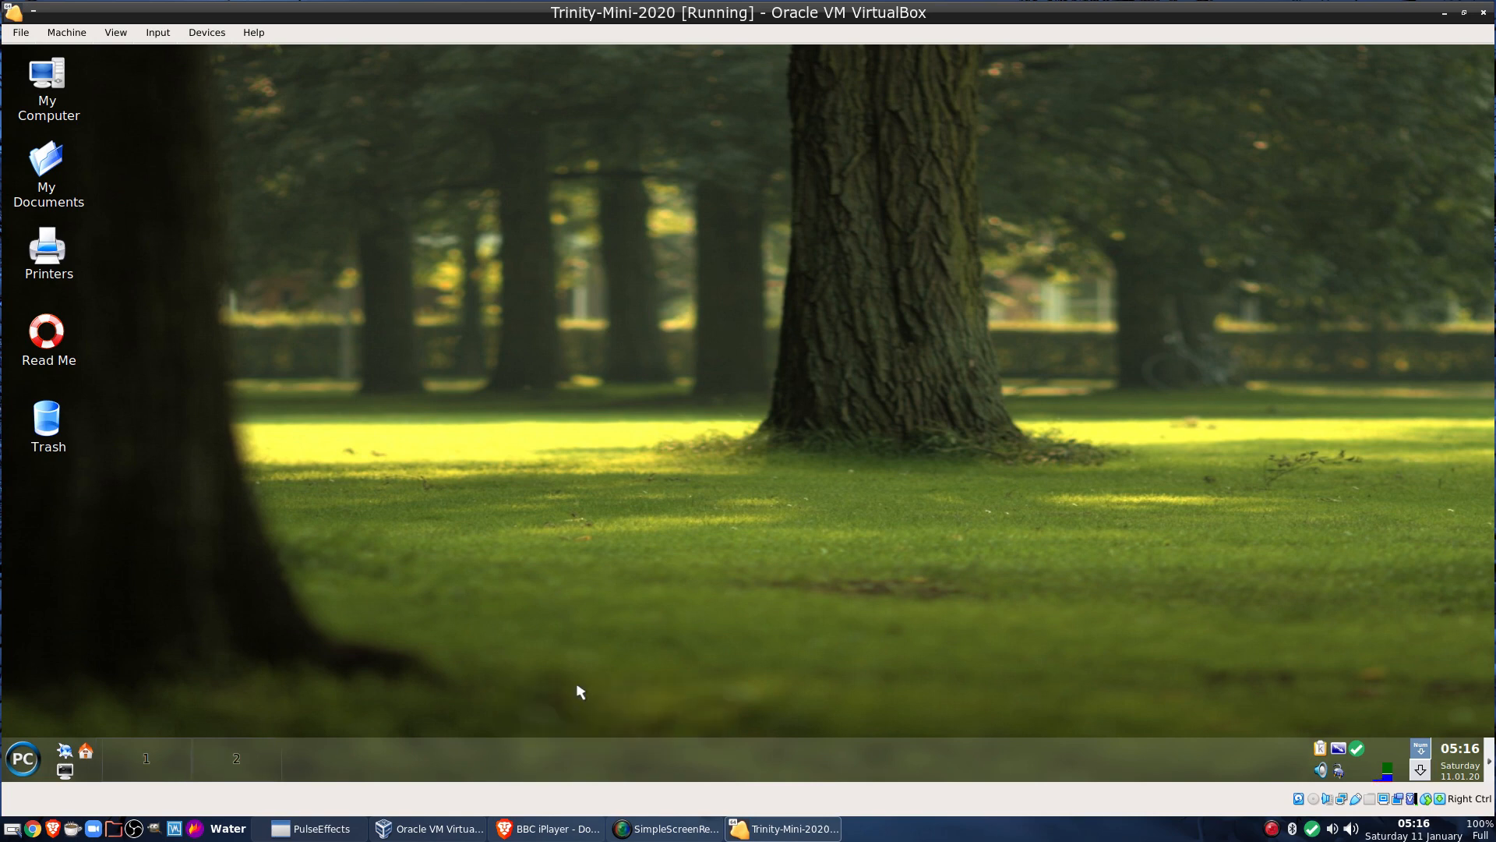
Move the panel to the top, right, bottom, right again, and left edges
{"action": "left_click_drag", "start_coordinate": [482, 704], "coordinate": [558, 205]}
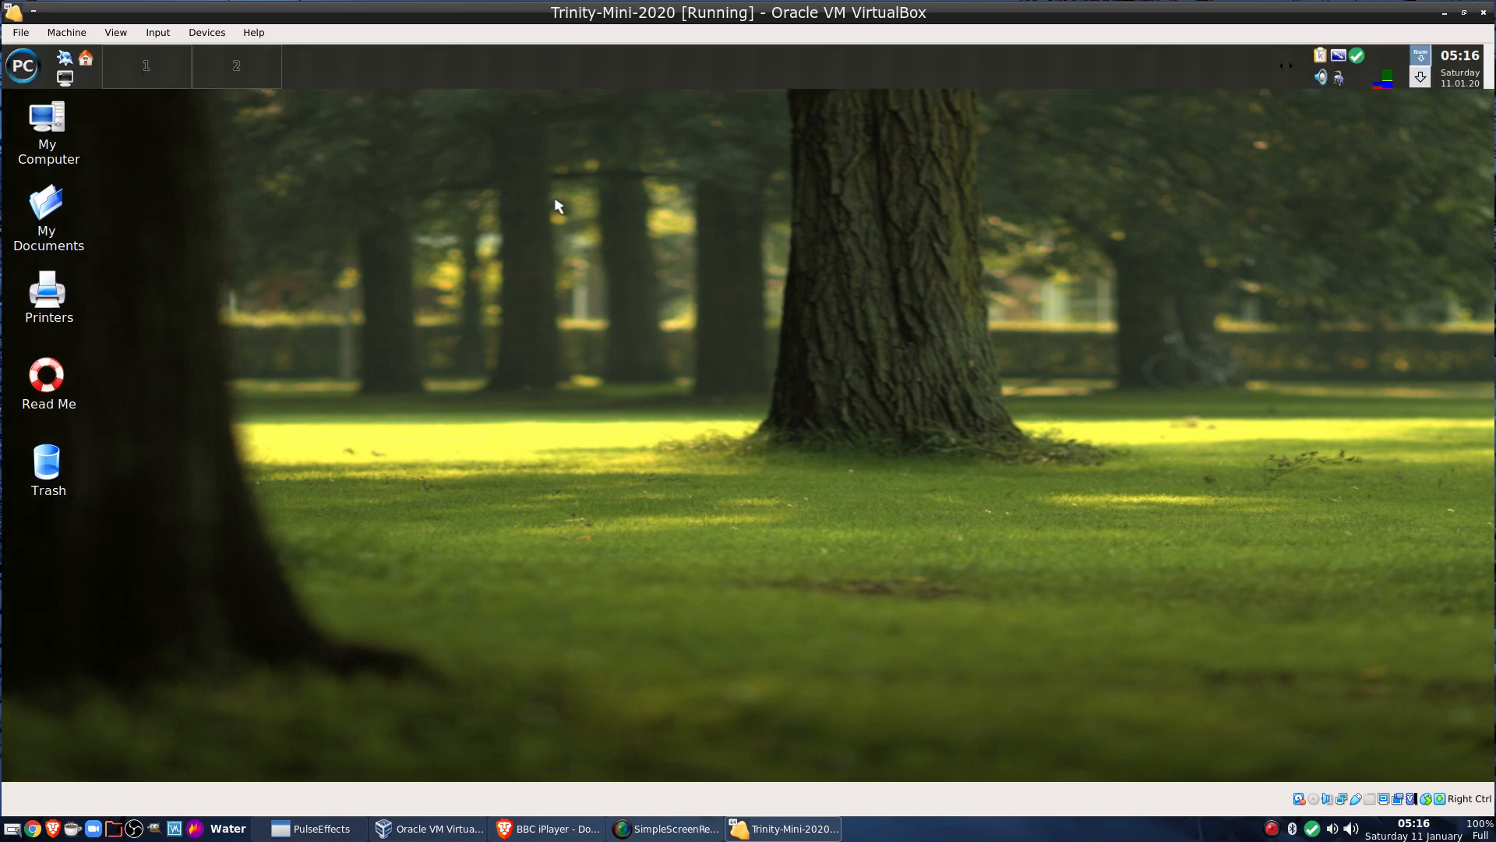
{"action": "left_click_drag", "start_coordinate": [670, 62], "coordinate": [1129, 304]}
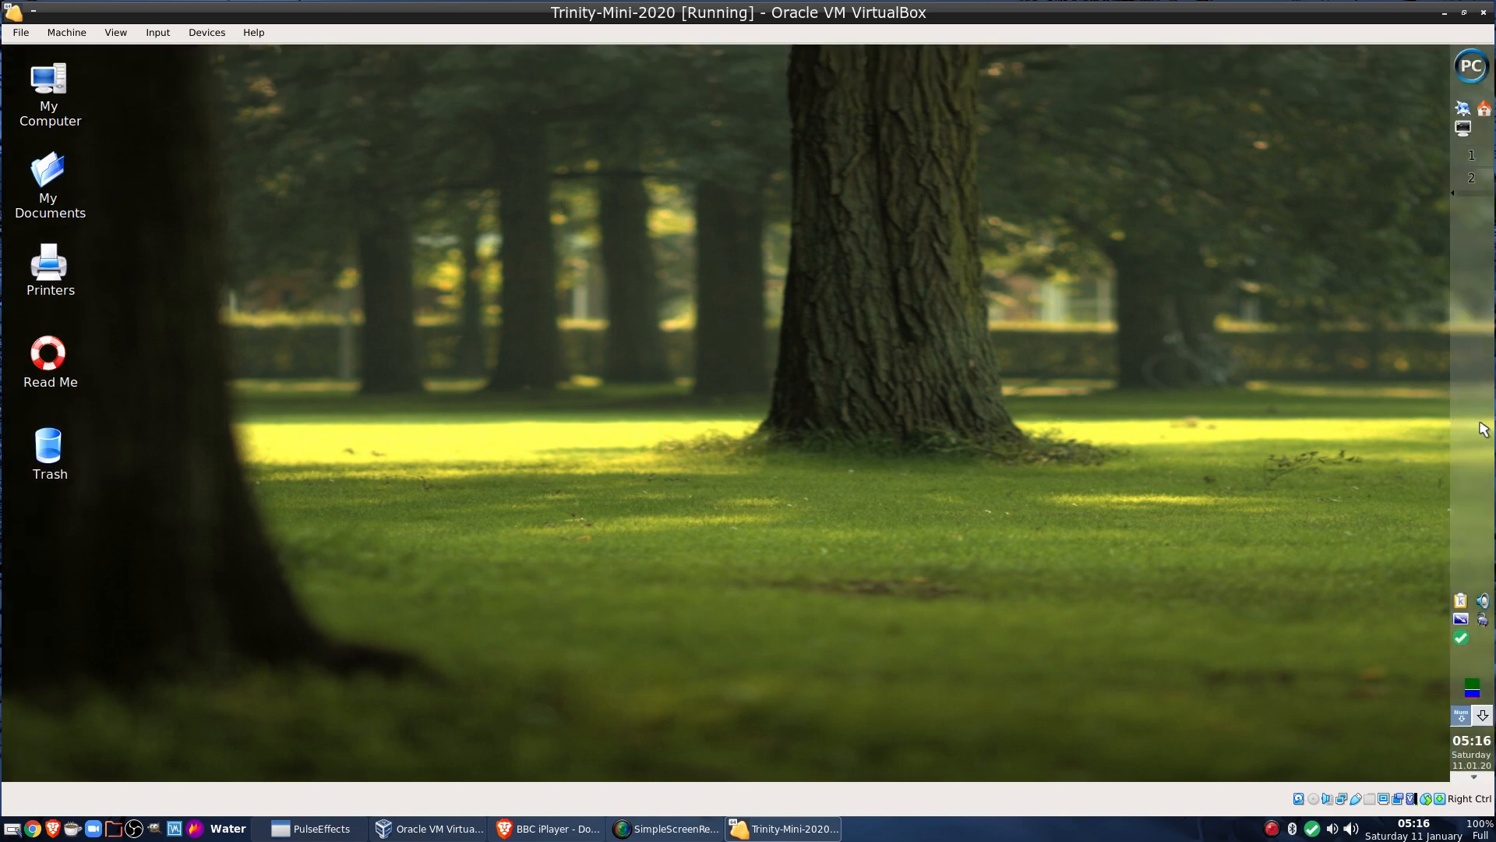
{"action": "left_click_drag", "start_coordinate": [1483, 429], "coordinate": [1101, 774]}
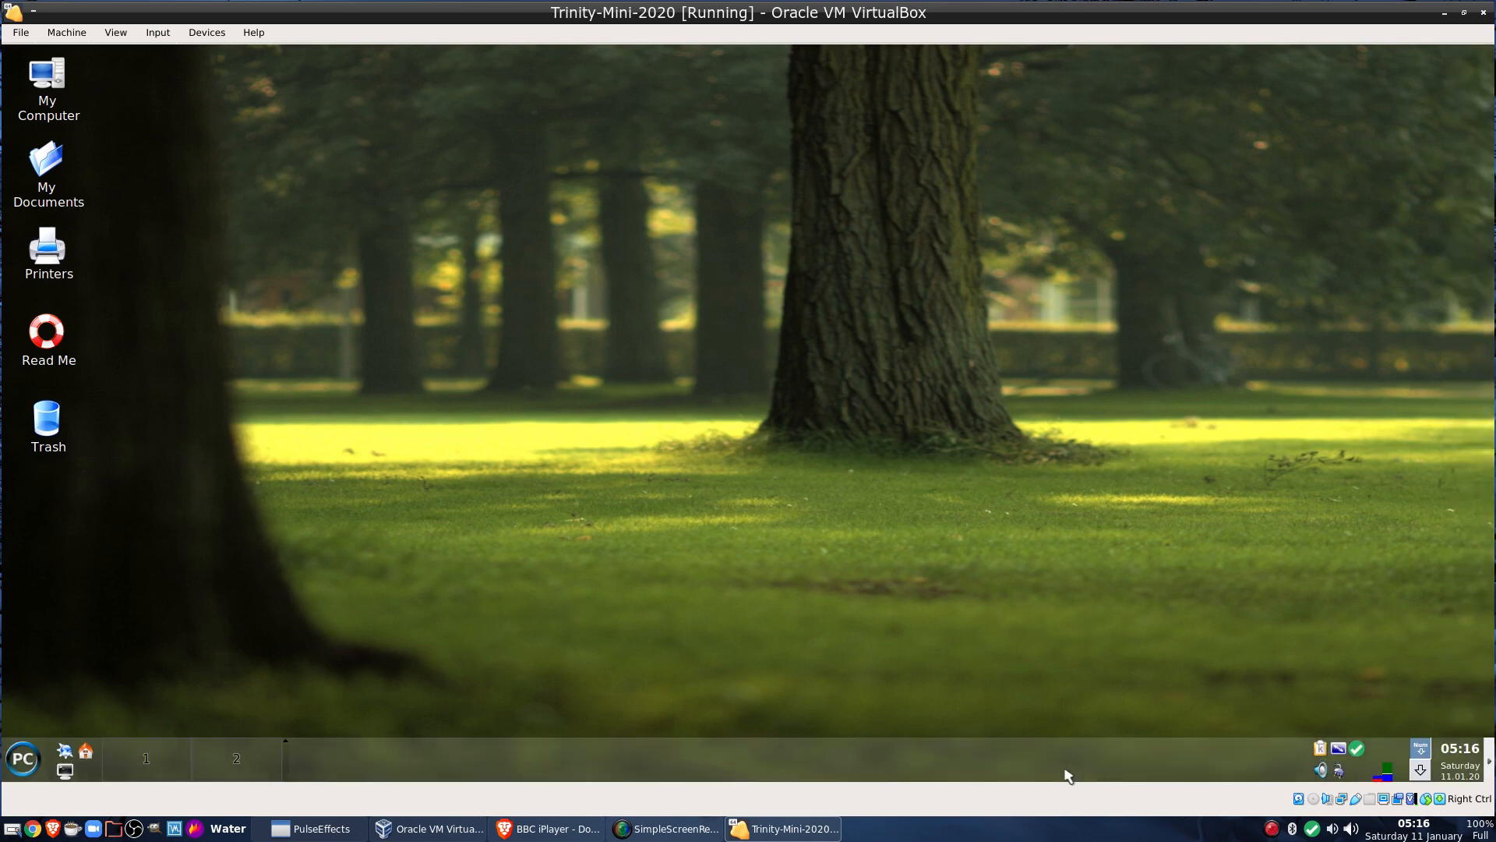
{"action": "left_click_drag", "start_coordinate": [1487, 760], "coordinate": [1493, 384]}
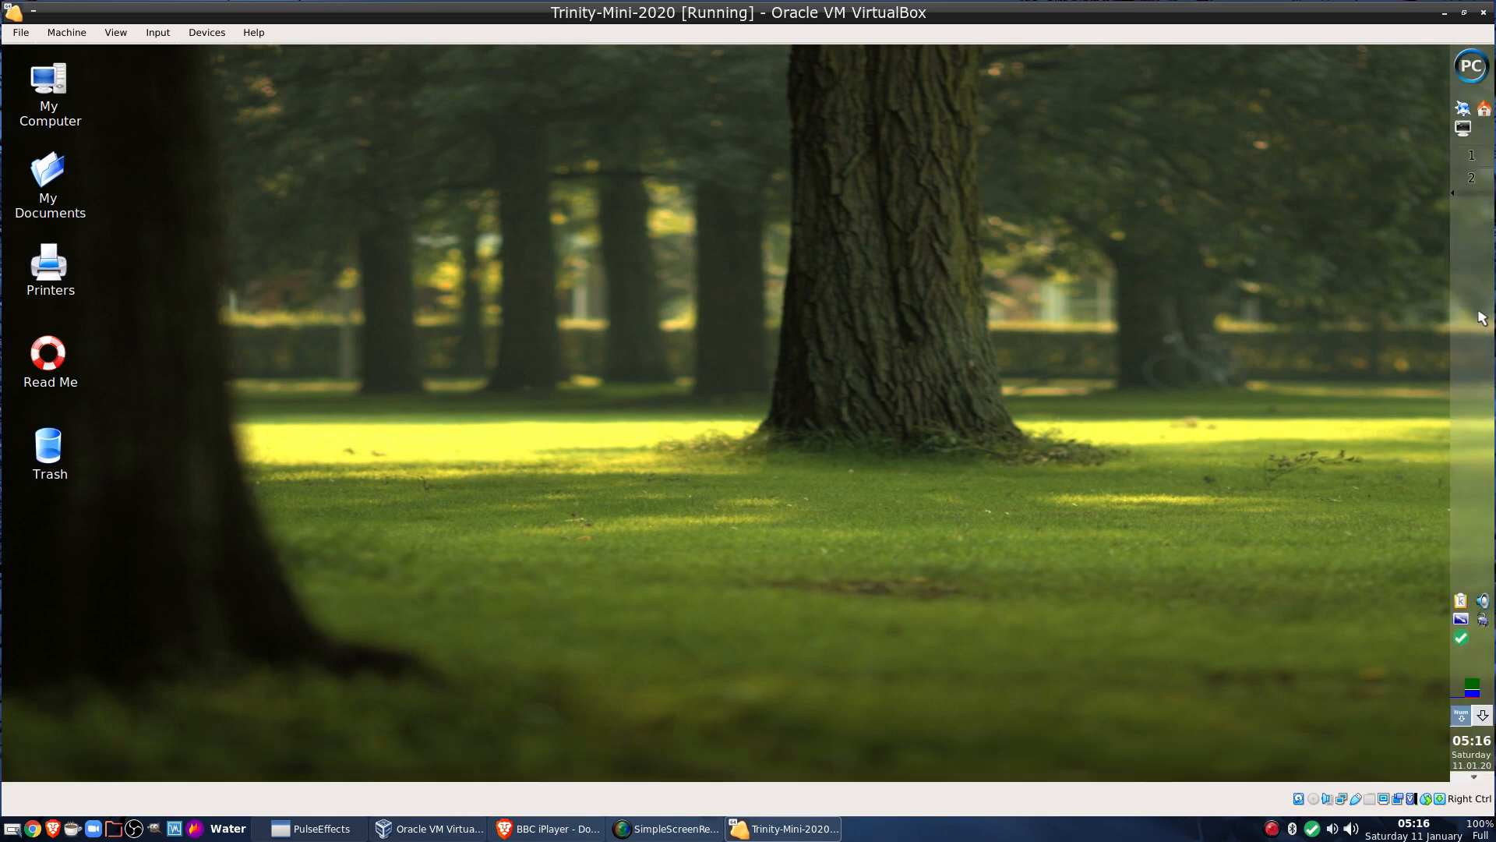
{"action": "left_click_drag", "start_coordinate": [1481, 315], "coordinate": [262, 548]}
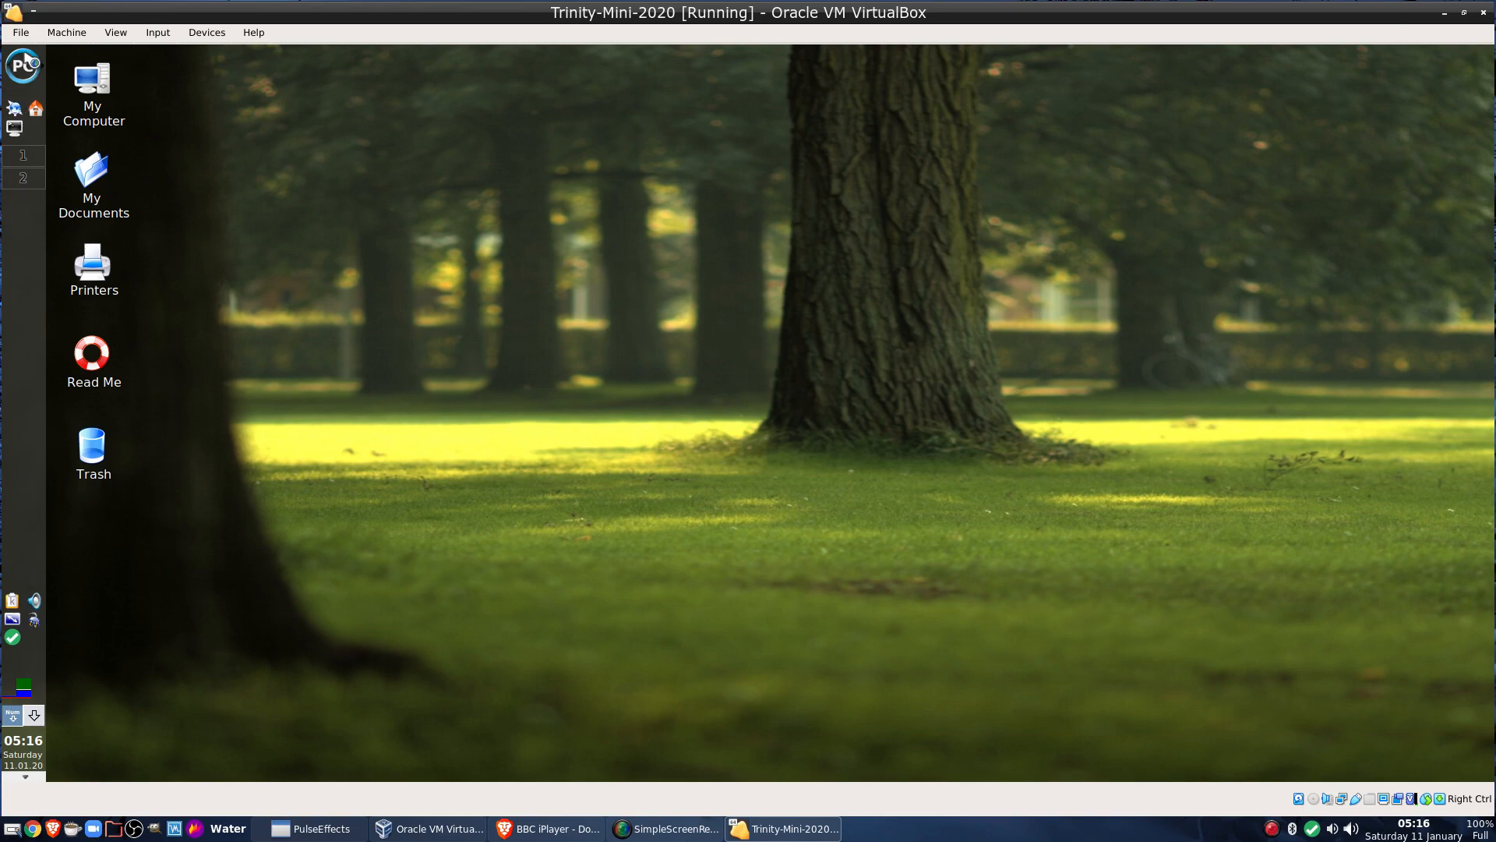
Open and close the Home folder, then move the panel back to the bottom
{"action": "left_click", "coordinate": [36, 109]}
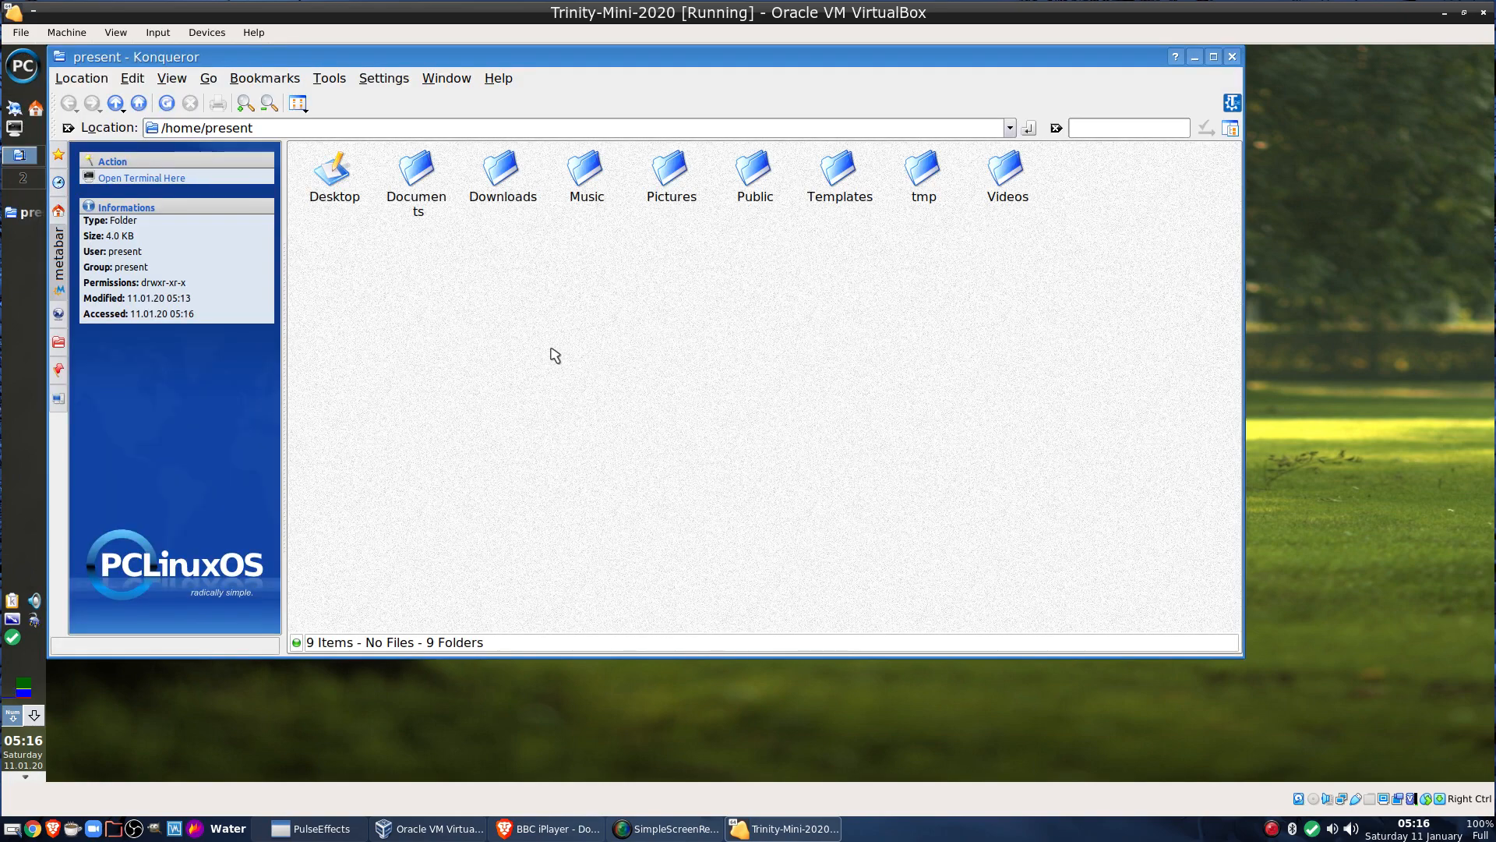
{"action": "left_click", "coordinate": [1235, 56]}
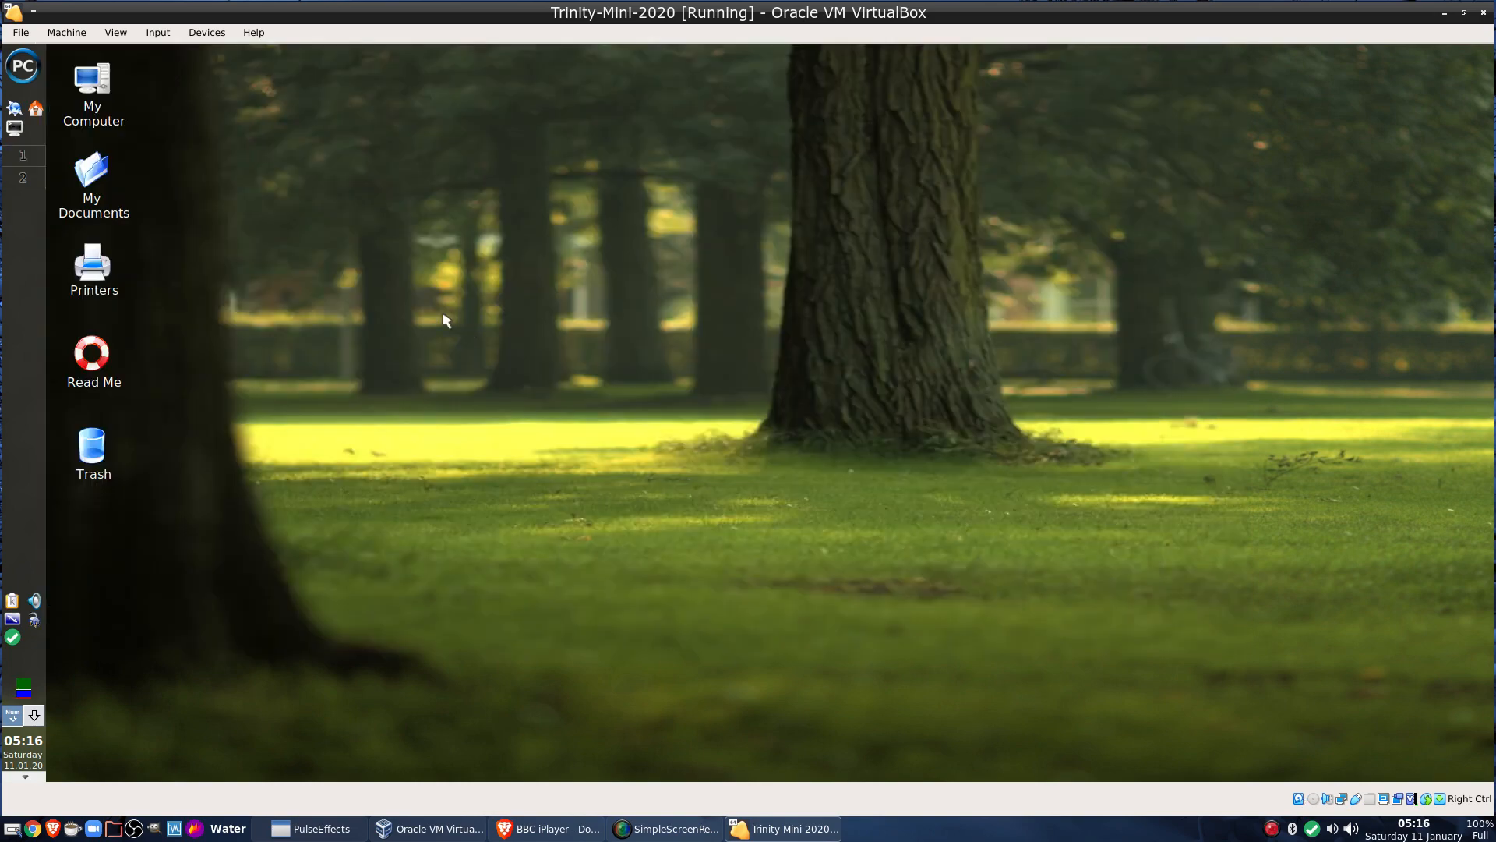
{"action": "left_click_drag", "start_coordinate": [26, 311], "coordinate": [378, 732]}
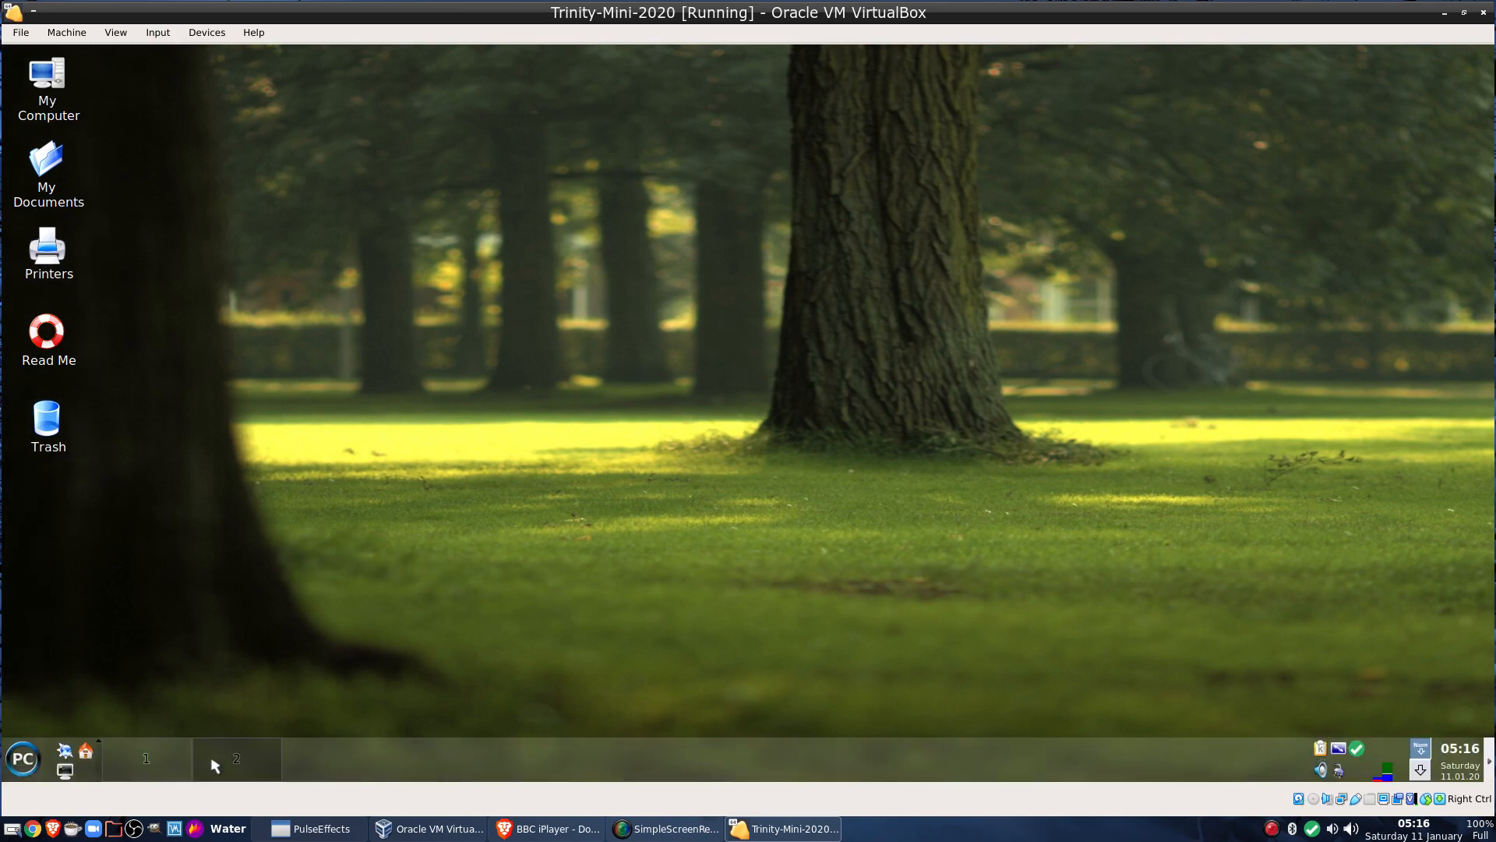
{"action": "right_click", "coordinate": [491, 754]}
{"action": "mouse_move", "coordinate": [610, 616]}
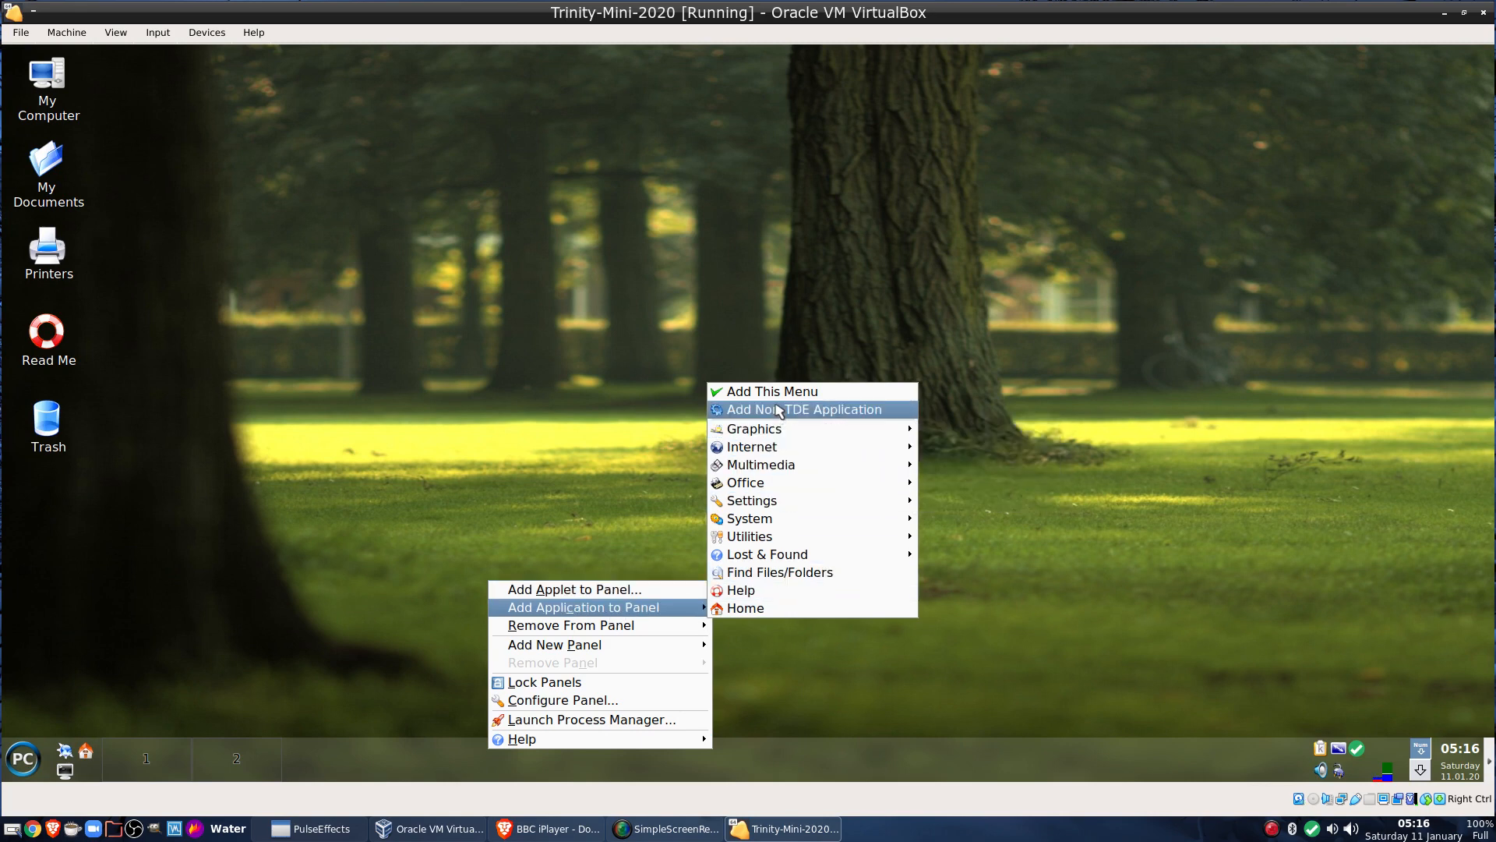
{"action": "mouse_move", "coordinate": [832, 490]}
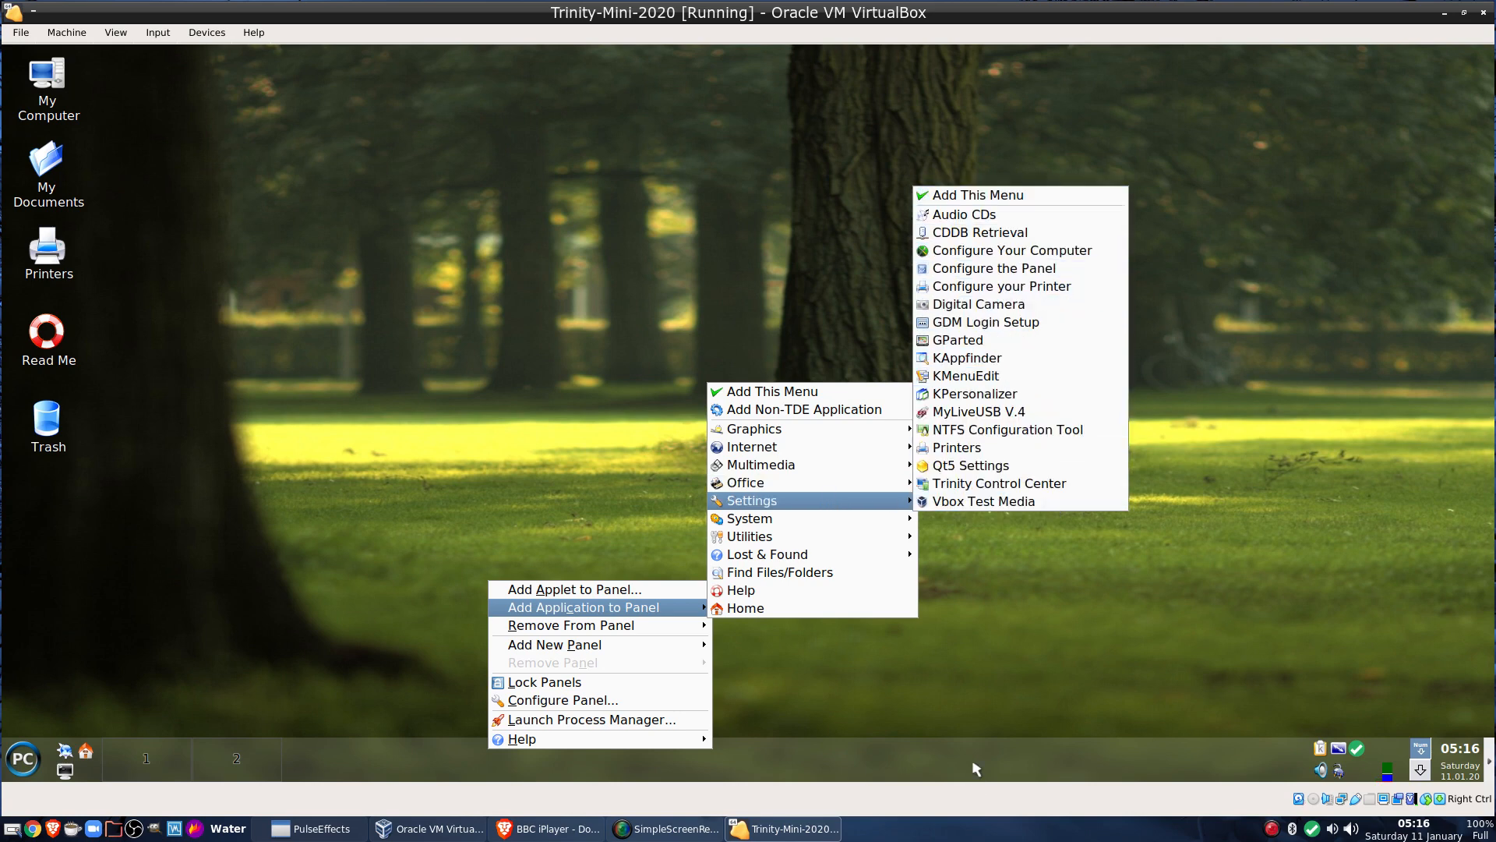
{"action": "left_click", "coordinate": [978, 676]}
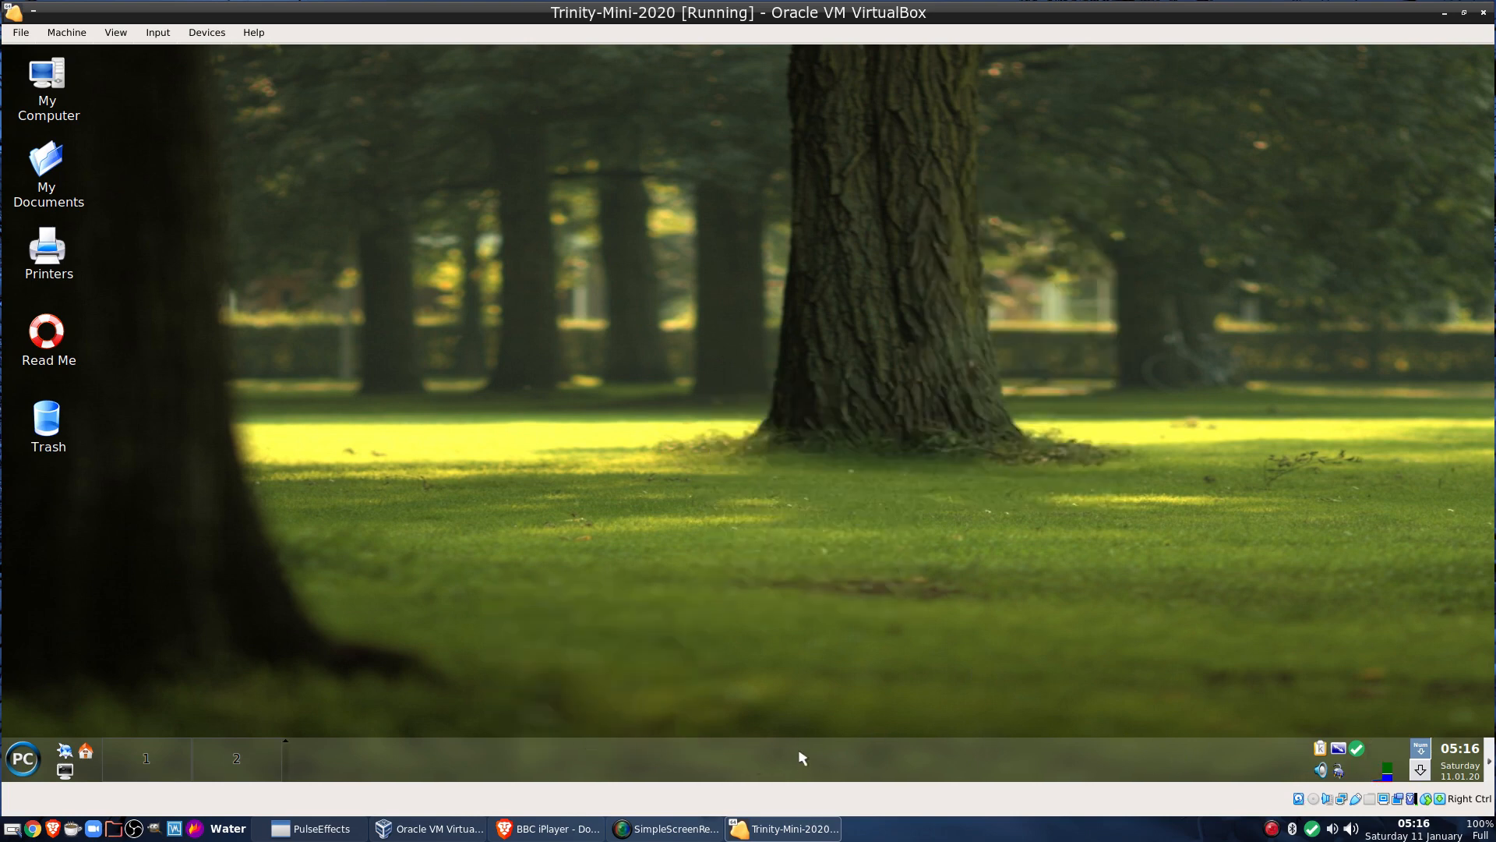
{"action": "left_click", "coordinate": [1421, 749]}
Log out of the guest desktop and choose Turn Off Computer to power down Trinity-Mini-2020
{"action": "right_click", "coordinate": [421, 165]}
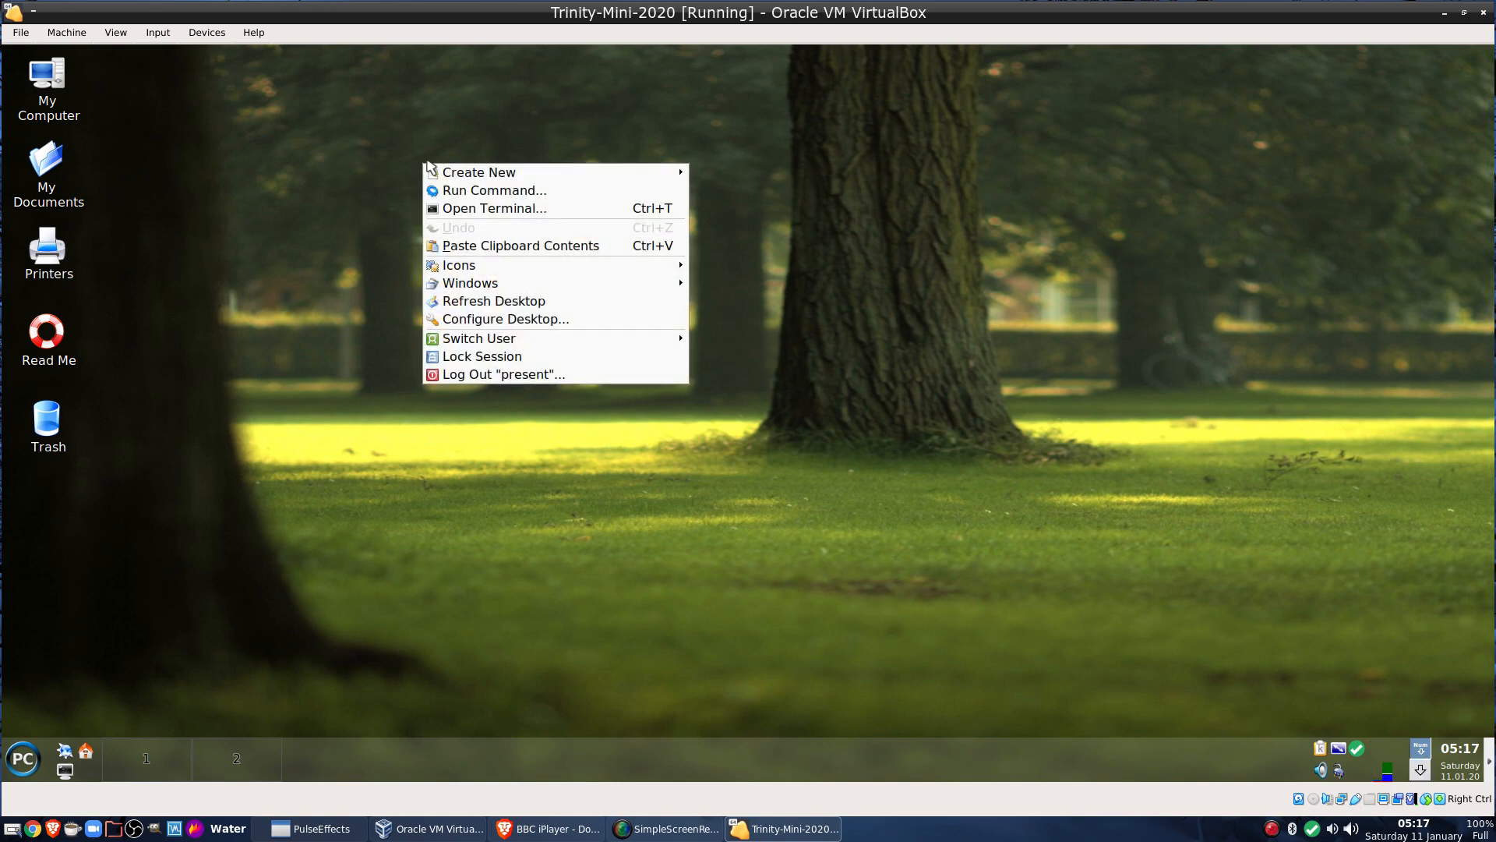
{"action": "left_click", "coordinate": [526, 374]}
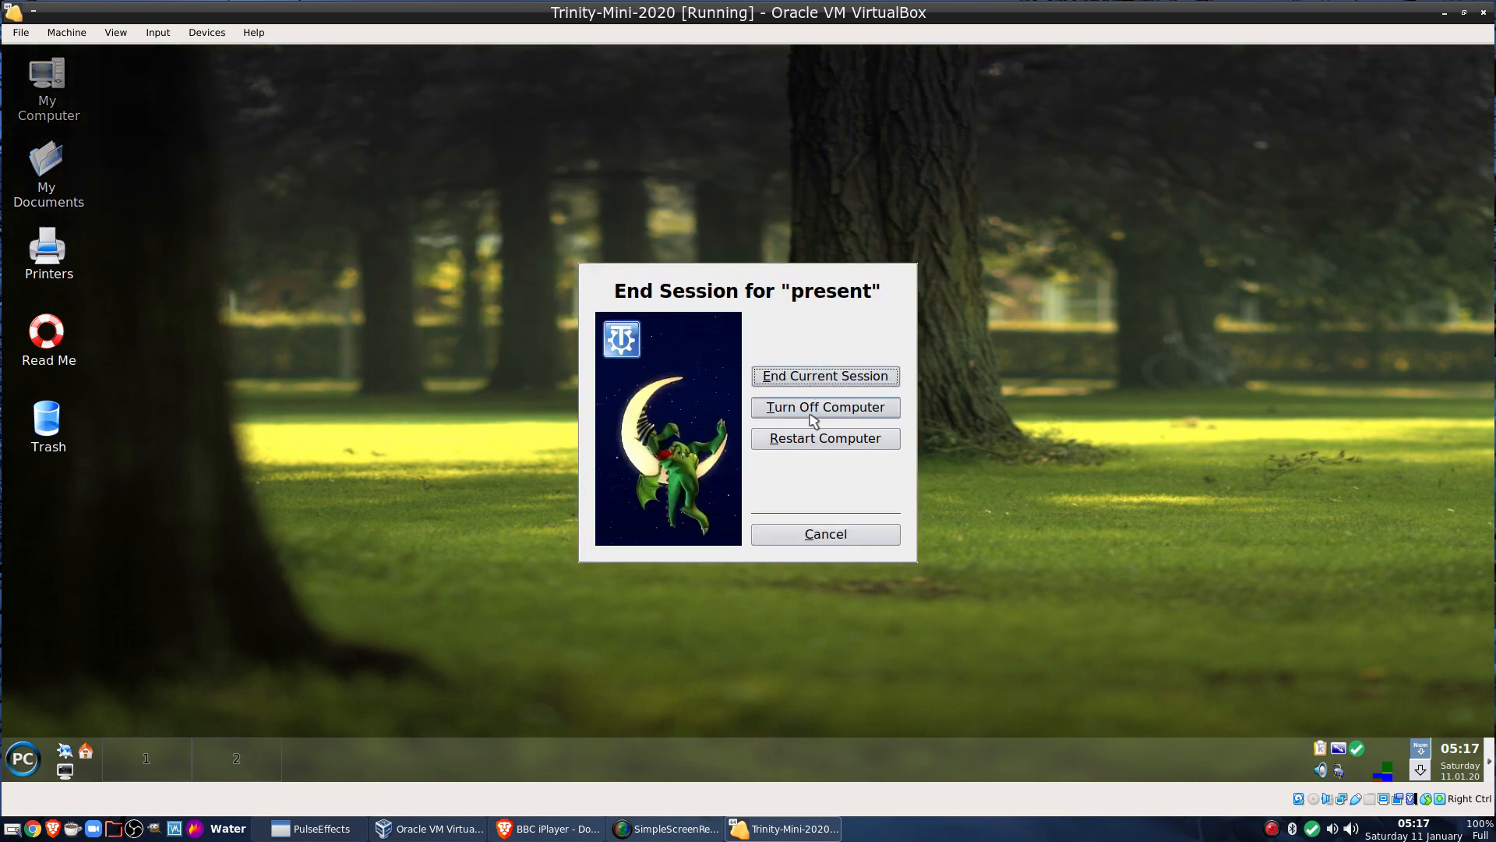
{"action": "left_click", "coordinate": [813, 413]}
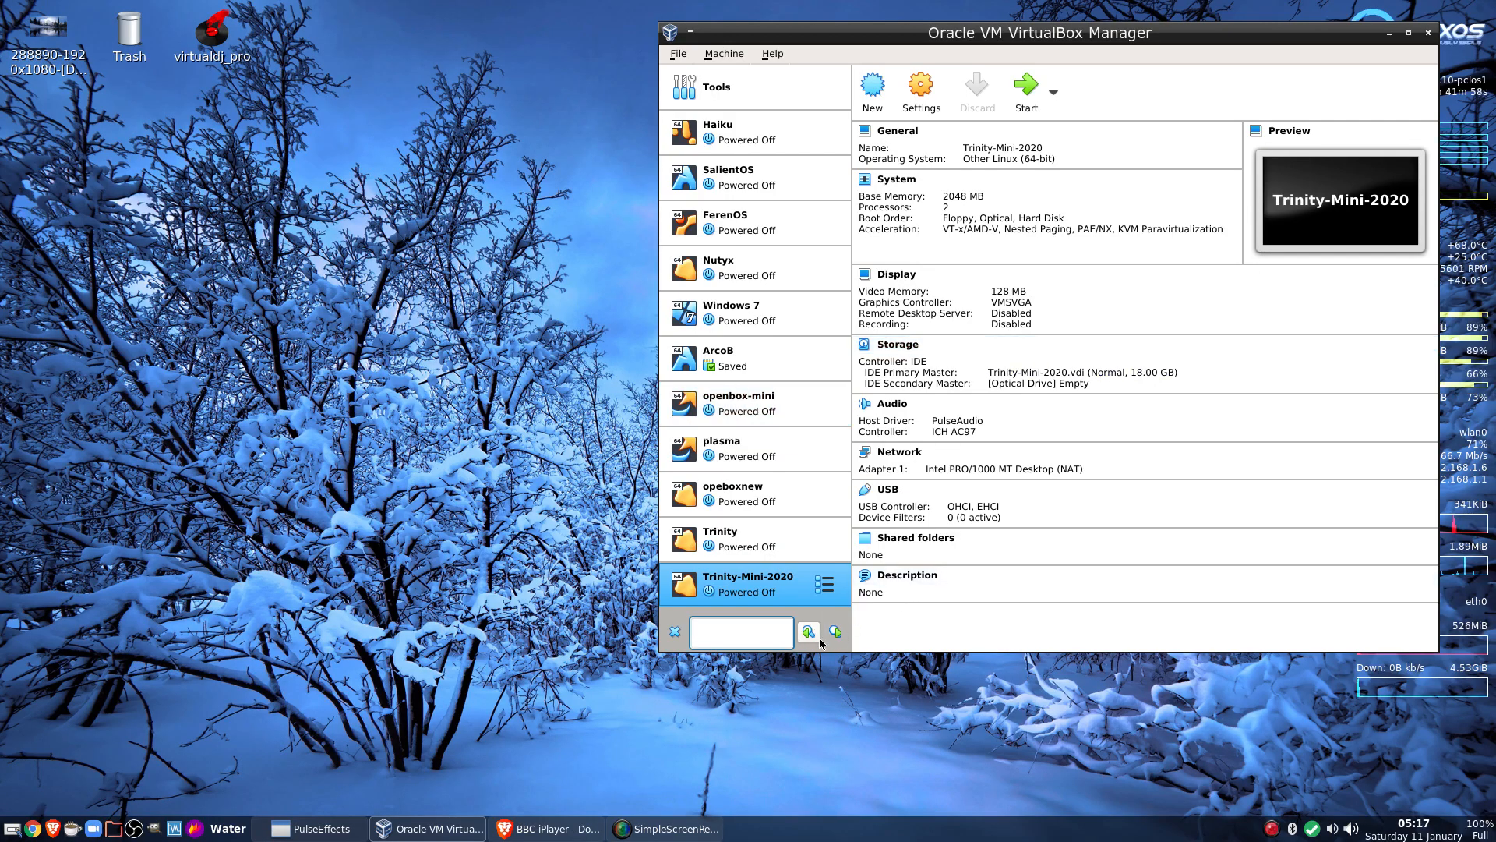
Clear the machine search box and close the VirtualBox Manager window
{"action": "left_click", "coordinate": [681, 638]}
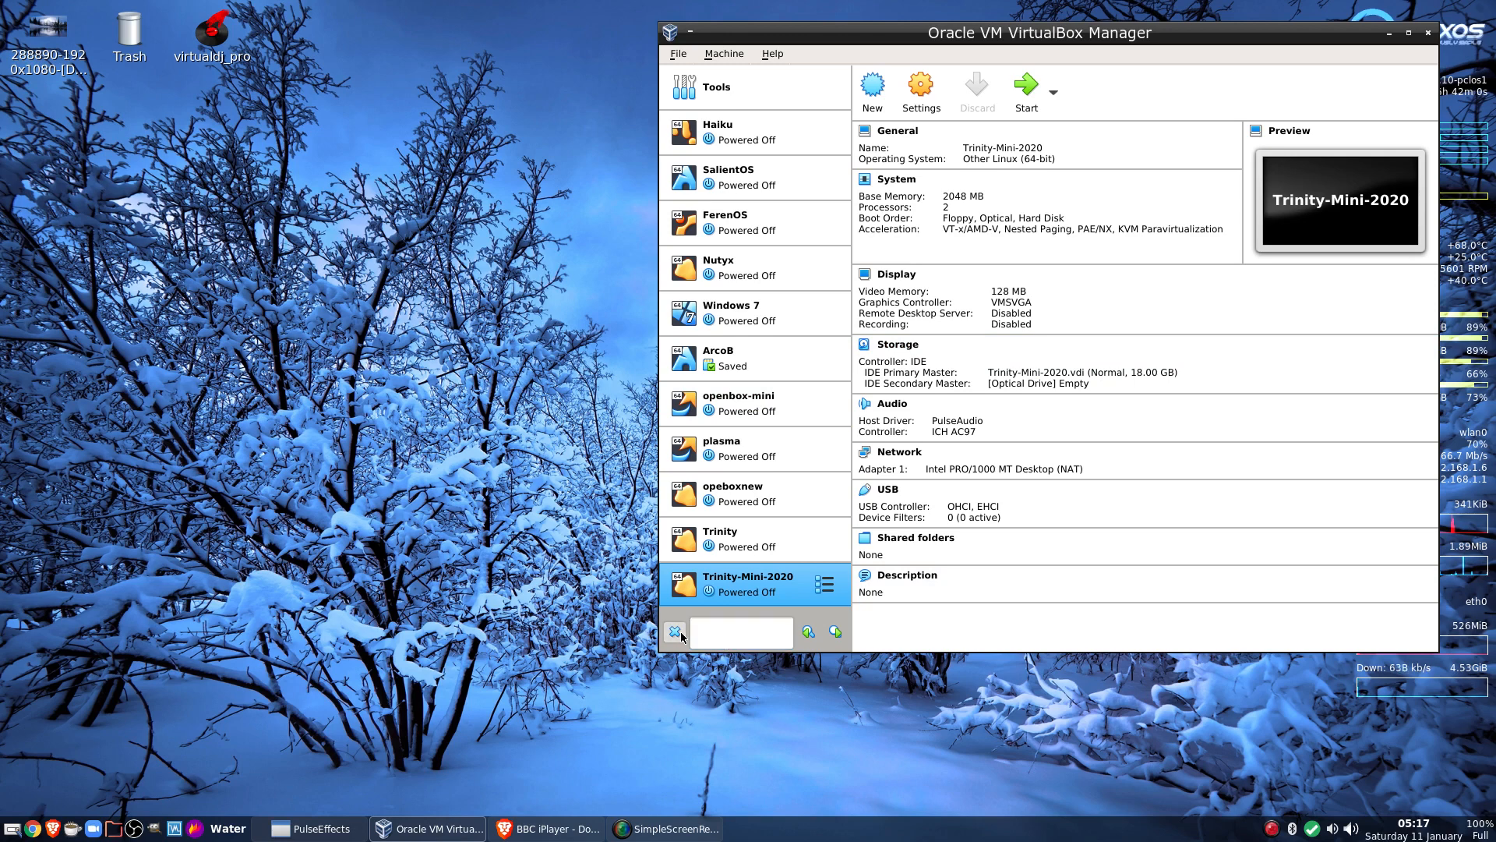
{"action": "left_click", "coordinate": [1425, 35]}
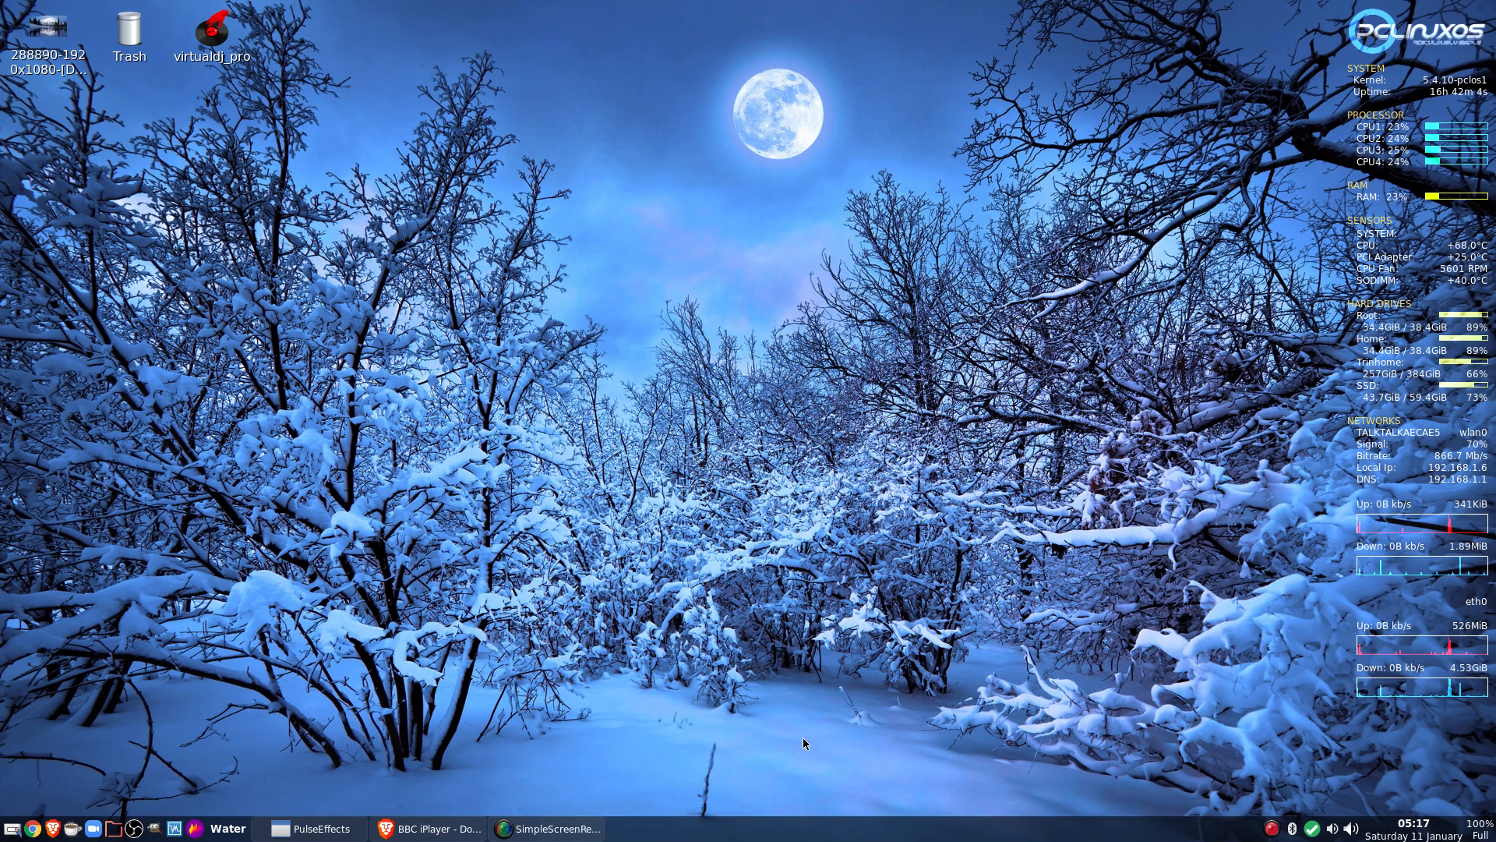